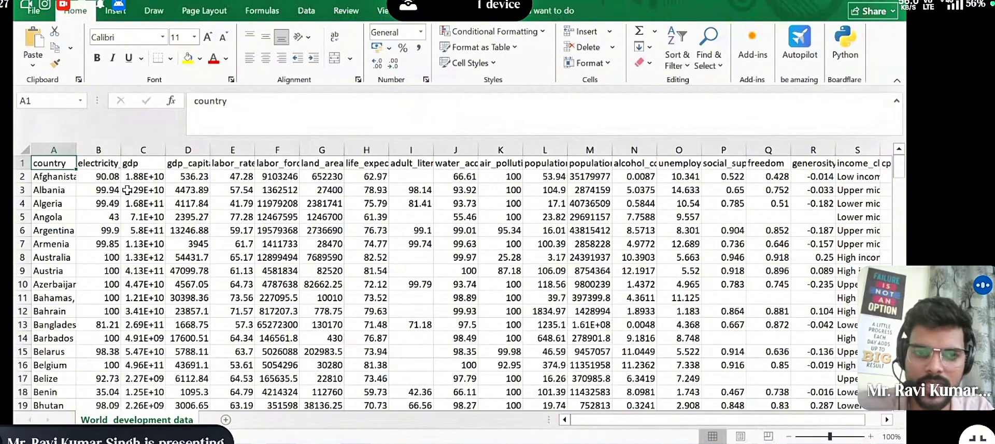
- Format the header row in bold with font size 14
left_click(127, 190)
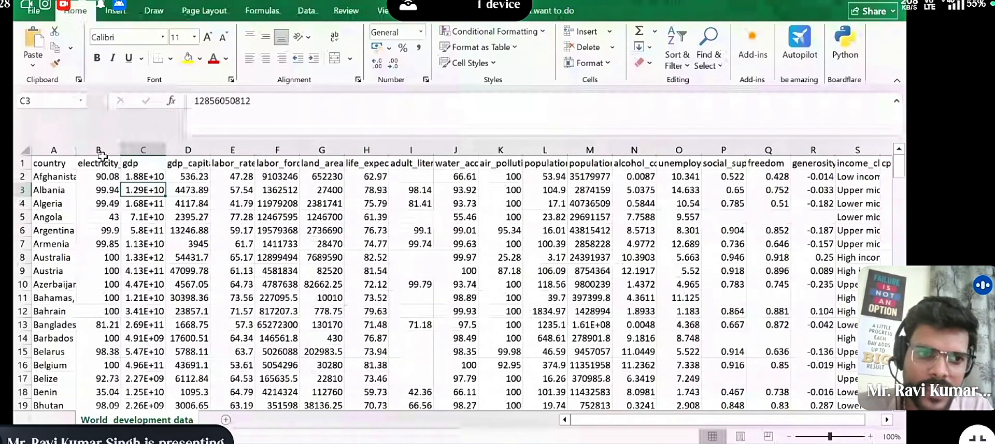
left_click(23, 163)
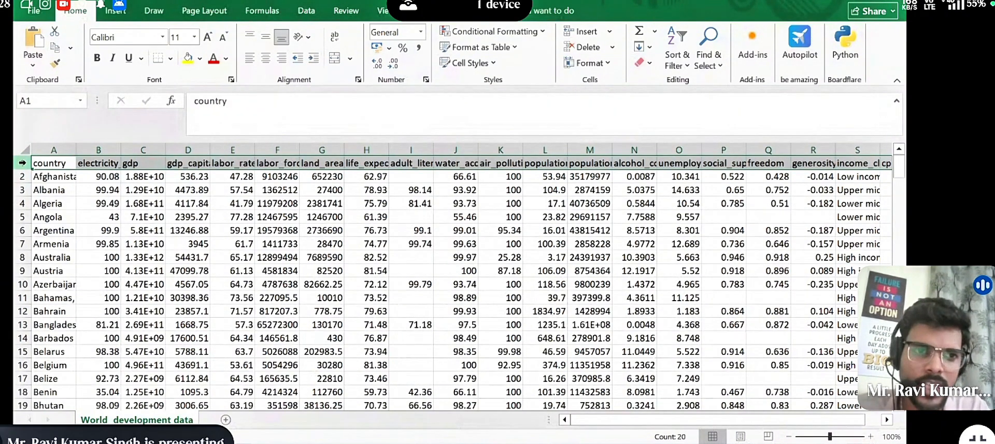
left_click(96, 60)
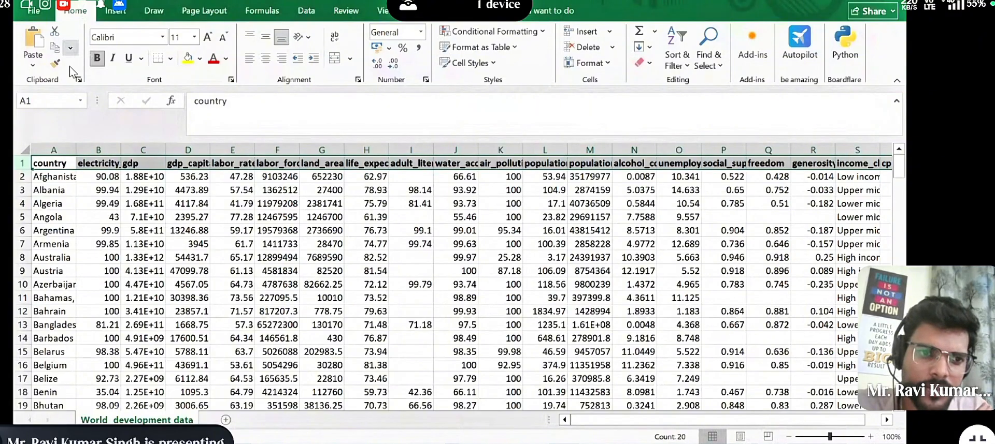
left_click(195, 42)
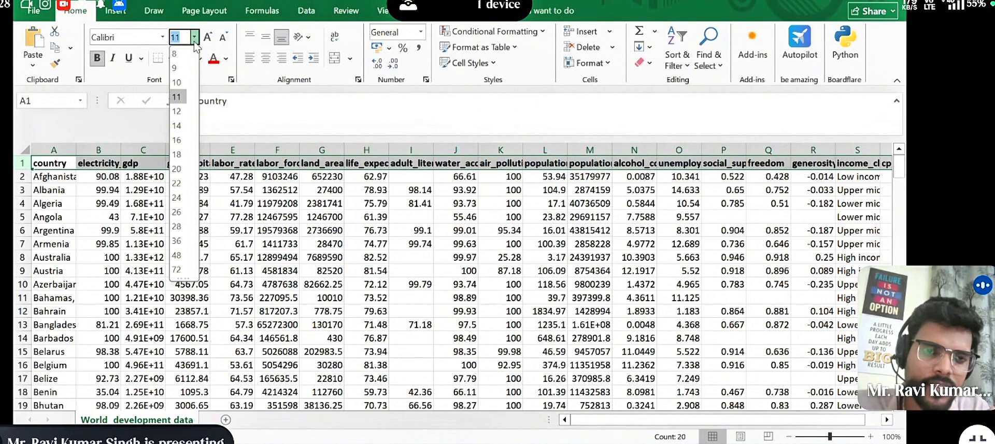
left_click(177, 126)
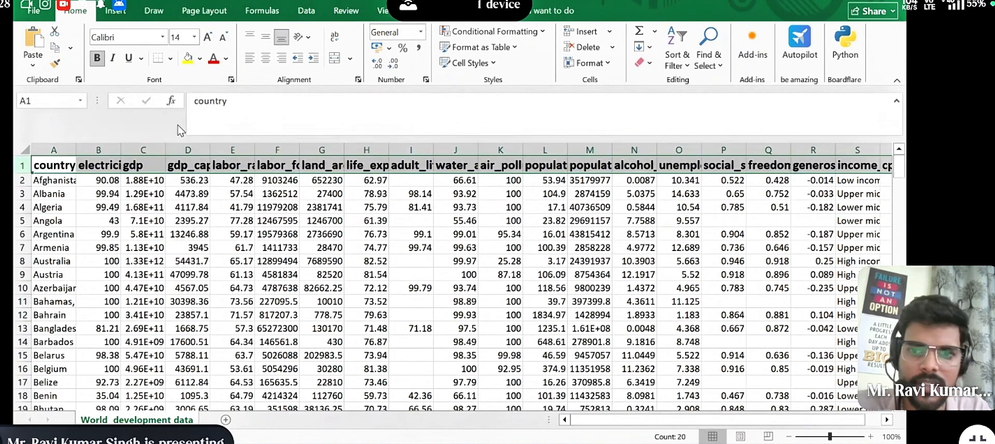
left_click(249, 204)
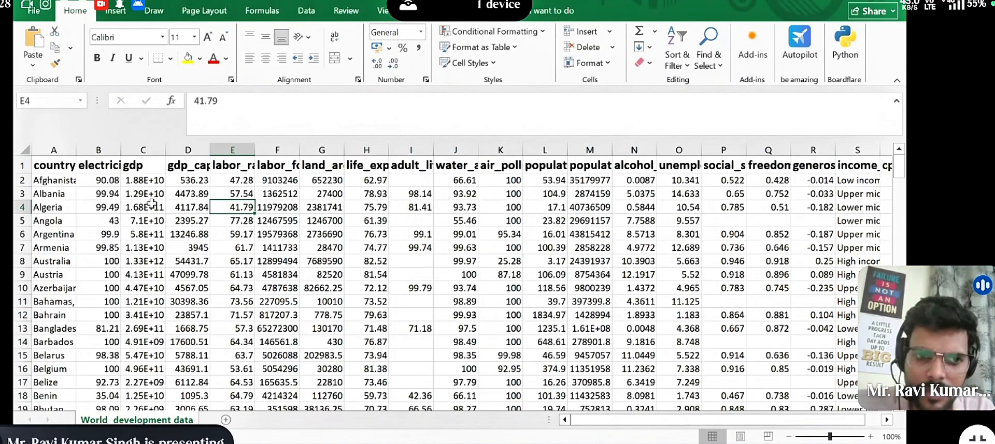
- AutoFit the column widths across the entire data table so every header and value fits
left_click(232, 250)
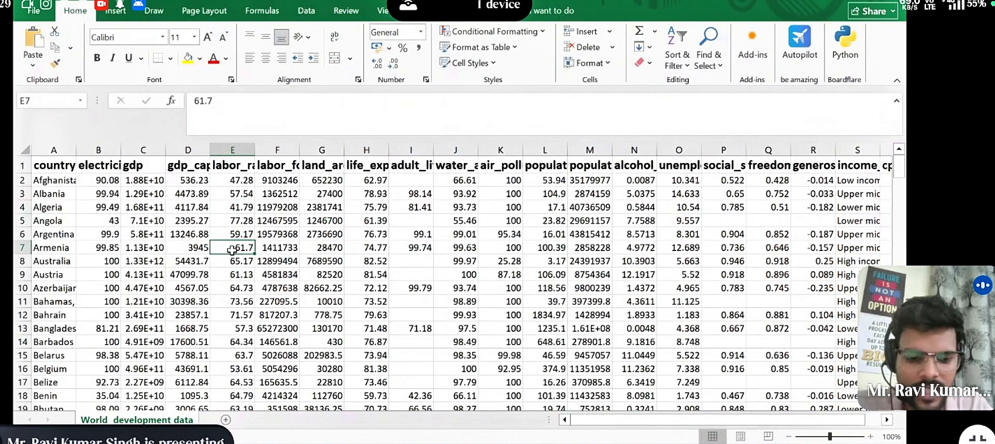
key("ctrl+a")
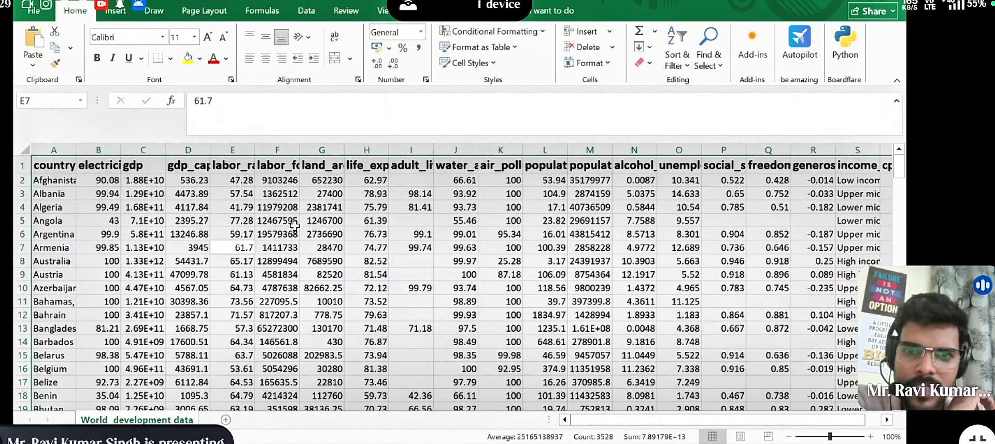
left_click(609, 64)
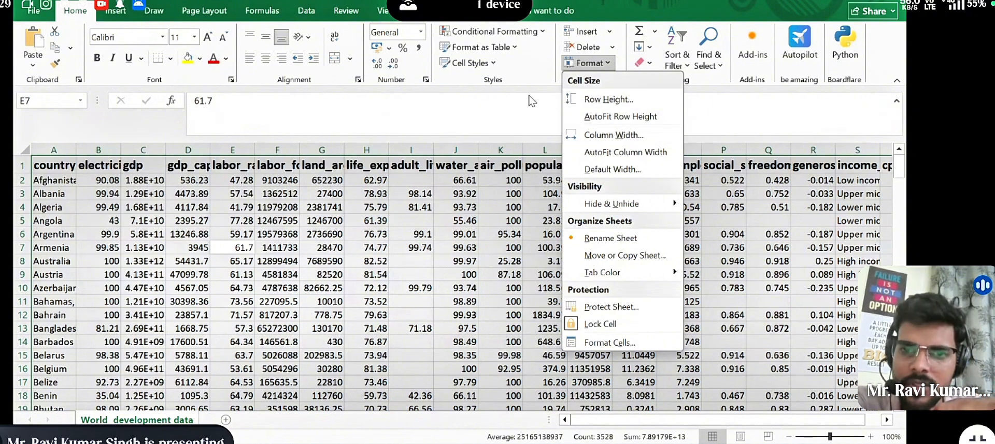
left_click(468, 189)
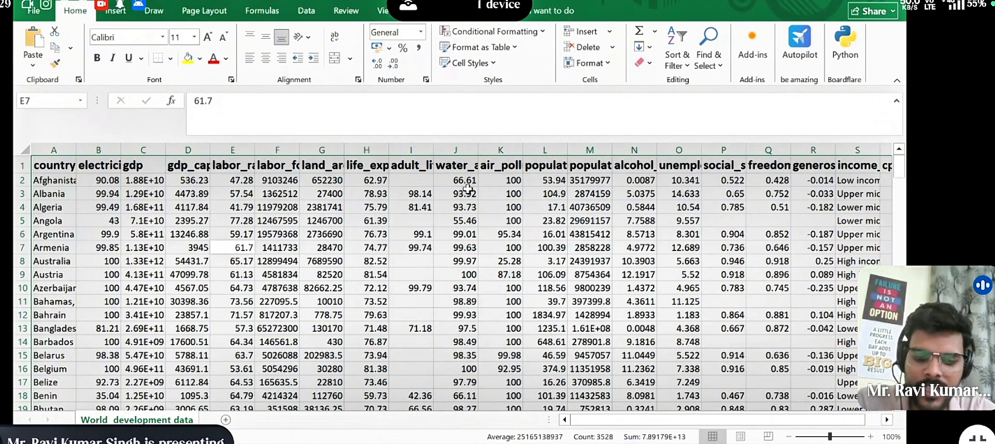
key("alt")
key("alt")
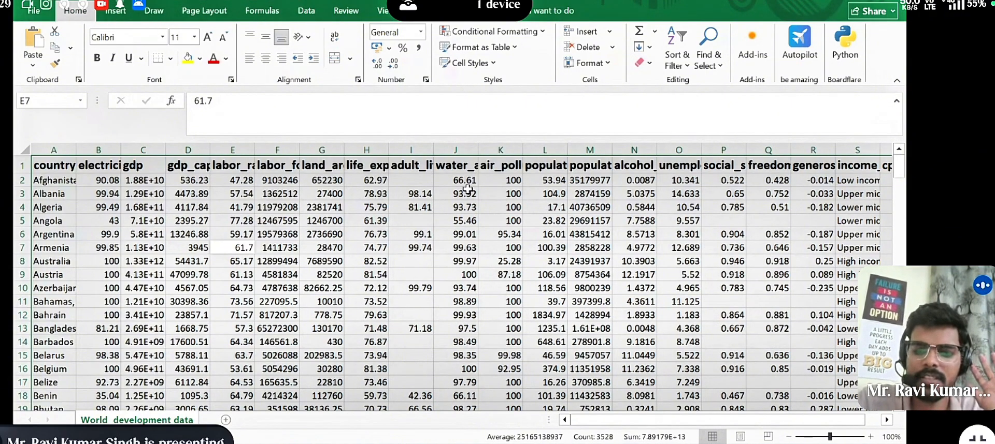
key("alt")
key("h")
key("o")
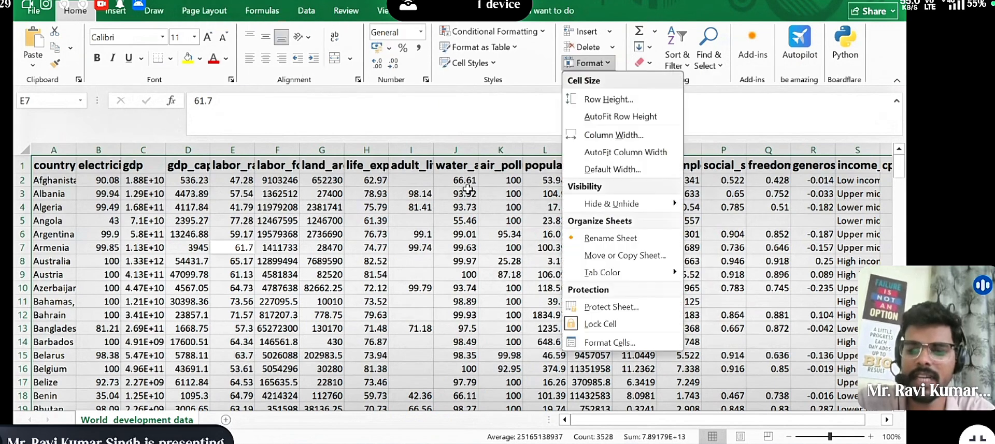
key("i")
key("Return")
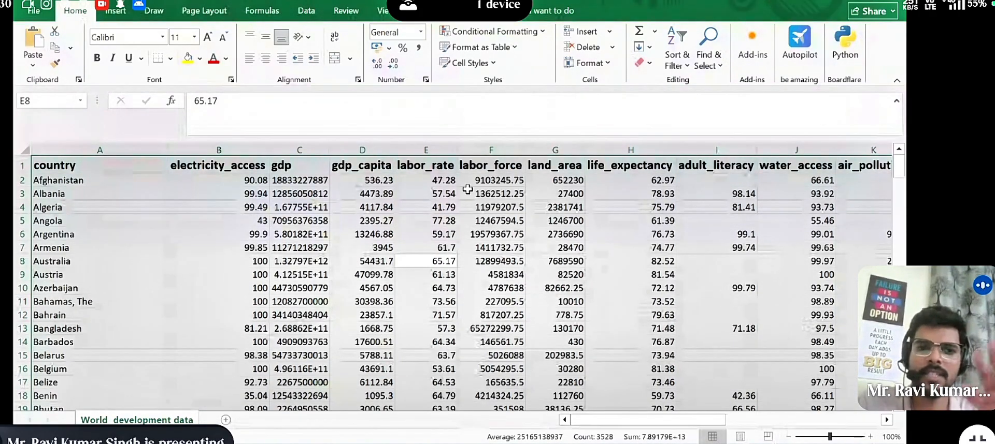
key("alt+h")
key("o")
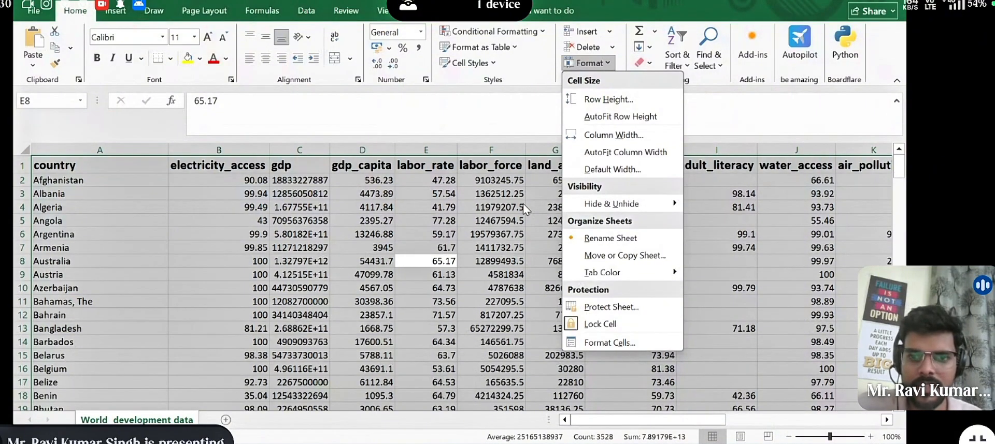
left_click(523, 204)
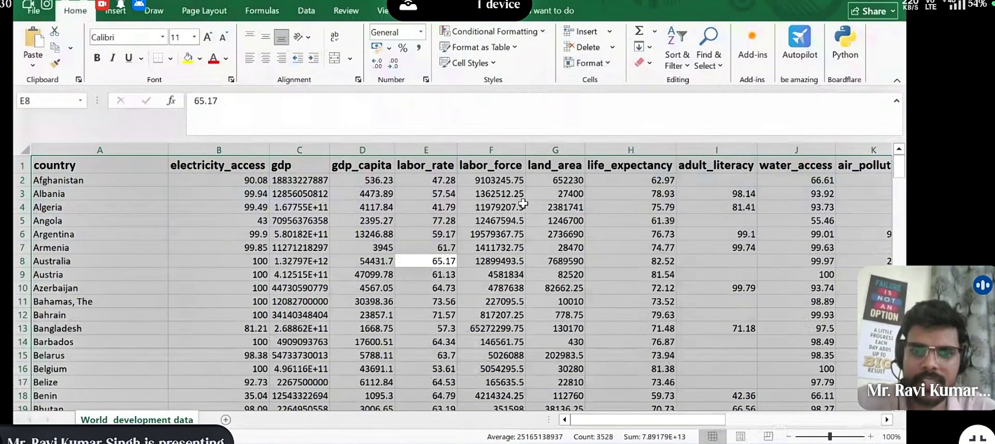
key("Down")
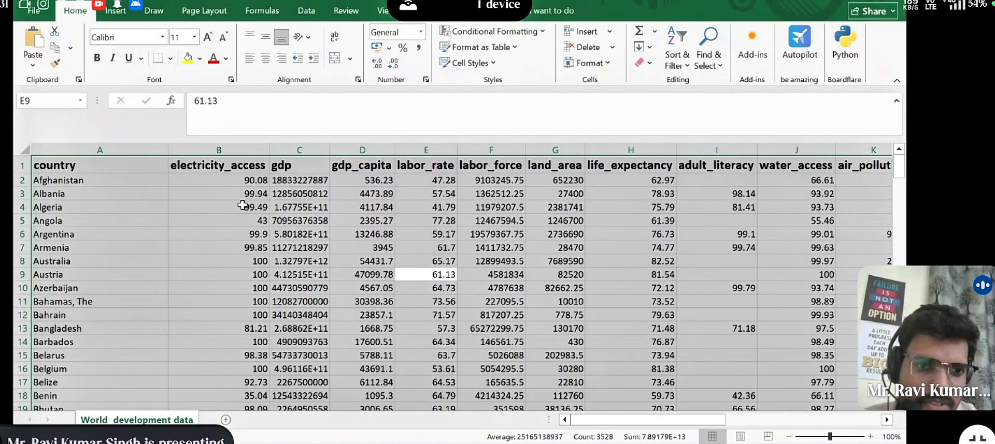
- Examine all column headers of the dataset, from country across to income_class and cpi
left_click(119, 168)
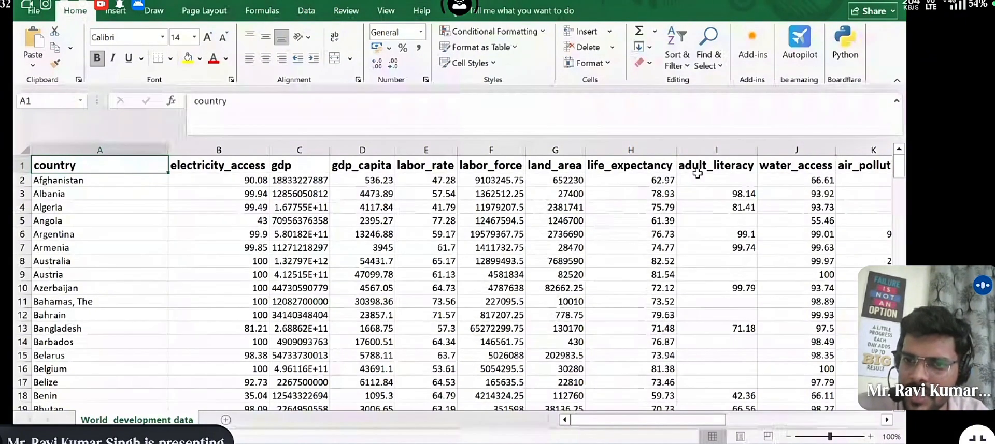
scroll(698, 174, "right", 1)
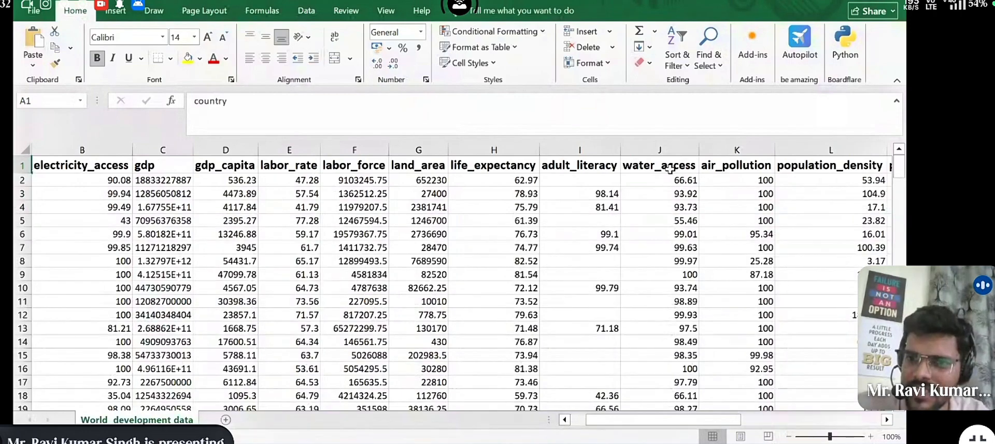
scroll(711, 173, "right", 1)
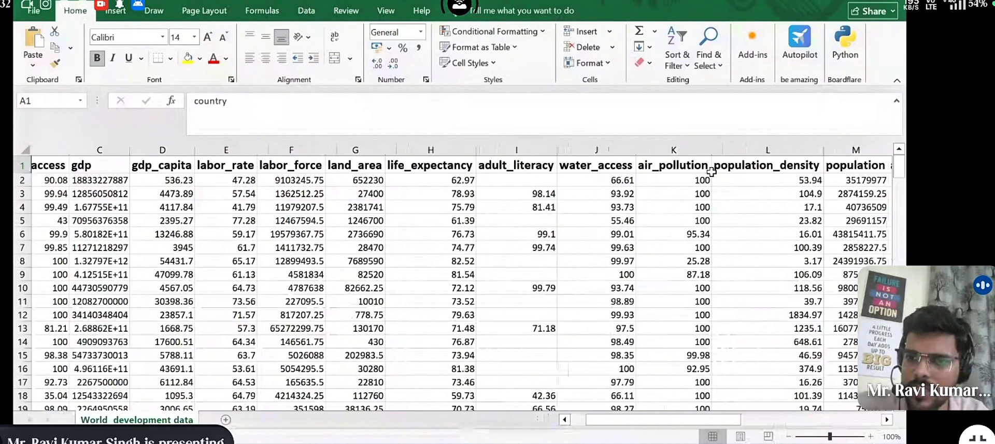
scroll(711, 173, "right", 4)
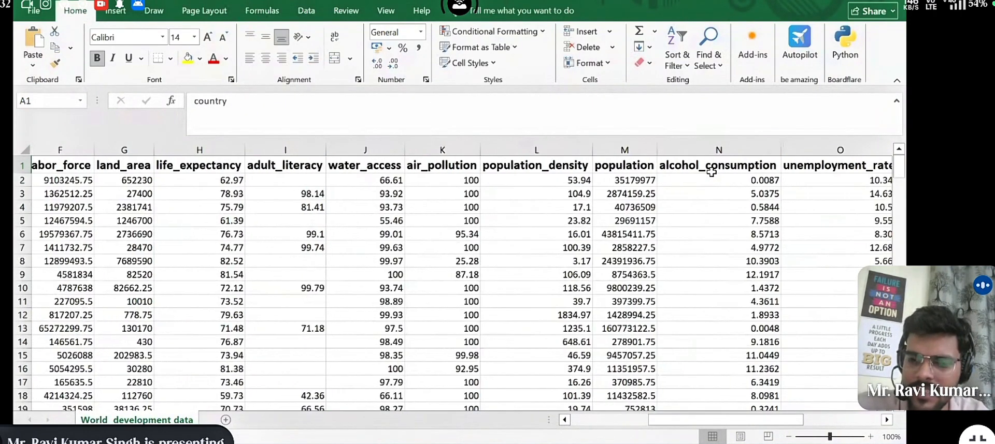
scroll(711, 173, "right", 3)
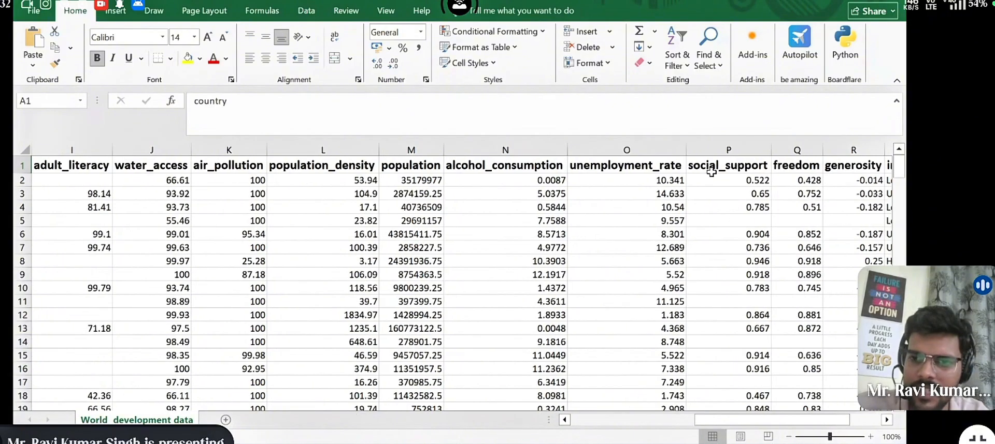
scroll(711, 172, "left", 1)
scroll(711, 172, "right", 2)
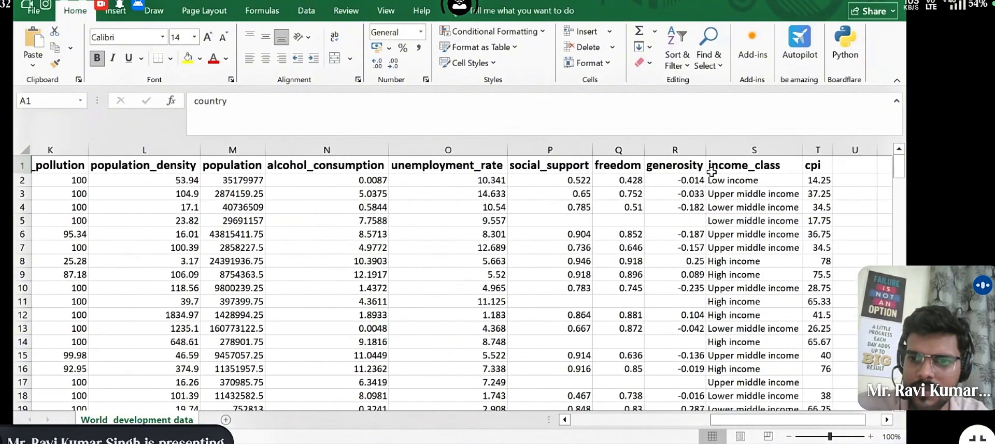
scroll(710, 173, "left", 2)
scroll(711, 172, "left", 9)
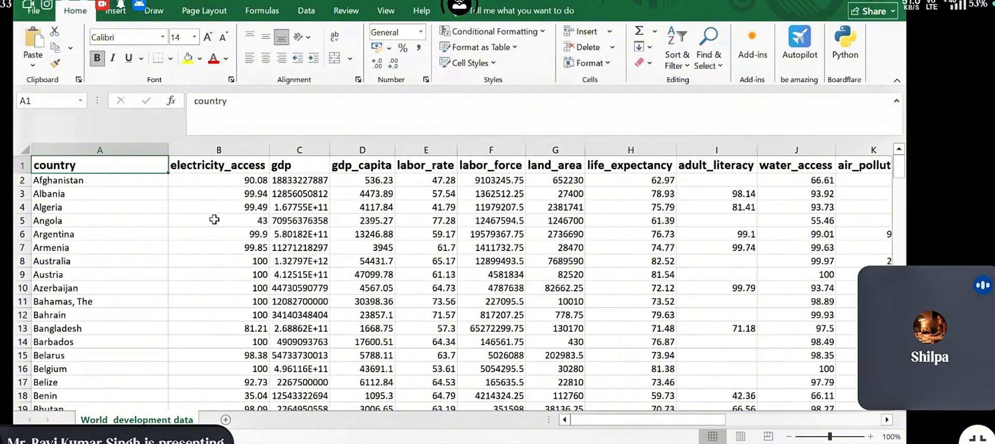
- Review the country and electricity_access columns and the indicators that follow, up to population
left_click(216, 220)
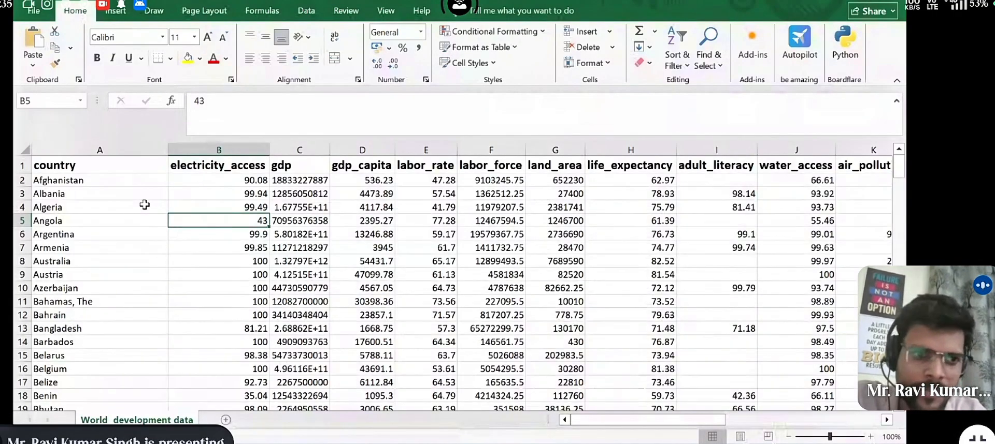
left_click(130, 169)
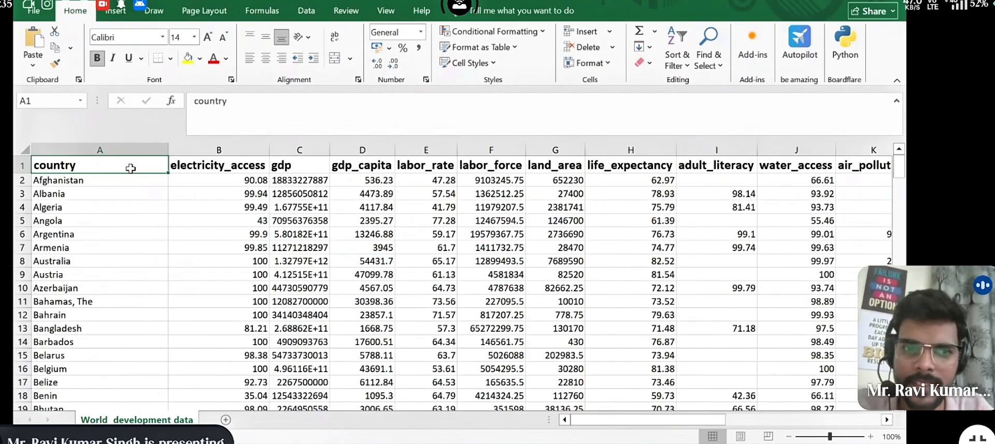
left_click(190, 165)
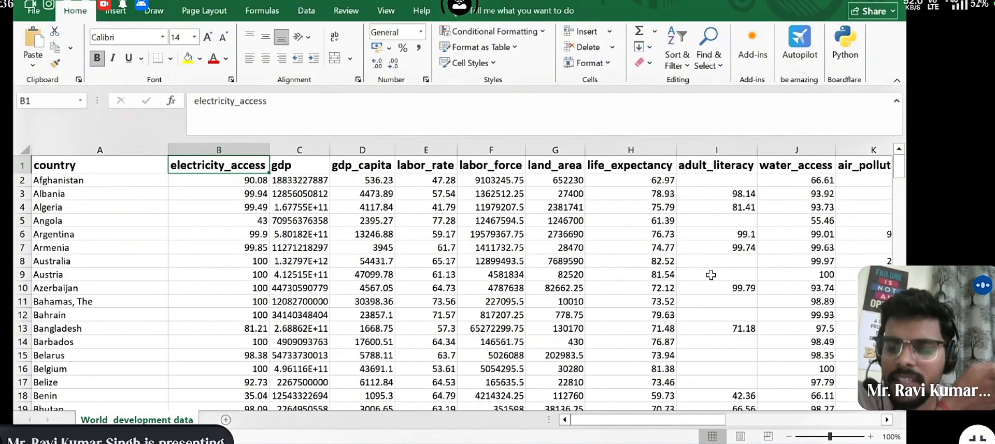
scroll(711, 275, "right", 2)
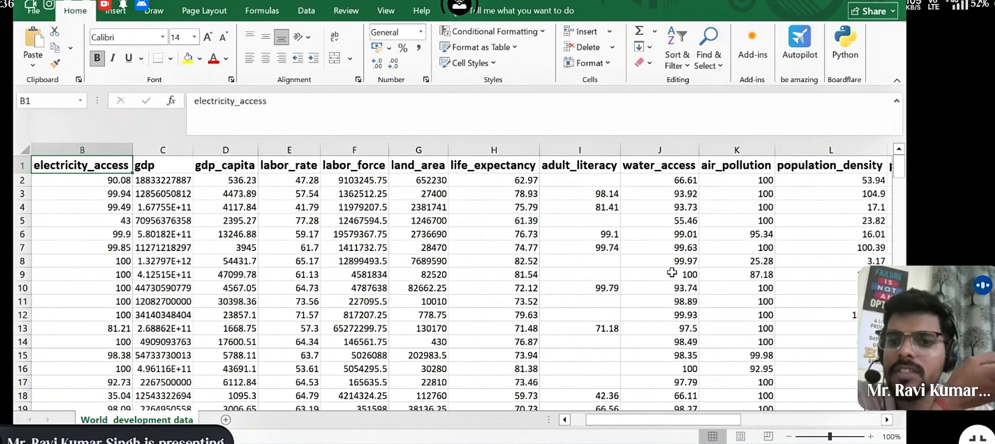
scroll(672, 273, "right", 1)
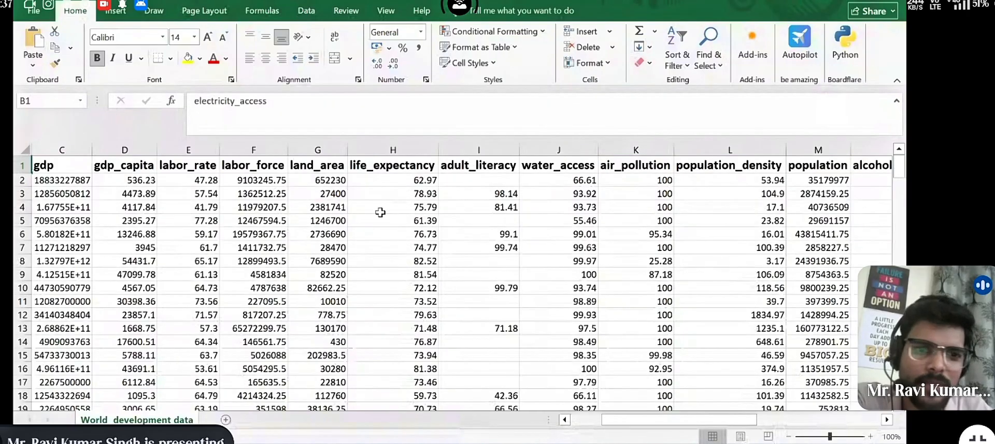
scroll(380, 212, "left", 1)
scroll(380, 212, "right", 1)
scroll(380, 213, "left", 1)
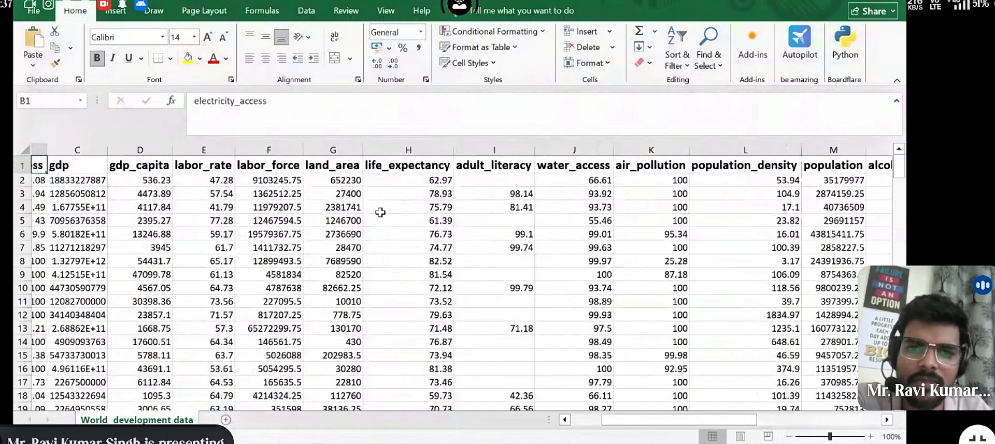
scroll(380, 212, "right", 1)
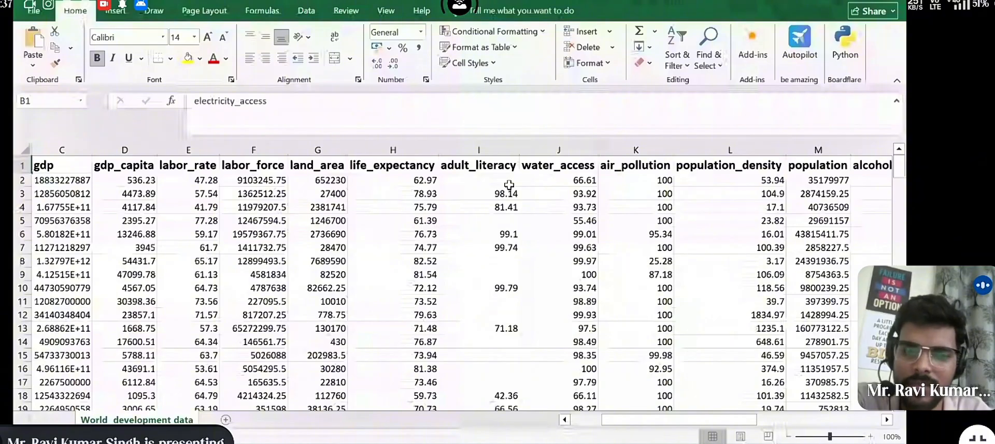
scroll(508, 184, "left", 3)
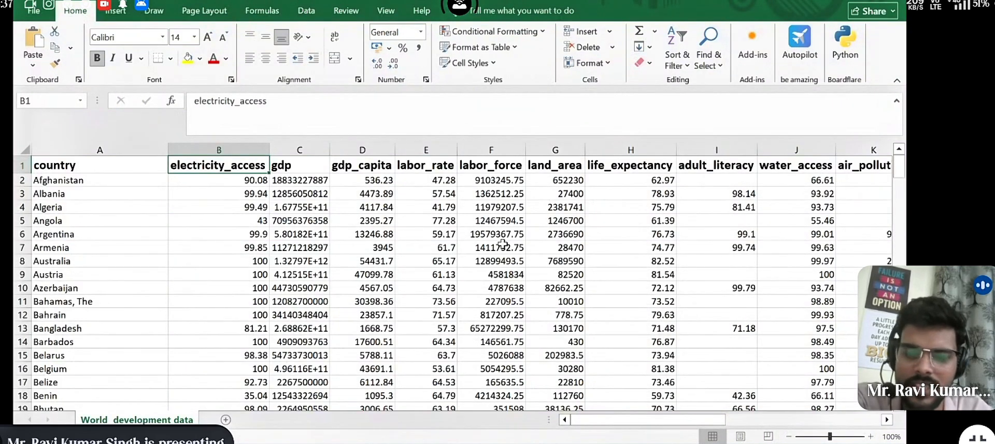
scroll(481, 248, "left", 1)
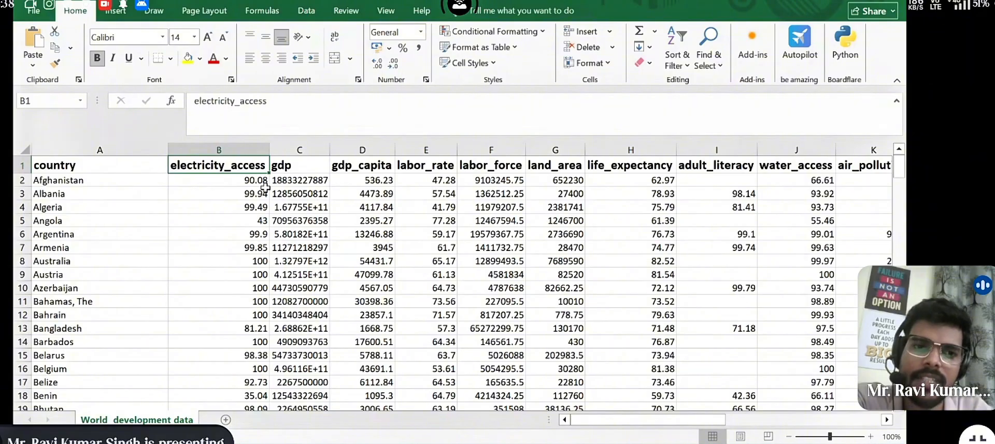
- Select the entire data table, from the country column through cpi, including the header row
left_click(114, 182)
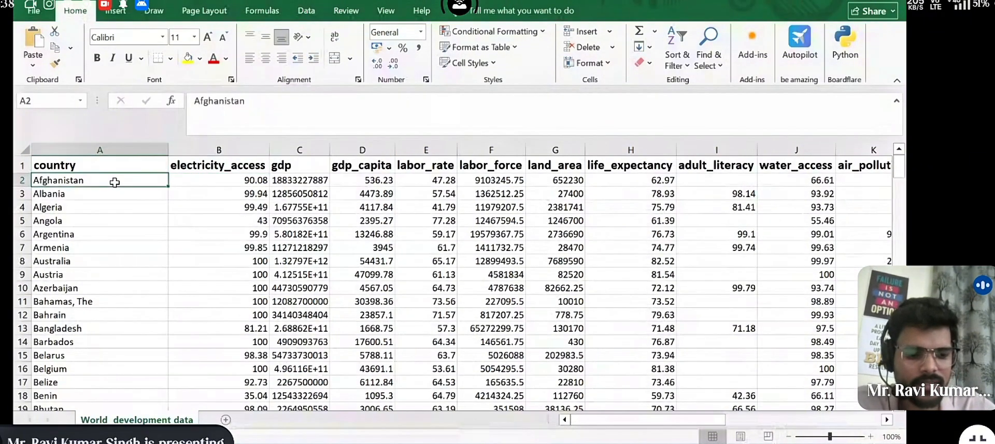
key("ctrl+a")
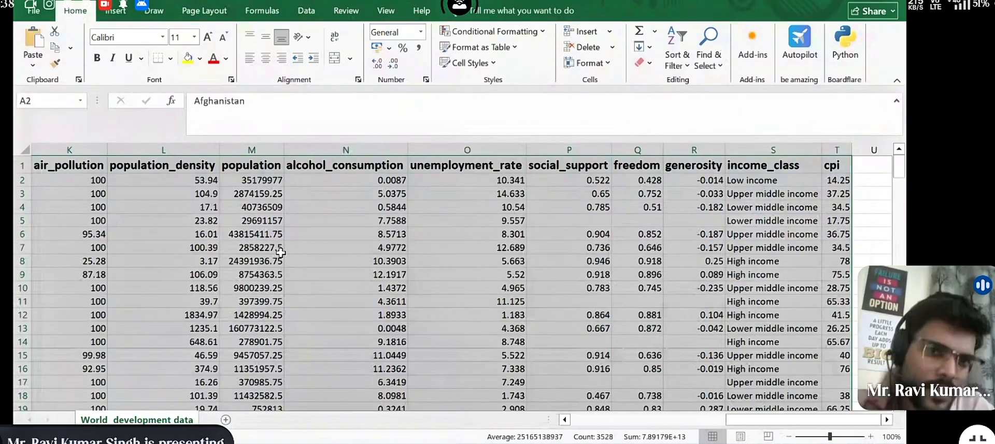
left_click(307, 12)
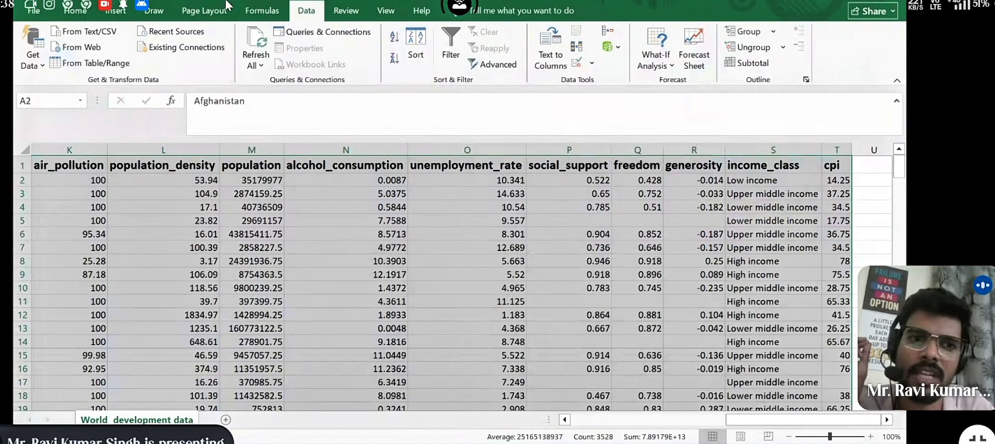
- Add the Remove Duplicates command to the Quick Access Toolbar
right_click(575, 55)
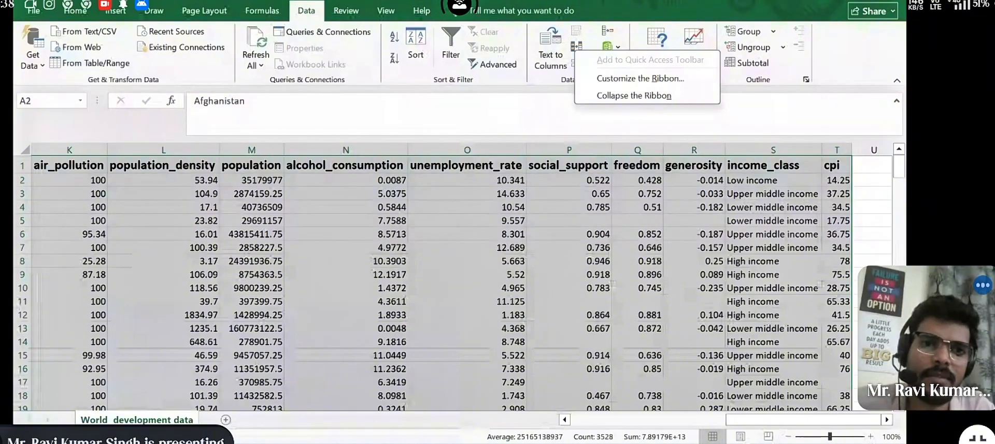
right_click(305, 5)
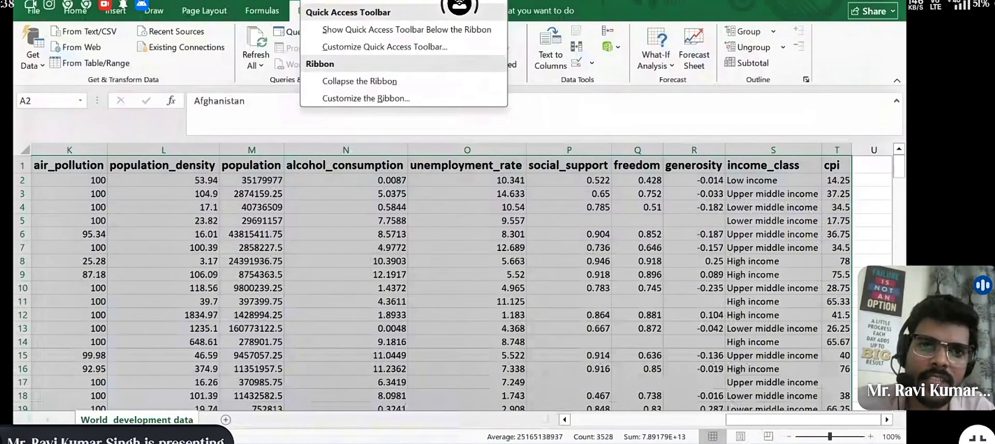
left_click(322, 3)
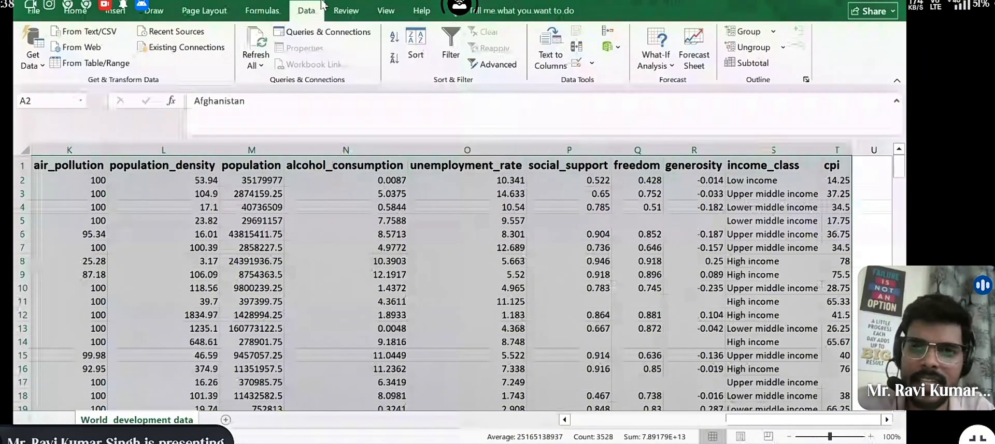
right_click(577, 46)
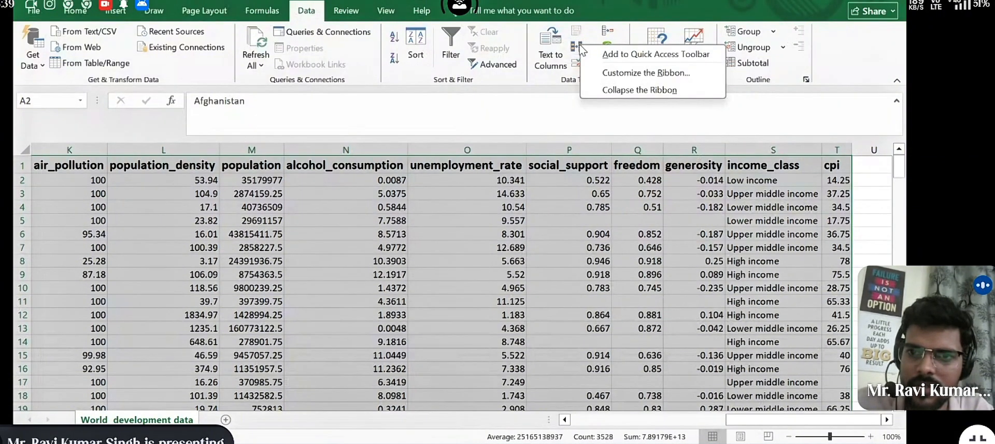
left_click(641, 60)
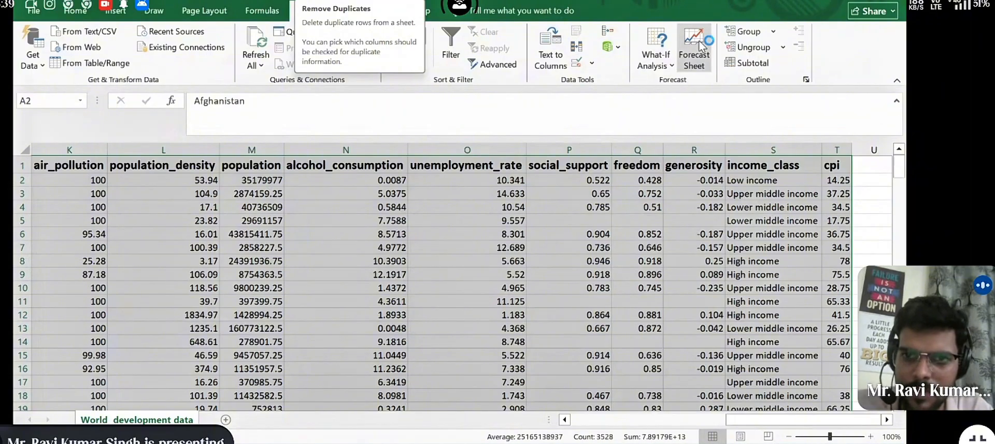
- Remove duplicate rows from the table, comparing only the country column and treating the first row as headers
left_click(576, 47)
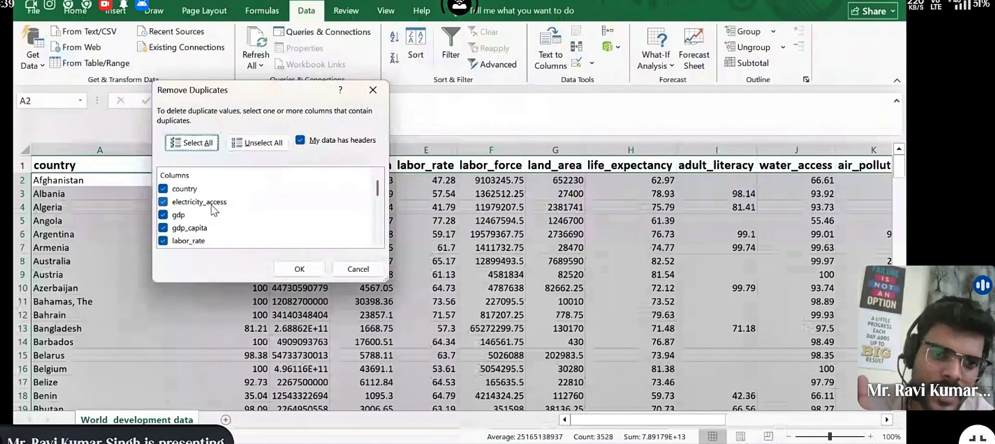
left_click(253, 145)
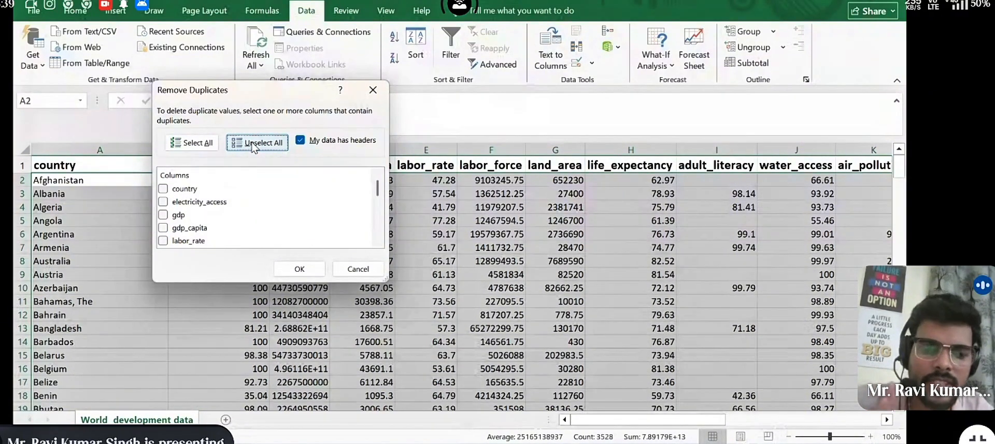
left_click(161, 194)
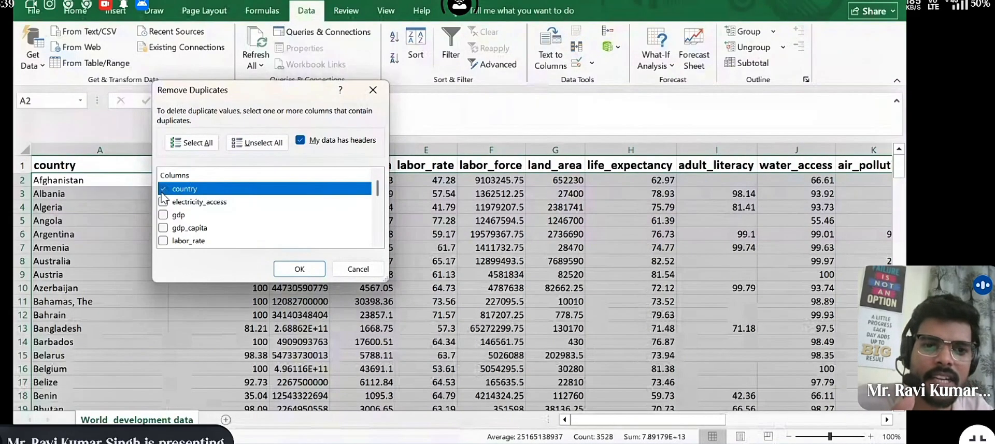
left_click(163, 191)
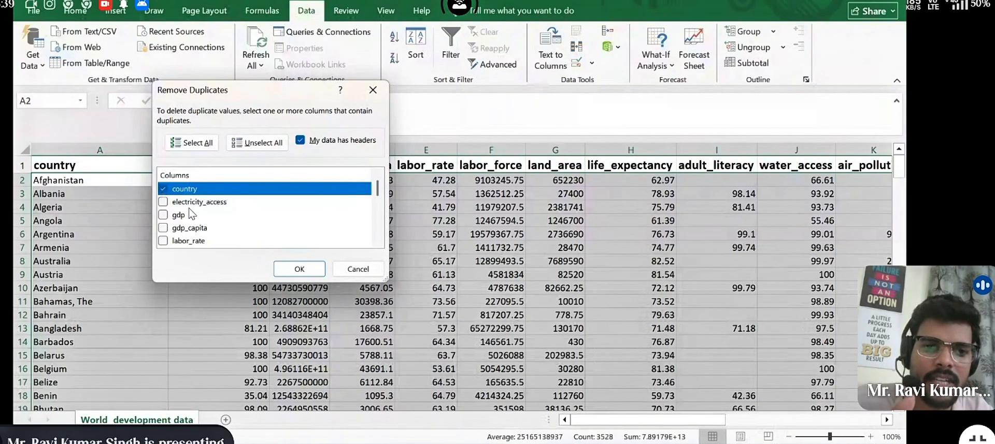
left_click(284, 266)
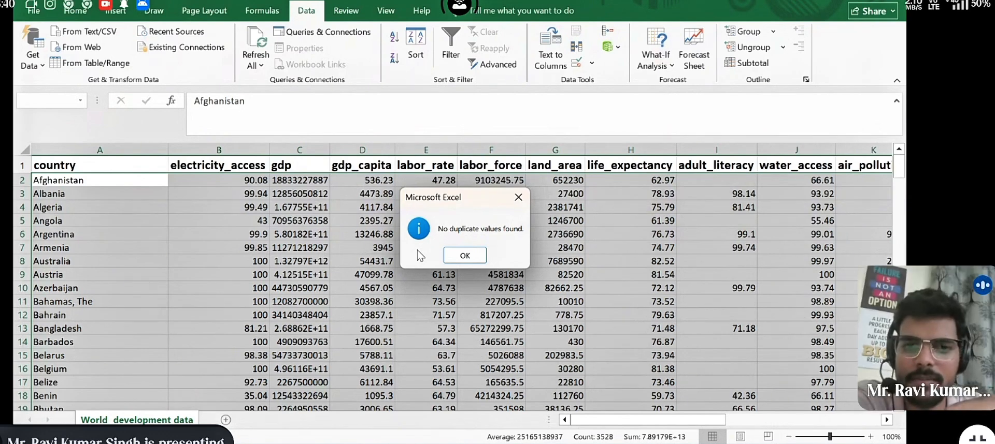
left_click(453, 256)
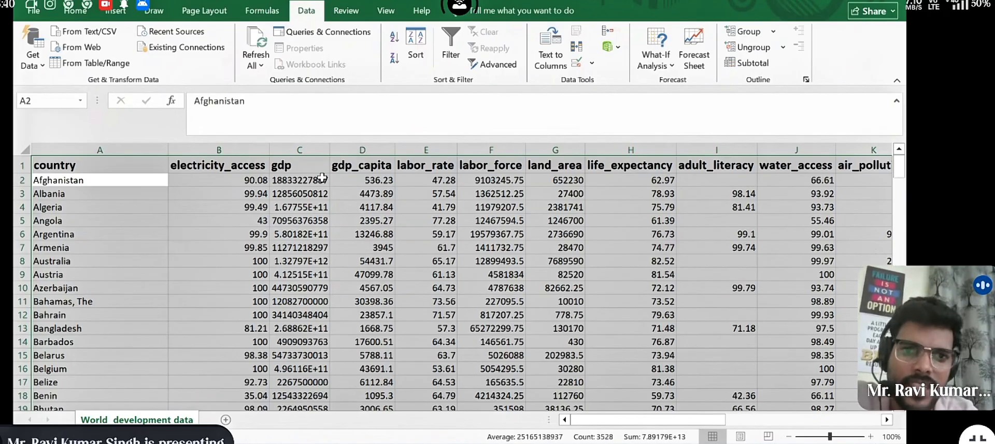
- Remove duplicate rows again, this time comparing all columns of the table
left_click(575, 49)
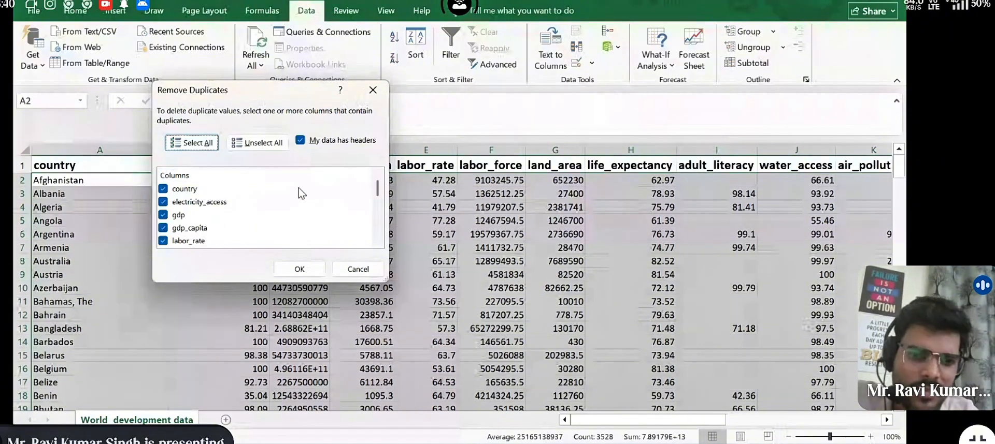
left_click(299, 269)
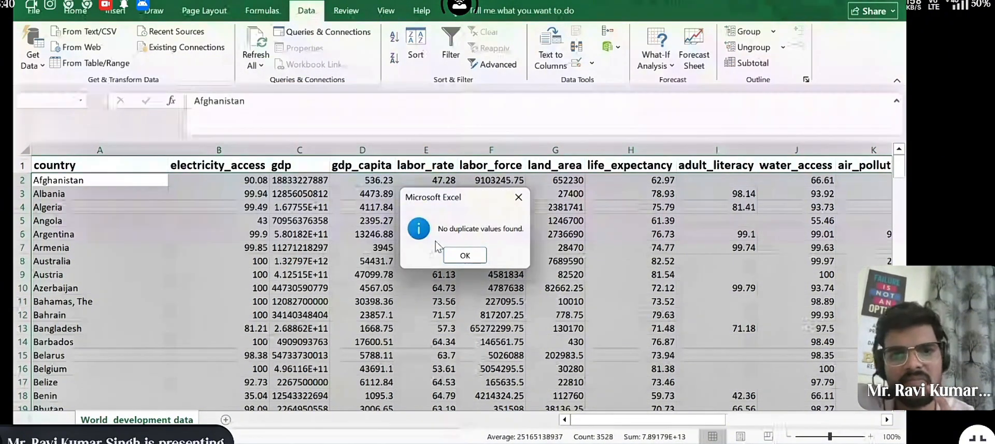
left_click(460, 253)
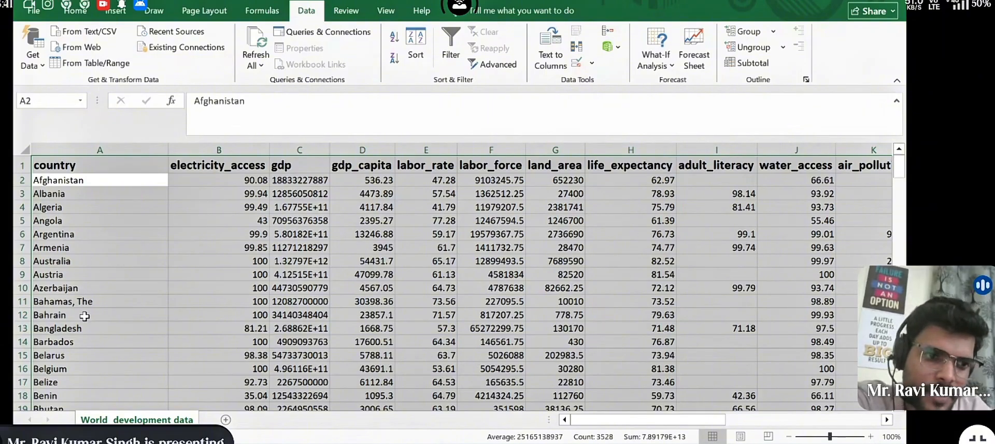
- Examine the country names down to the end of the dataset, including row 11 for Bahamas, The
scroll(84, 317, "down", 14)
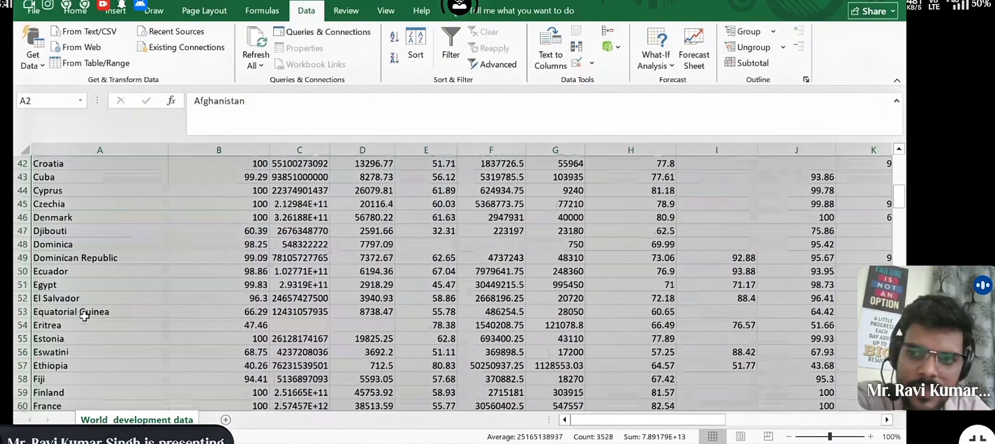
scroll(85, 317, "down", 8)
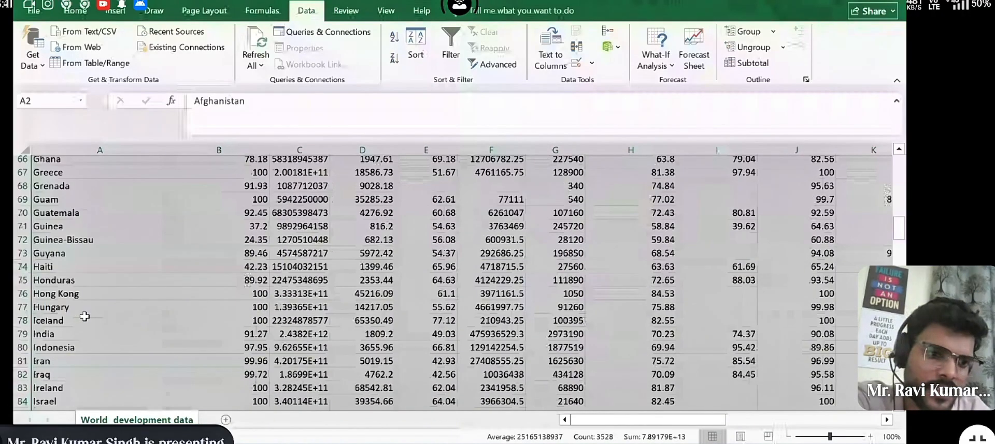
scroll(84, 317, "down", 19)
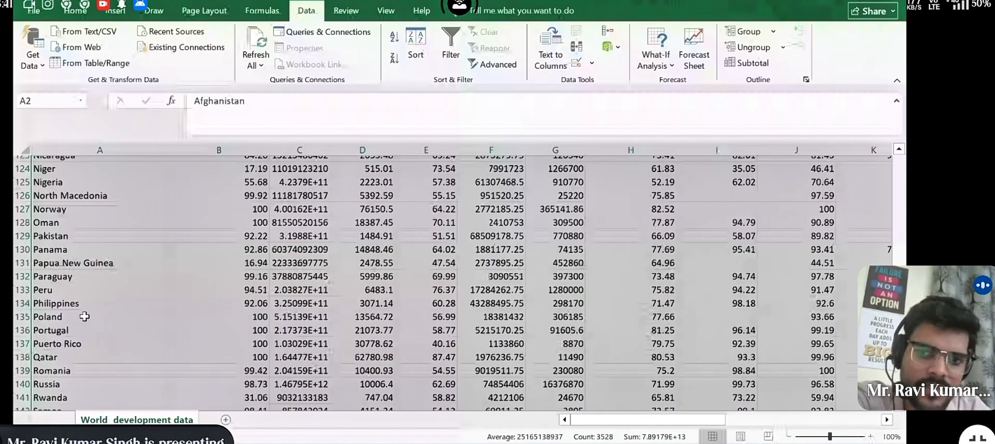
scroll(84, 316, "down", 20)
scroll(84, 316, "up", 7)
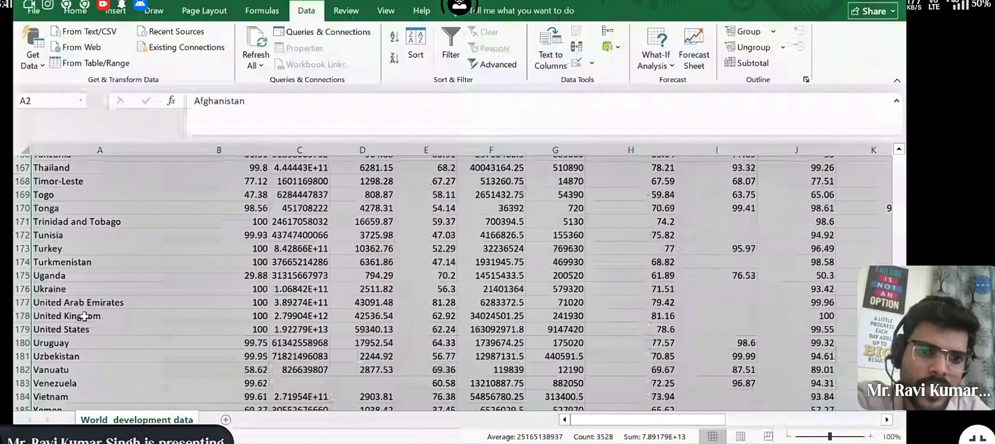
scroll(84, 317, "up", 20)
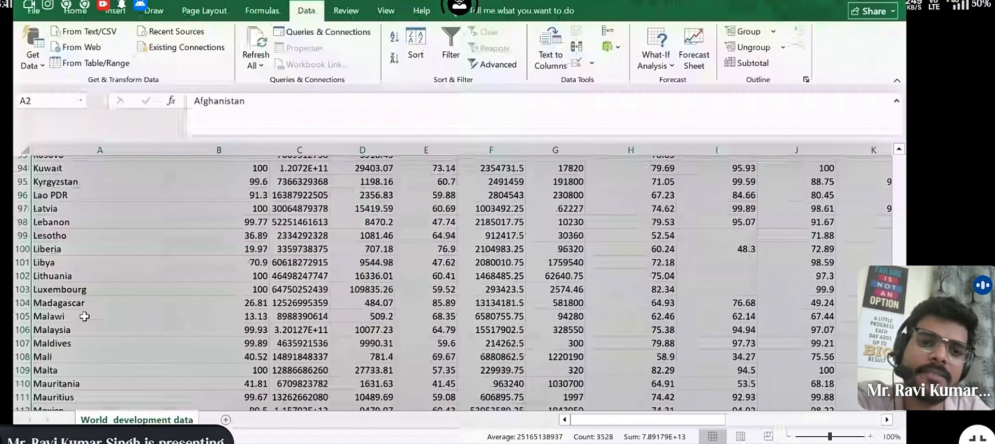
scroll(84, 316, "up", 20)
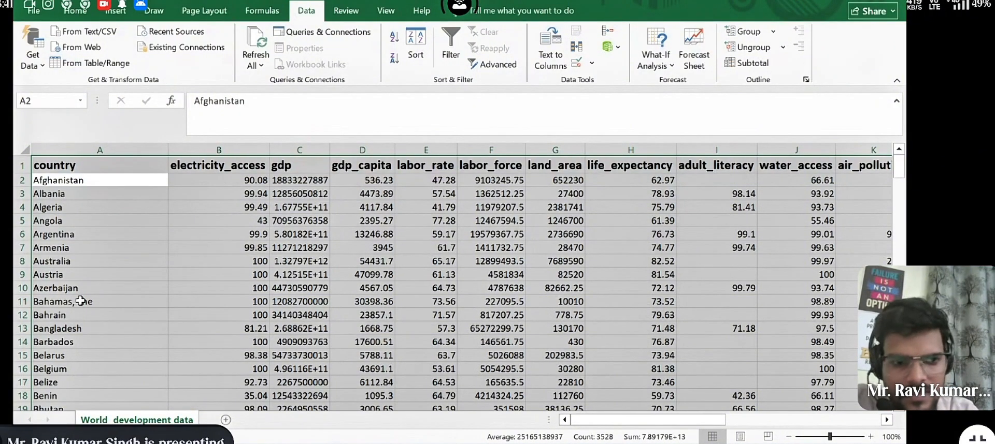
left_click(20, 302)
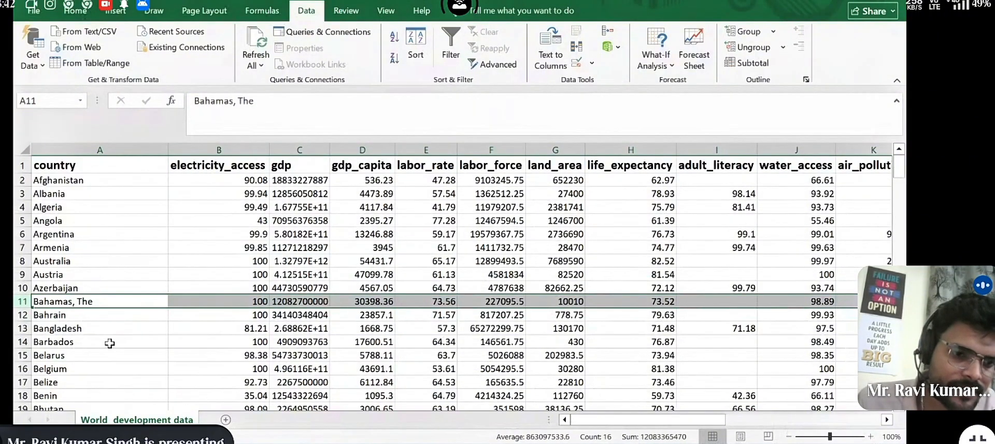
scroll(109, 344, "down", 5)
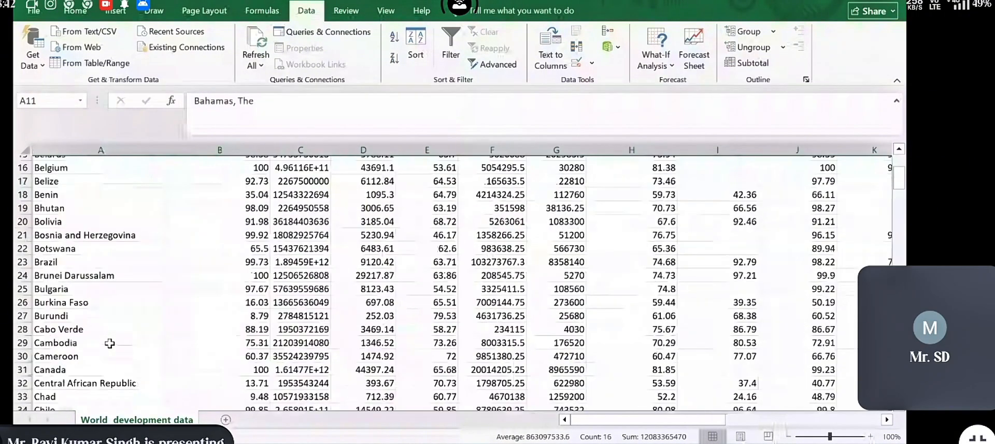
scroll(109, 343, "down", 3)
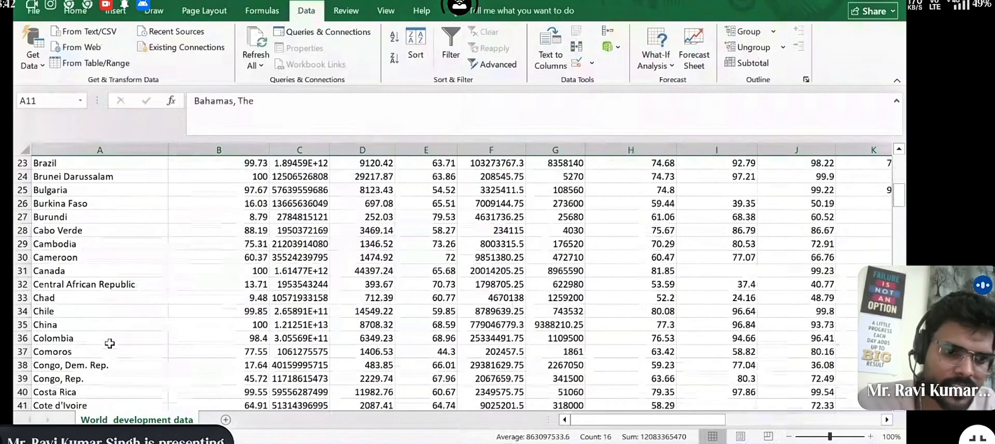
scroll(109, 337, "up", 8)
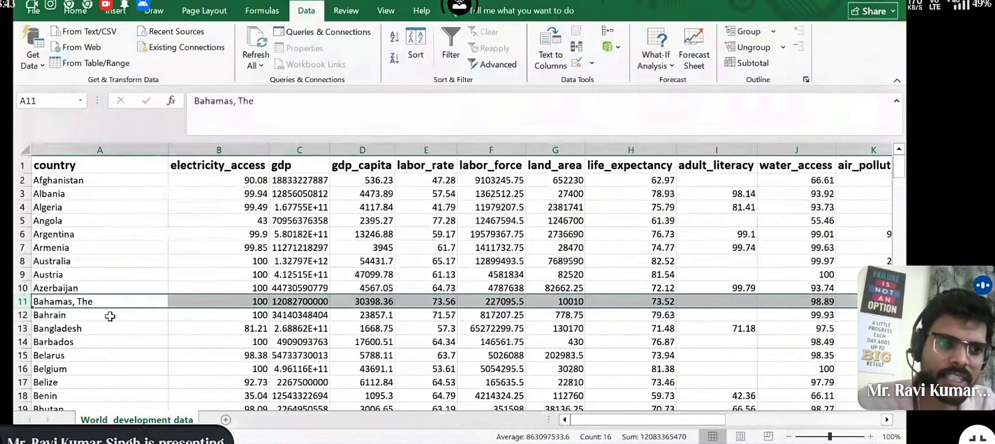
- Insert an empty column between country and electricity_access
left_click(189, 148)
right_click(190, 151)
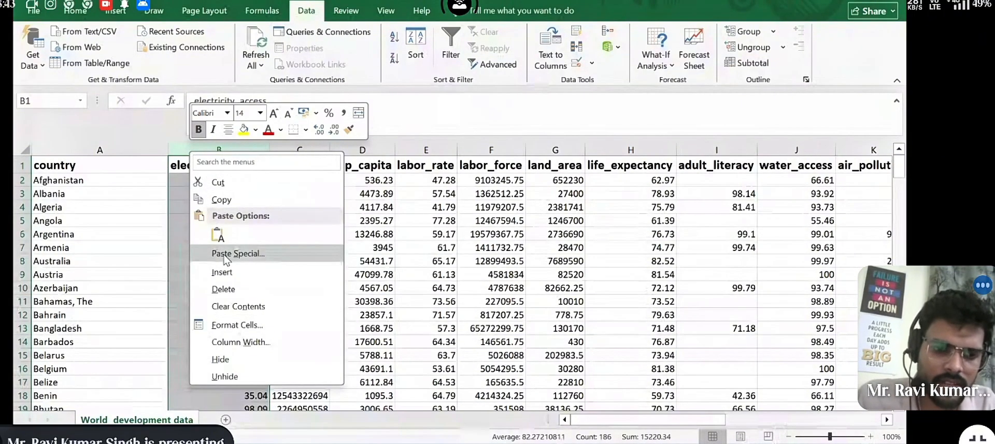
left_click(224, 276)
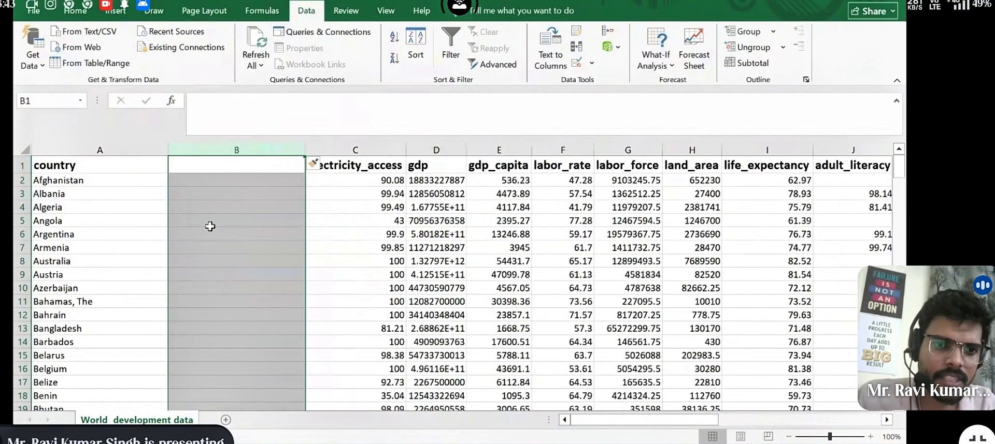
- Enter the header Country in cell B1 of the empty column
left_click(193, 169)
double_click(193, 169)
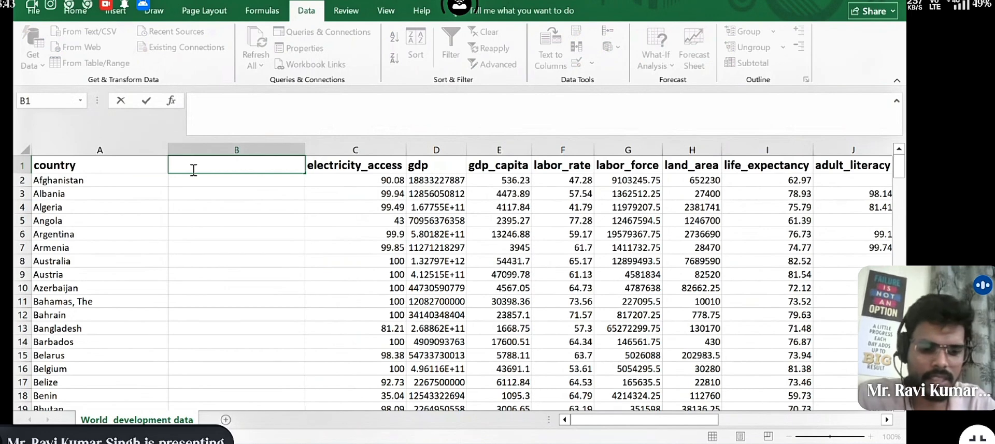
type("cOUNTR")
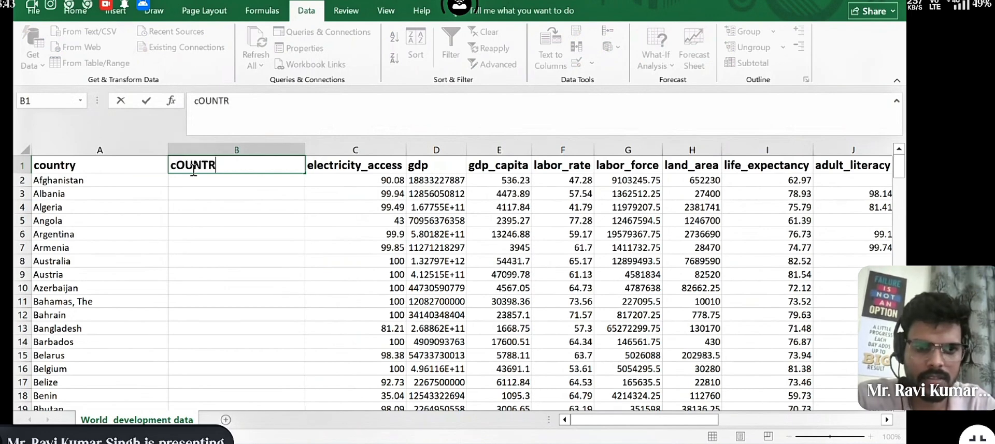
key("BackSpace")
key("BackSpace")
key("BackSpace")
key("BackSpace")
key("BackSpace")
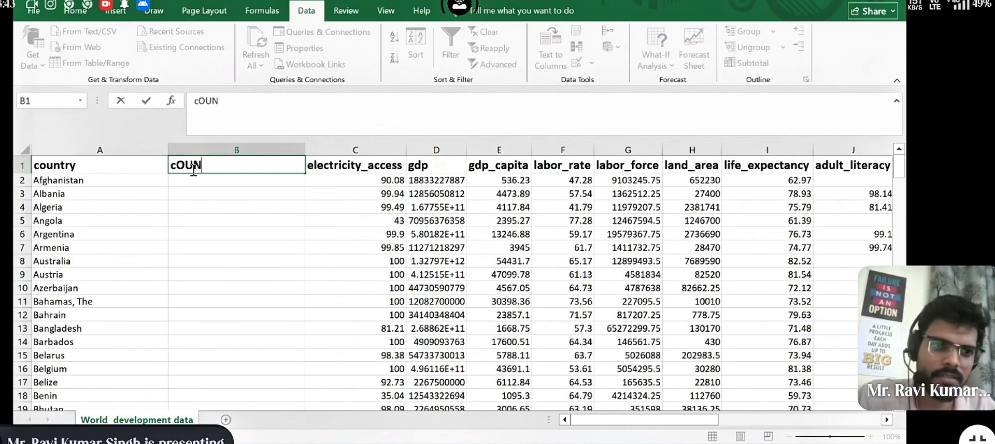
type("Country")
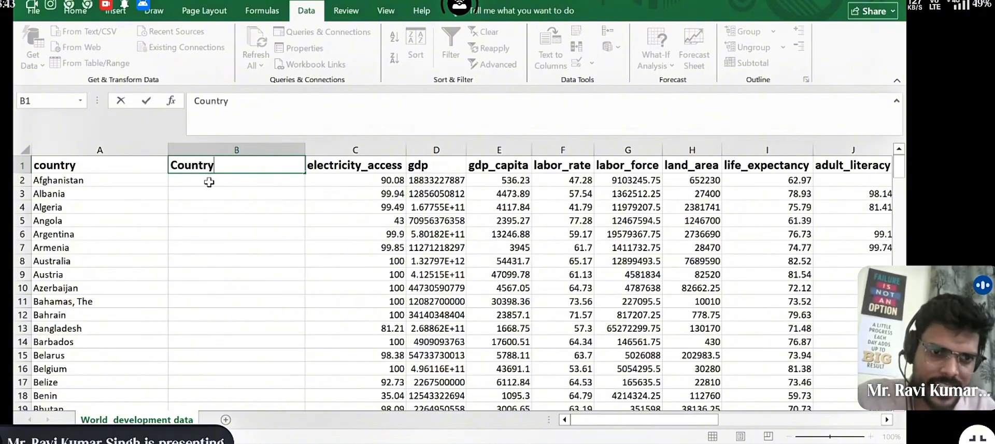
key("Return")
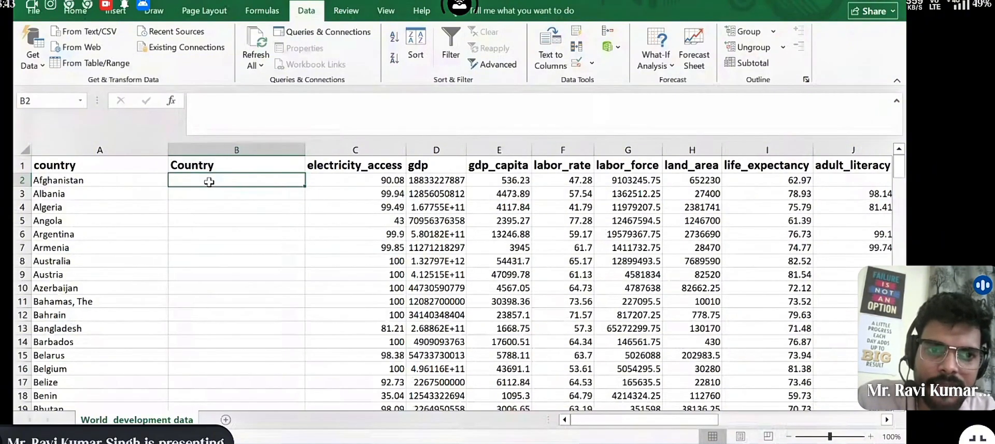
- Replace the typed header in cell B1 with the formula =PROPER(A1)
double_click(217, 165)
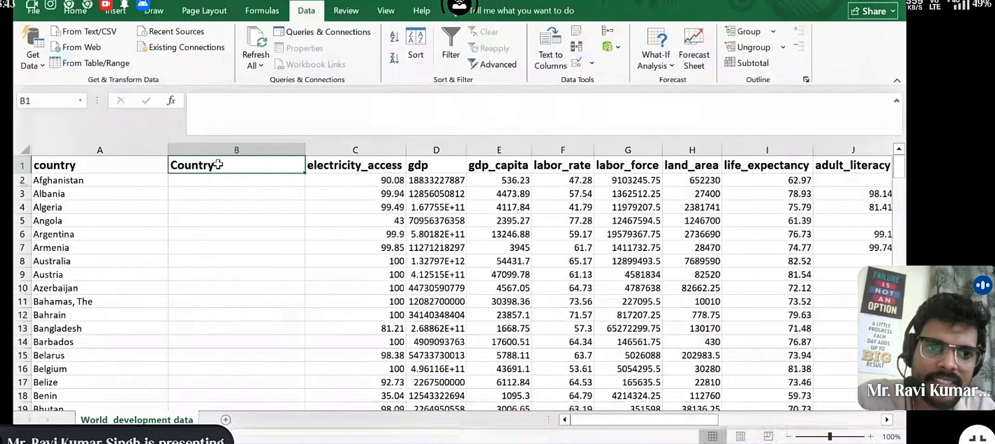
key("BackSpace")
key("BackSpace")
key("BackSpace")
key("BackSpace")
key("BackSpace")
key("BackSpace")
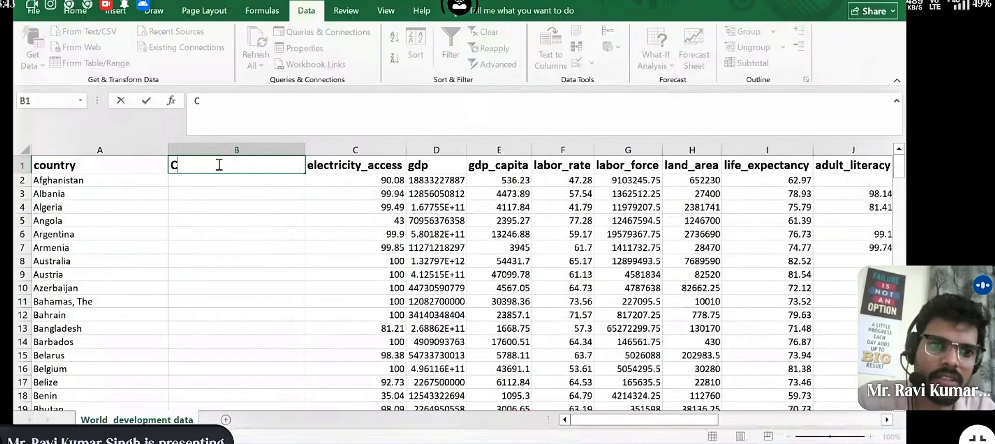
type("=")
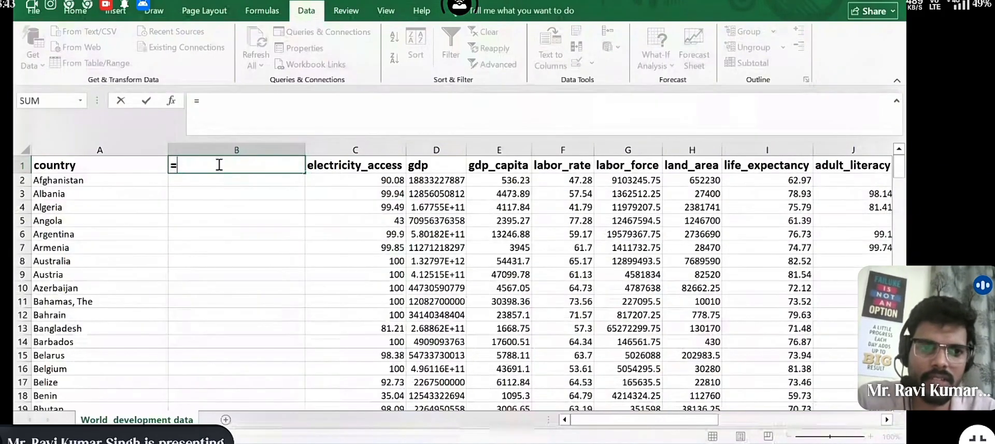
type("pro")
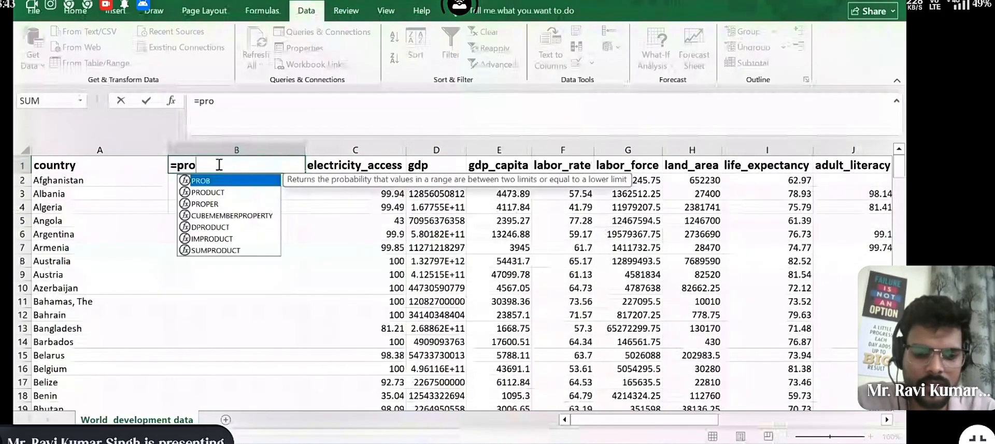
type("per")
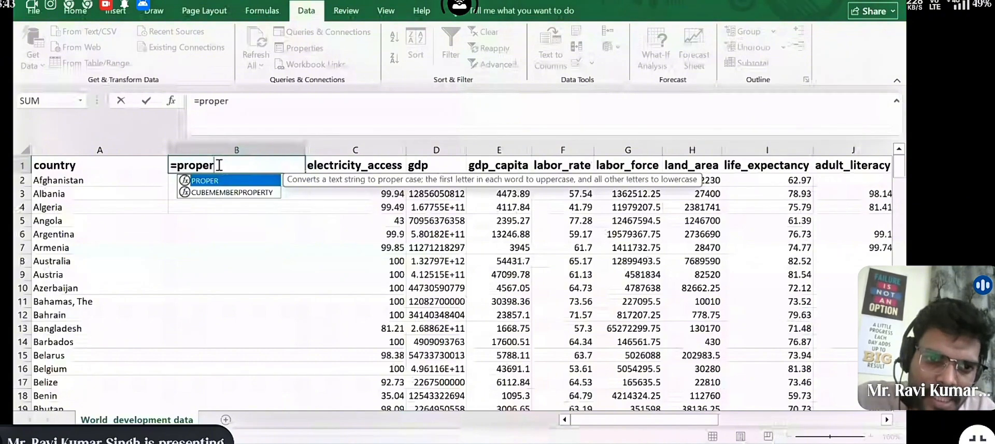
double_click(220, 181)
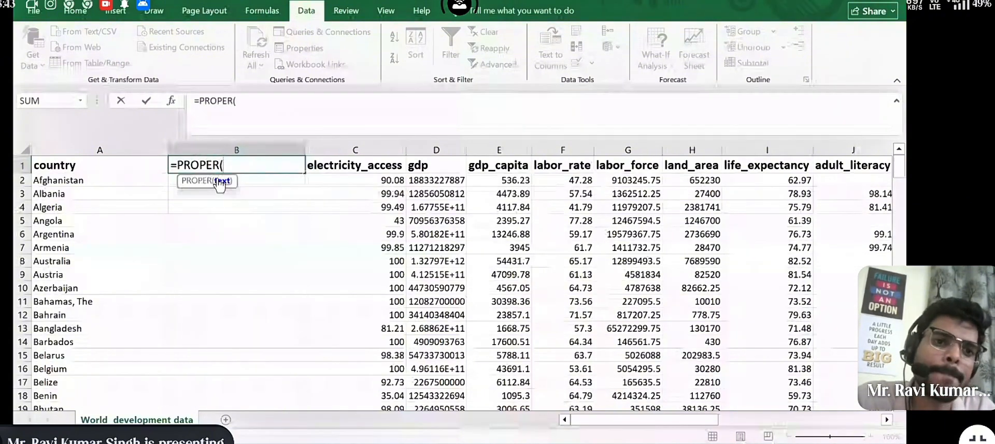
left_click(104, 164)
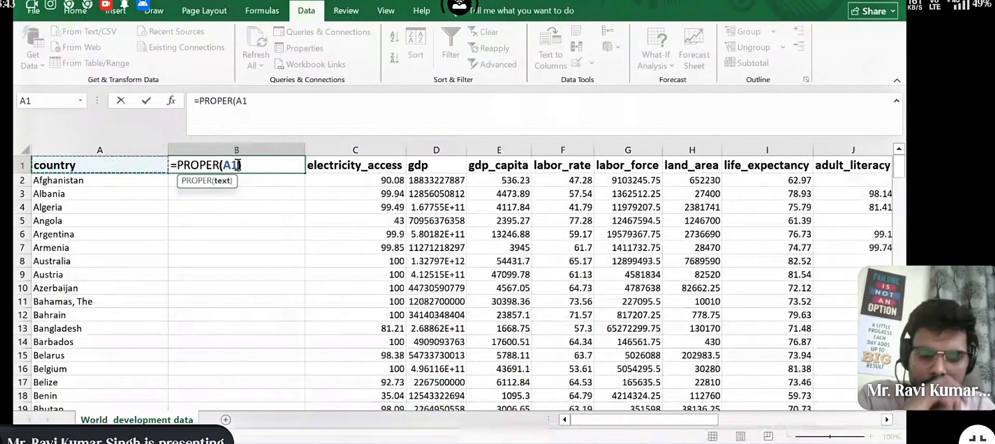
type(")")
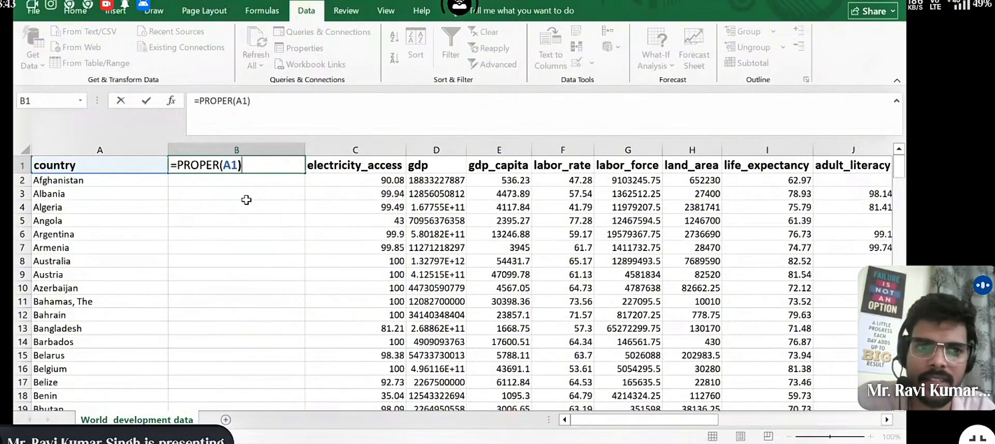
key("Return")
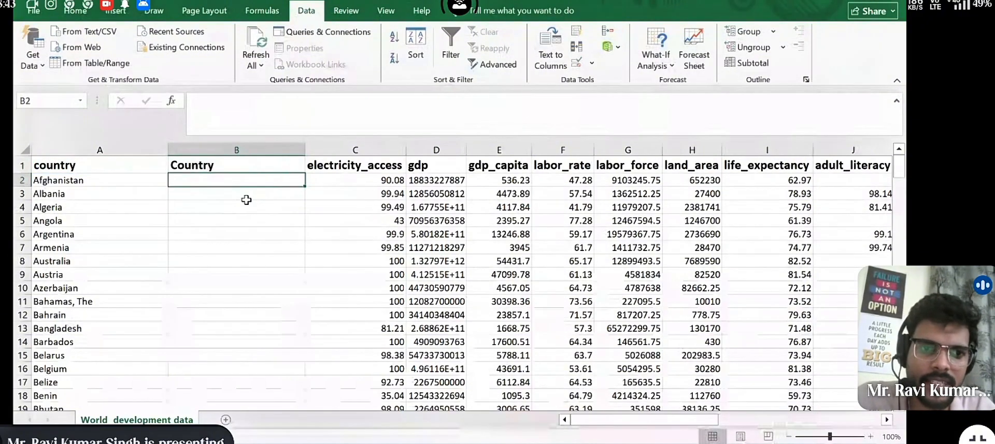
- Fill the PROPER formula from B1 down to the end of the data and remove the bold formatting from those cells
left_click(221, 164)
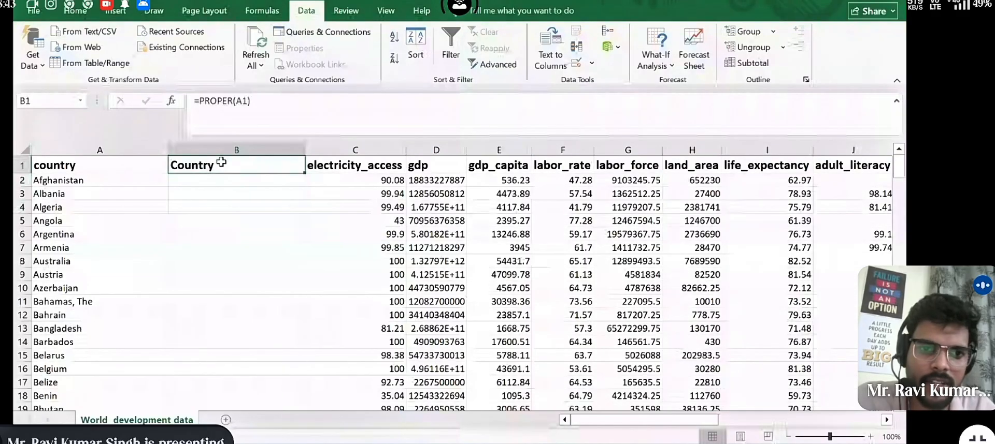
double_click(305, 173)
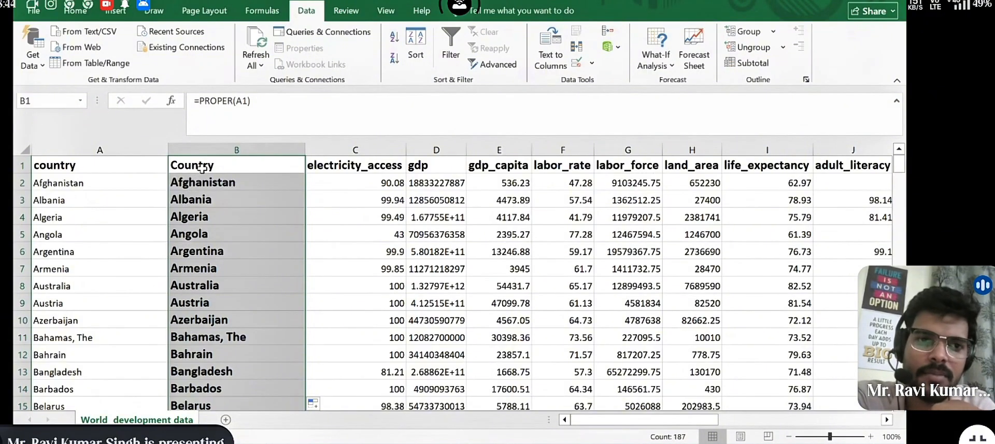
left_click(116, 10)
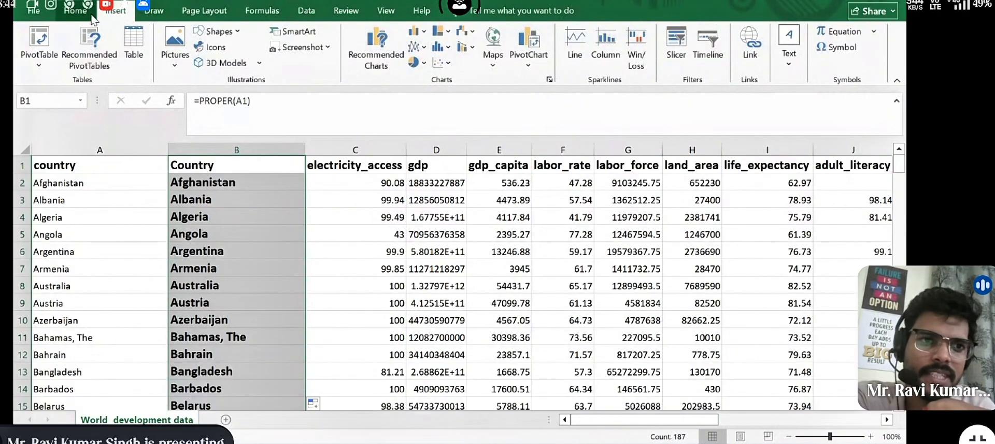
left_click(75, 10)
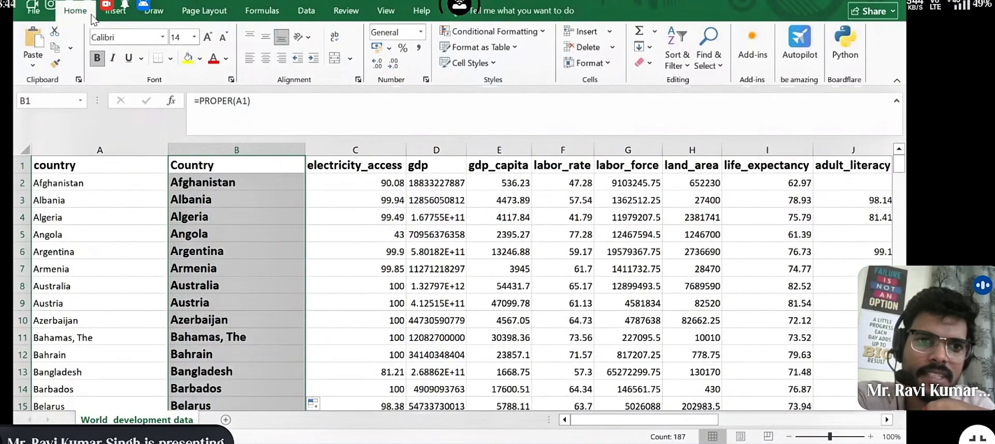
left_click(101, 61)
left_click(310, 226)
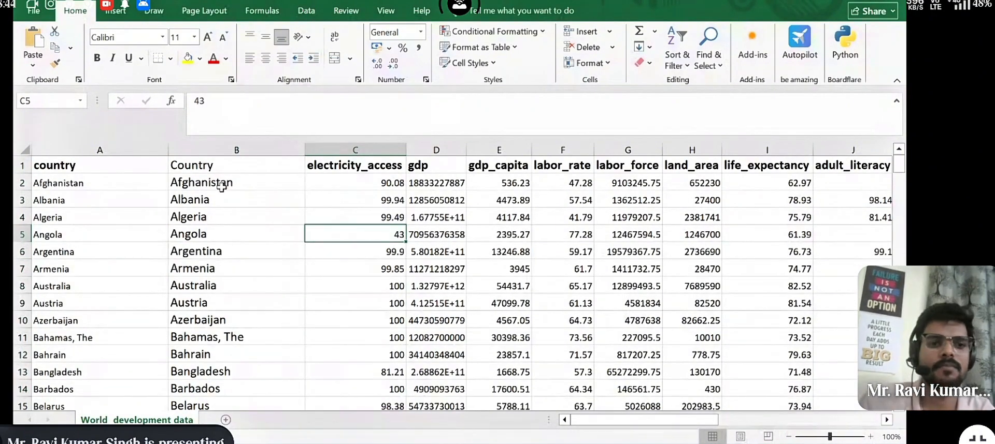
- Convert the PROPER formulas in column B to static text by copying the filled range and pasting it over itself as values
left_click(238, 165)
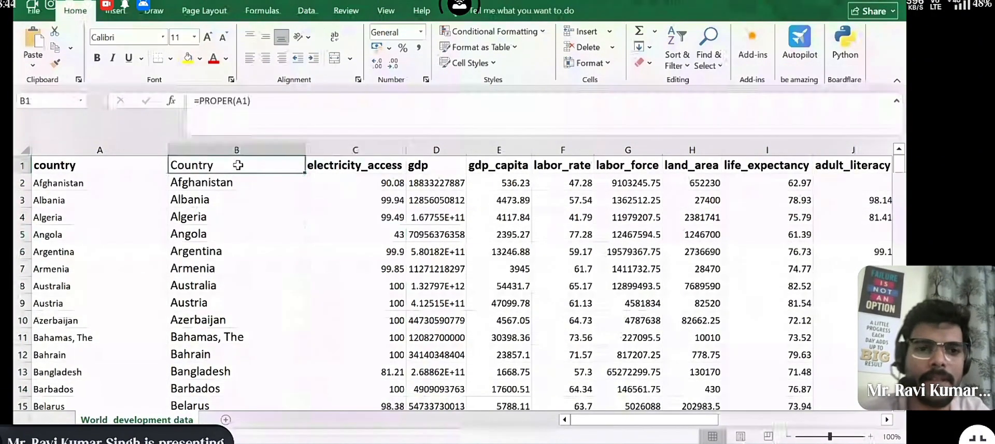
double_click(307, 174)
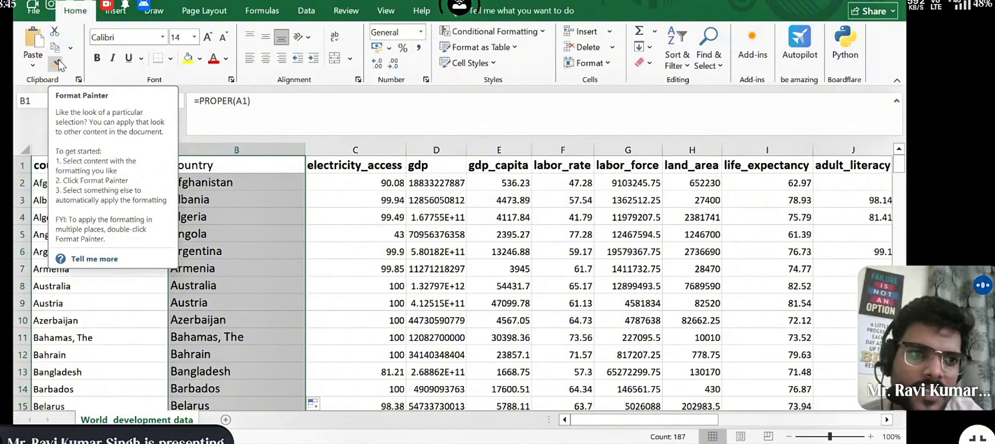
key("ctrl+c")
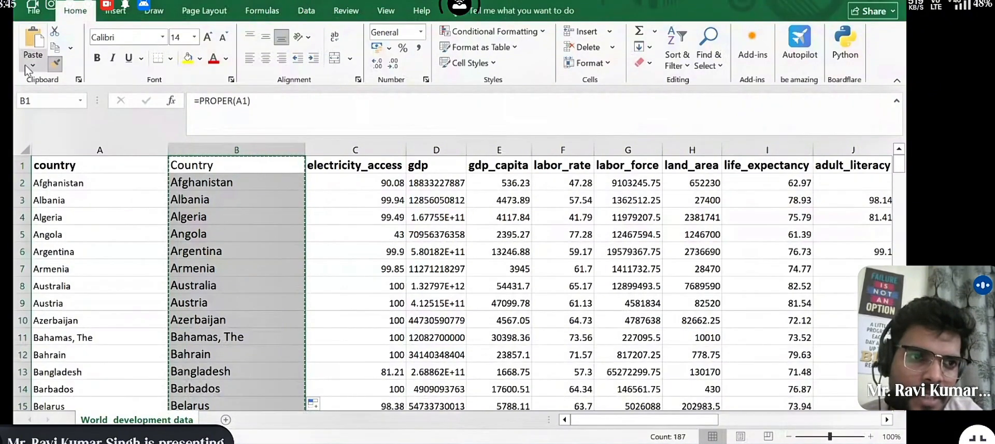
left_click(27, 67)
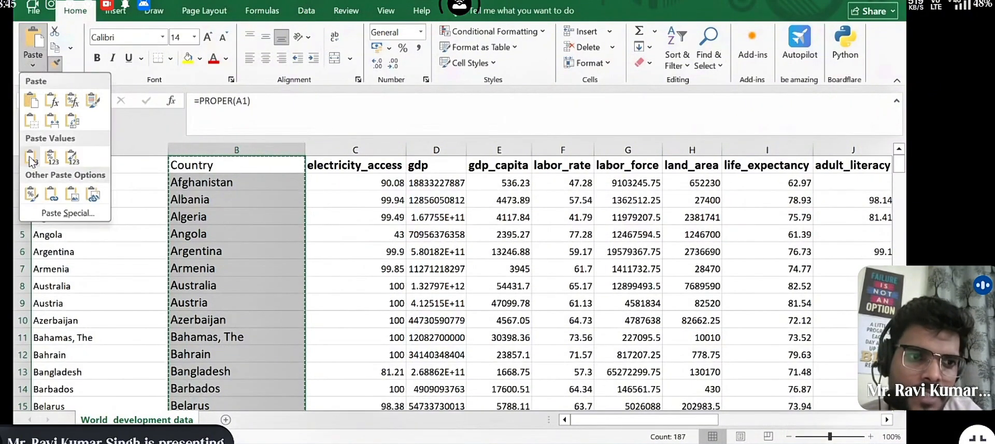
left_click(30, 159)
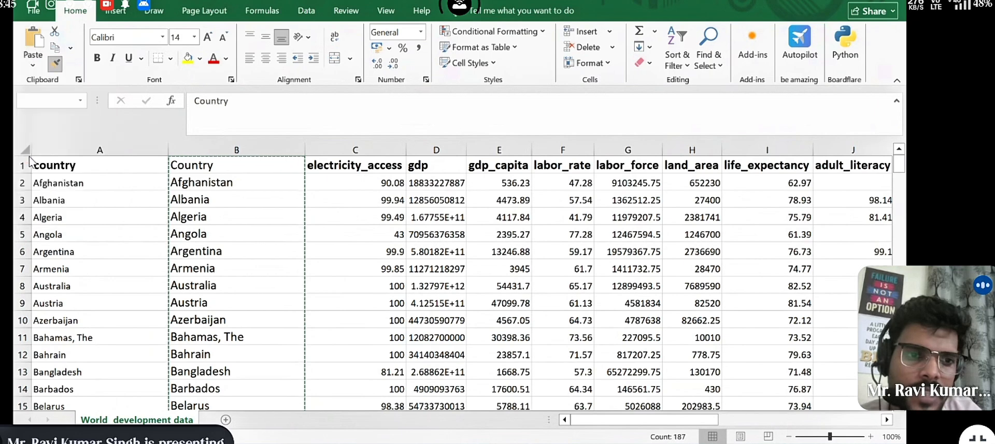
left_click(317, 211)
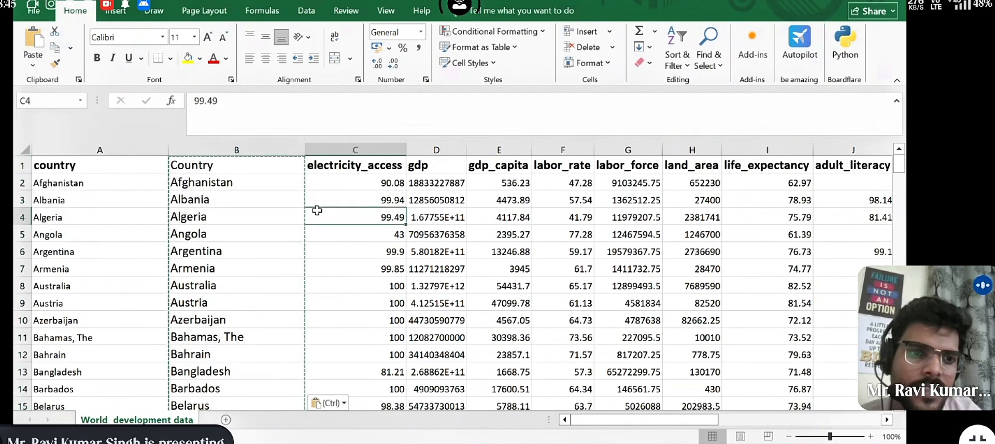
- Make the Country header in B1 bold and delete the original lowercase country column
left_click(236, 165)
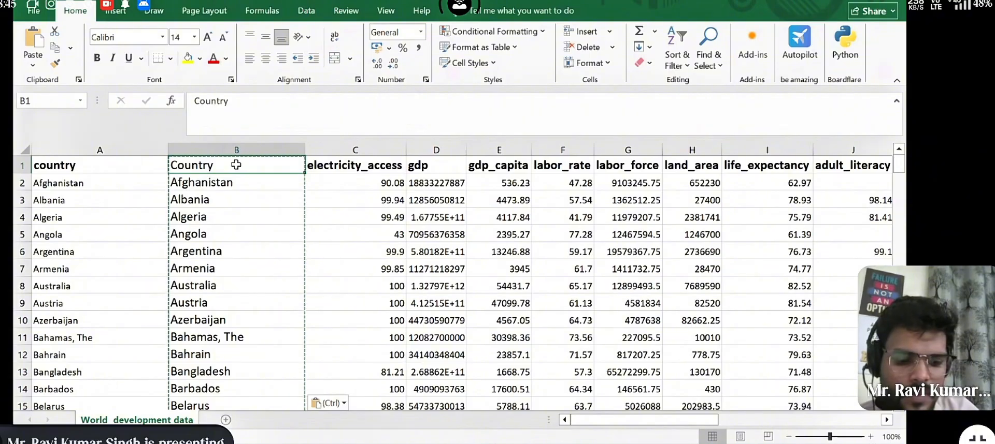
key("ctrl+b")
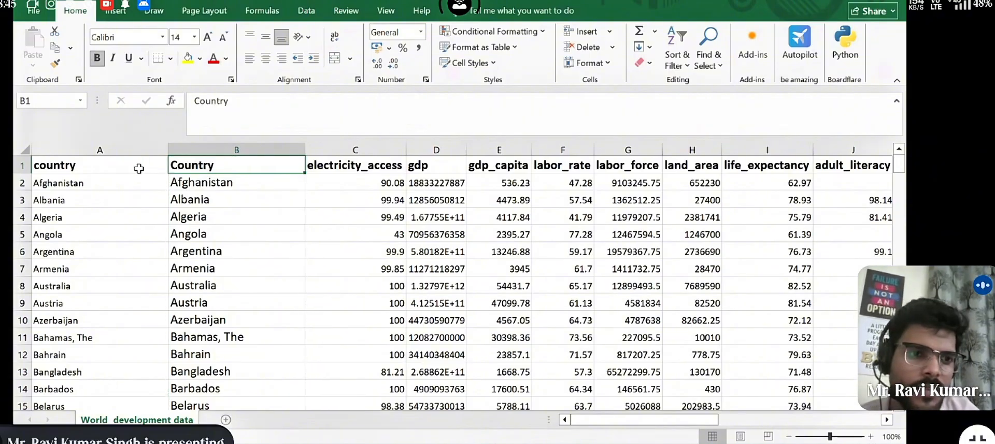
right_click(119, 149)
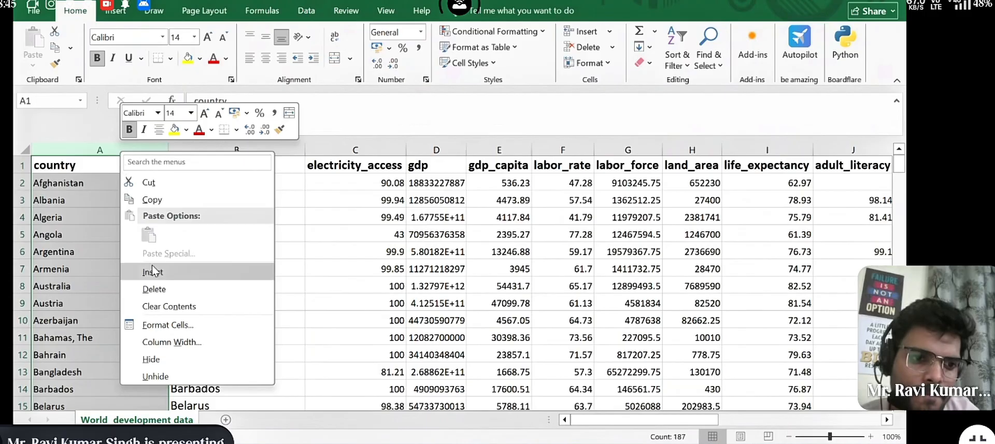
left_click(155, 289)
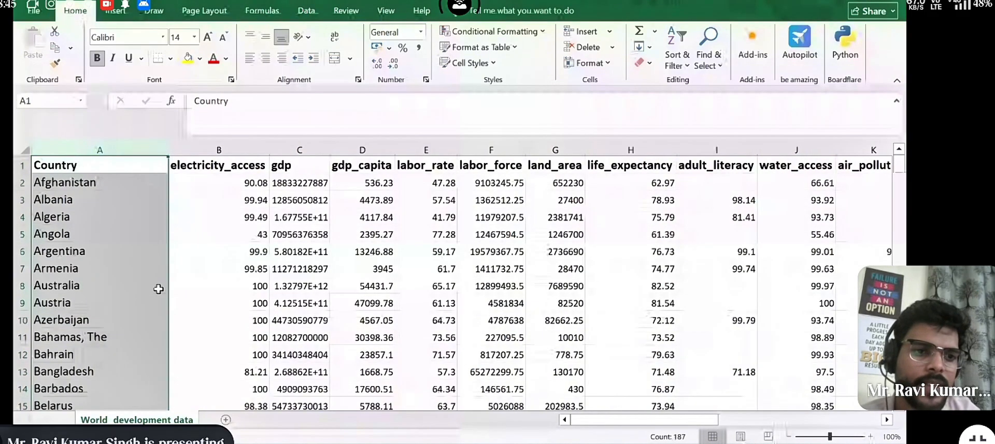
left_click(191, 289)
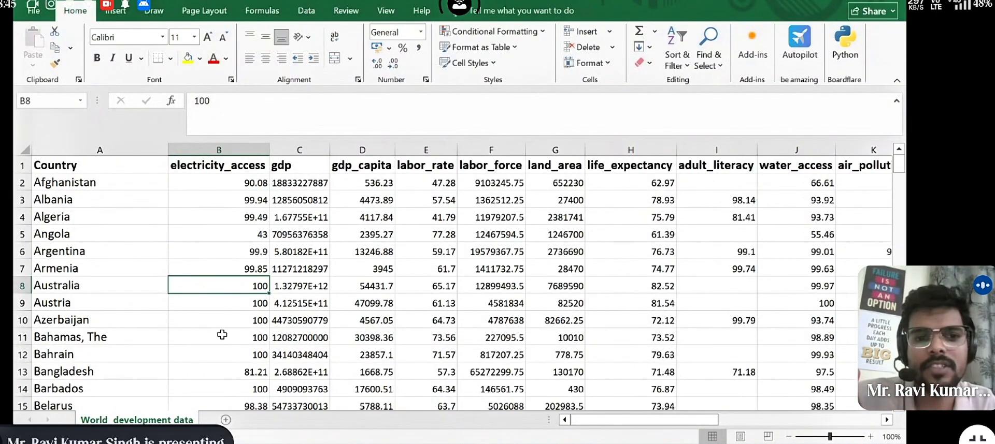
- Rename the electricity_access header in B1 to Electricity_Access
double_click(181, 167)
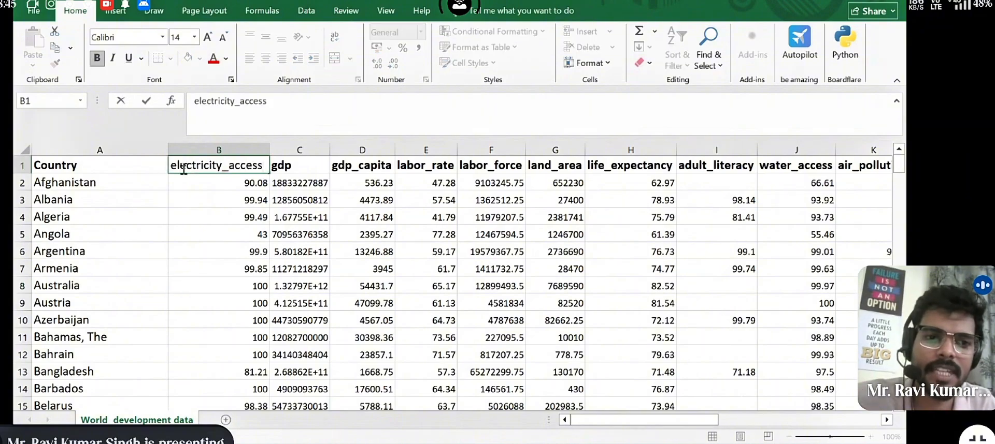
left_click(175, 167)
key("BackSpace")
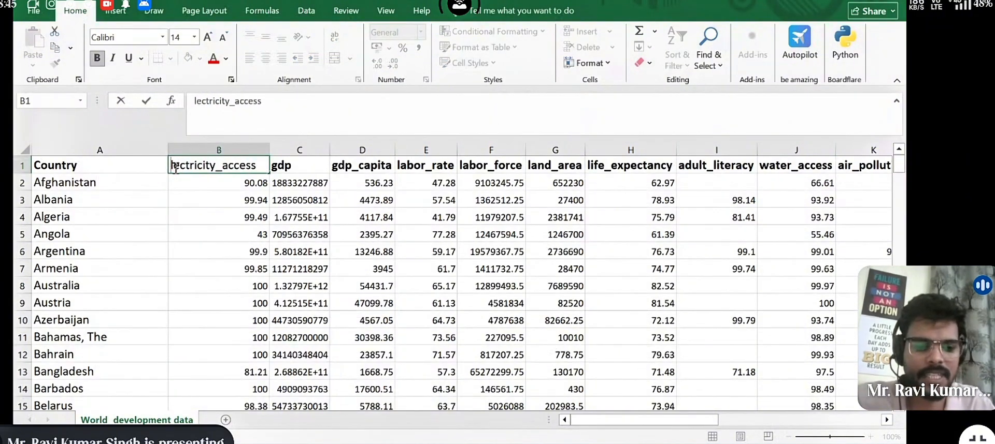
type("E")
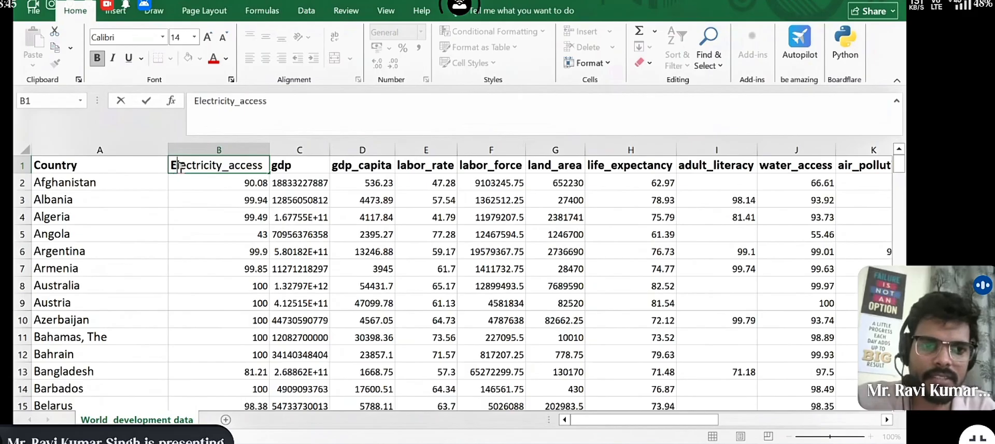
left_click(233, 166)
key("BackSpace")
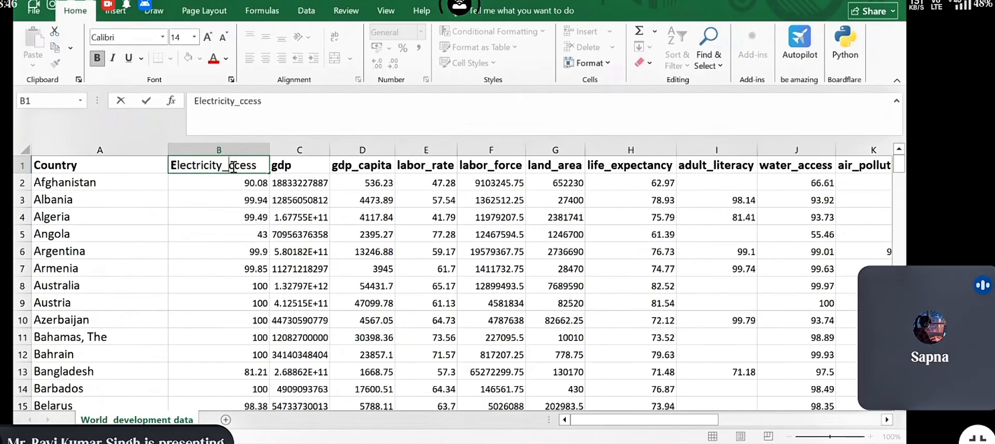
type("A")
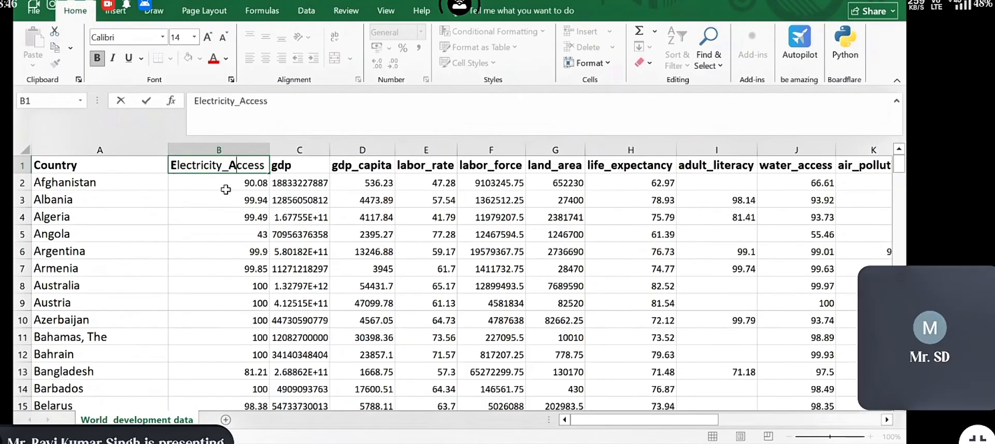
left_click(225, 189)
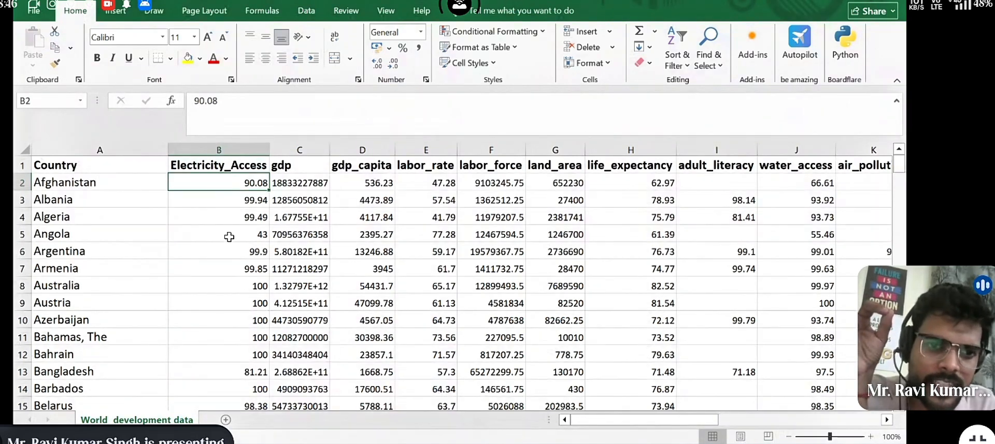
- Insert an empty column between Electricity_Access and gdp
left_click(245, 154)
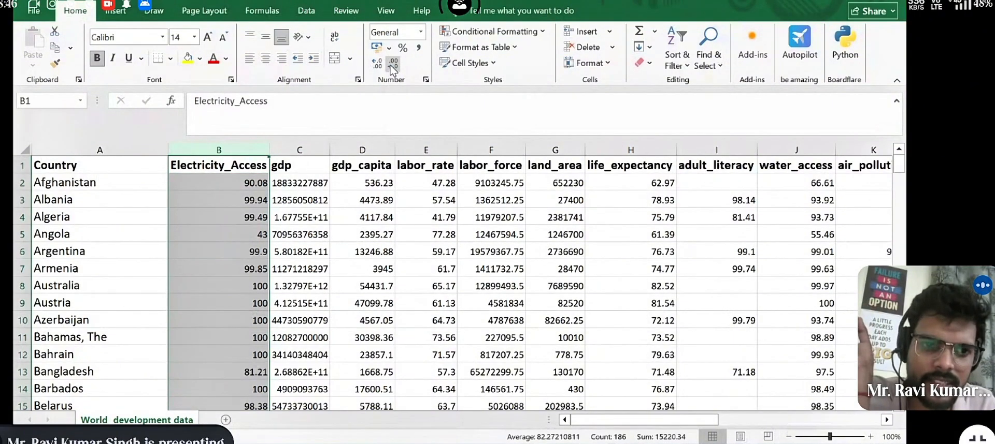
left_click(229, 180)
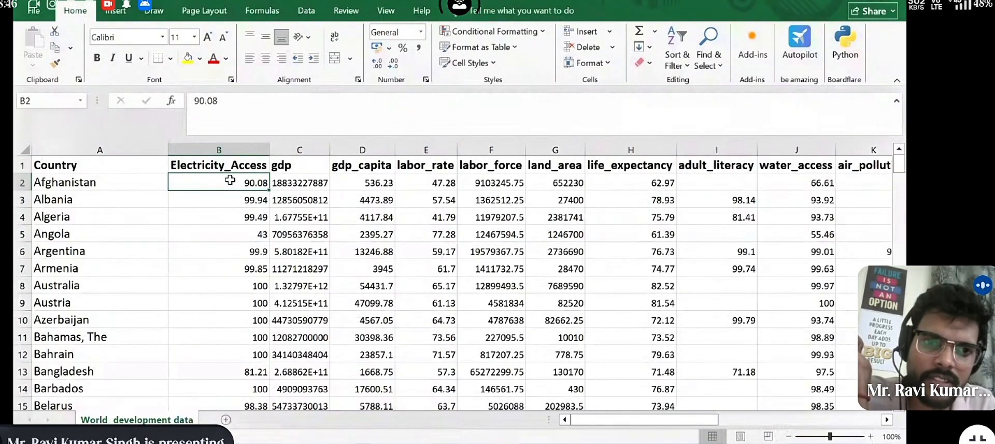
right_click(283, 149)
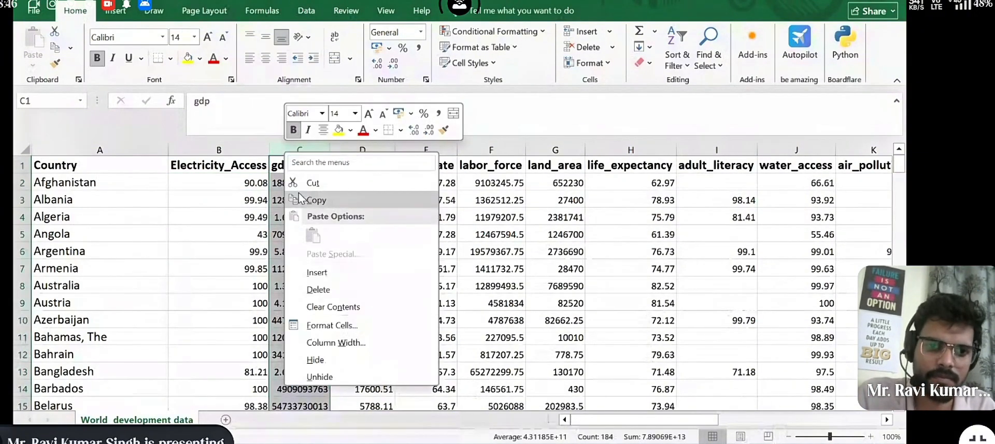
left_click(317, 274)
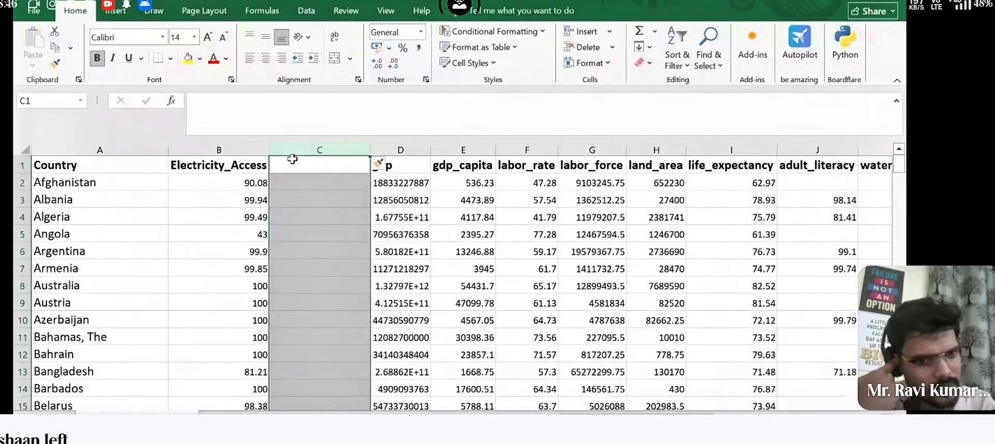
- Enter =ROUND(B2,1) in C2 to round the Electricity_Access value to one decimal place
left_click(301, 189)
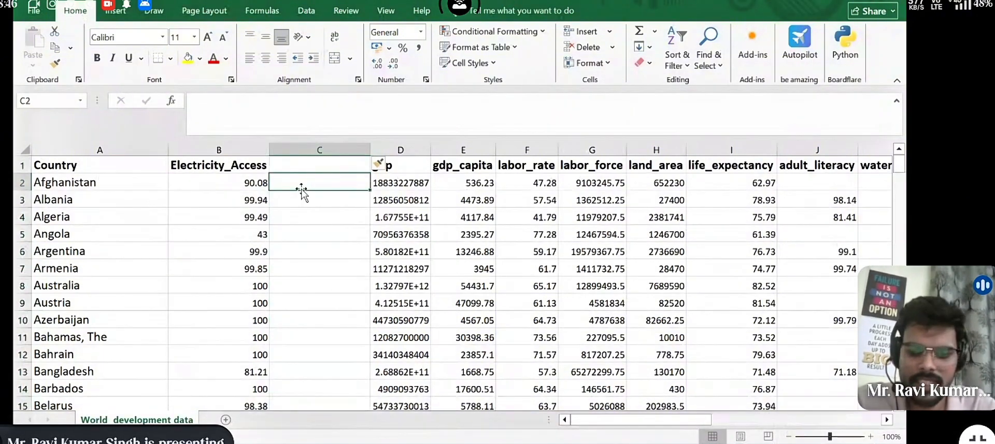
type("=ro")
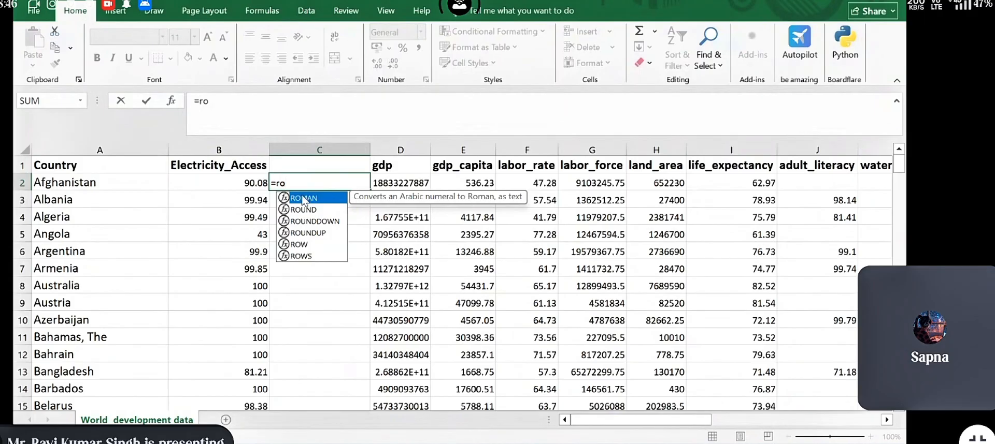
double_click(307, 210)
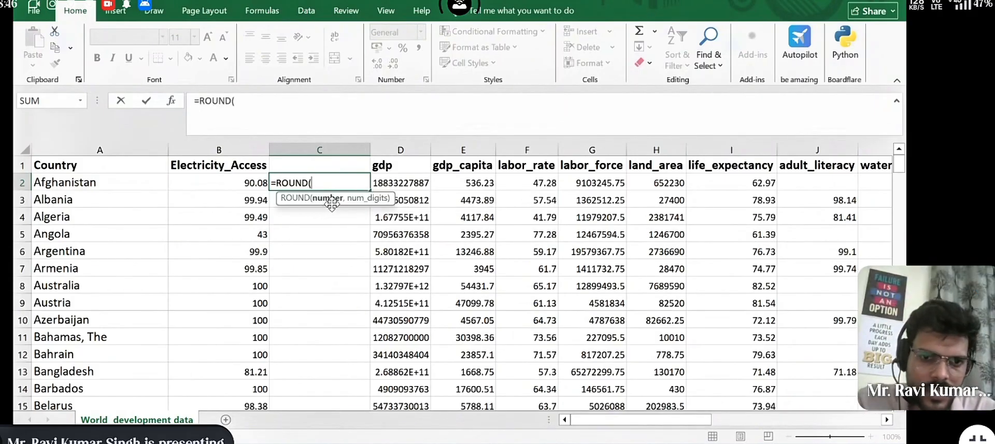
left_click(238, 184)
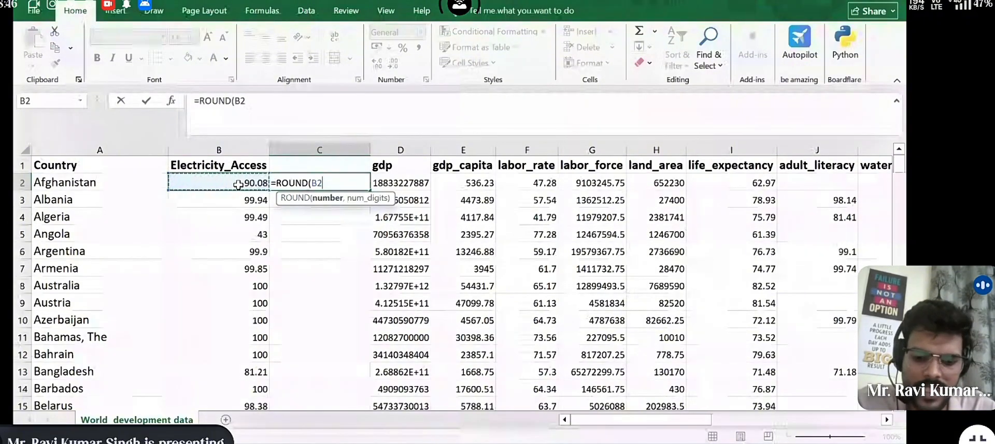
type(",")
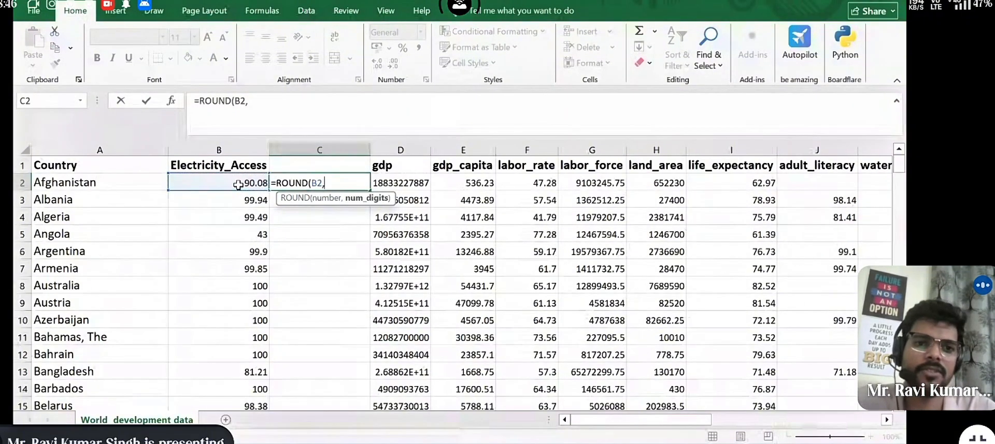
type("1")
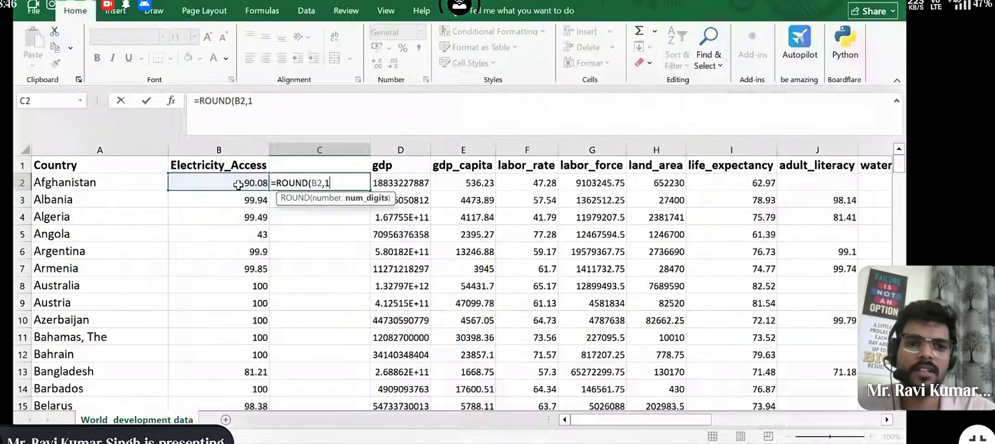
type(")")
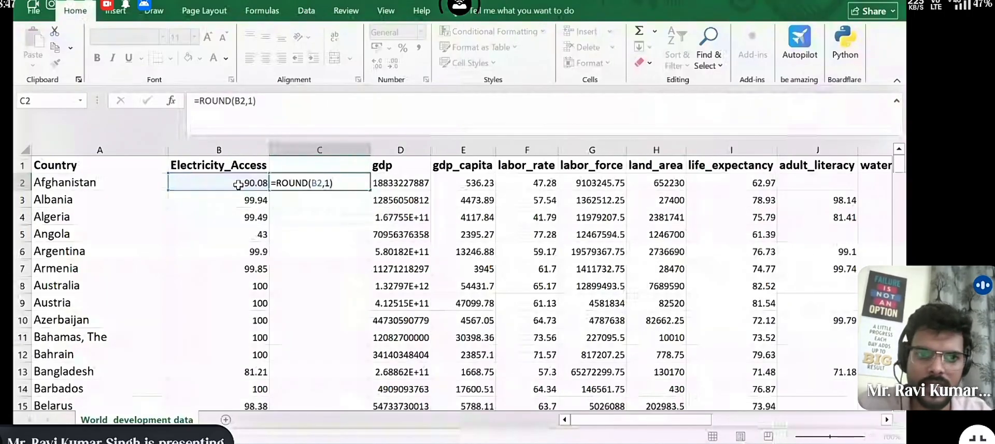
key("Return")
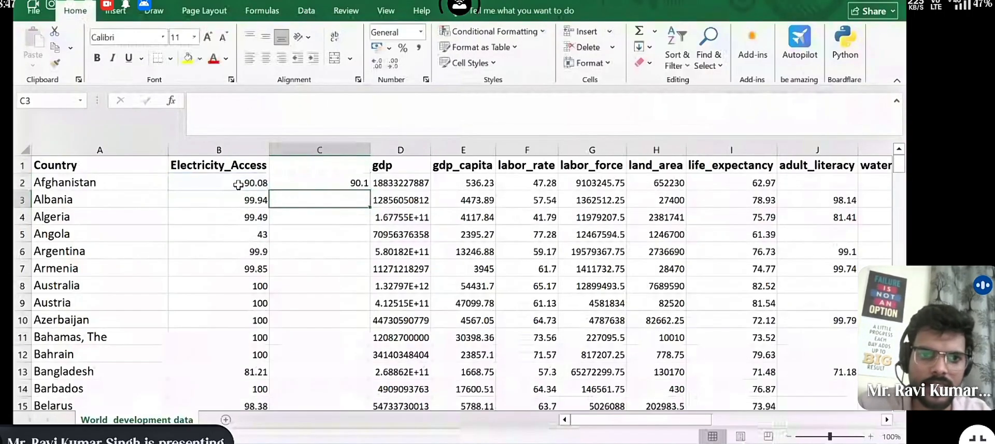
- Fill the ROUND formula down column C and replace the formulas with static values
left_click(285, 179)
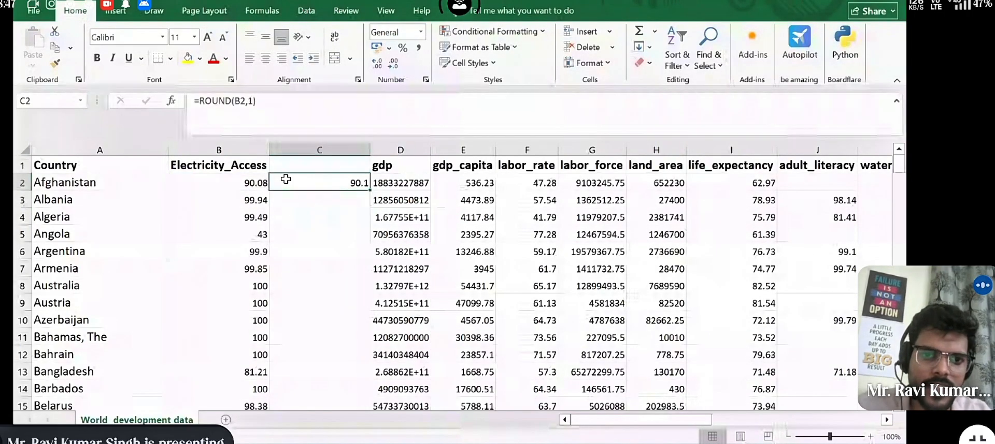
double_click(370, 190)
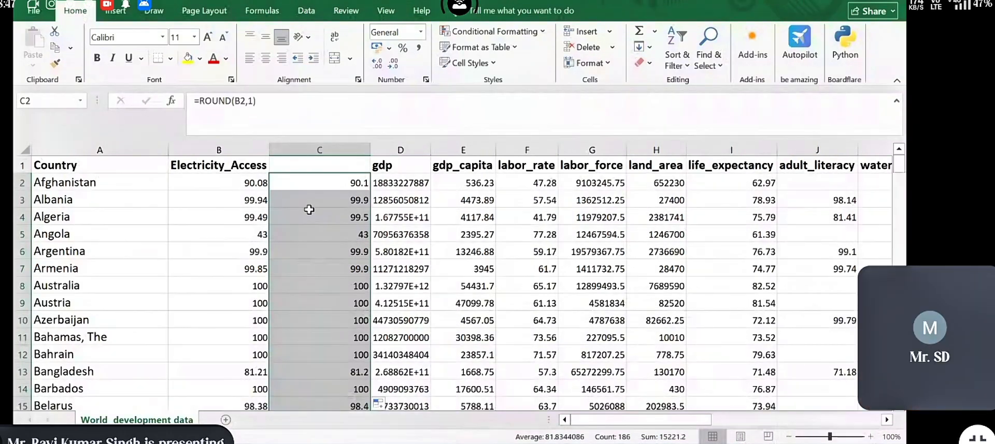
left_click(55, 63)
left_click(32, 65)
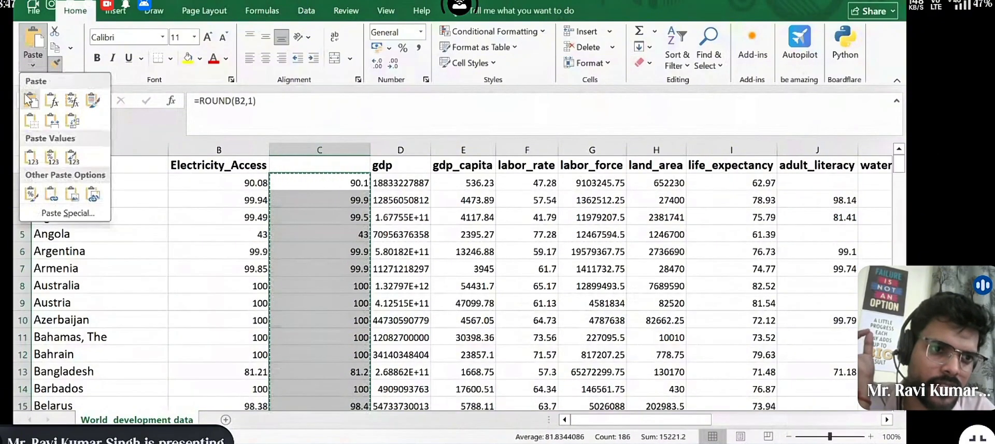
left_click(30, 158)
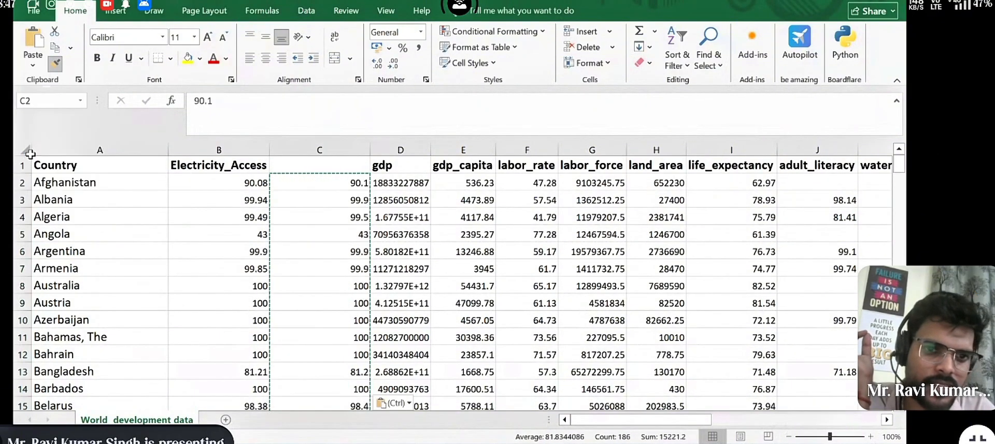
- Copy the Electricity_Access header text from B1 into C1 above the rounded values
left_click(279, 165)
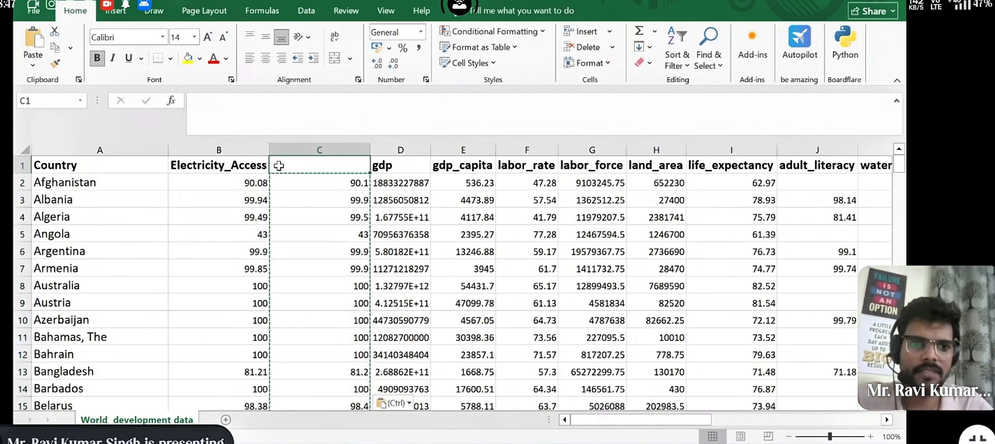
left_click(250, 163)
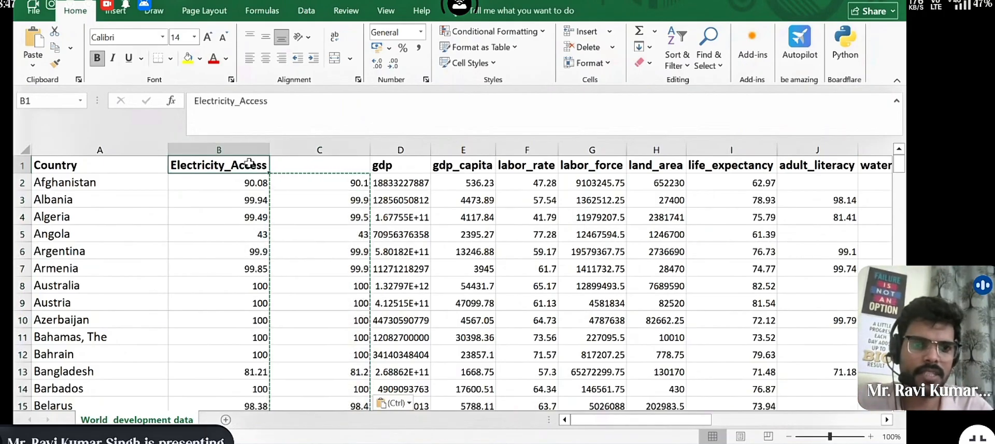
double_click(250, 163)
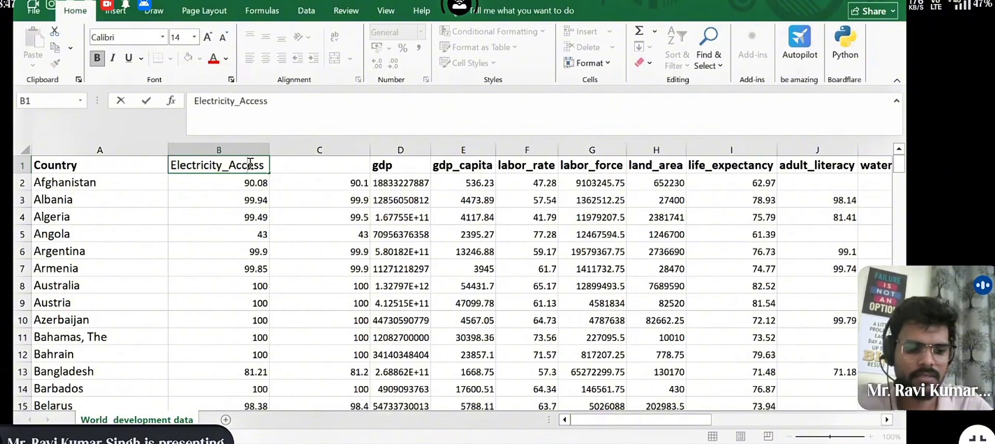
double_click(250, 163)
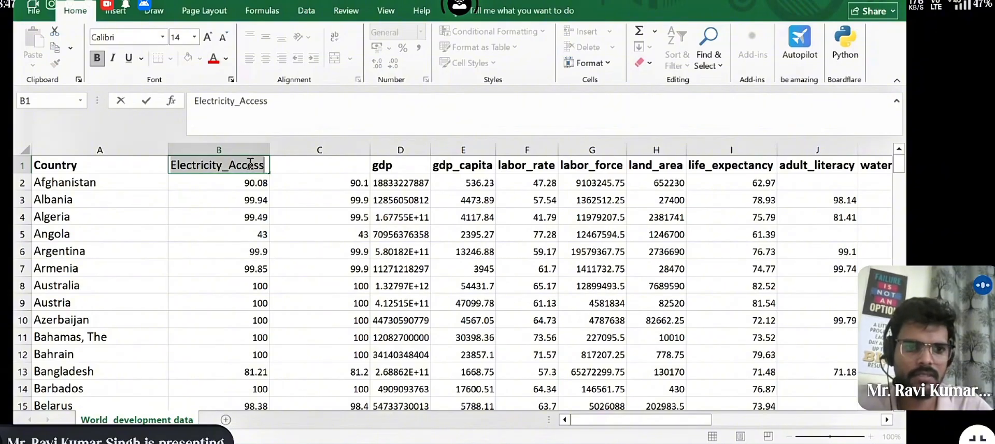
left_click(301, 170)
double_click(299, 166)
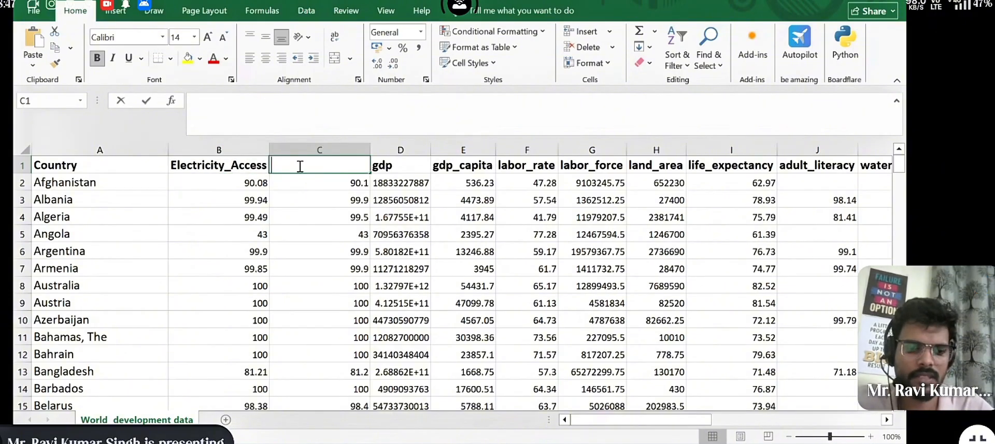
key("ctrl+v")
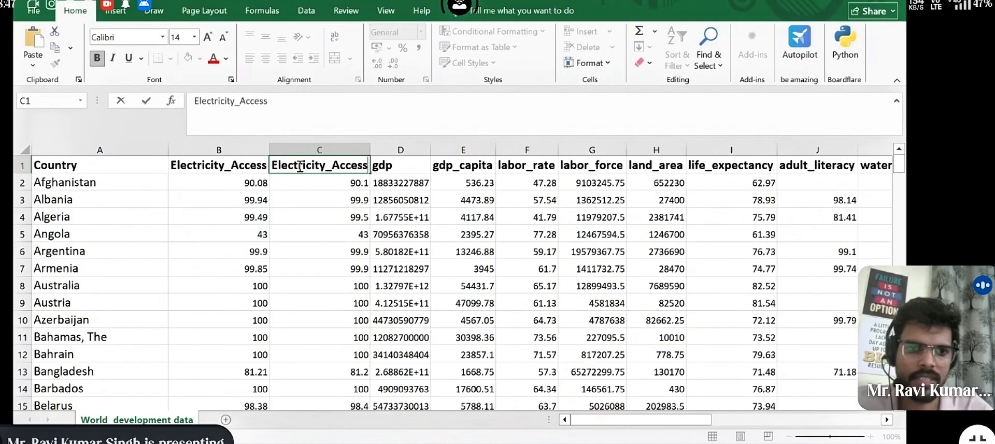
- Delete column B, which holds the original unrounded Electricity_Access values
left_click(236, 148)
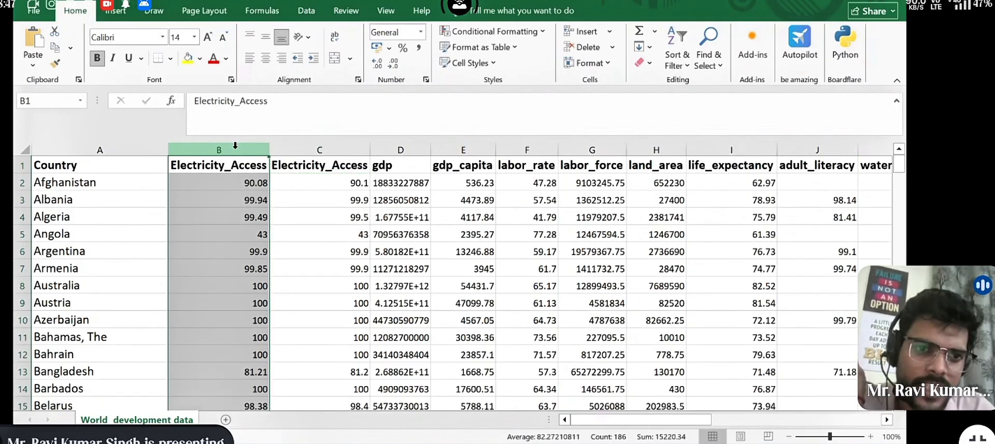
right_click(236, 151)
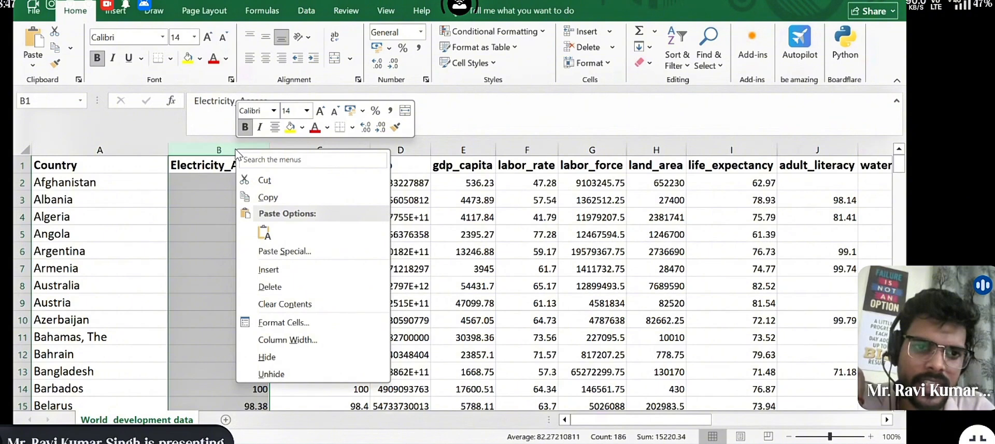
left_click(270, 287)
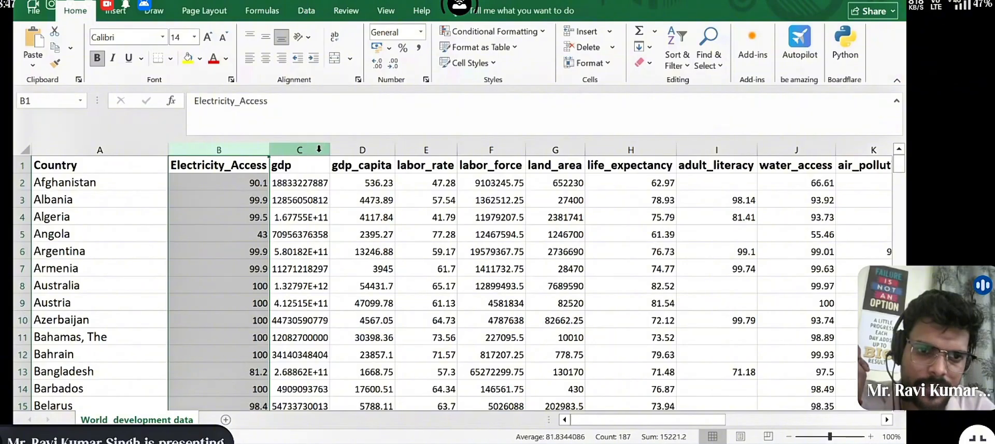
- Rename the gdp header in C1 to Gdp
double_click(297, 170)
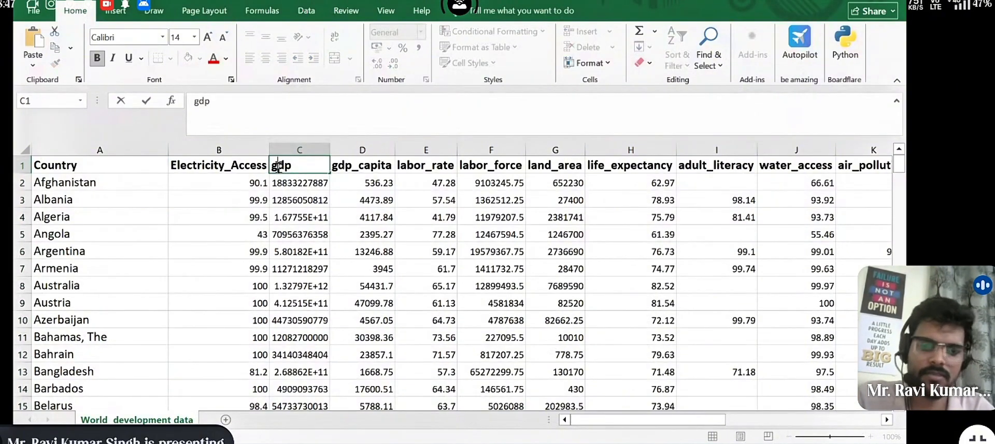
key("BackSpace")
type("G")
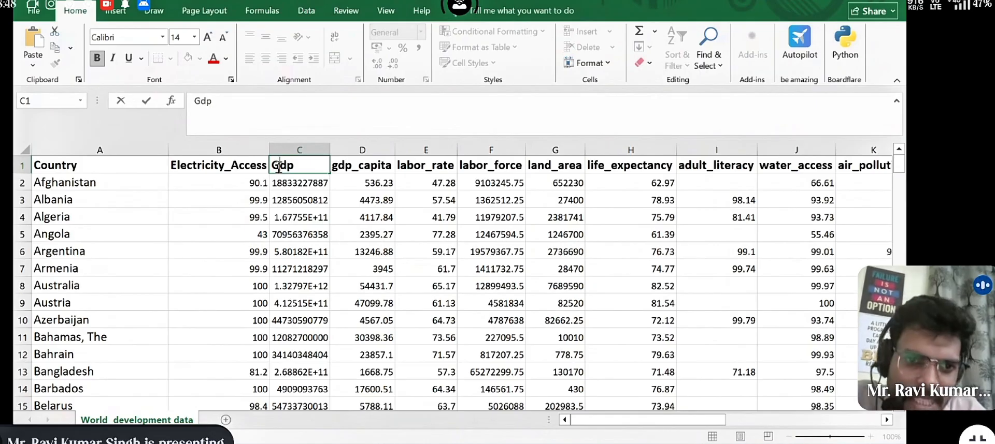
left_click(289, 186)
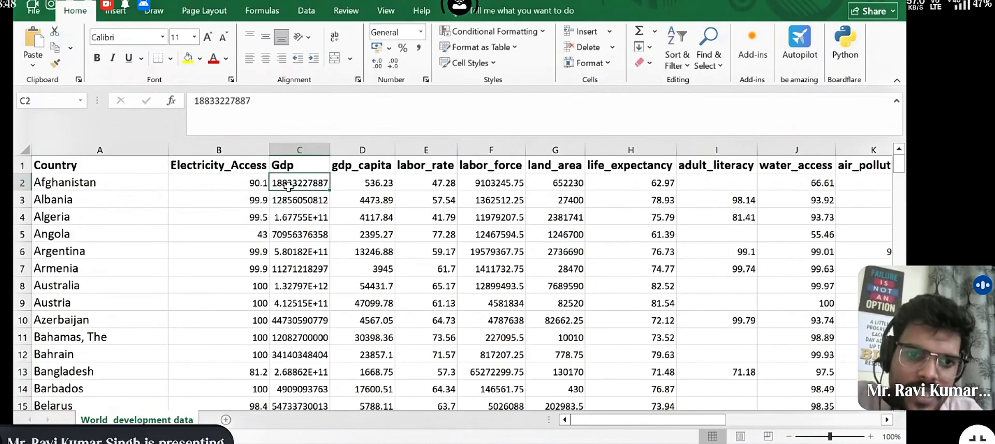
- Apply the Number format with no decimal places to the whole Gdp column
left_click(310, 219)
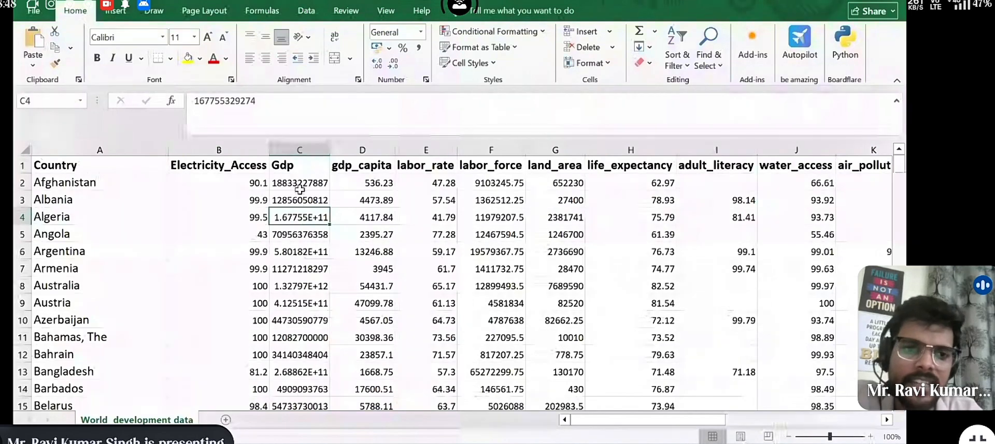
left_click(306, 150)
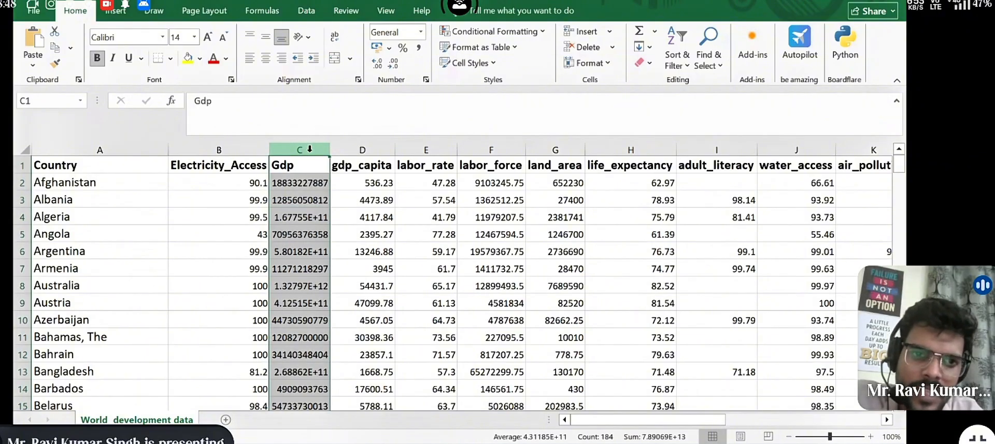
left_click(422, 35)
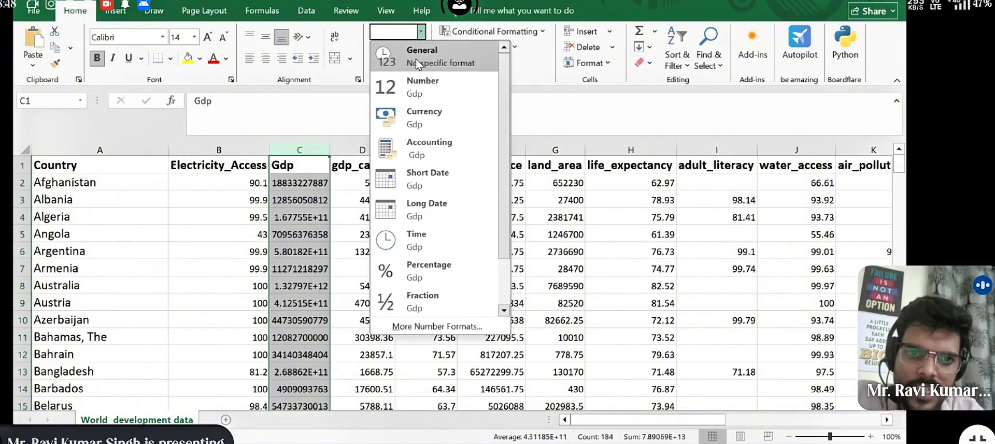
left_click(424, 89)
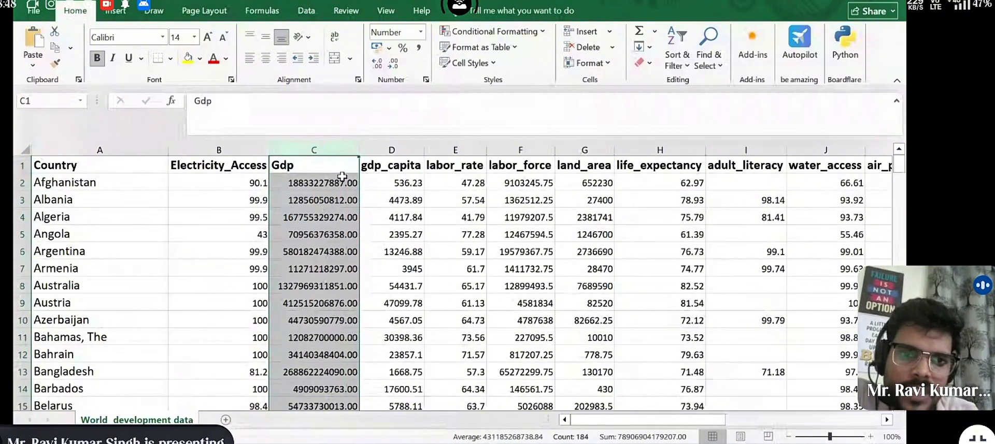
left_click(394, 66)
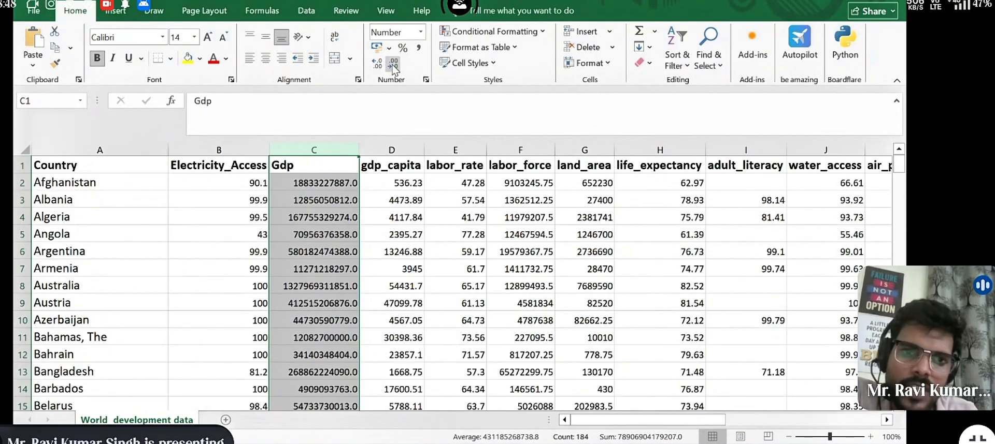
left_click(394, 66)
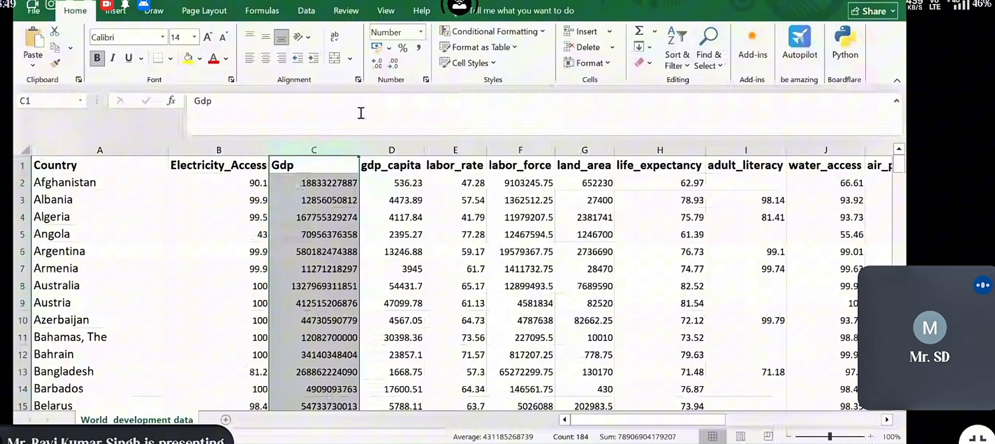
- Repeatedly increase the number of decimal places displayed in the Gdp column
left_click(376, 65)
left_click(376, 66)
left_click(376, 66)
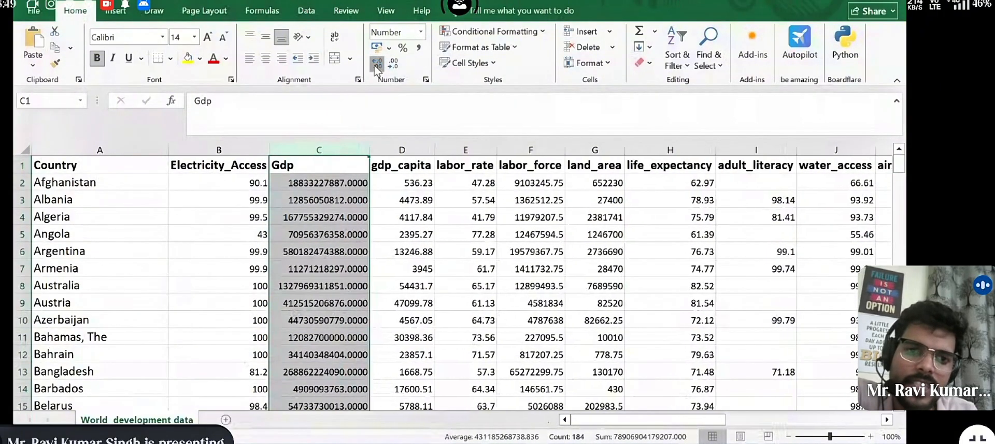
left_click(376, 65)
left_click(376, 65)
left_click(377, 66)
left_click(376, 65)
left_click(376, 66)
left_click(376, 66)
left_click(376, 65)
left_click(376, 65)
left_click(377, 65)
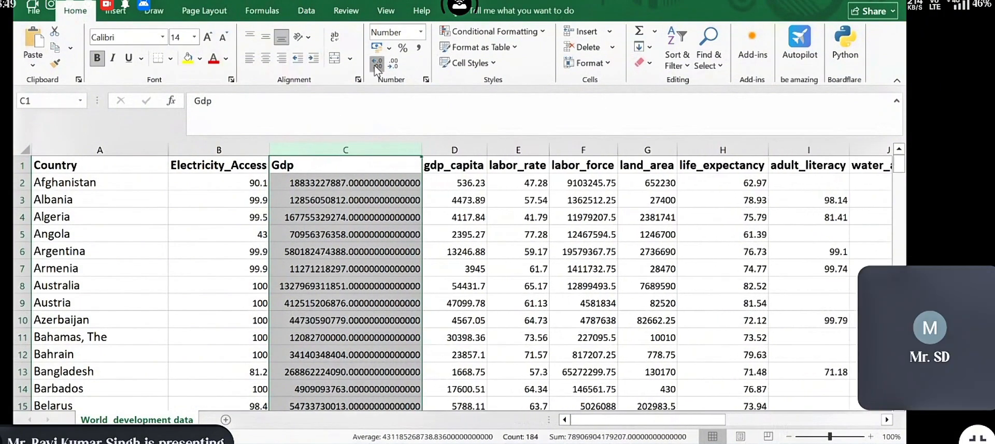
left_click(376, 65)
left_click(376, 65)
left_click(376, 65)
left_click(376, 66)
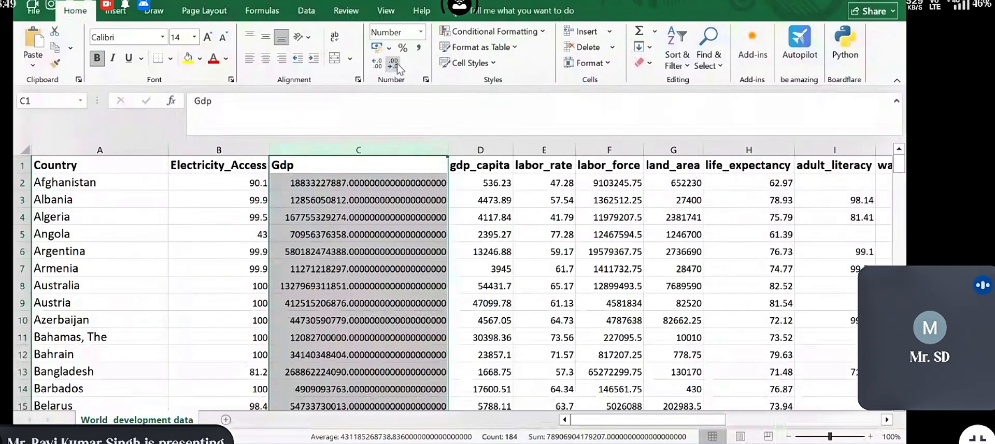
- Reduce the decimal places displayed in the Gdp column until whole numbers are shown
left_click(397, 67)
left_click(397, 64)
left_click(397, 64)
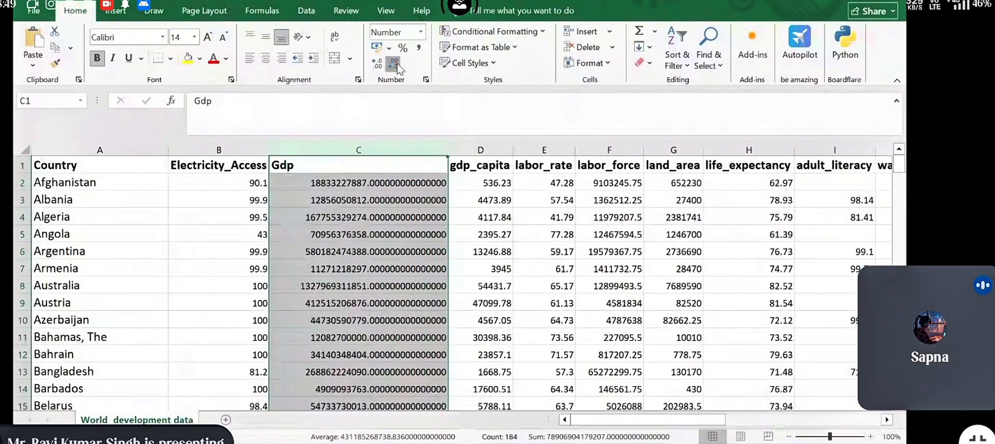
left_click(397, 64)
left_click(396, 64)
left_click(397, 64)
left_click(397, 64)
left_click(396, 63)
left_click(397, 64)
left_click(396, 63)
left_click(396, 64)
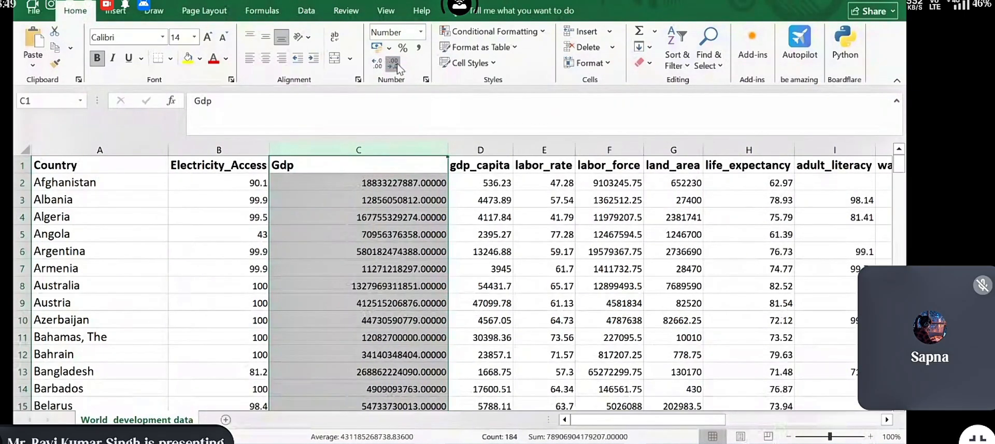
left_click(396, 64)
left_click(397, 64)
left_click(397, 64)
left_click(396, 64)
left_click(397, 64)
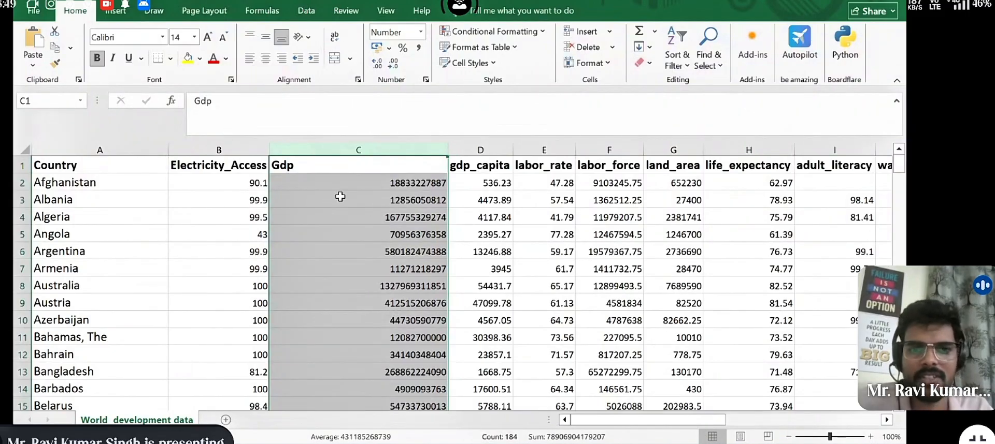
left_click(459, 232)
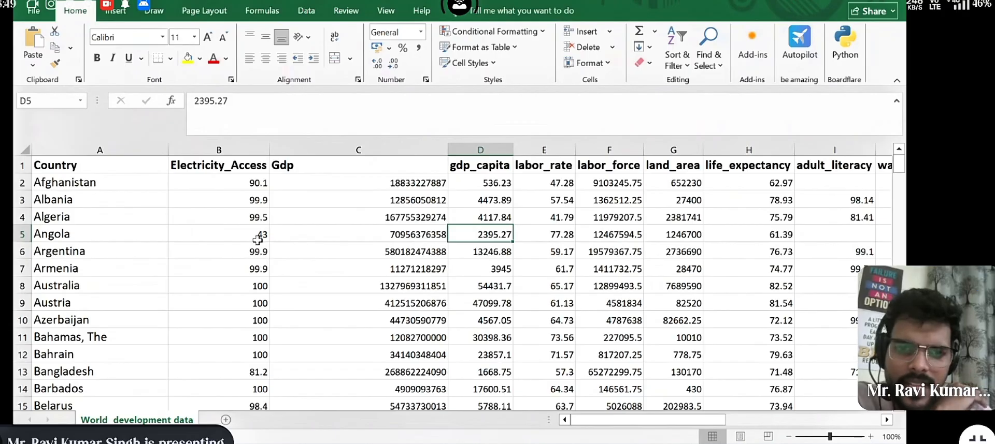
- Capitalize the first letter of the gdp_capita header in D1 so it reads Gdp_capita
double_click(458, 165)
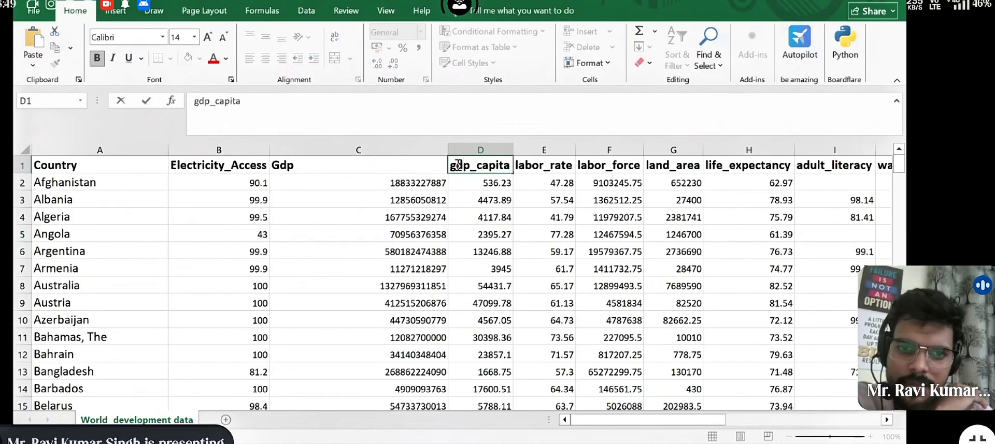
key("BackSpace")
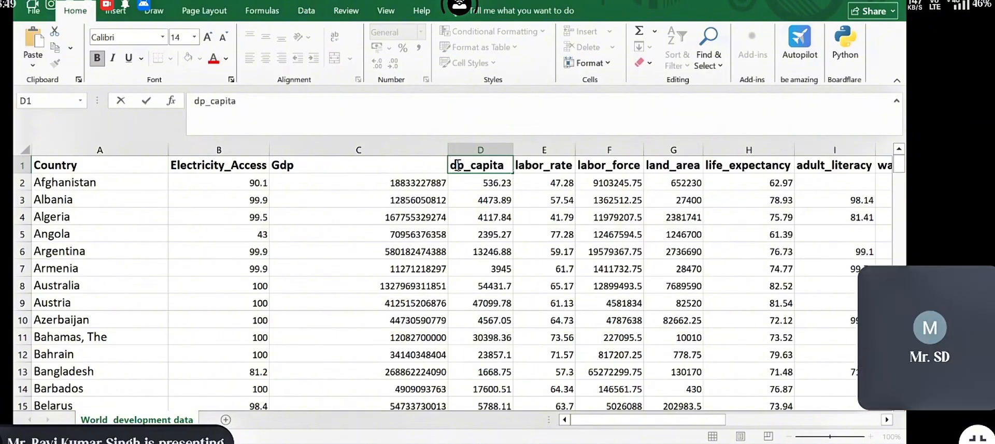
double_click(457, 165)
type("G")
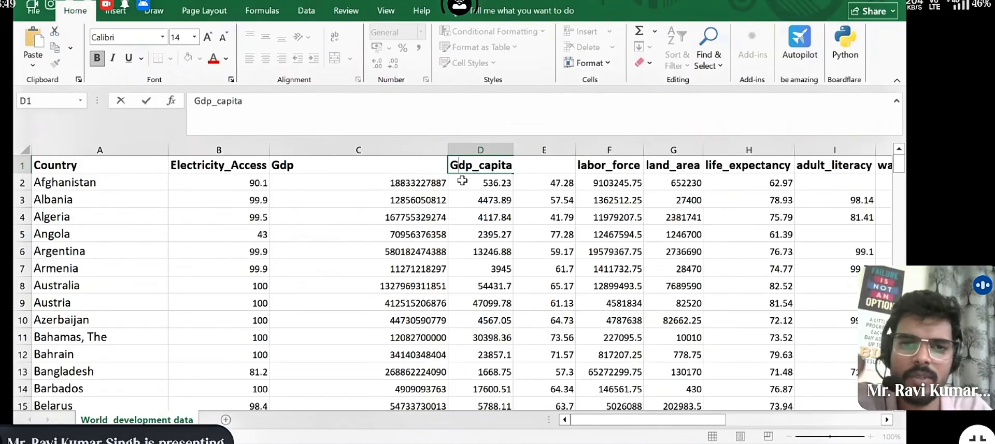
left_click(461, 181)
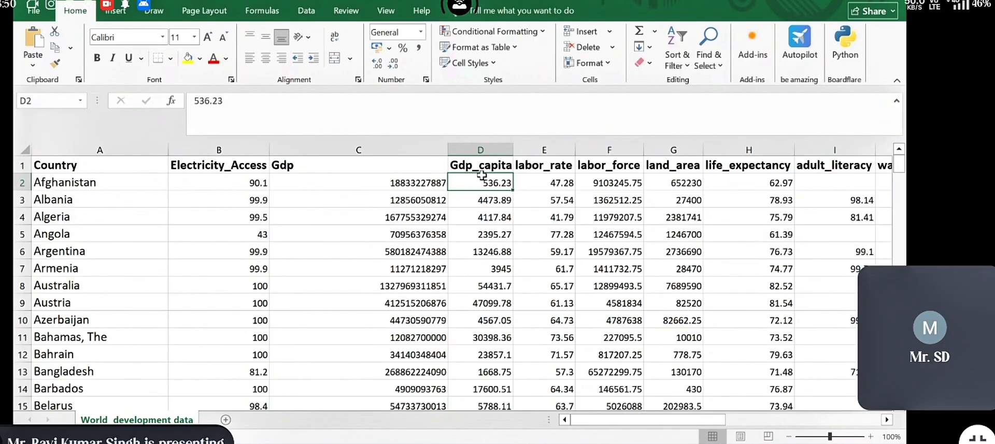
- Rename the labor_rate header in E1 to Labor_Rate
left_click(526, 165)
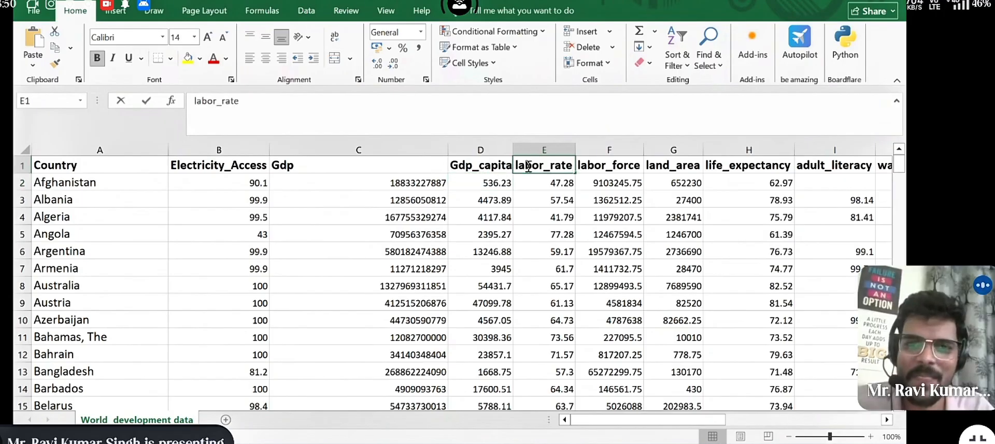
double_click(524, 166)
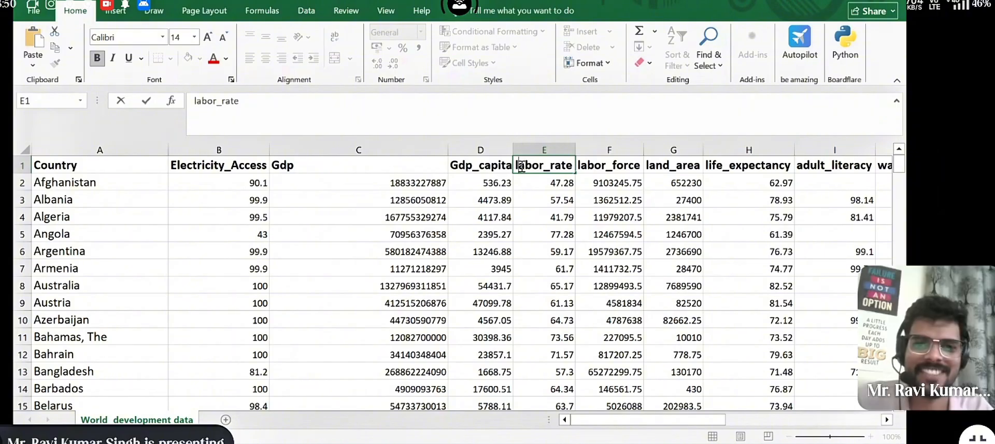
key("BackSpace")
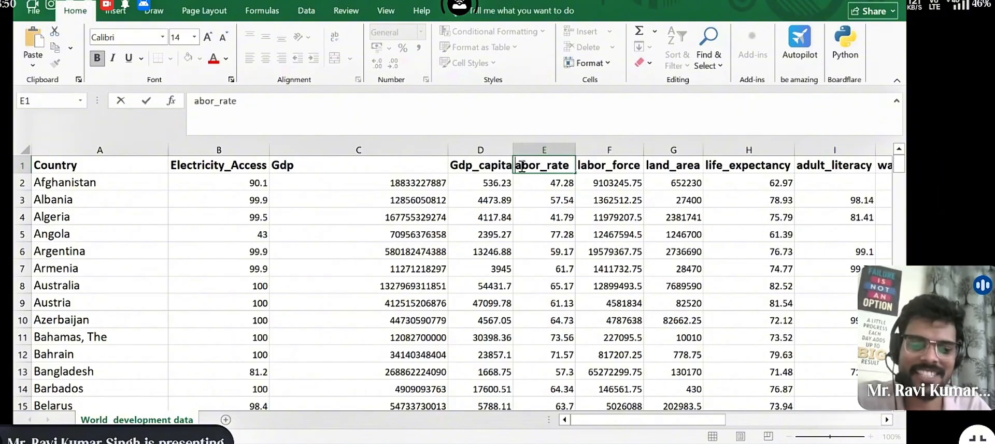
type("L")
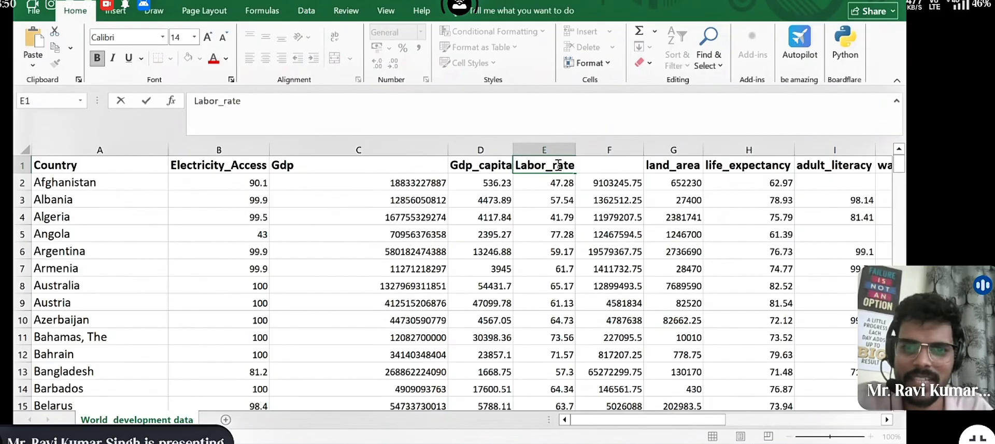
key("BackSpace")
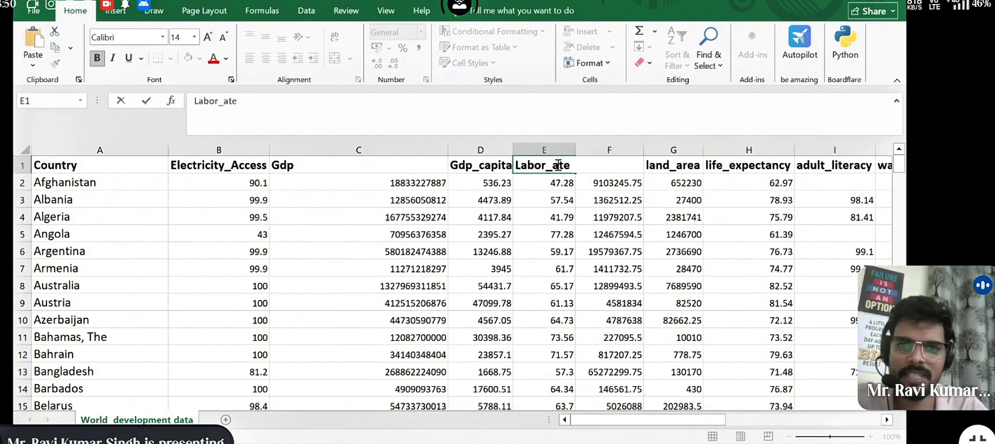
type("R")
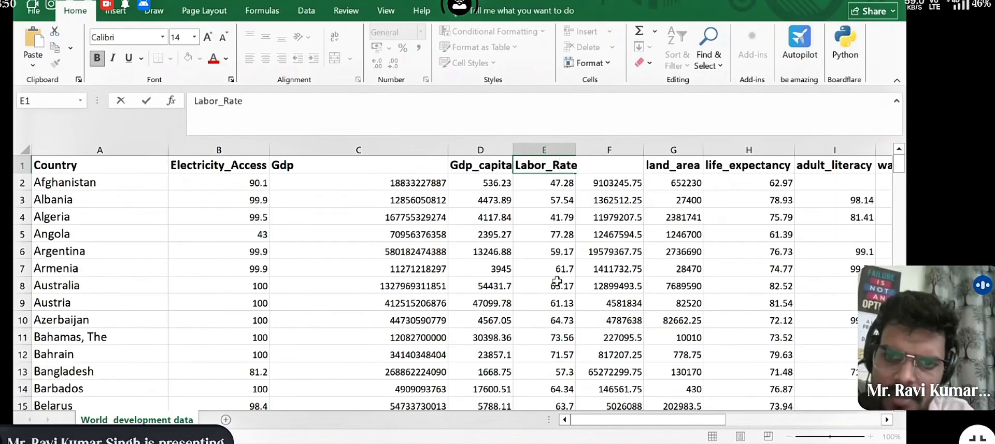
left_click(556, 184)
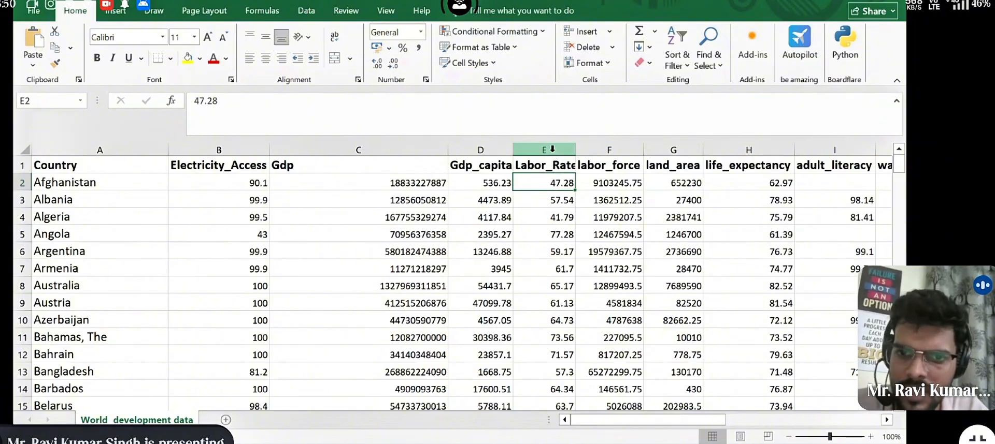
- Apply the Number format with no decimal places to the whole Labor_Rate column
left_click(553, 150)
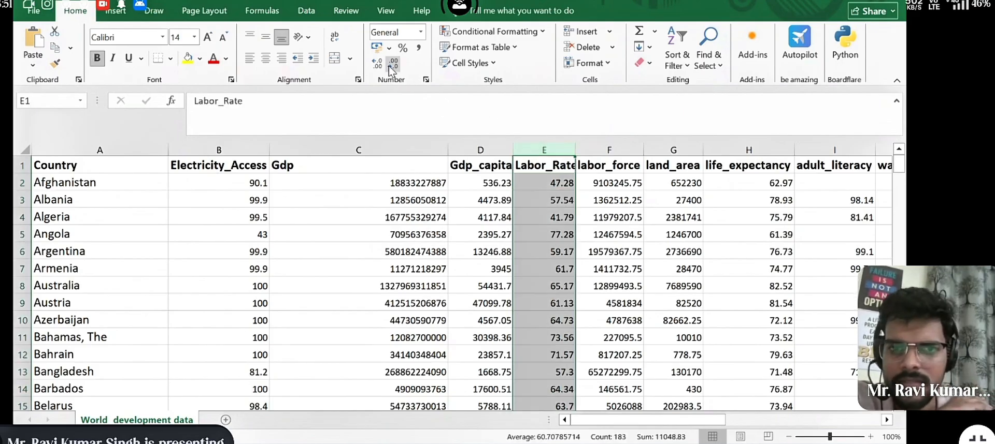
left_click(420, 32)
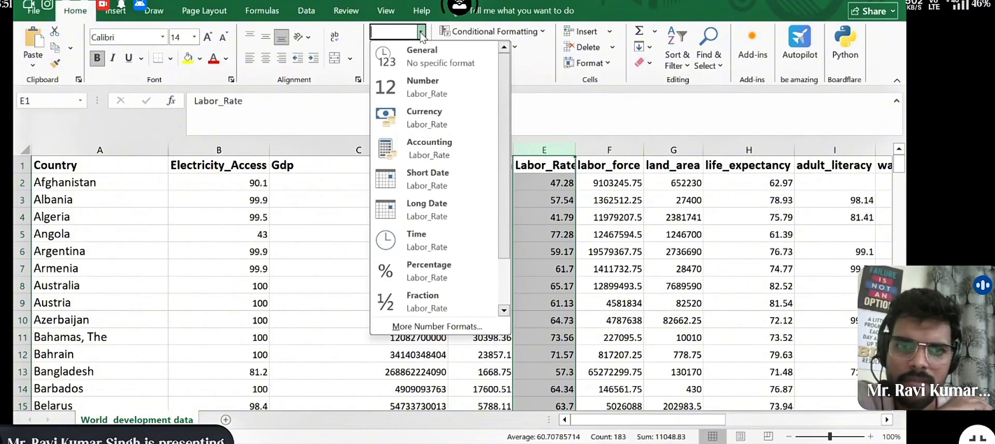
left_click(412, 87)
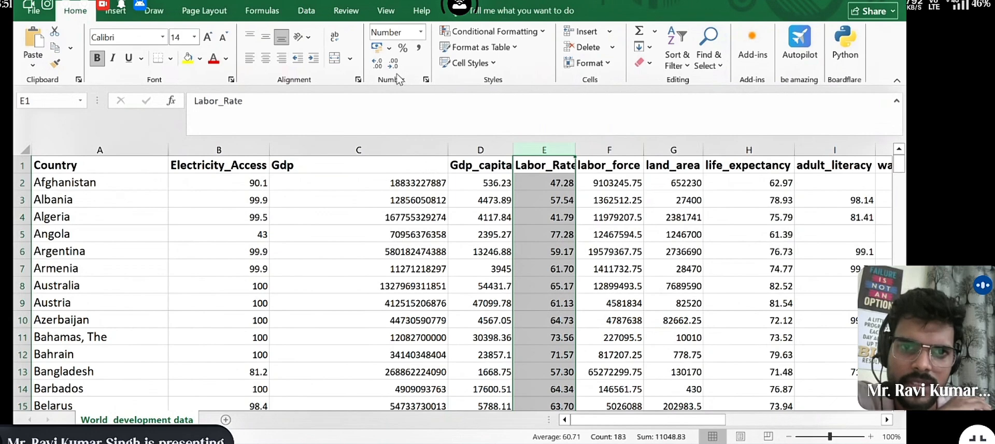
left_click(393, 65)
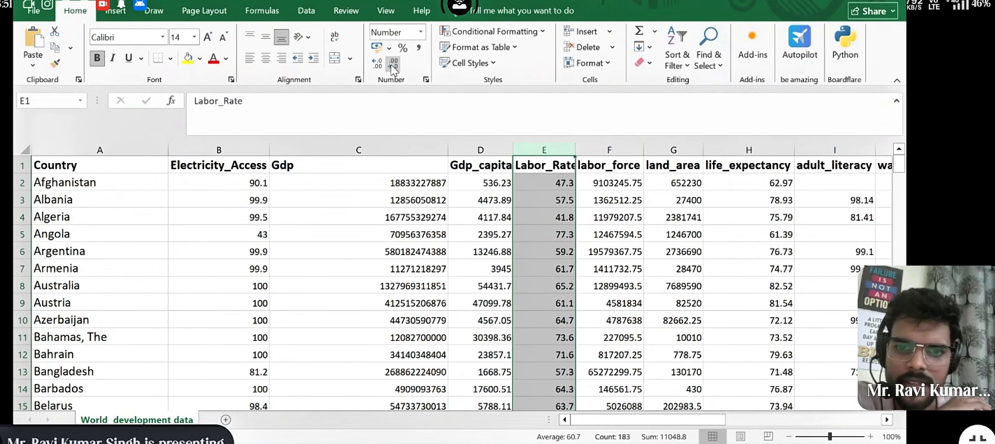
left_click(394, 65)
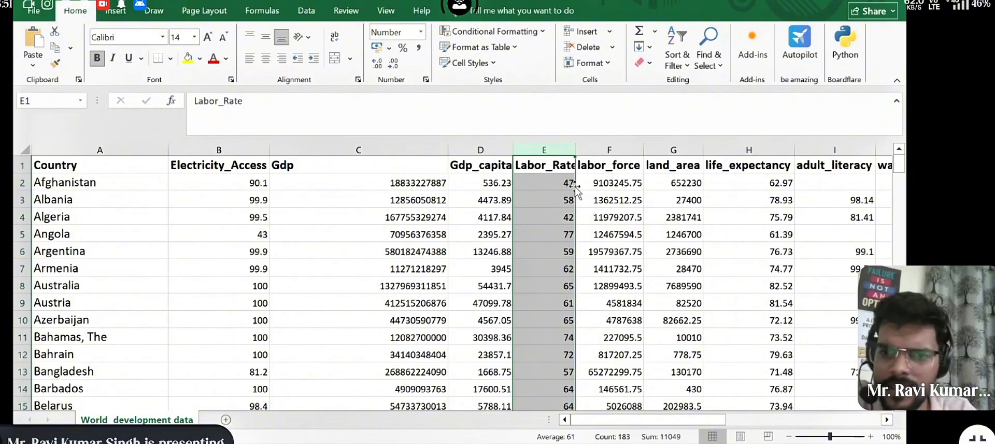
- Rename the labor_force header in F1 to Labor_Force, capitalizing both words
left_click(591, 185)
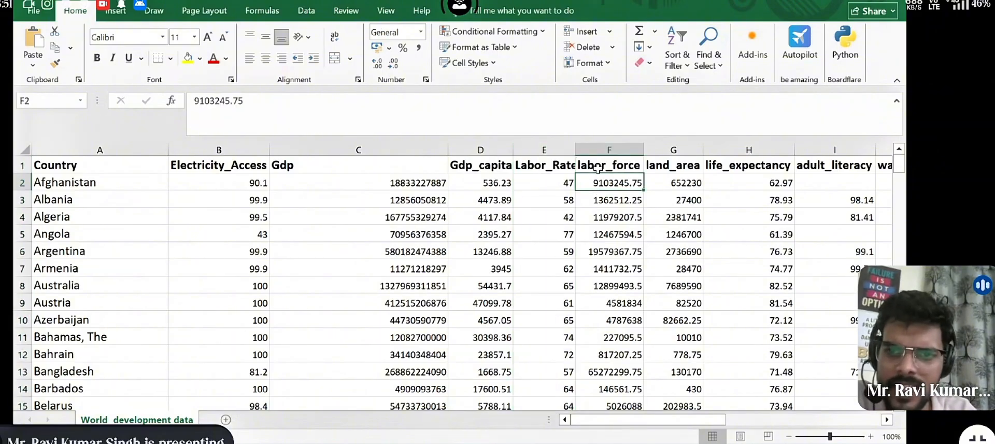
left_click(598, 167)
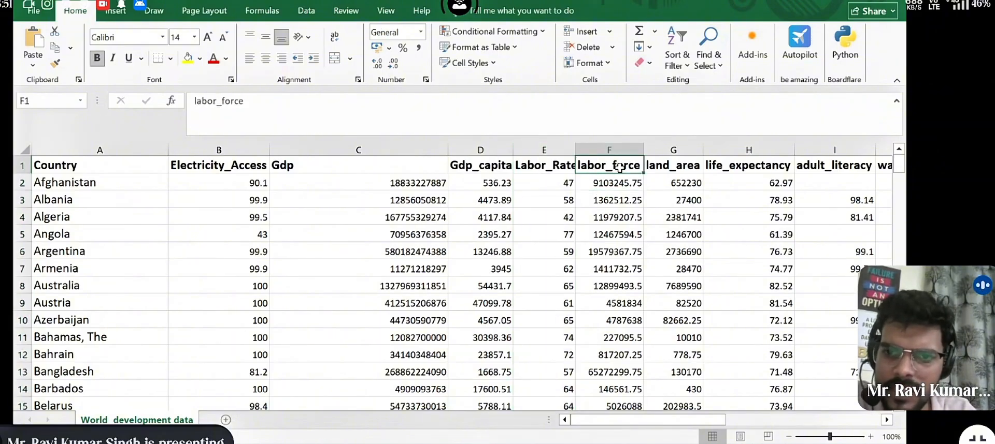
double_click(623, 166)
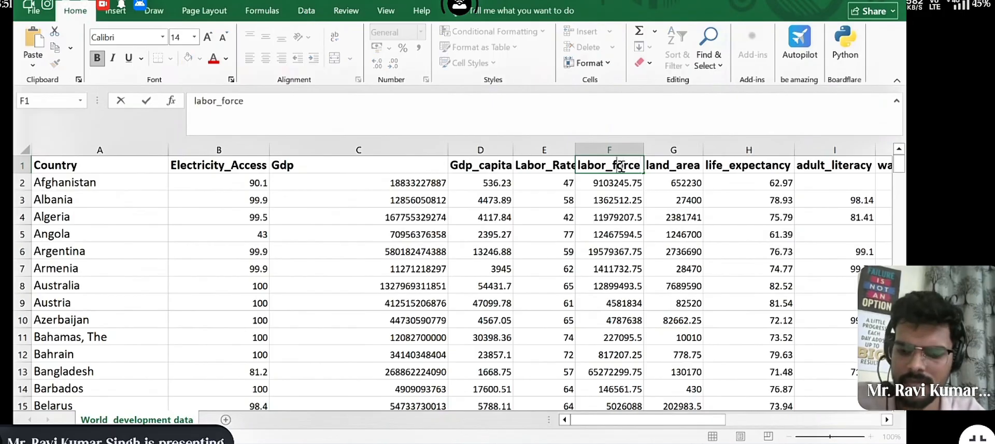
key("BackSpace")
type("F")
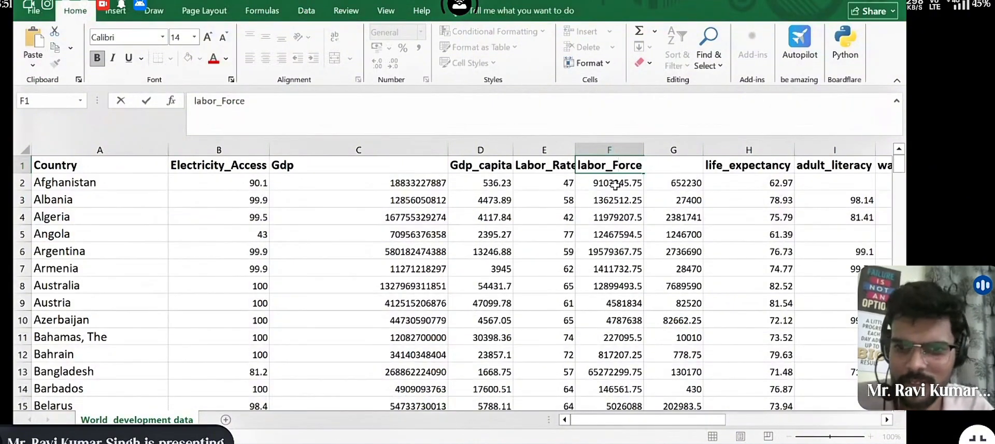
key("Return")
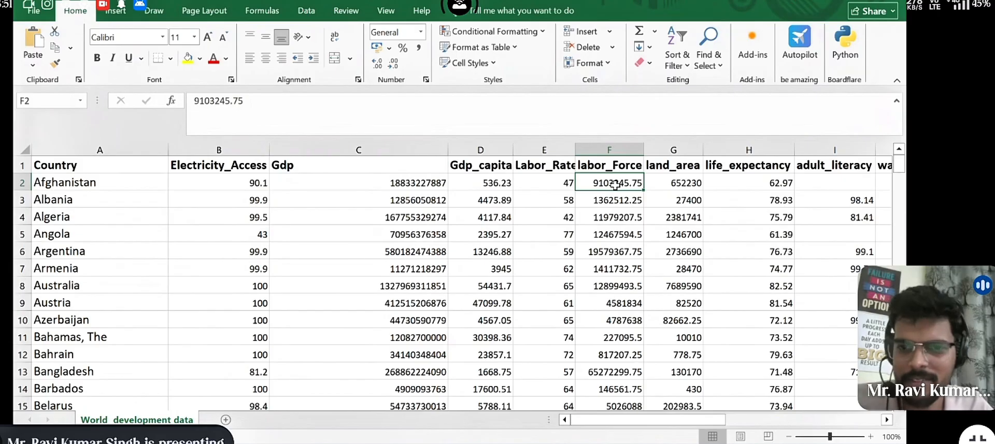
left_click(608, 169)
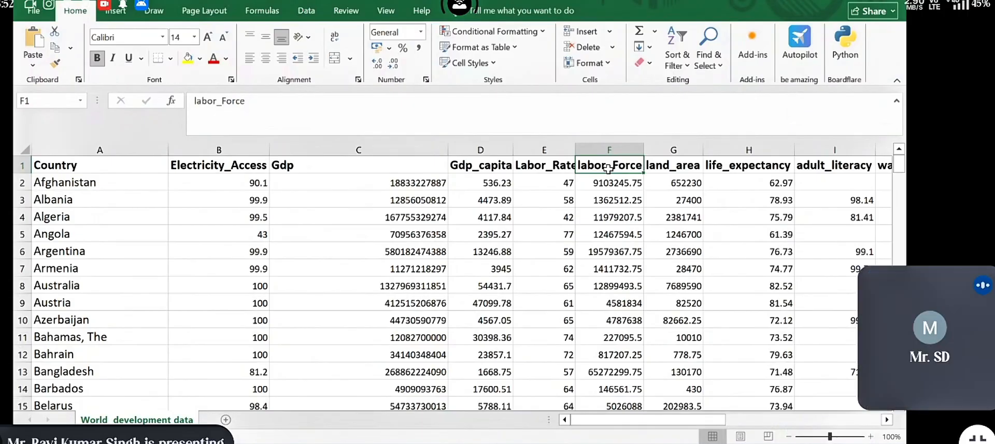
double_click(585, 165)
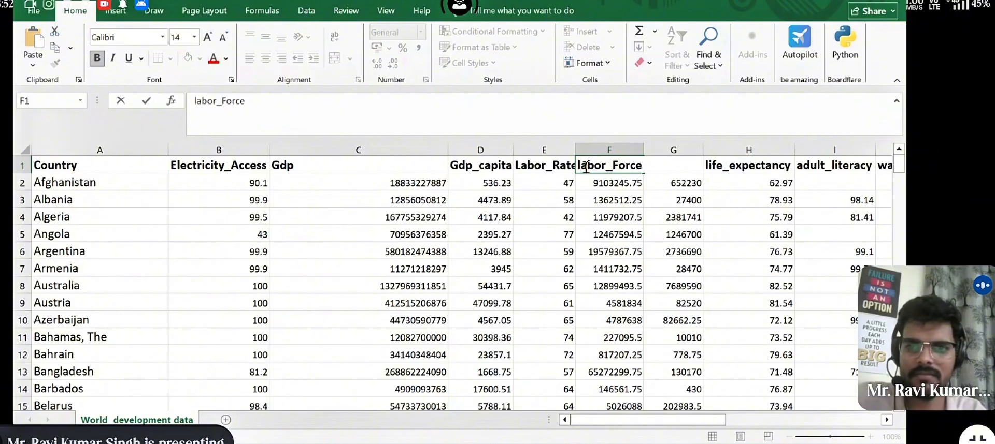
key("BackSpace")
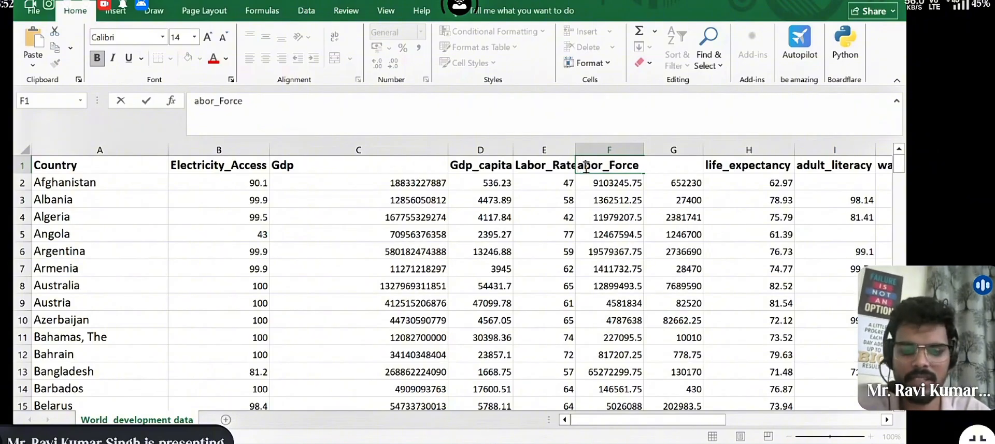
type("L")
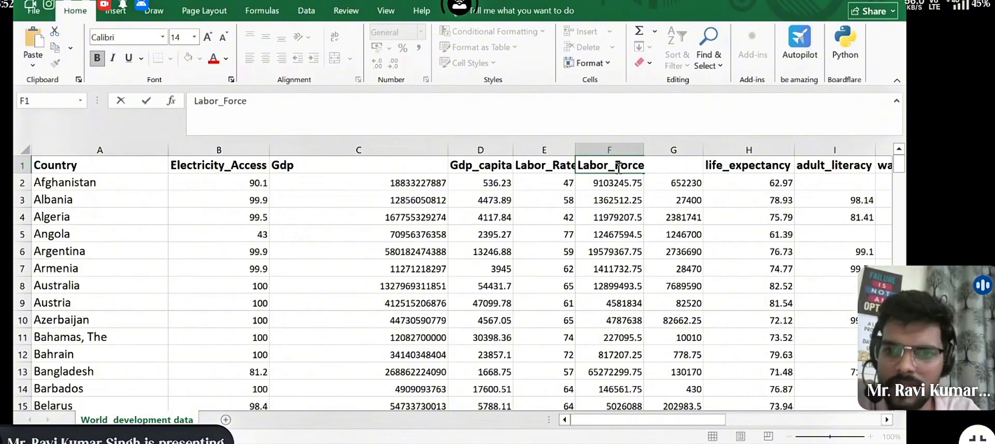
left_click(668, 184)
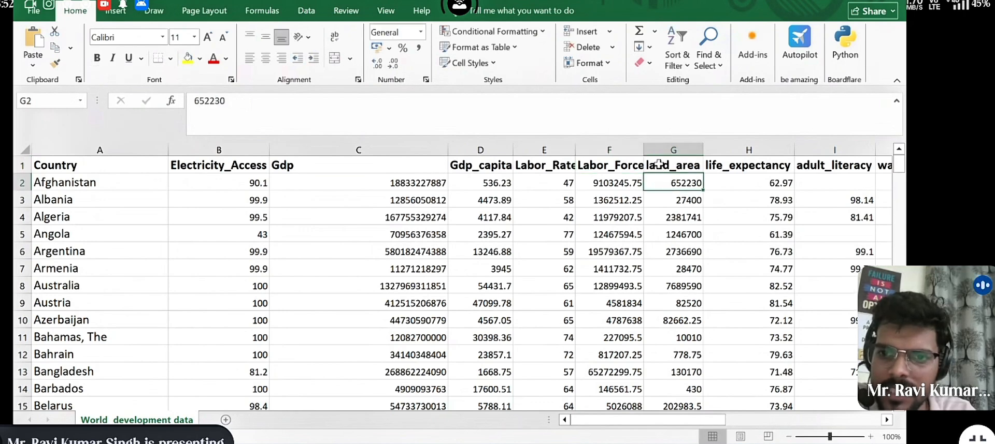
- Widen column G slightly and rename its land_area header in G1 to Land_area
left_click_drag(702, 151, 715, 150)
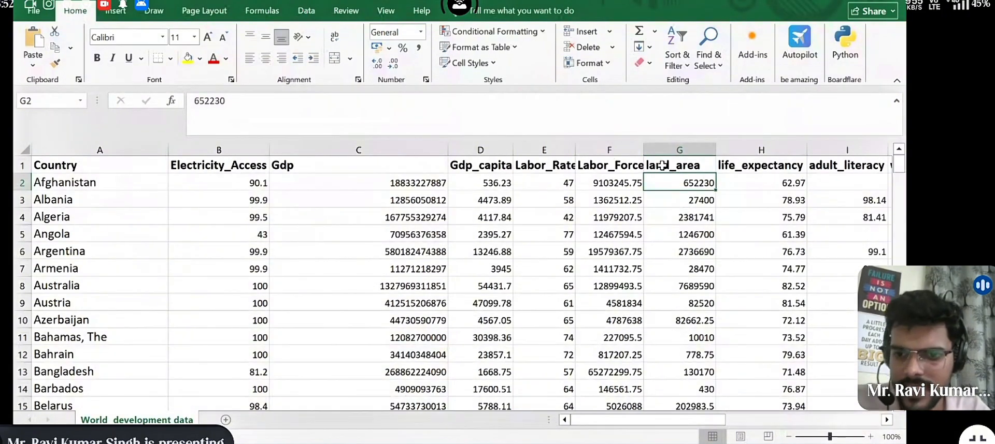
double_click(661, 166)
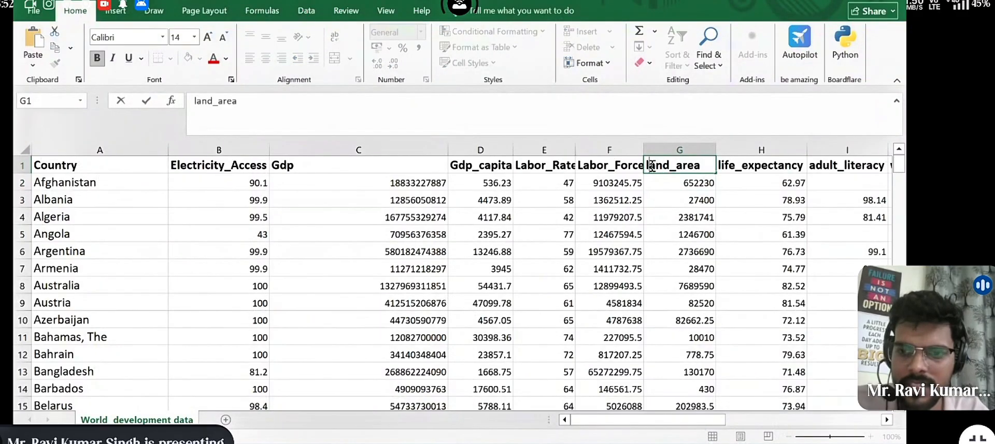
key("BackSpace")
type("L")
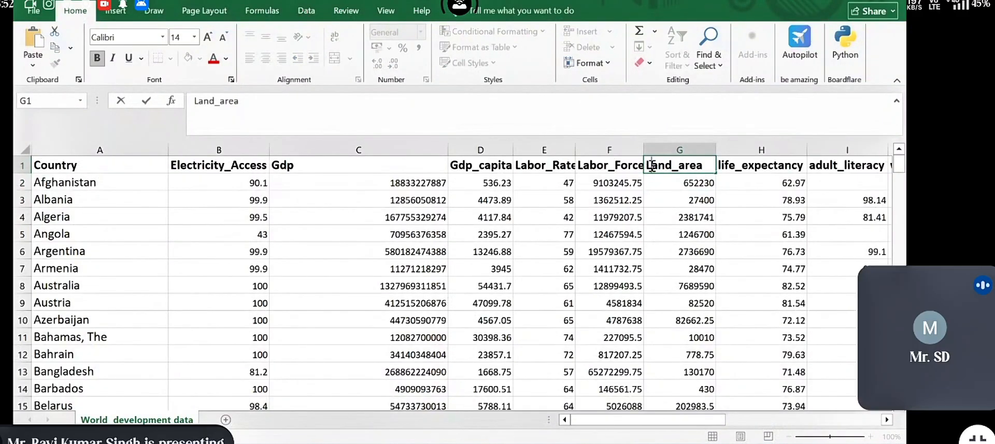
key("Return")
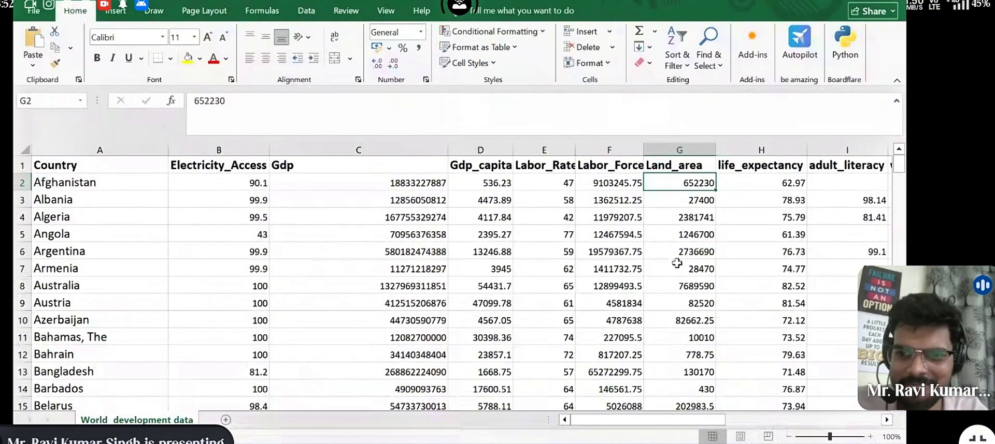
scroll(676, 264, "right", 2)
scroll(677, 264, "right", 2)
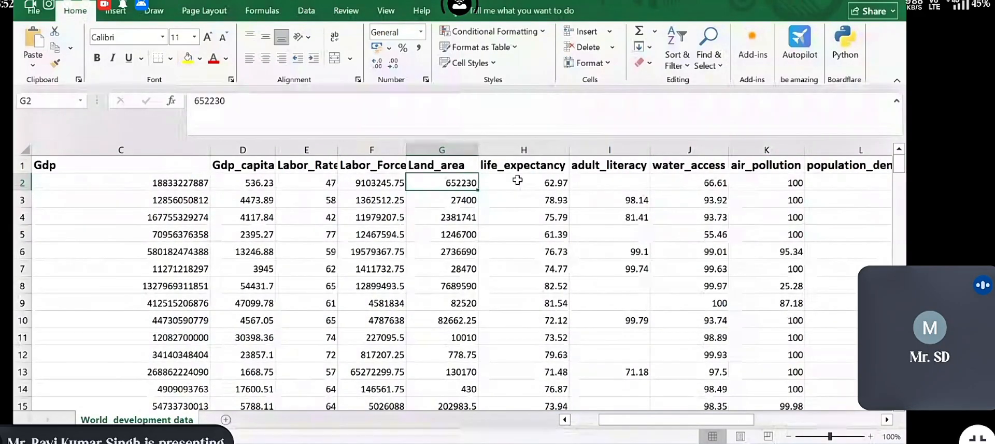
- Rename the life_expectancy header in H1 to Life_Expectancy, capitalizing both words
left_click(487, 165)
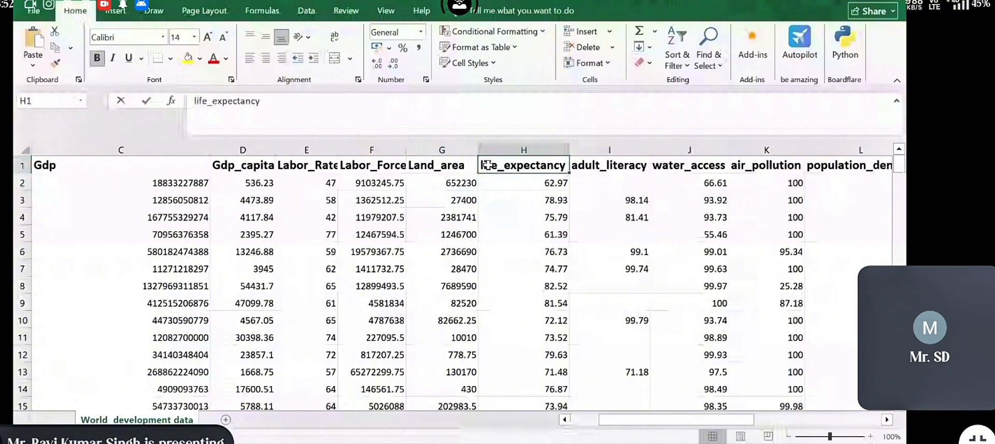
double_click(486, 165)
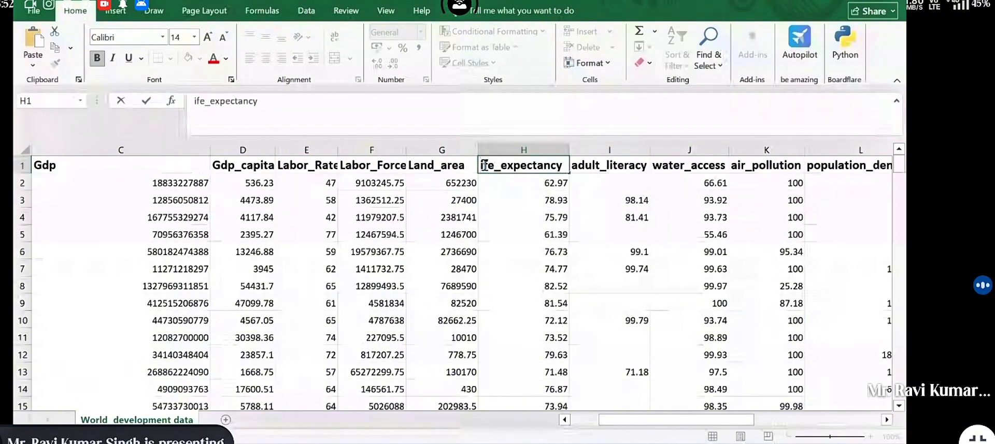
type("L")
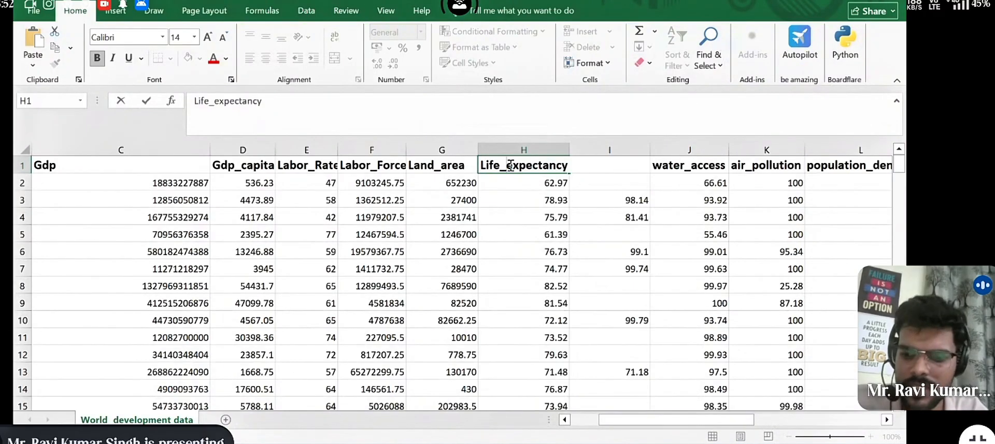
key("BackSpace")
type("E")
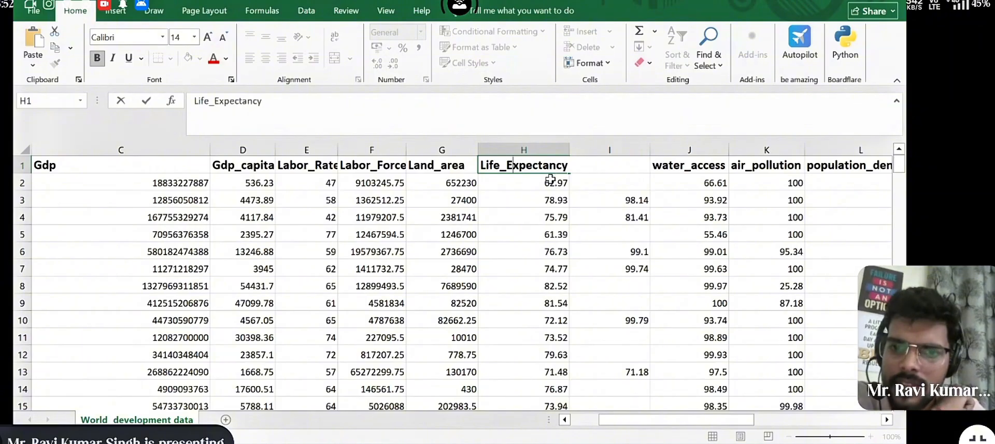
- Rename the adult_literacy header in I1 to Adult_Literacy, capitalizing both words
left_click(620, 166)
type("adult_literacy")
key("Return")
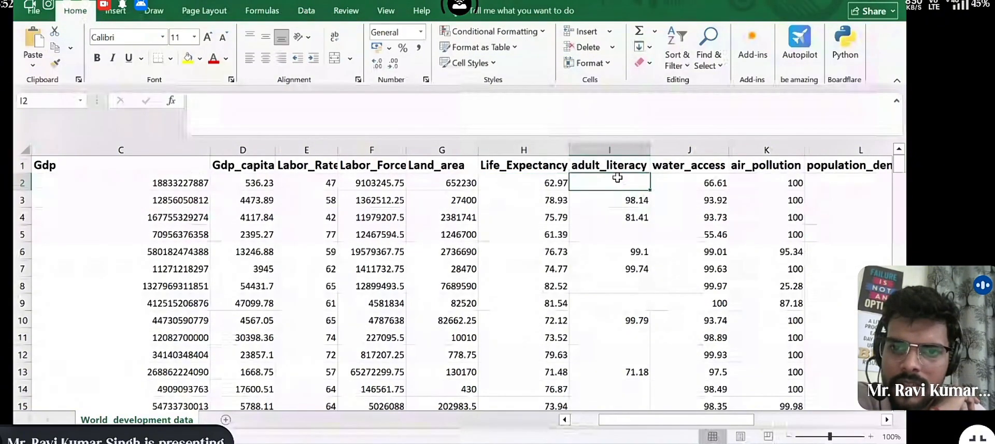
left_click(577, 162)
double_click(577, 162)
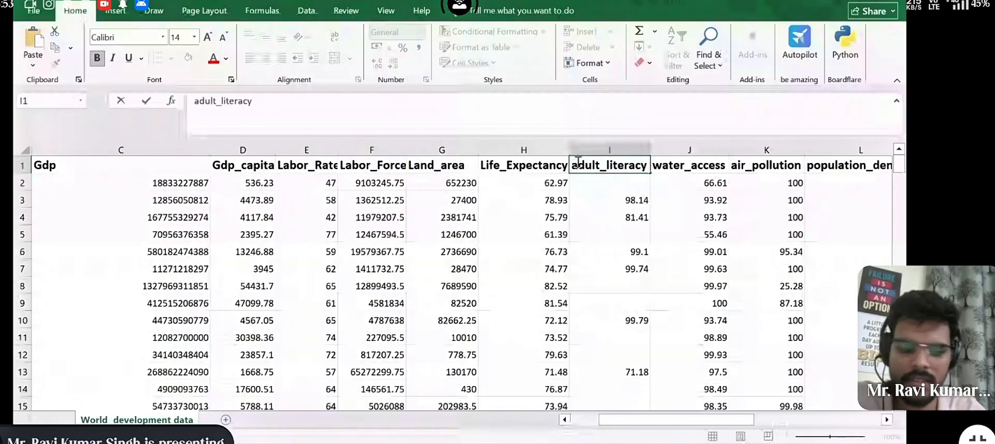
key("BackSpace")
type("A")
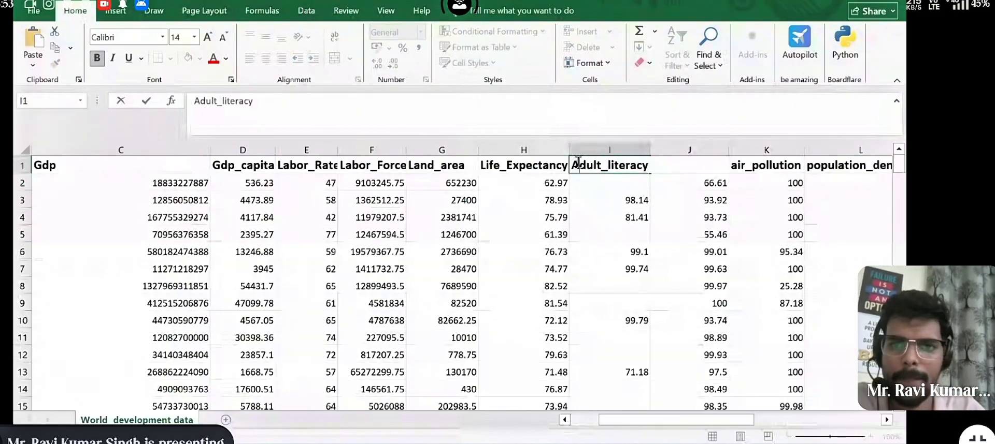
left_click(611, 166)
key("BackSpace")
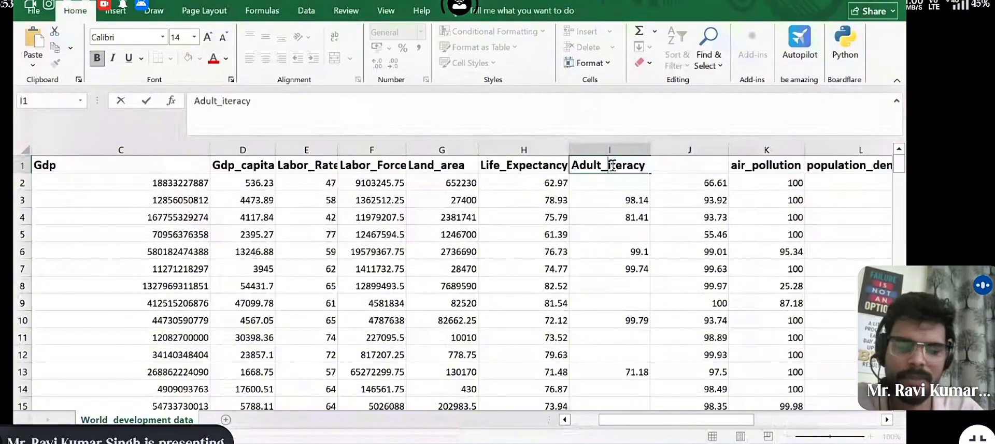
type("L")
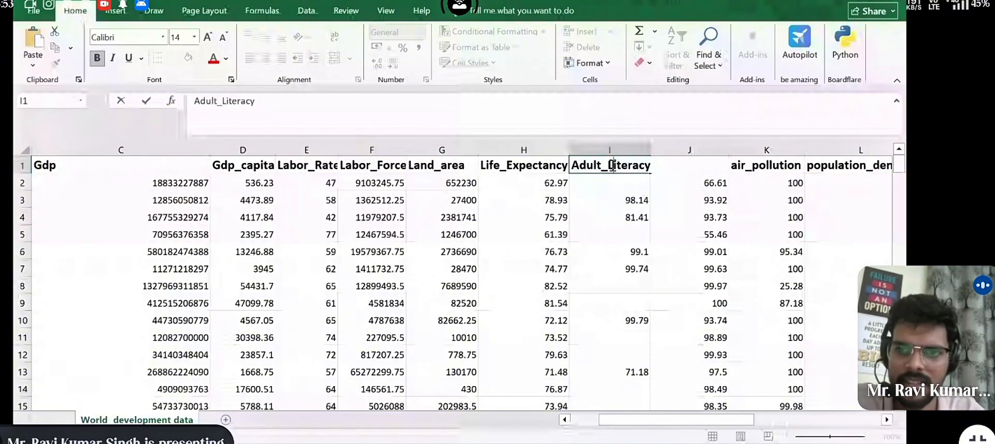
key("ctrl+Return")
- Rename the water_access header in J1 to Water_Access, capitalizing both words
left_click(687, 179)
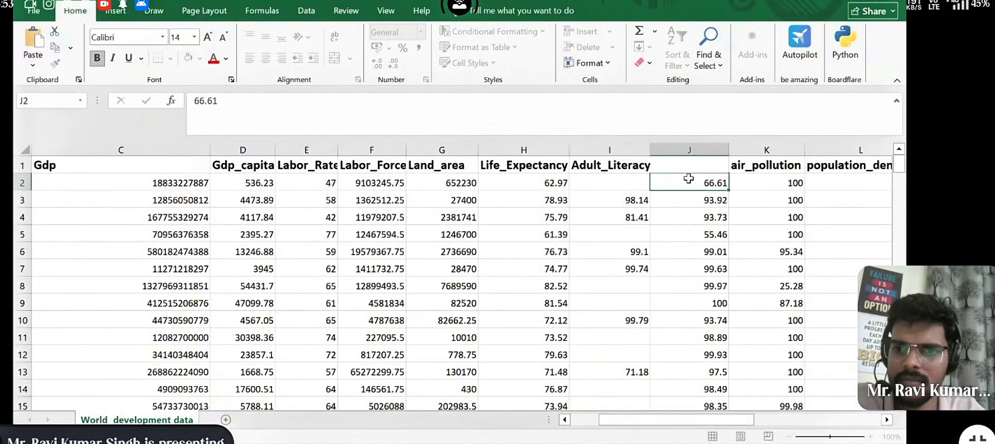
double_click(660, 166)
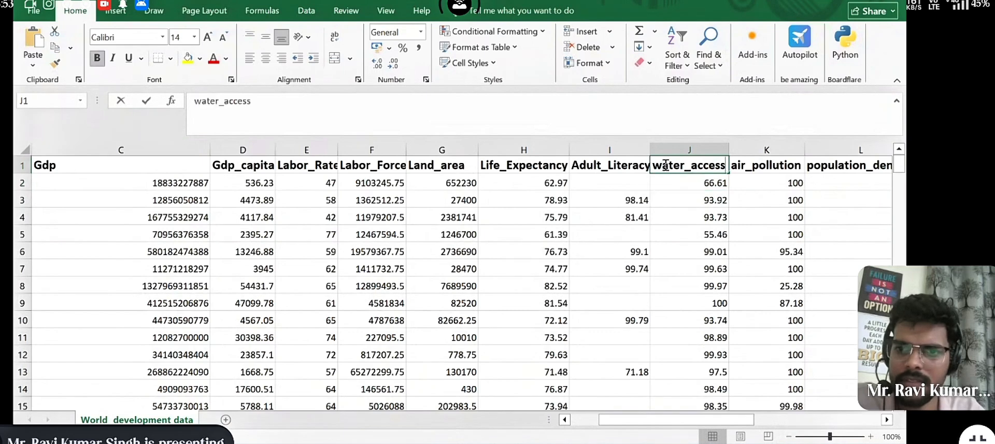
key("BackSpace")
type("W")
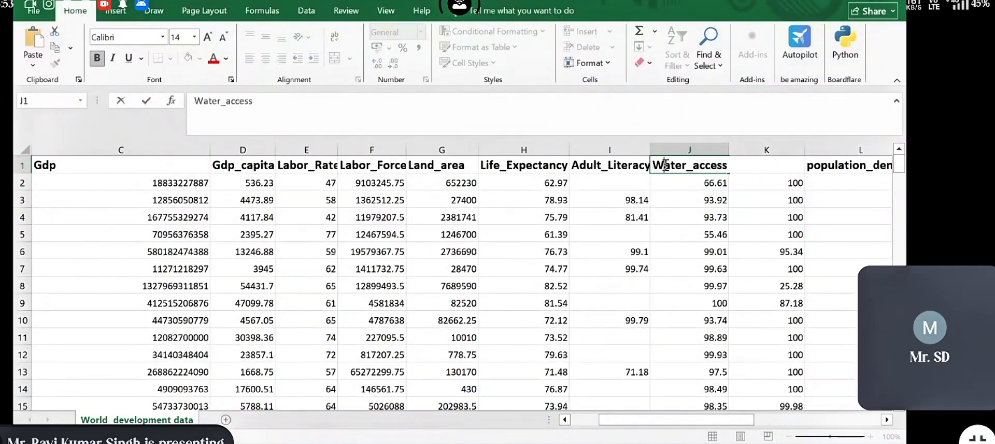
left_click(701, 165)
key("BackSpace")
type("A")
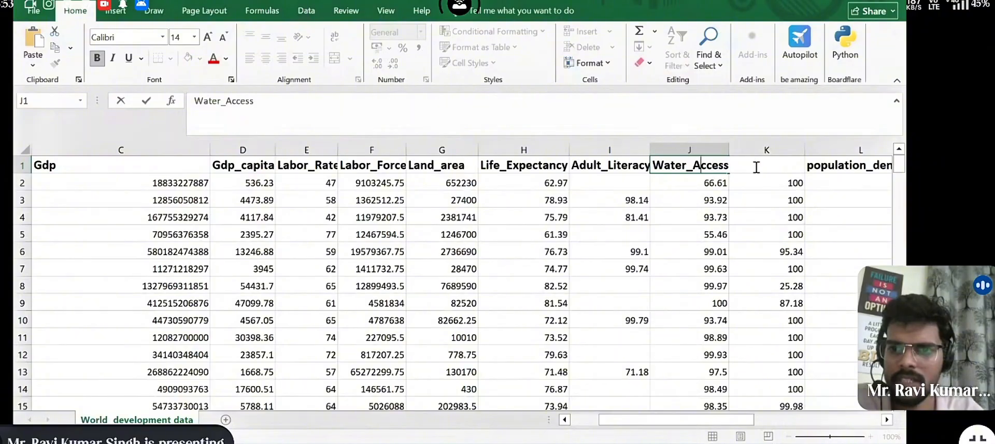
- Rename the air_pollution header in K1 to Air_Pollution, capitalizing both words
left_click(757, 178)
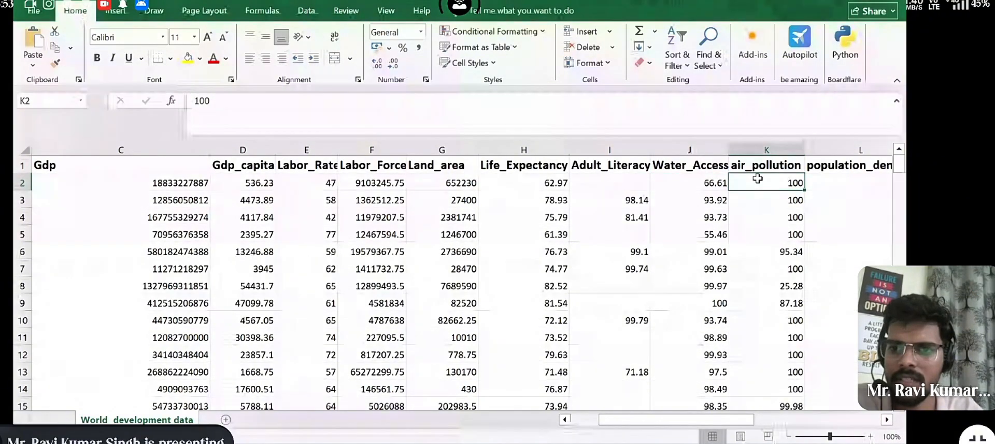
left_click(751, 167)
double_click(737, 166)
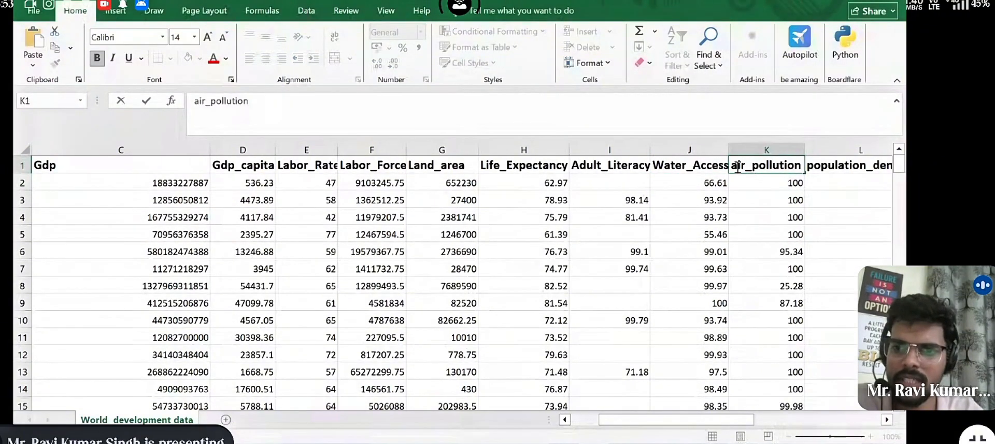
key("BackSpace")
type("A")
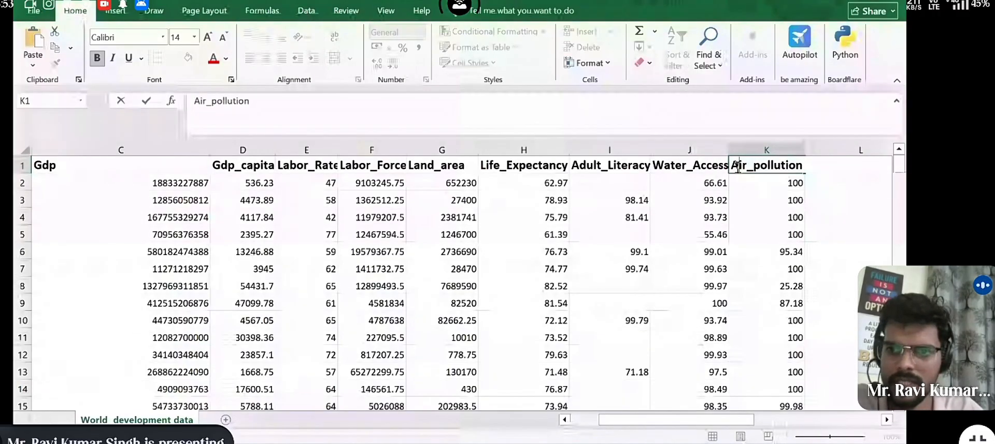
left_click(760, 169)
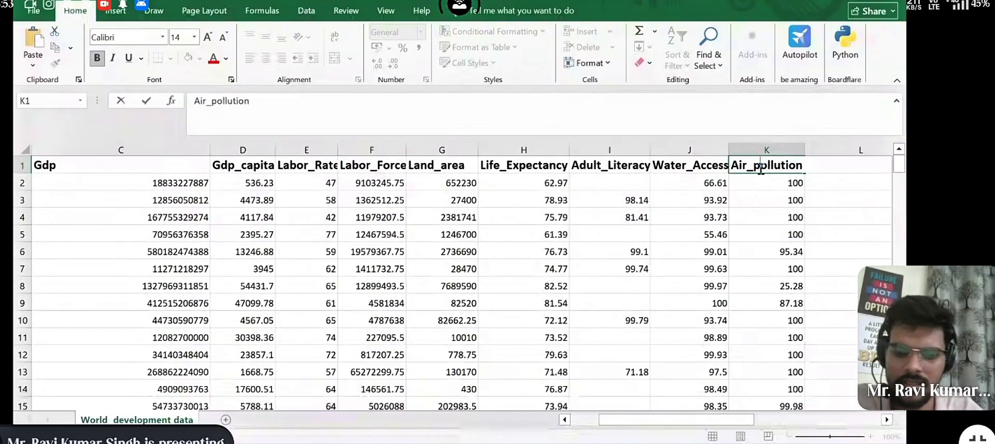
key("BackSpace")
type("P")
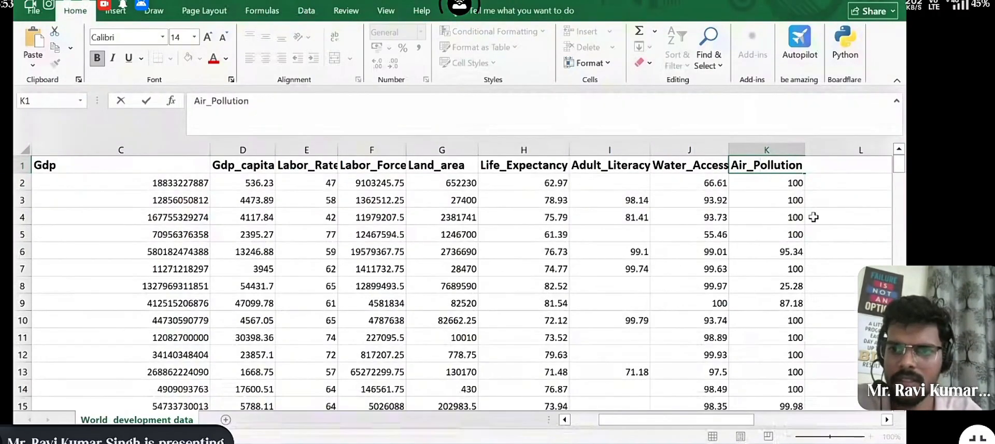
- Rename the population_density header in L1 to Population_Density, capitalizing both words
left_click(828, 203)
scroll(827, 202, "right", 2)
scroll(827, 202, "right", 3)
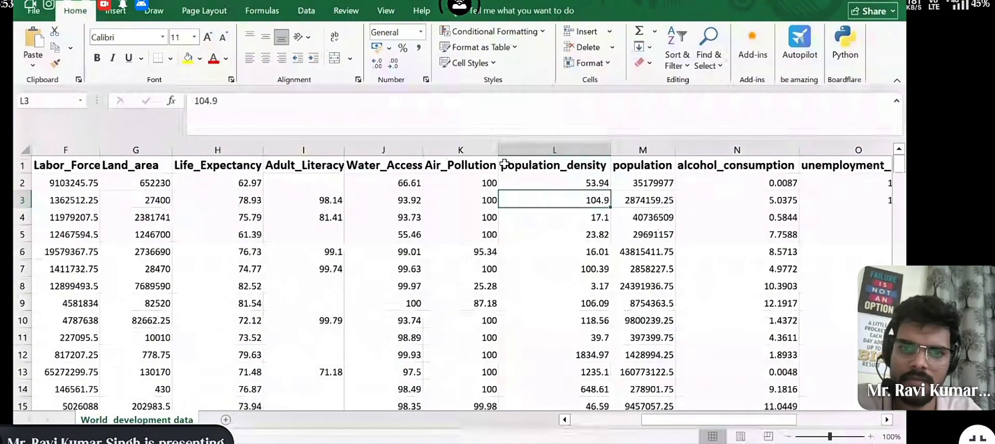
left_click(551, 164)
double_click(506, 164)
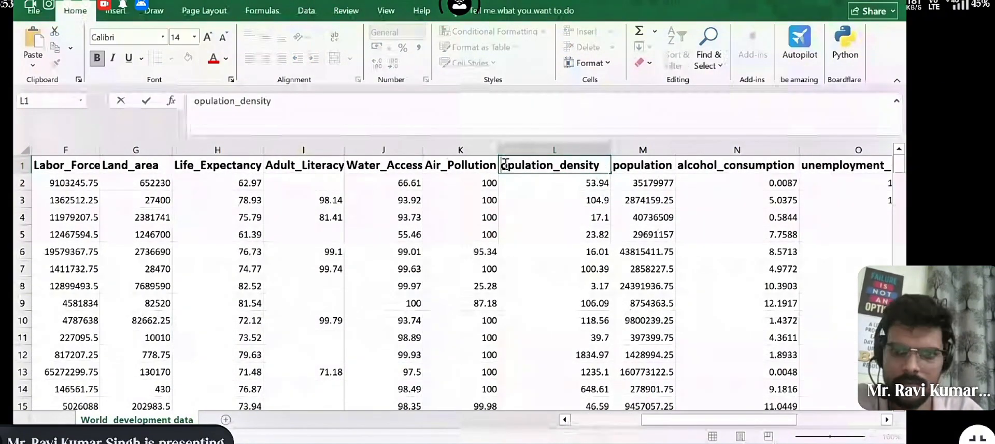
key("Delete")
type("P")
left_click(574, 166)
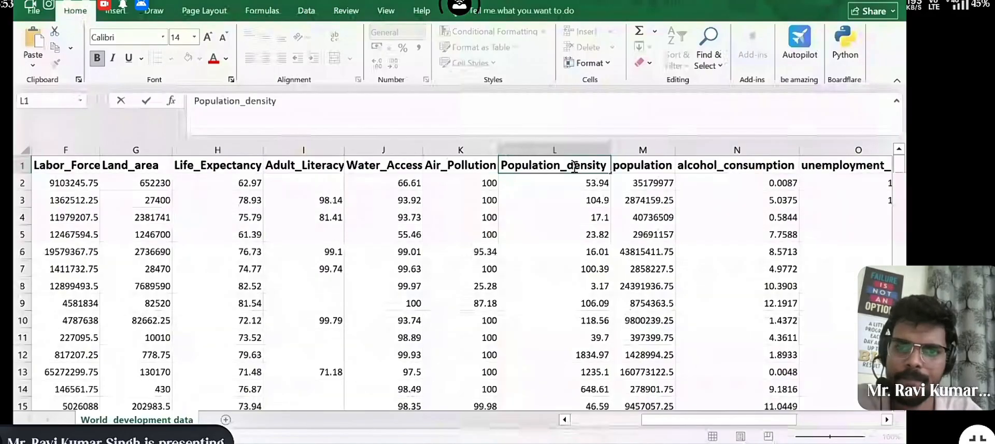
key("BackSpace")
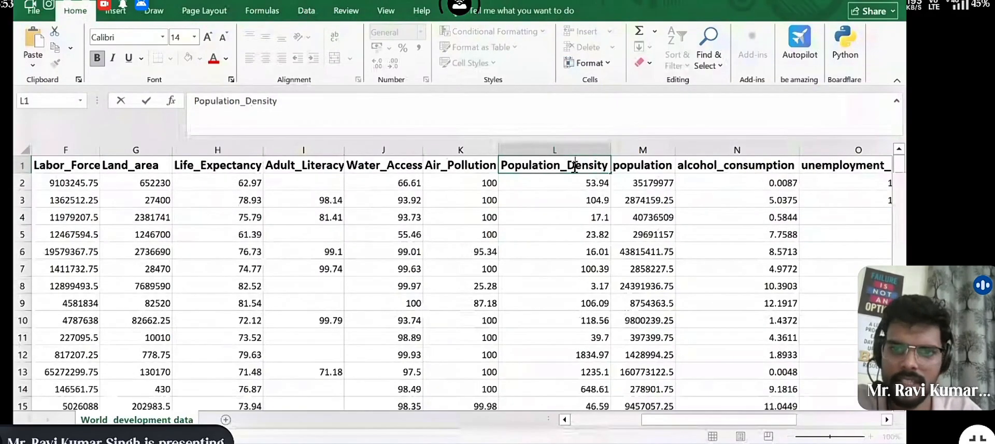
type("D")
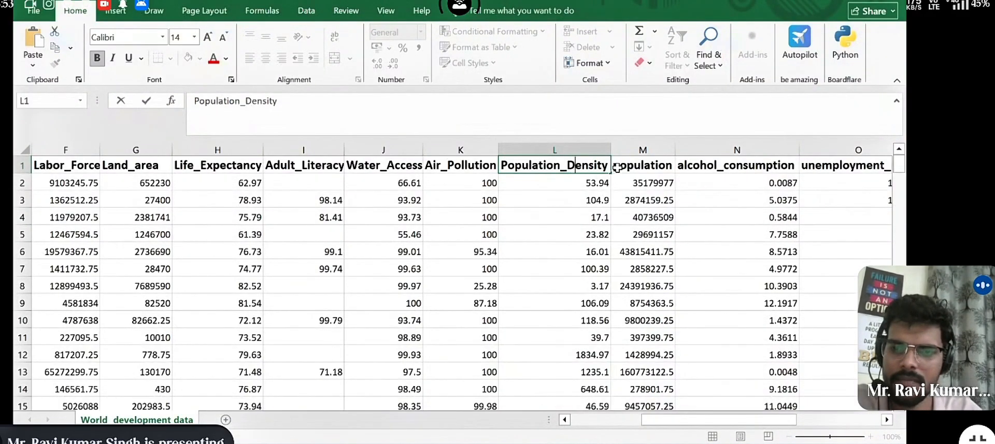
- Capitalize the population header in M1 so that it reads Population
left_click(617, 167)
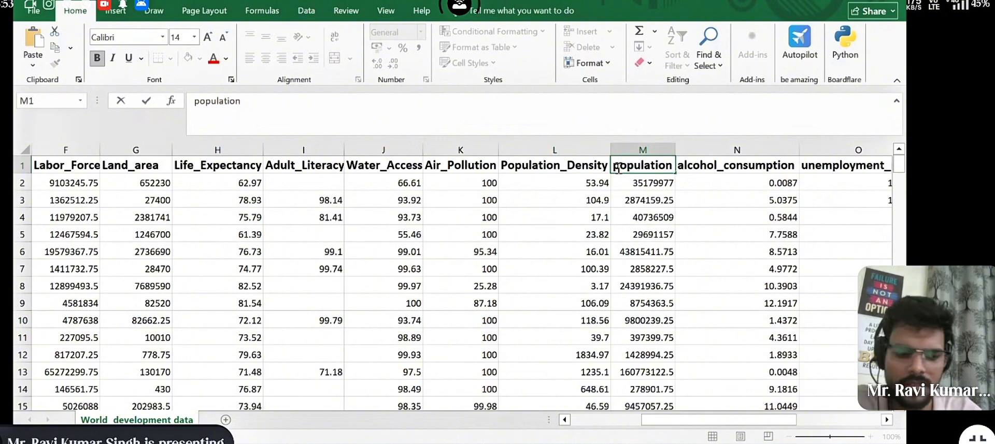
double_click(617, 168)
key("BackSpace")
type("P")
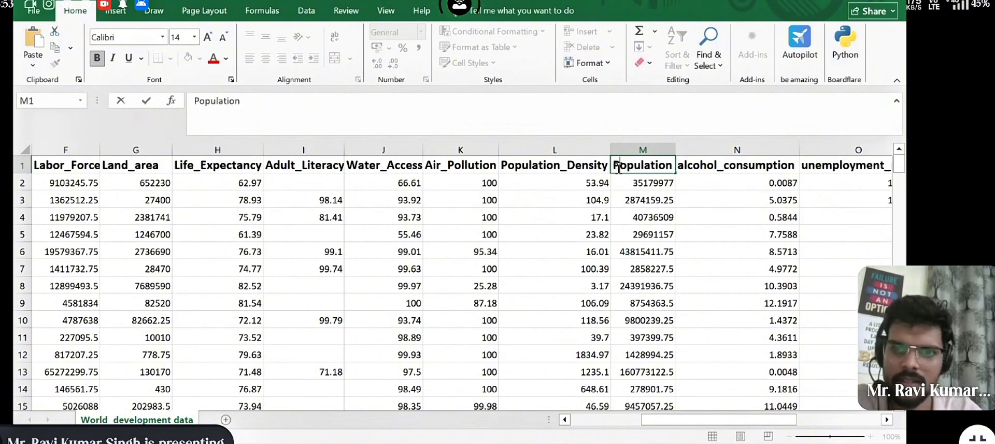
- Rename the alcohol_consumption header in N1 to Alcohol_Consumption, capitalizing both words
double_click(680, 166)
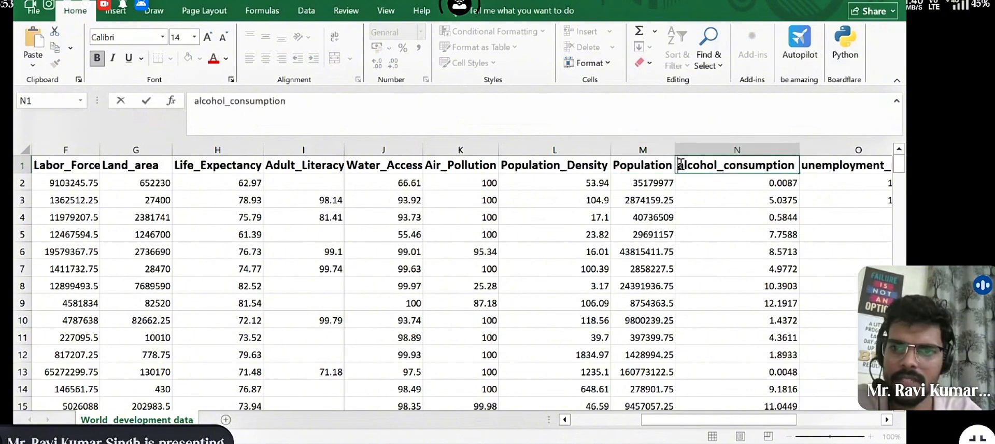
key("BackSpace")
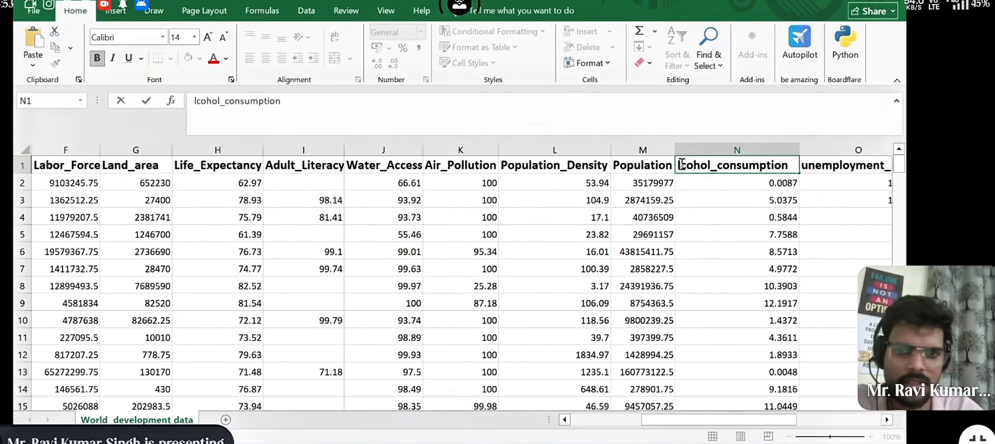
type("A")
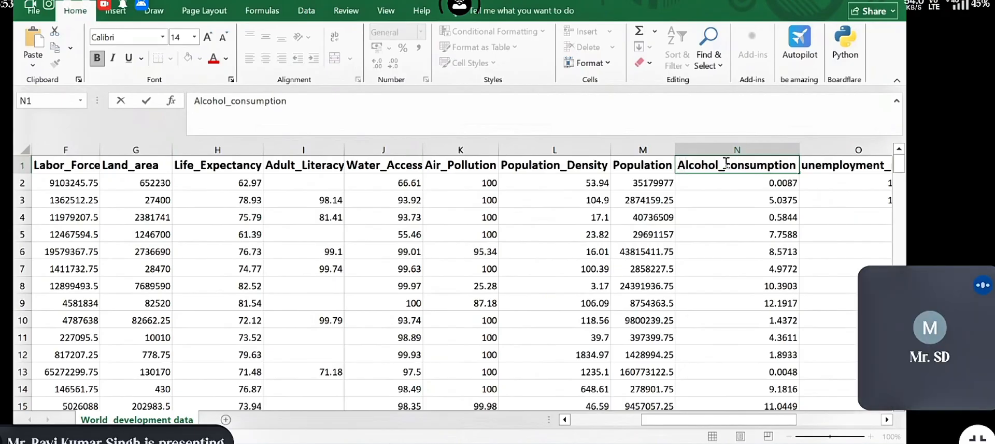
left_click(731, 165)
key("Delete")
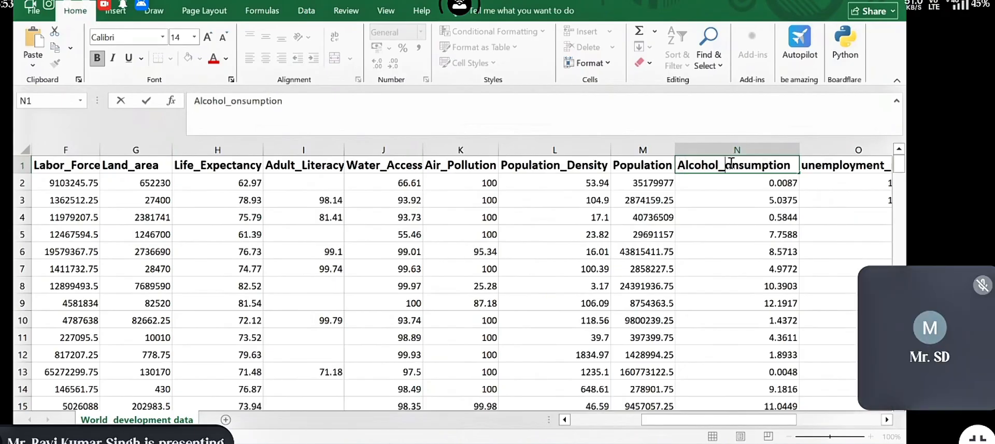
type("C")
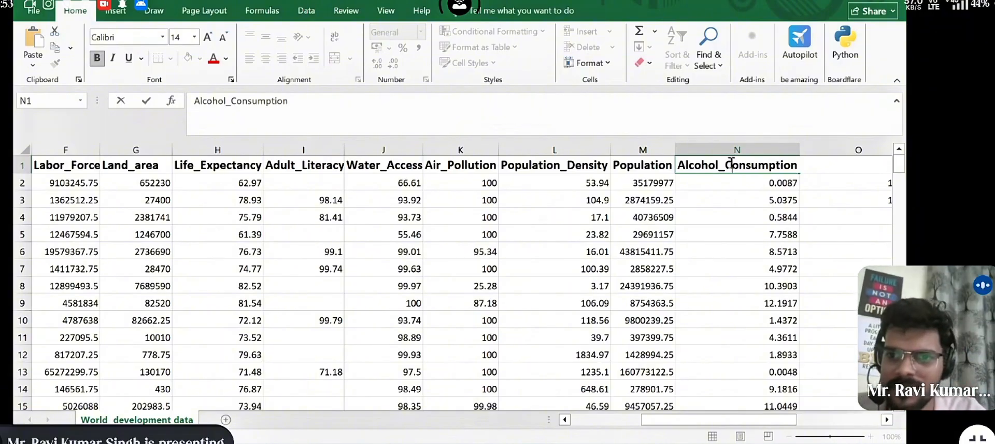
- Rename the unemployment_rate header in O1 to Unemployment_Rate, capitalizing both words
left_click(820, 176)
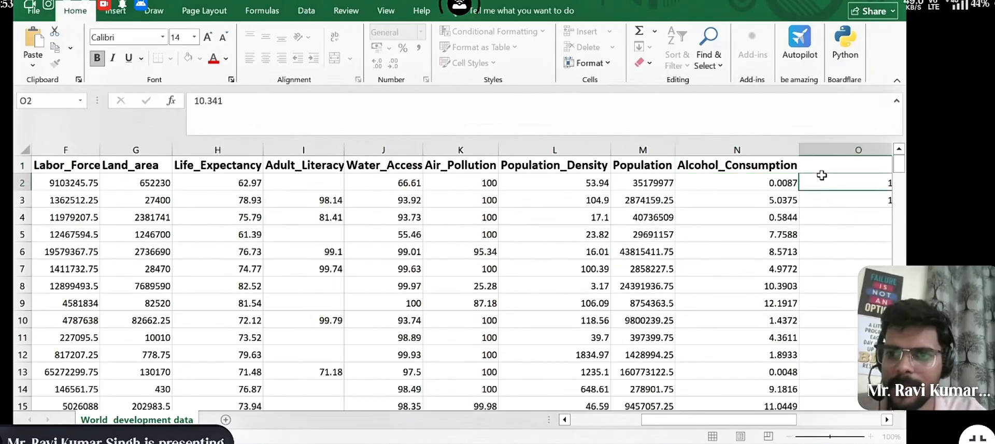
scroll(822, 176, "right", 2)
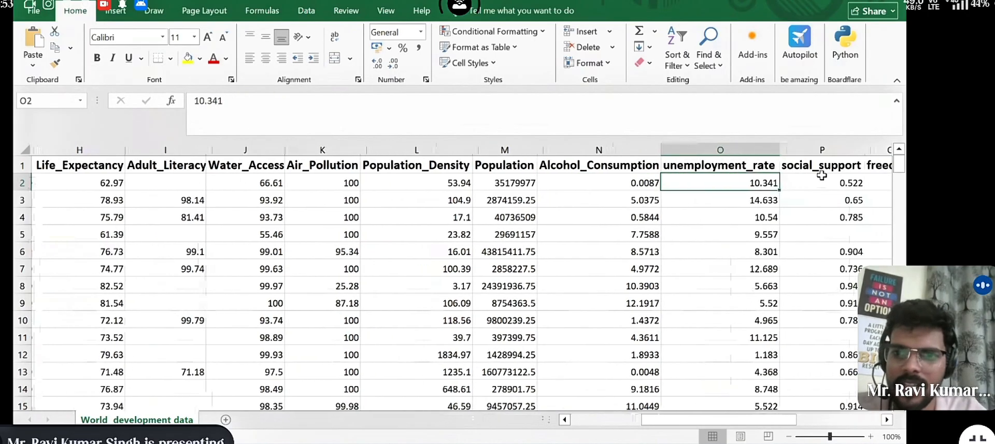
left_click(671, 165)
double_click(670, 165)
key("BackSpace")
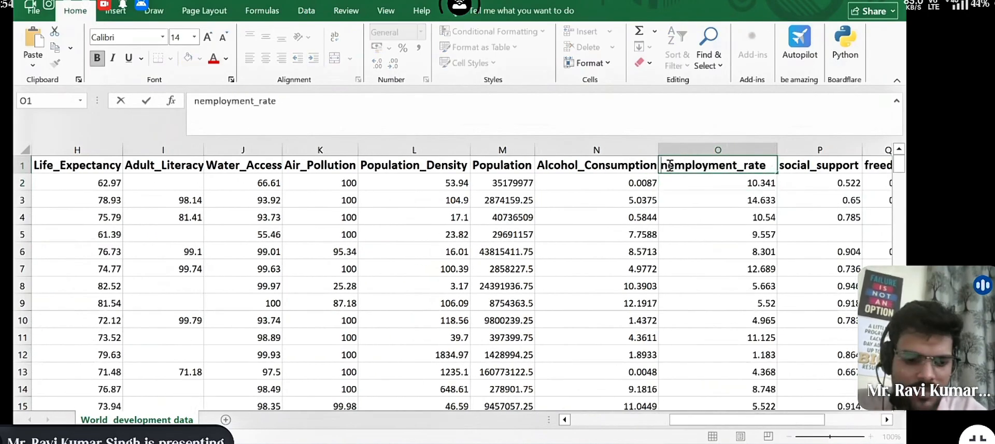
type("U")
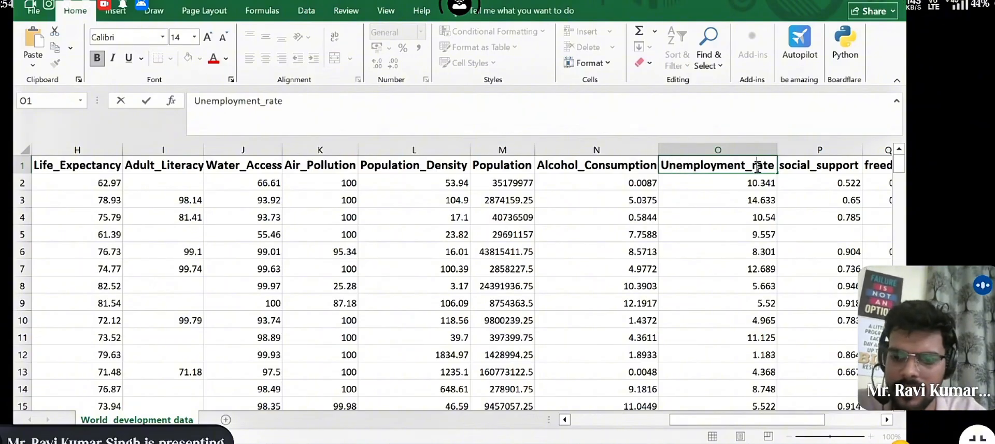
key("BackSpace")
type("R")
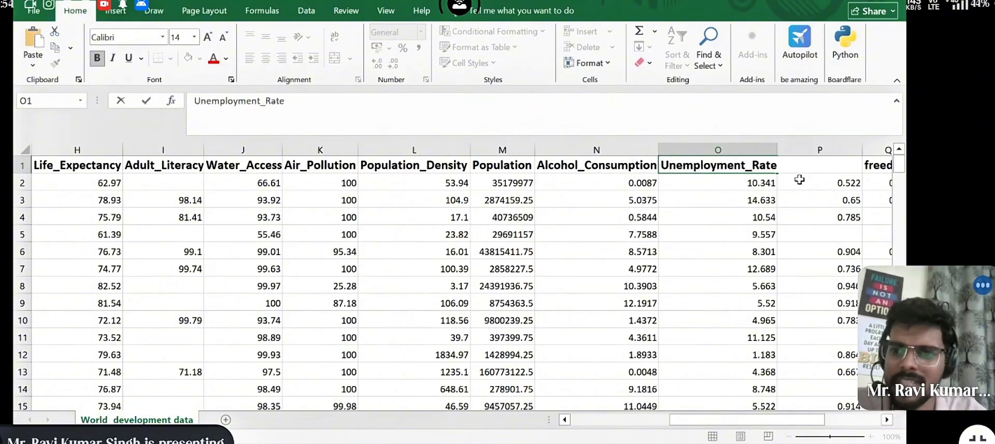
- Rename the social_support header in P1 to Social_Support, capitalizing both words
left_click(806, 183)
scroll(777, 181, "right", 2)
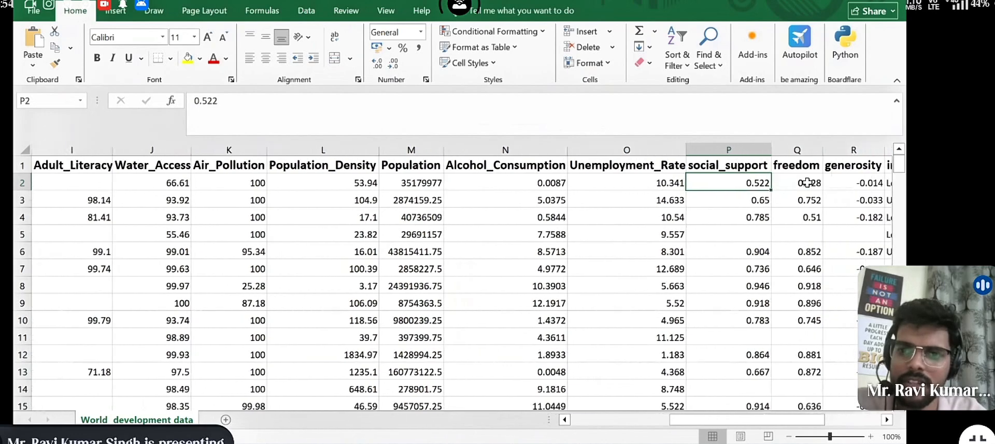
double_click(694, 165)
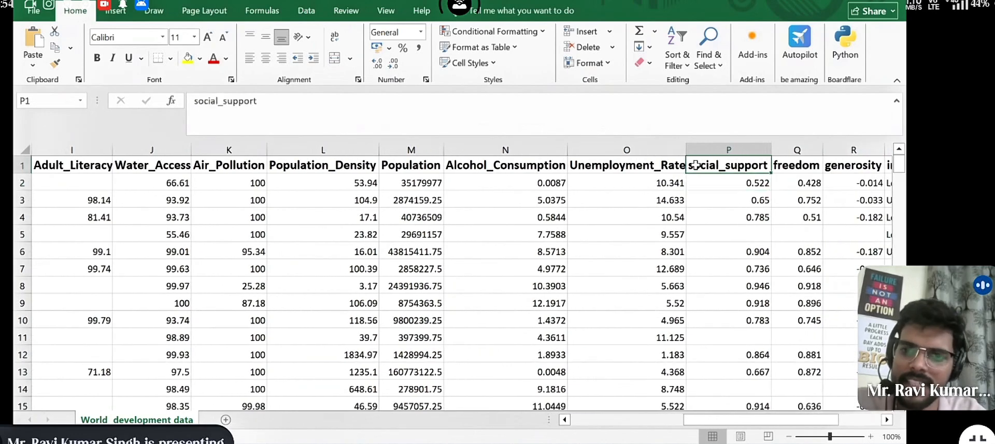
key("BackSpace")
type("S")
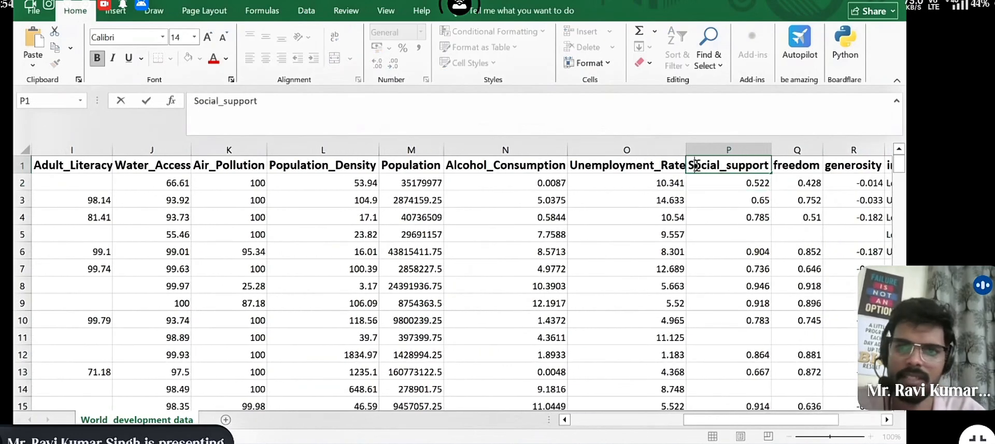
left_click(732, 165)
key("BackSpace")
type("S")
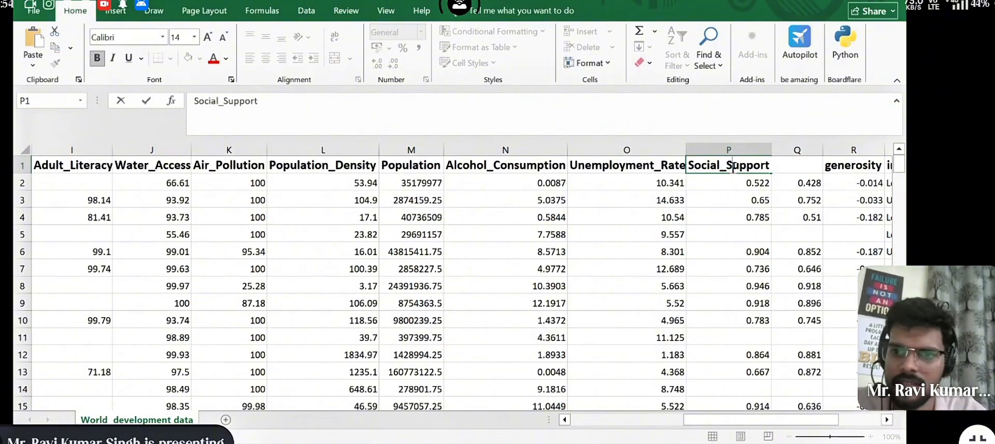
scroll(746, 192, "right", 3)
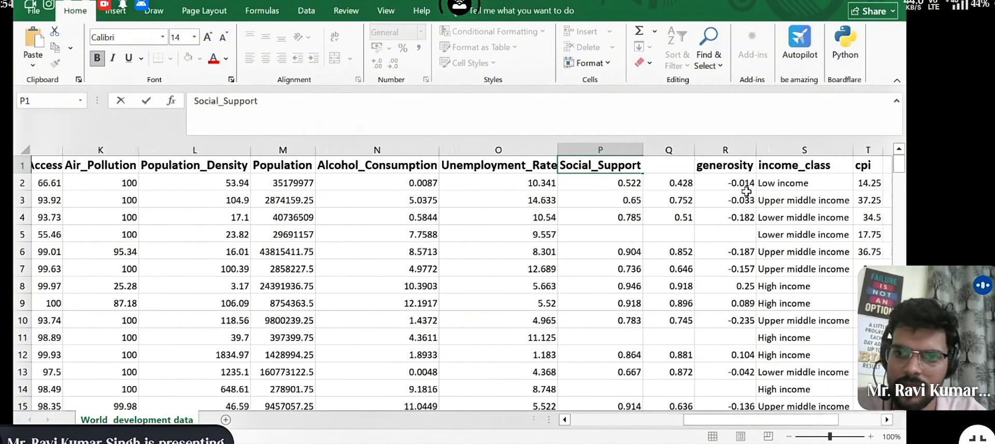
left_click(640, 182)
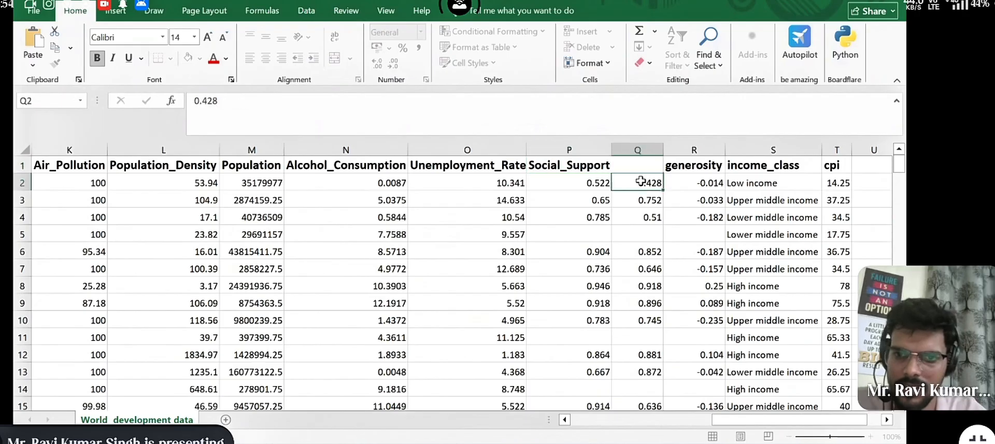
- Capitalize the freedom header in Q1 so that it reads Freedom
double_click(621, 165)
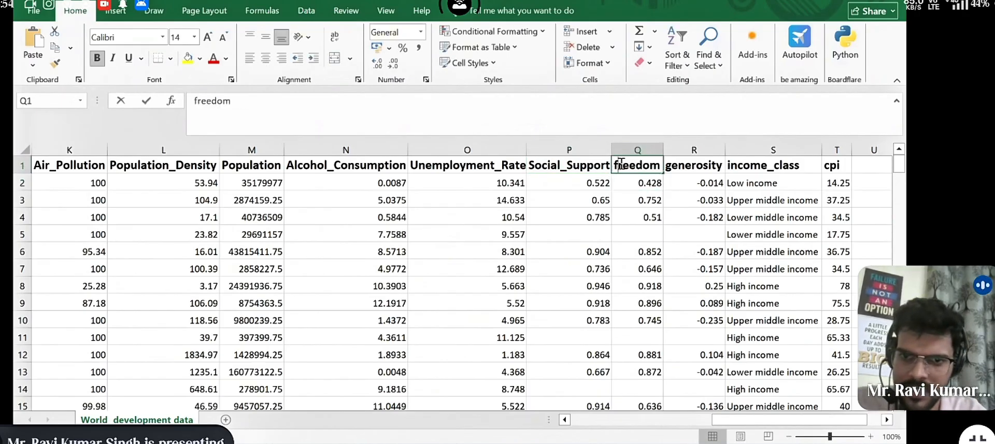
key("BackSpace")
type("F")
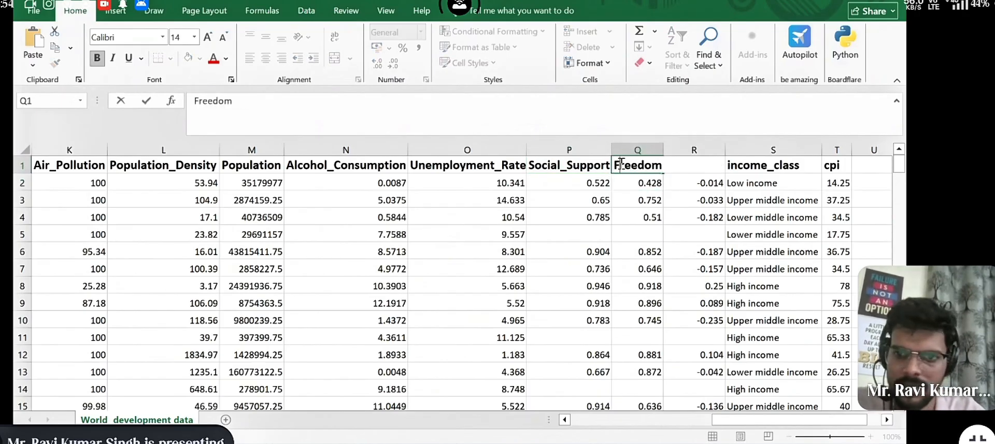
left_click(633, 188)
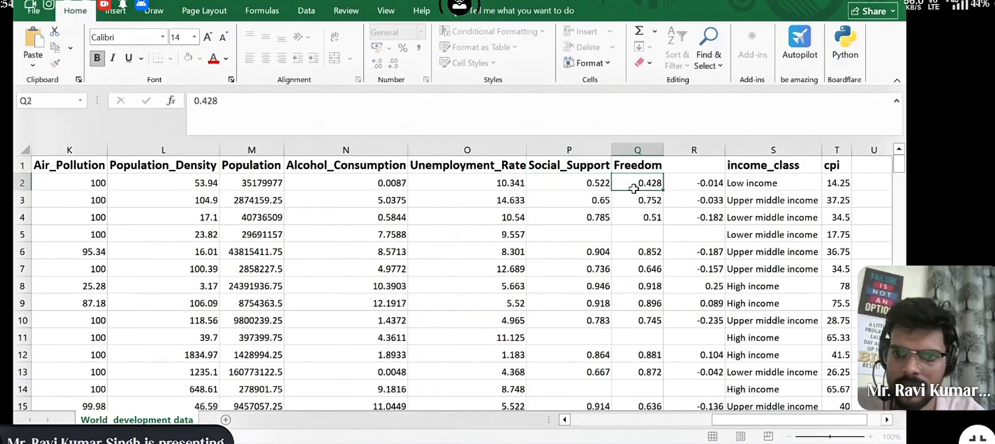
- Capitalize the generosity header in R1 so that it reads Generosity
left_click(686, 165)
double_click(680, 166)
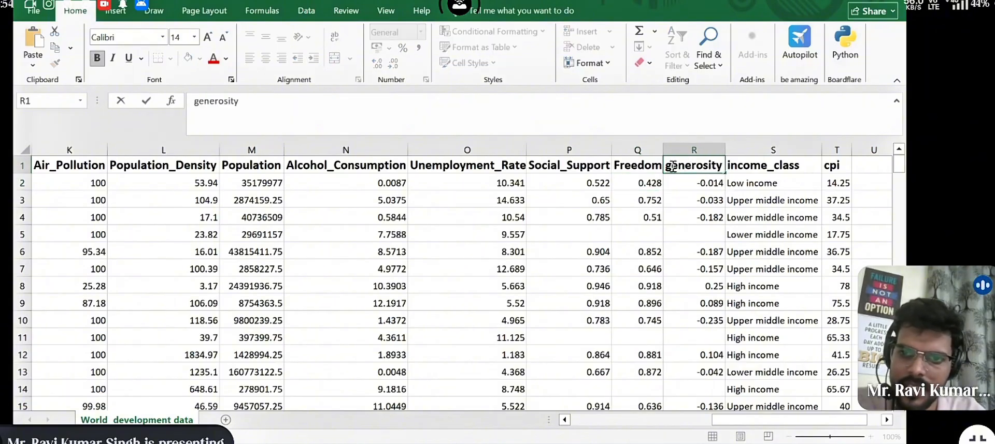
key("BackSpace")
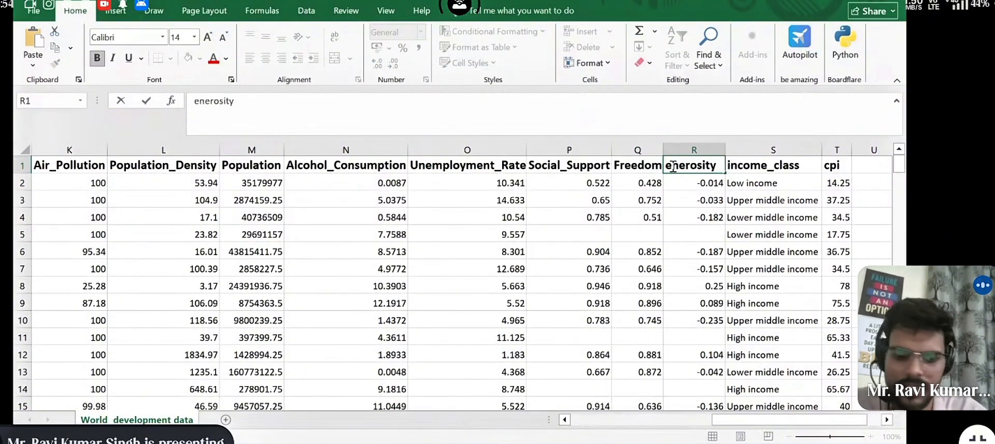
type("G")
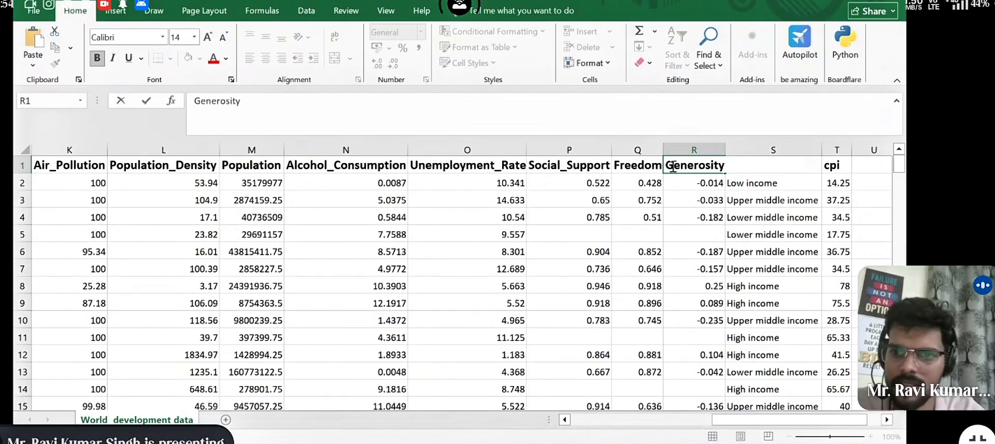
left_click(761, 197)
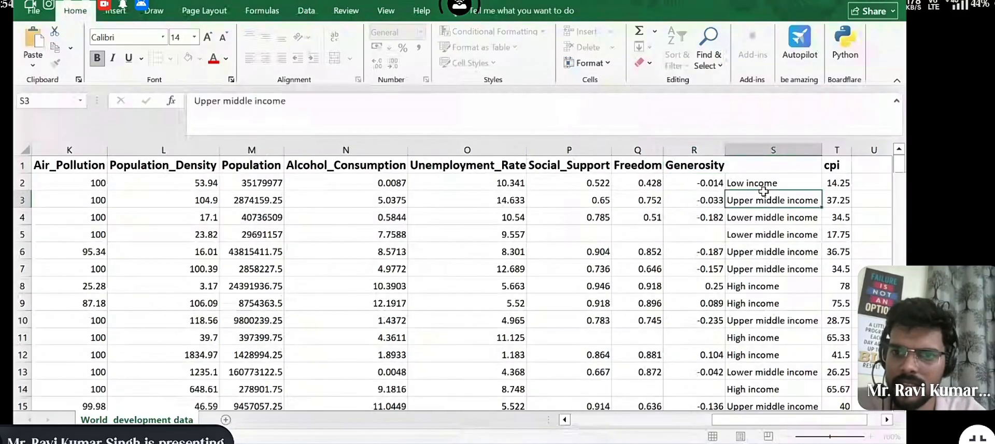
- Rename the income_class header in S1 to Income_Class, capitalizing both words
left_click(738, 168)
double_click(737, 168)
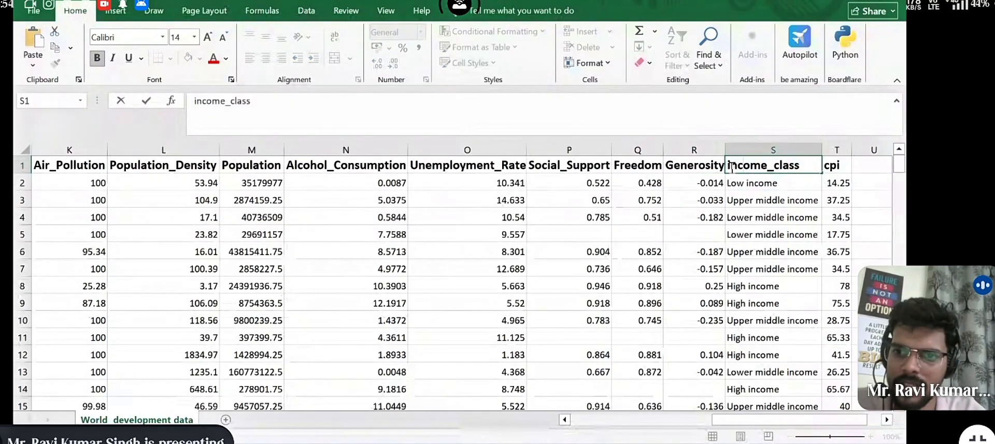
key("BackSpace")
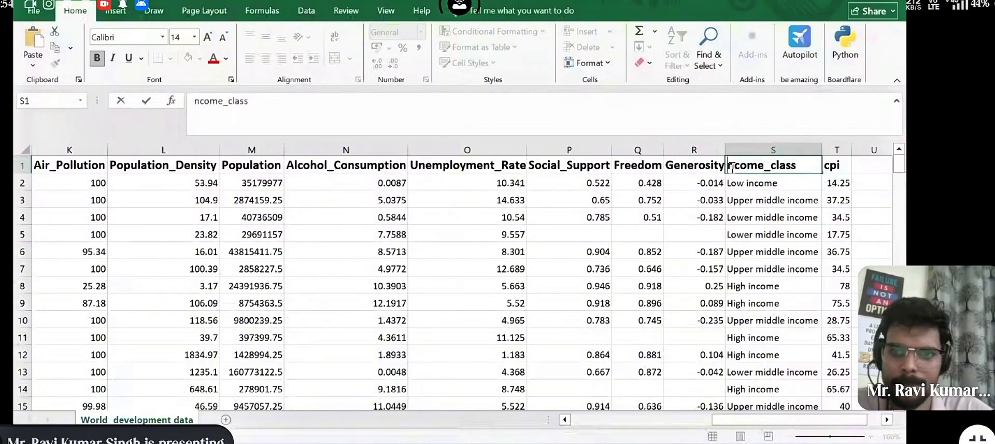
type("I")
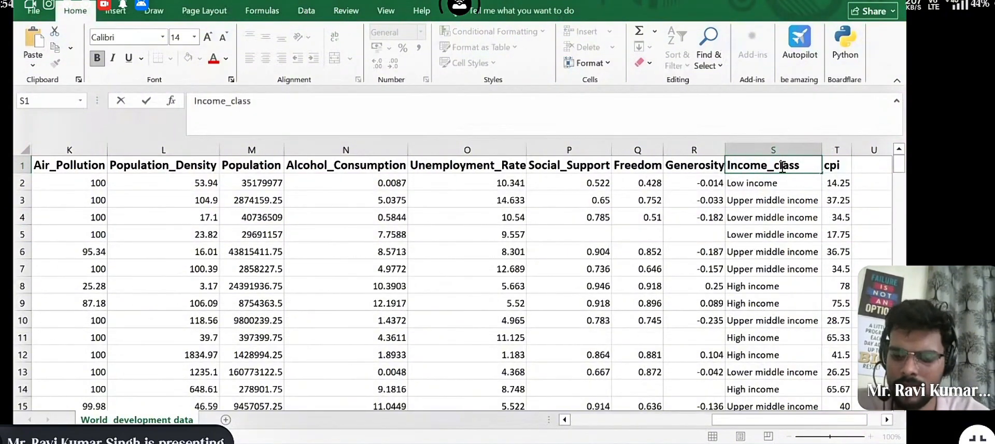
key("BackSpace")
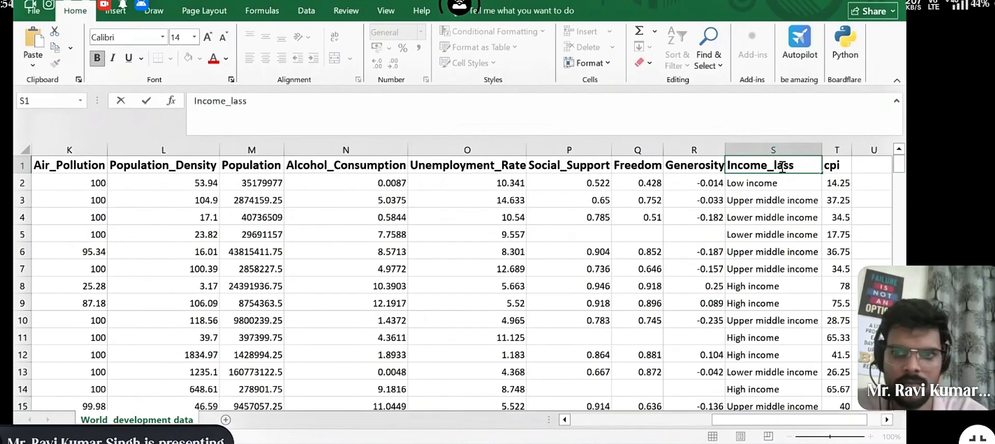
type("C")
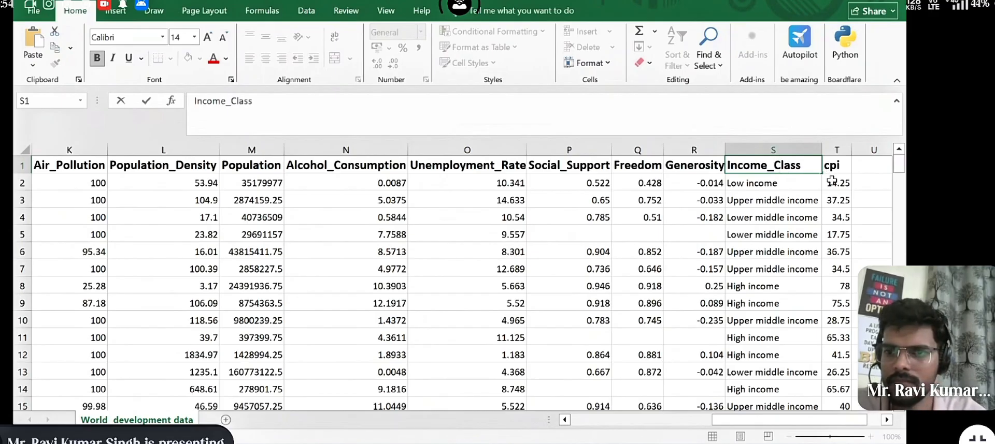
left_click(800, 183)
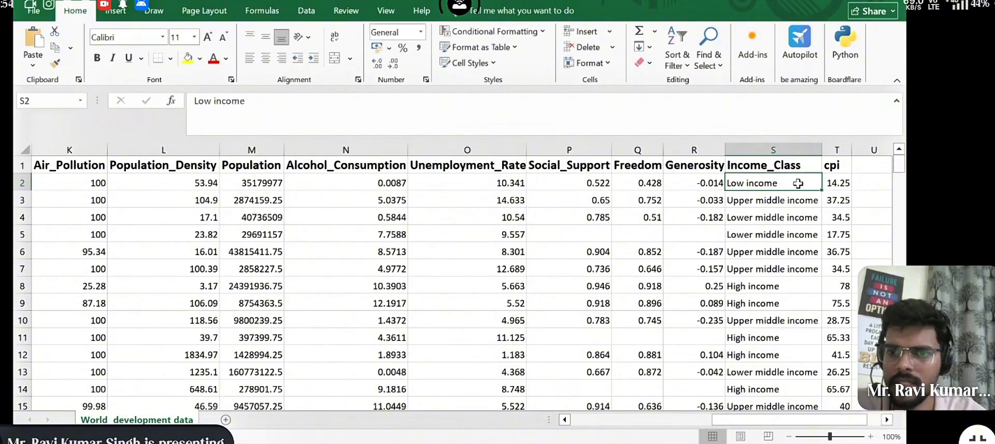
- Change the cpi header in T1 to all capitals so that it reads CPI
left_click(830, 167)
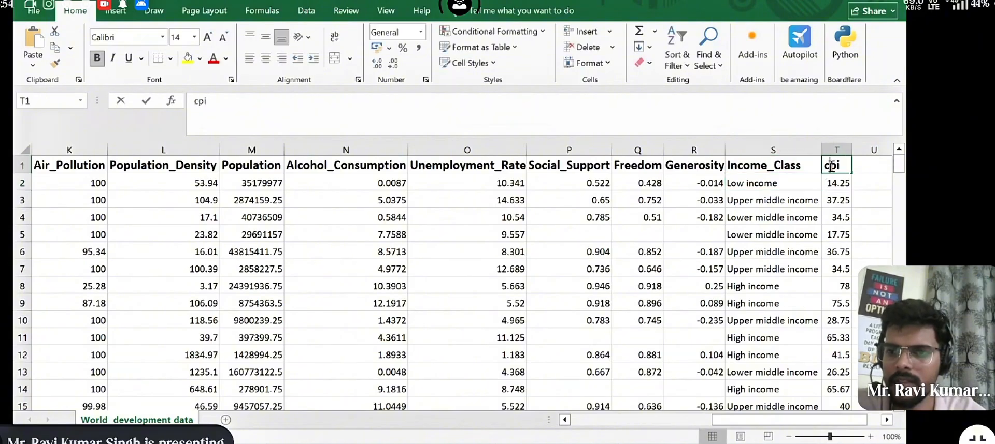
double_click(831, 165)
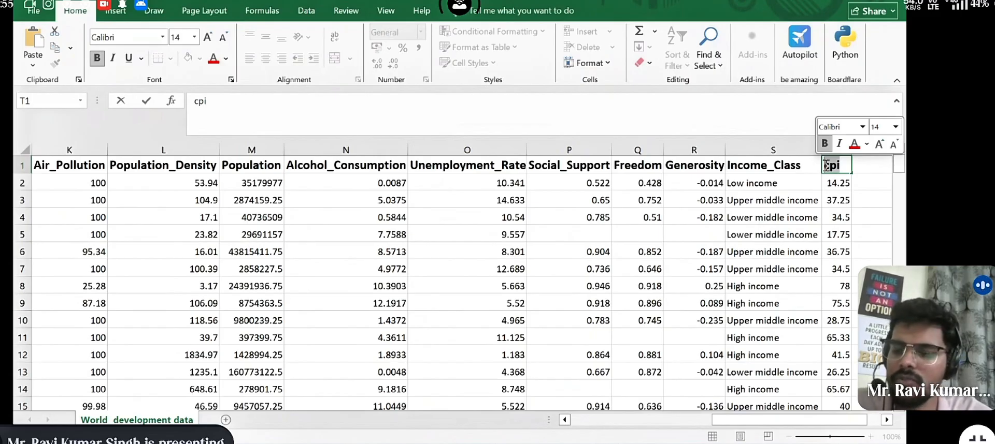
key("BackSpace")
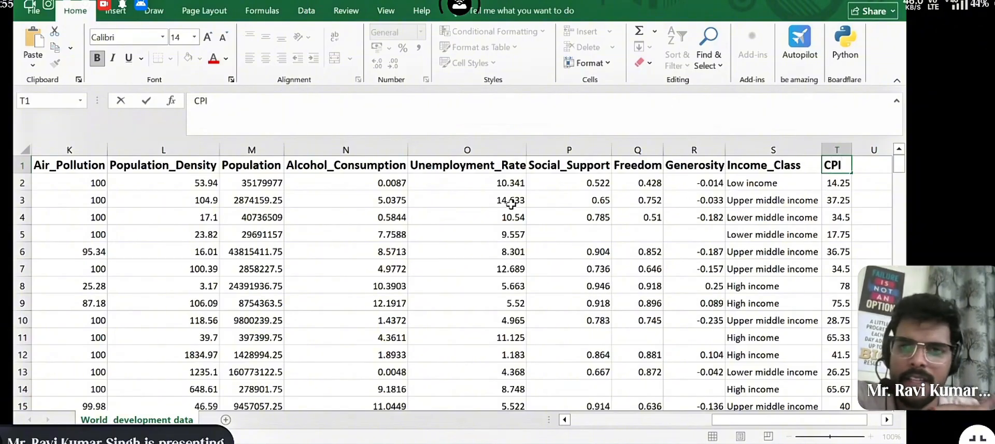
scroll(511, 204, "left", 3)
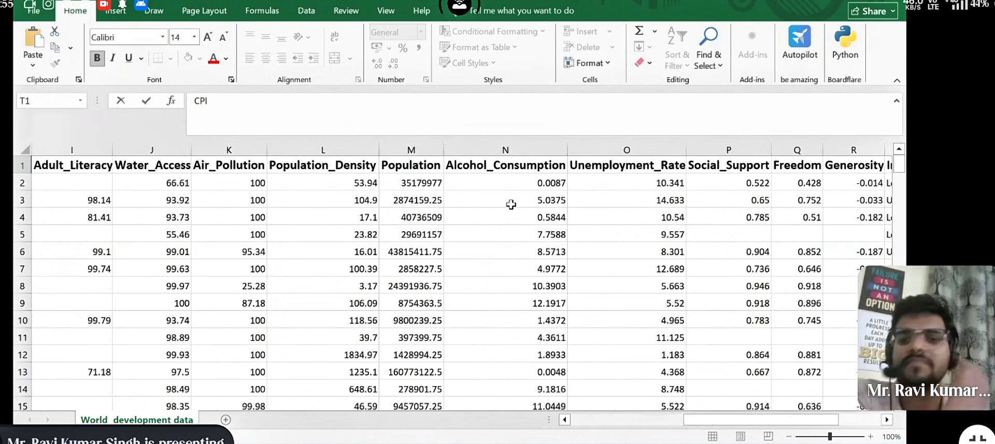
scroll(511, 204, "right", 3)
scroll(511, 204, "right", 2)
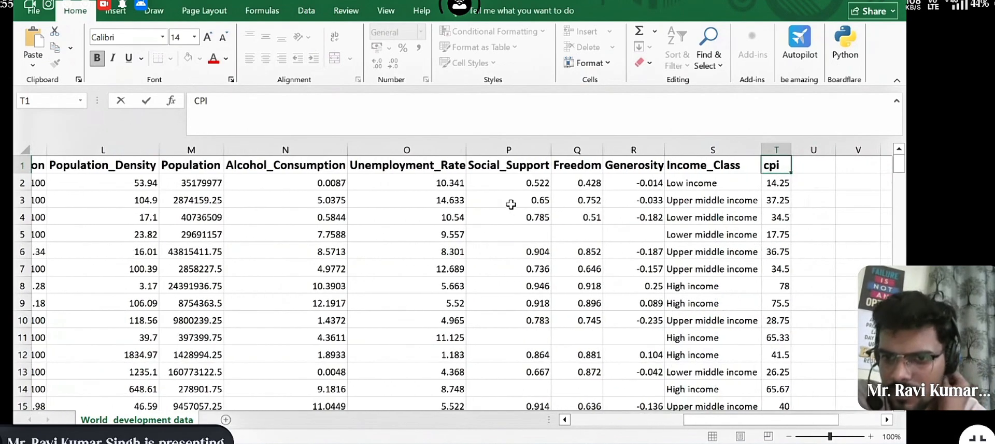
scroll(511, 204, "right", 1)
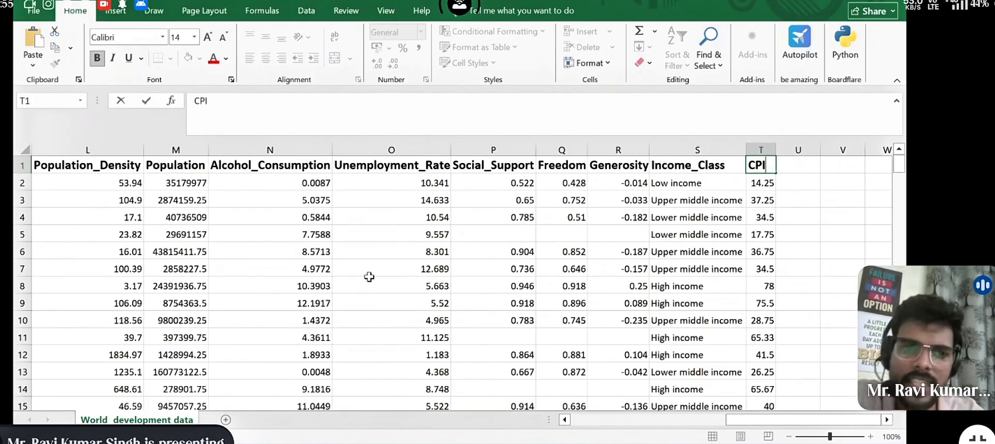
scroll(368, 277, "left", 4)
left_click(213, 252)
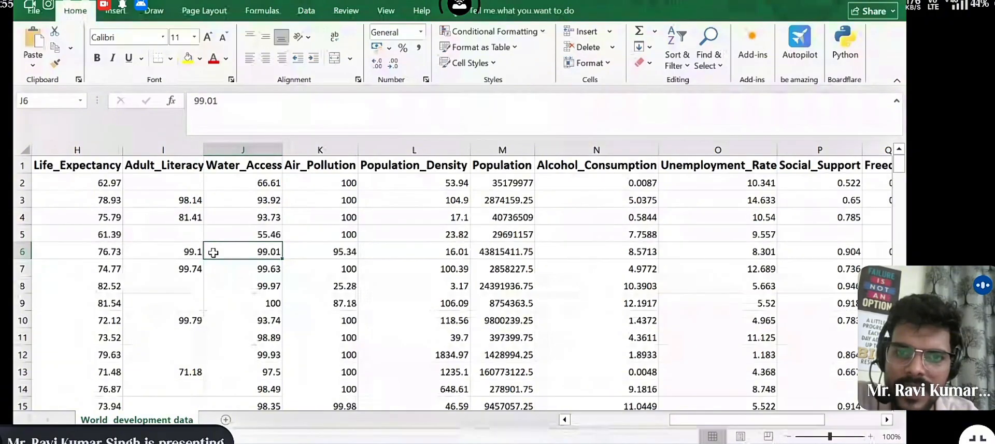
double_click(504, 182)
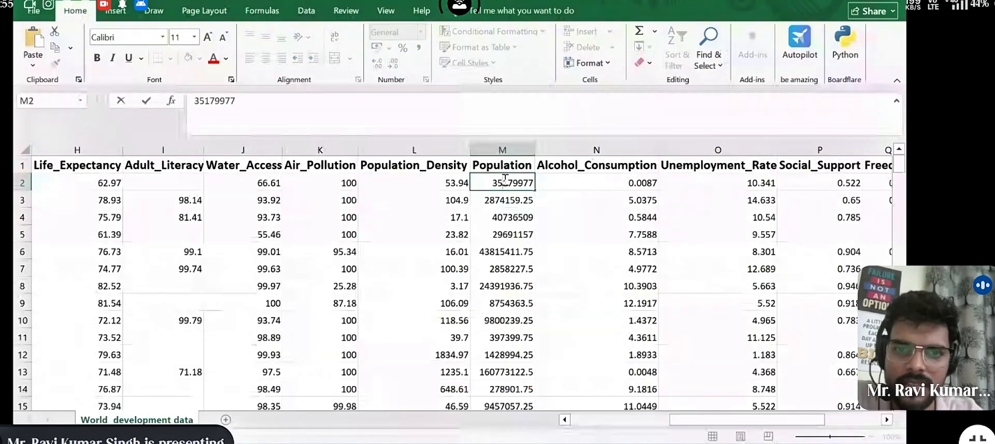
left_click(514, 197)
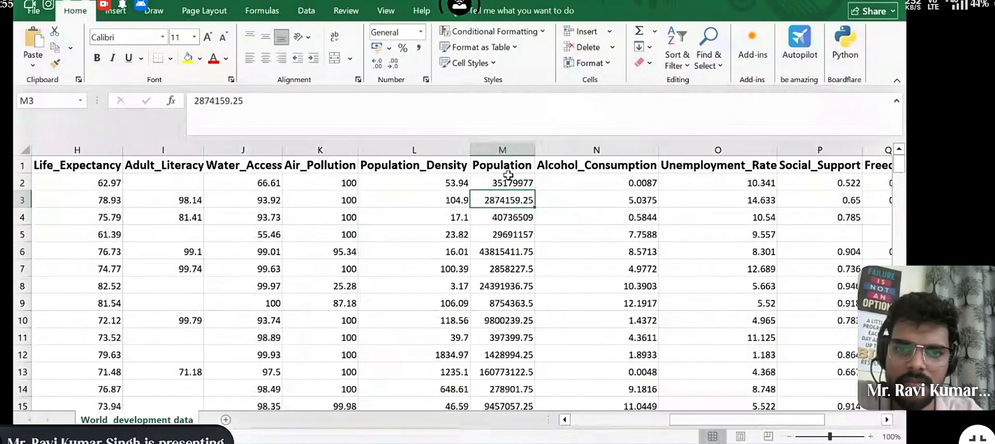
left_click(506, 150)
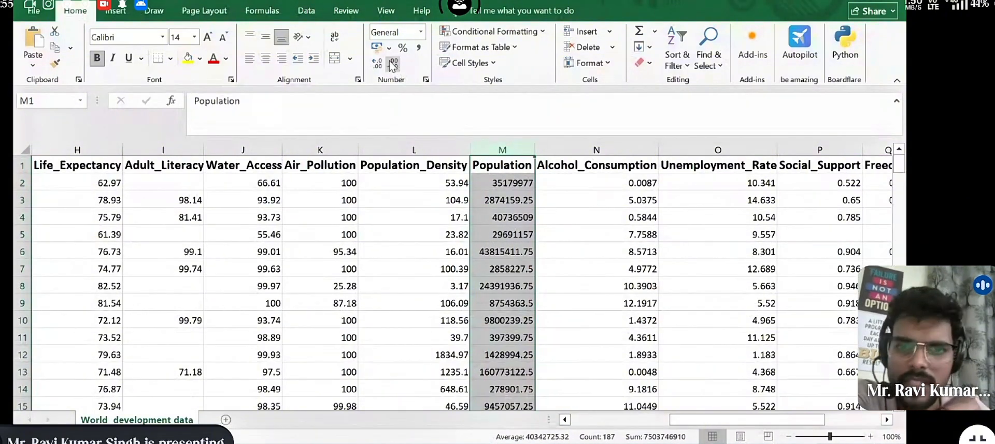
left_click(491, 182)
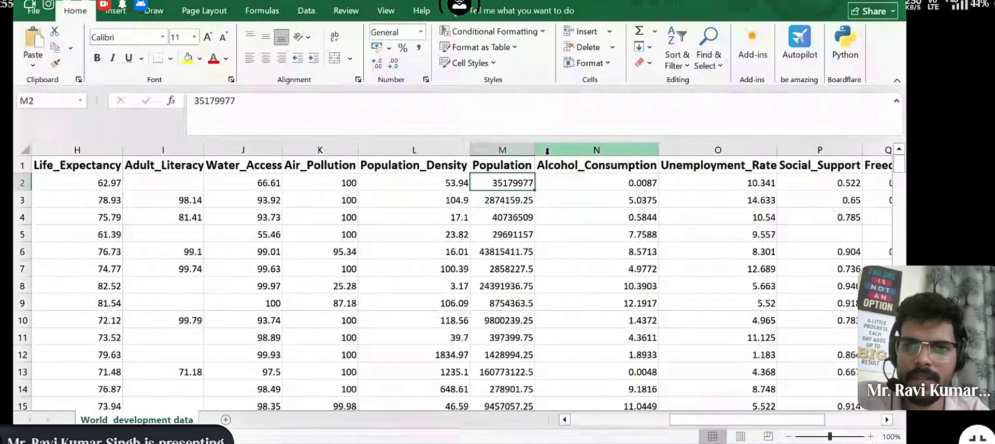
- Insert an empty column between the Population and Alcohol_Consumption columns
right_click(546, 151)
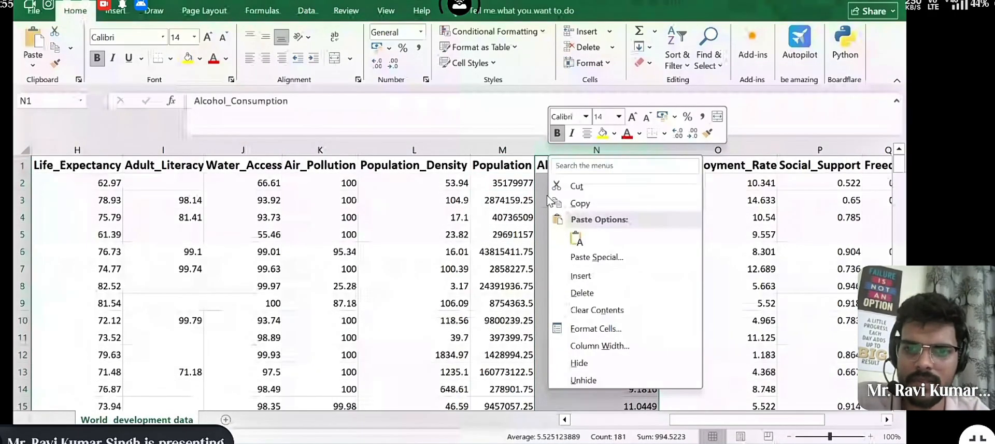
left_click(575, 277)
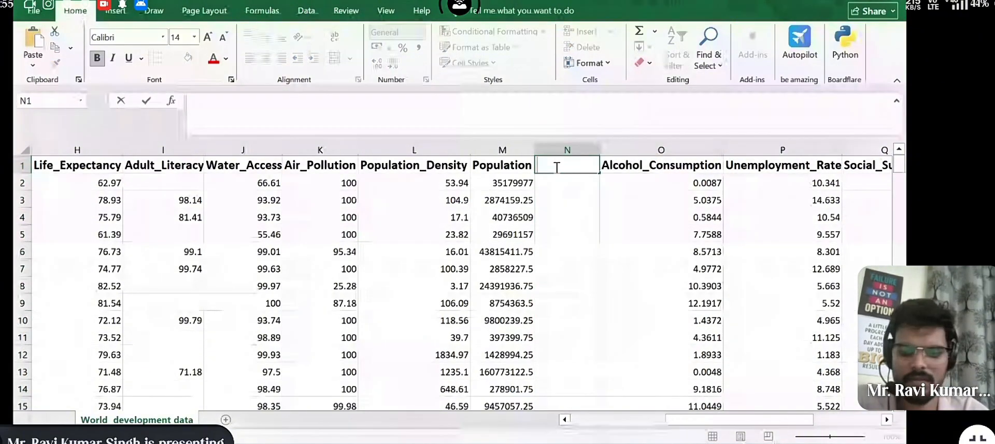
type("Pop")
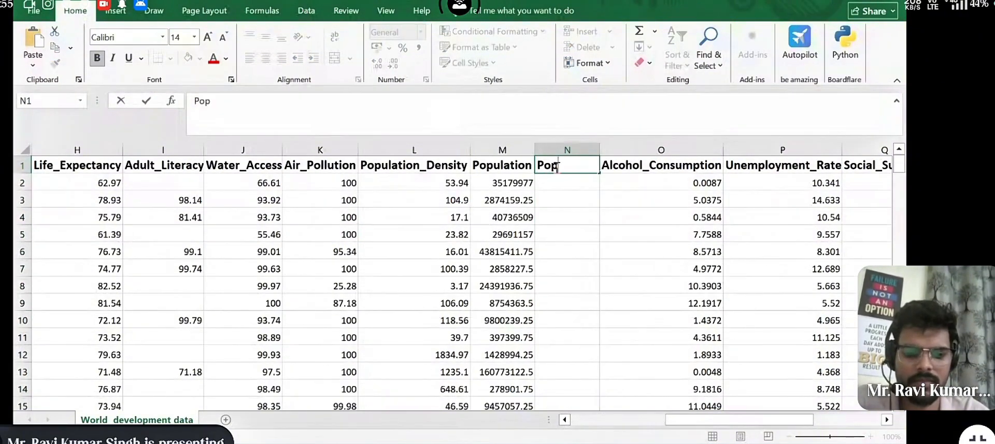
type("u")
key("BackSpace")
key("BackSpace")
key("BackSpace")
key("BackSpace")
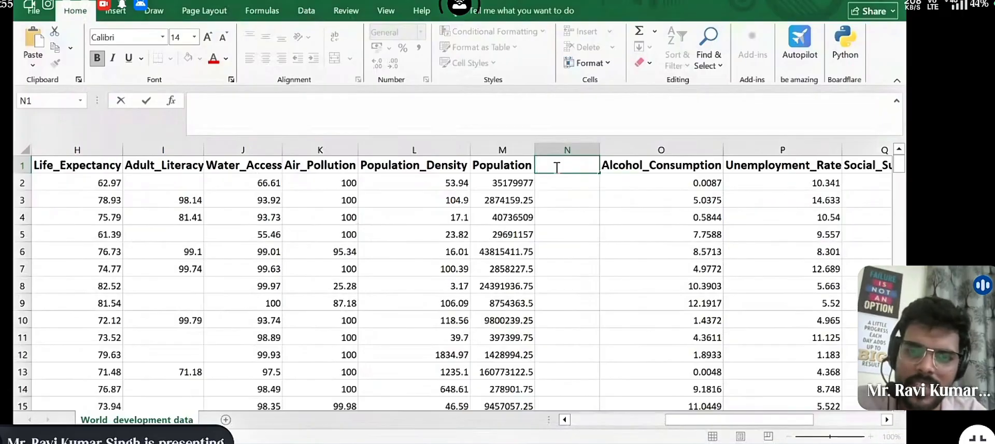
- Format the Population column as Number with no decimal places
left_click(520, 165)
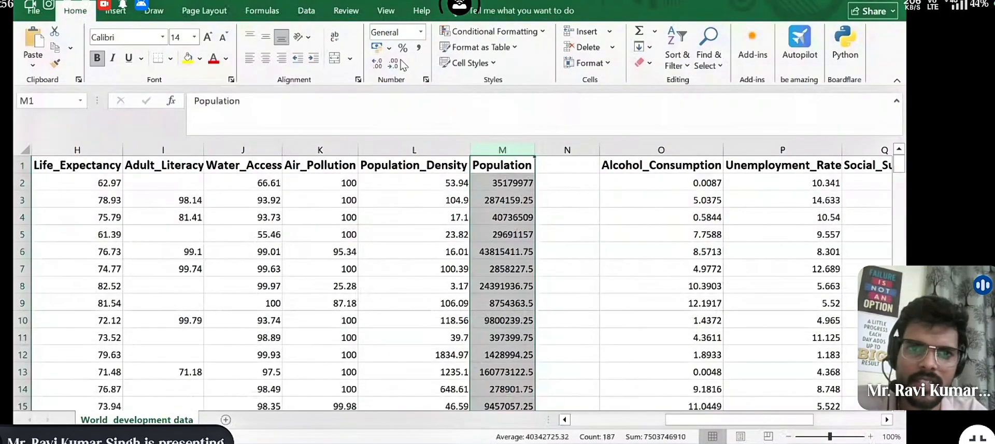
left_click(421, 32)
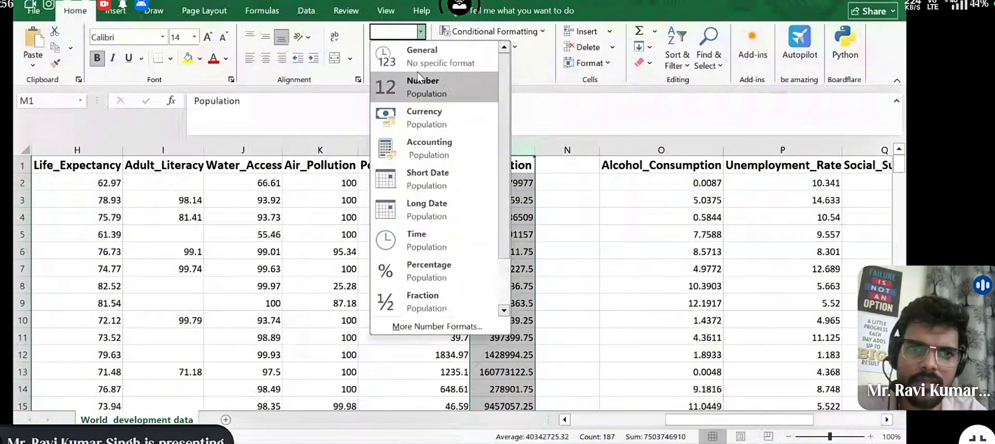
left_click(420, 85)
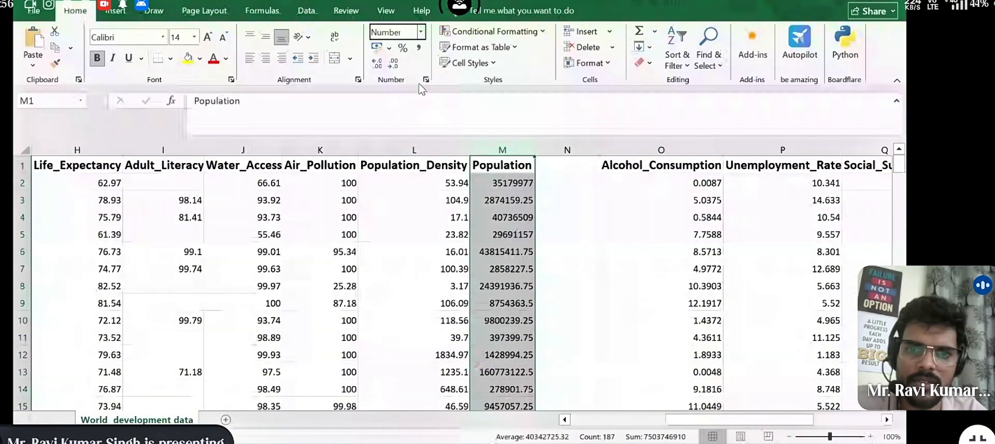
left_click(395, 62)
left_click(395, 62)
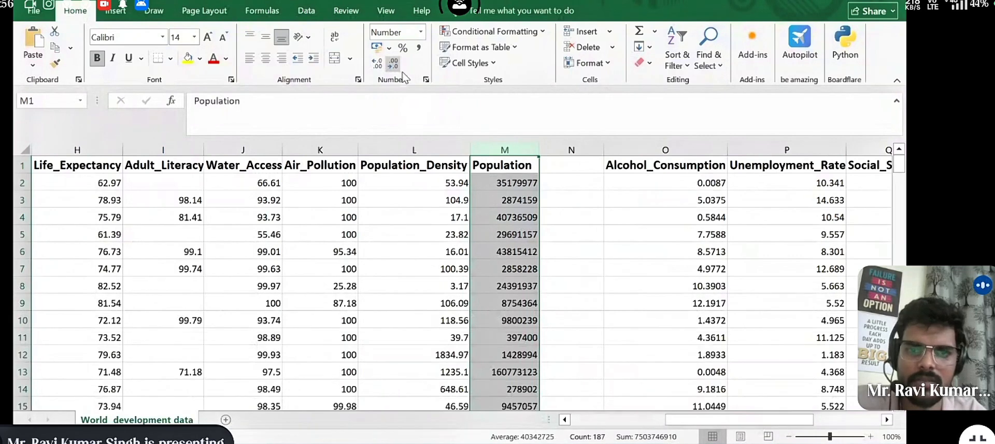
- Delete the empty column N between Population and Alcohol_Consumption
left_click(574, 216)
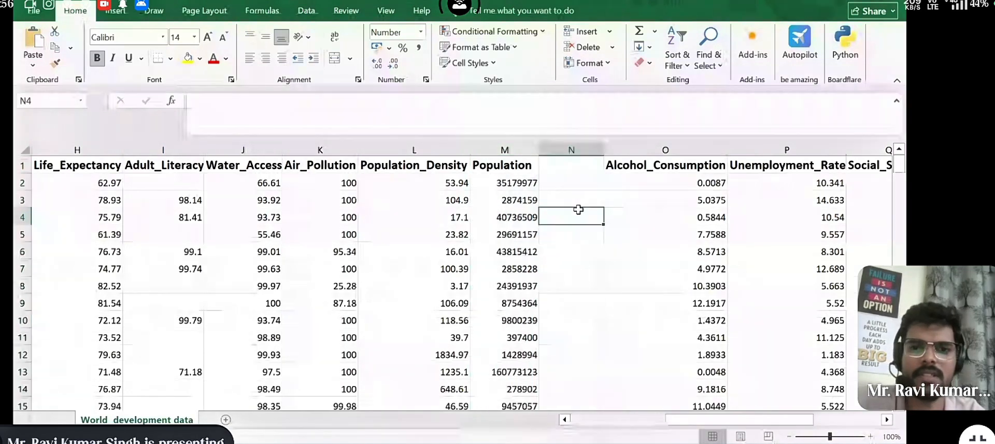
right_click(580, 154)
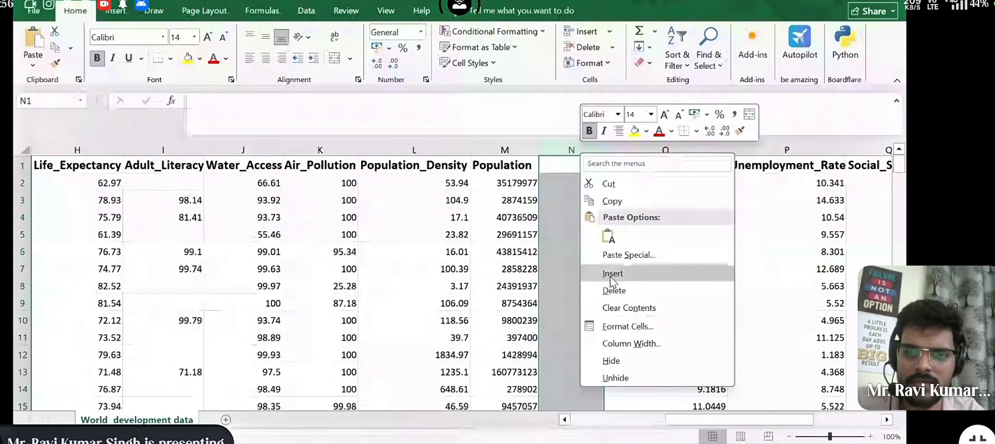
left_click(611, 290)
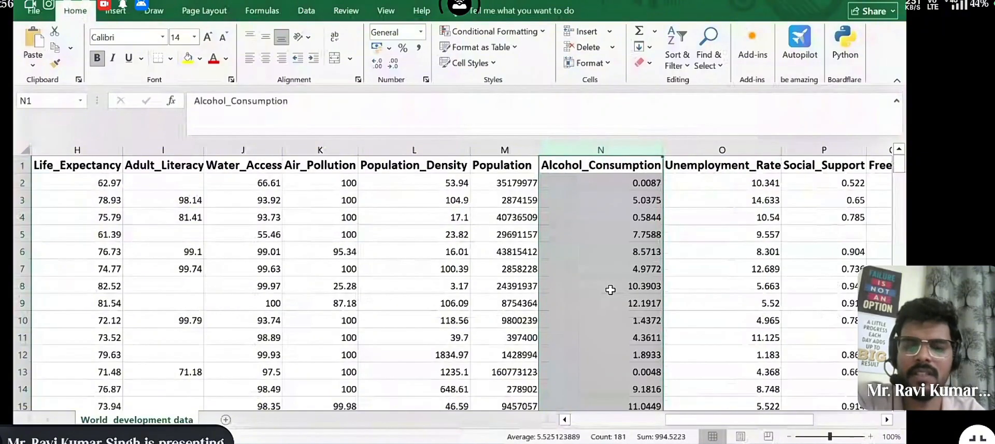
- Try left, centre and right alignment on the whole dataset, including the headers, and keep it horizontally centred
scroll(233, 316, "left", 3)
left_click(234, 316)
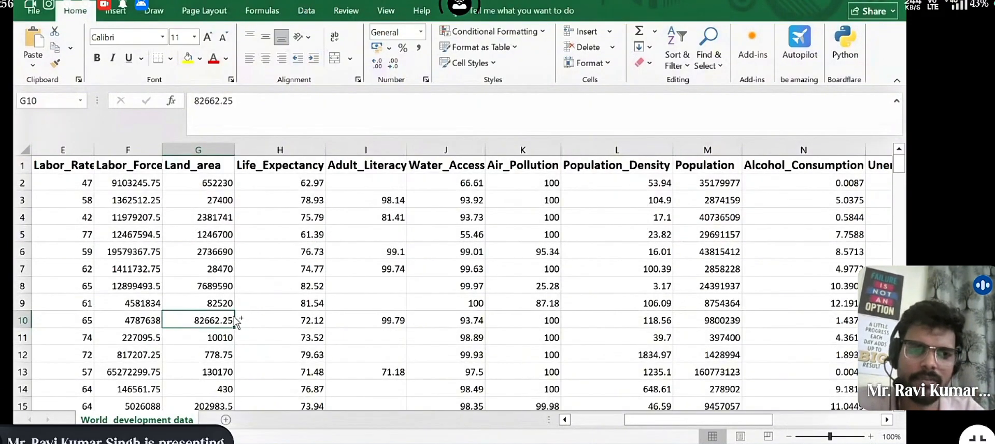
key("ctrl+a")
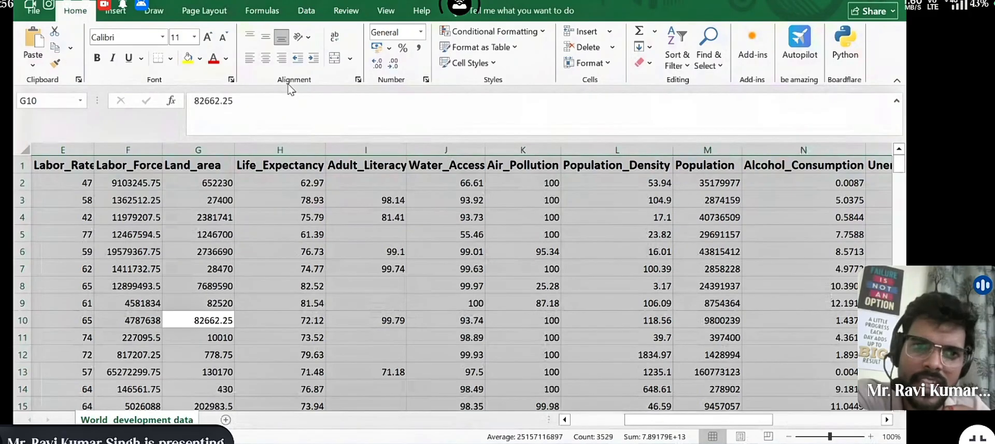
left_click(251, 58)
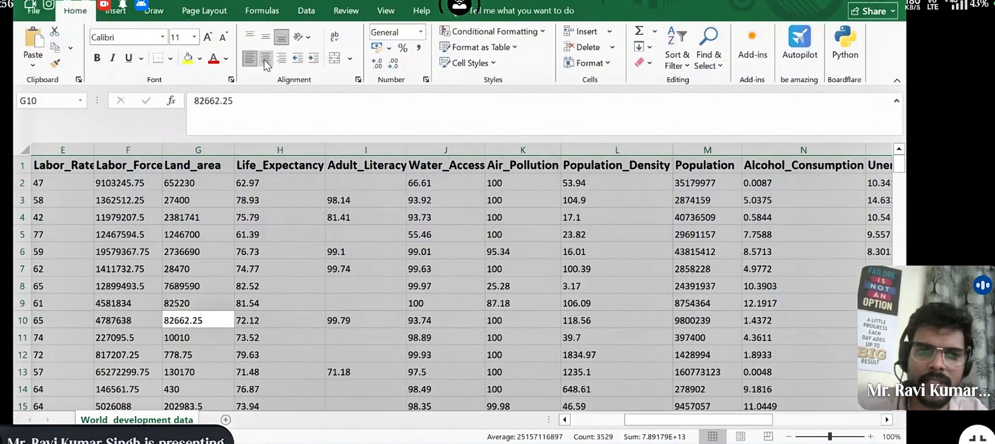
left_click(265, 60)
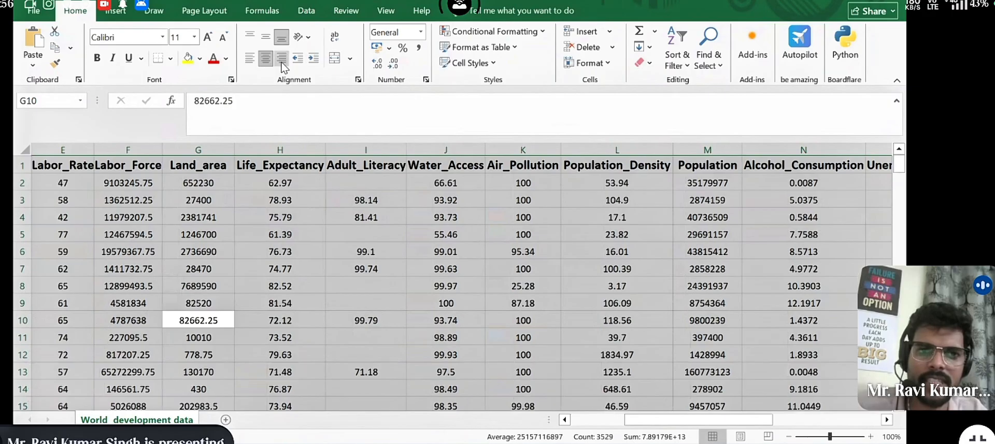
left_click(281, 59)
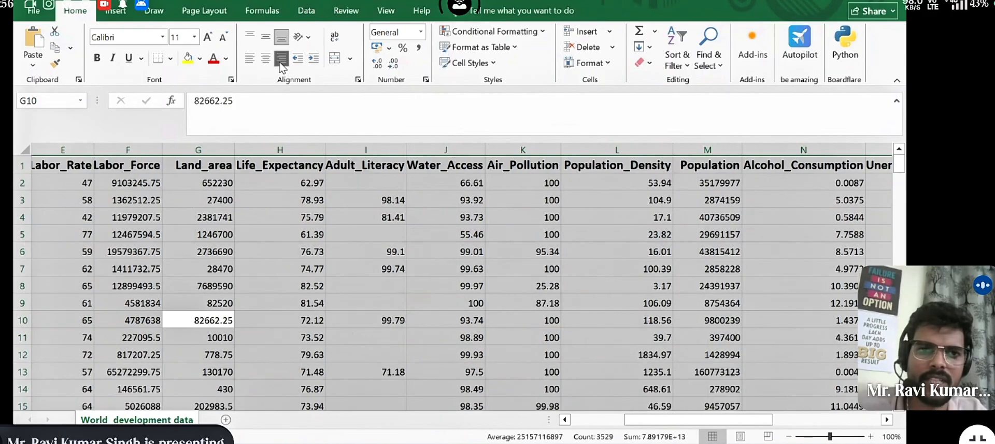
left_click(268, 64)
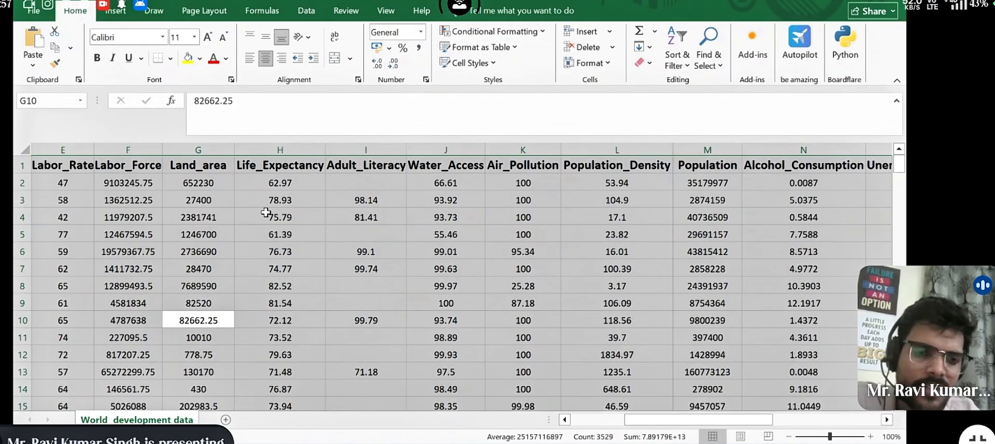
- Apply All Borders to every cell of the dataset
left_click(169, 61)
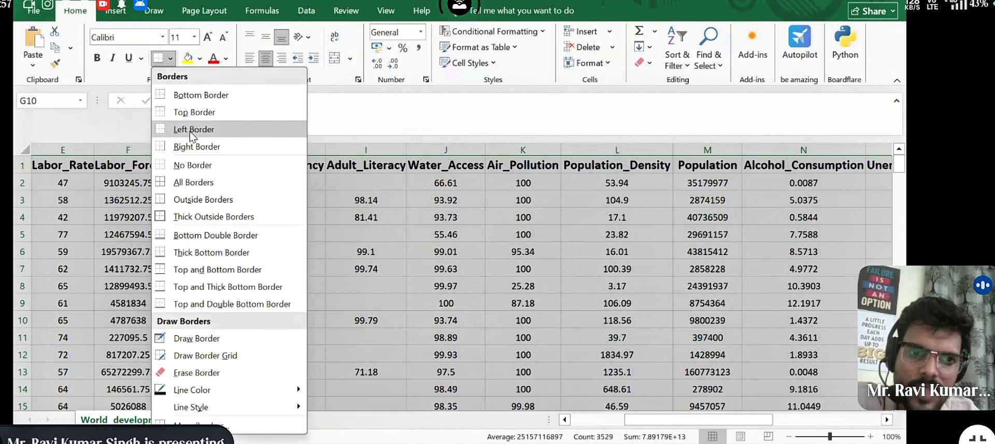
left_click(196, 182)
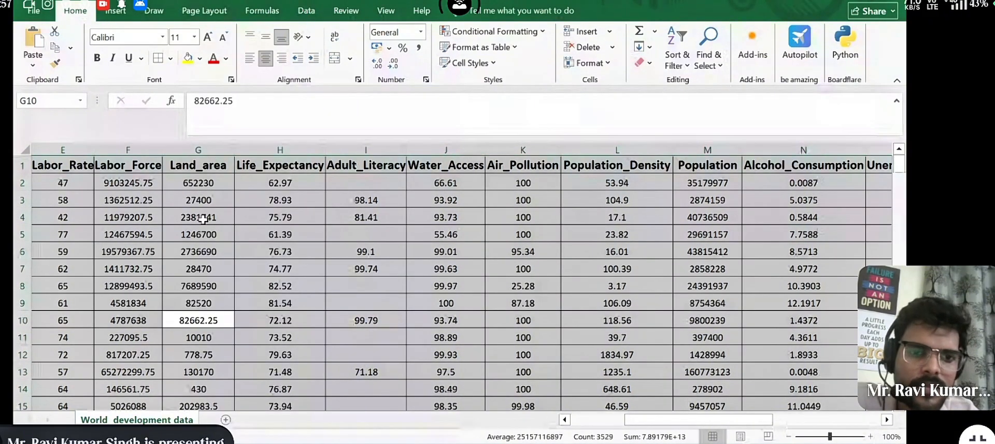
left_click(255, 269)
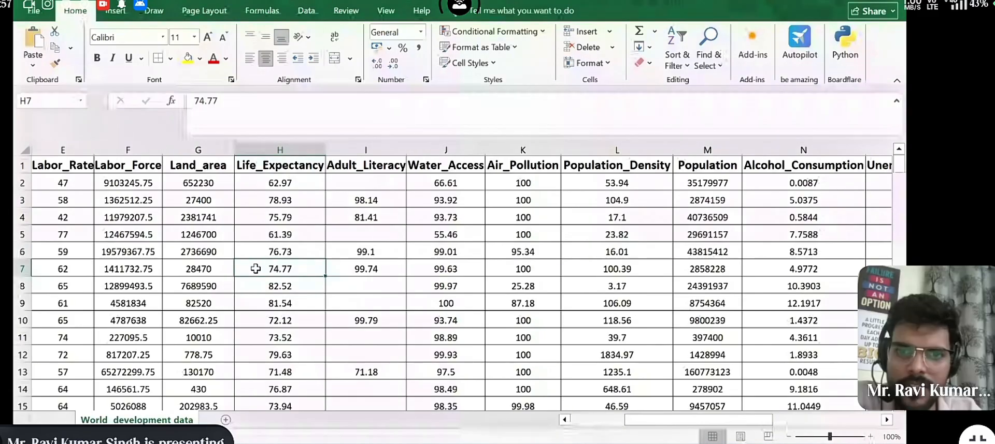
- Convert the whole dataset, A1:T187, into a table with its first row as headers
key("ctrl+a")
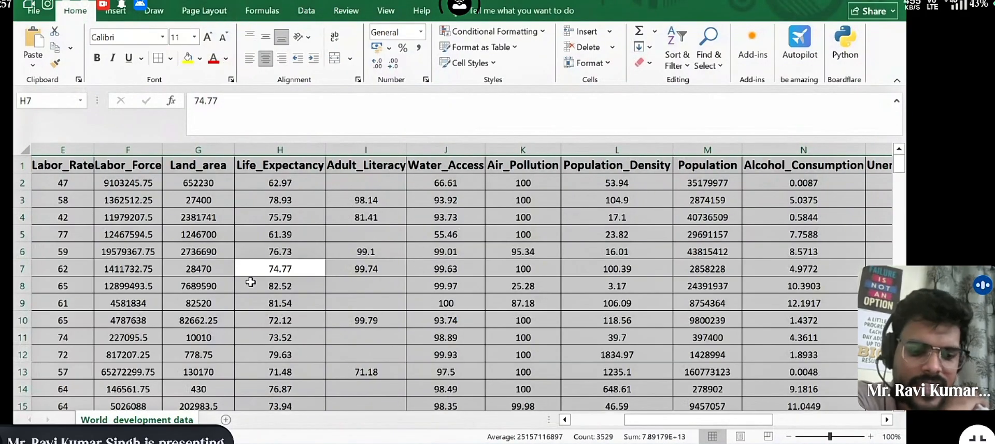
key("ctrl+t")
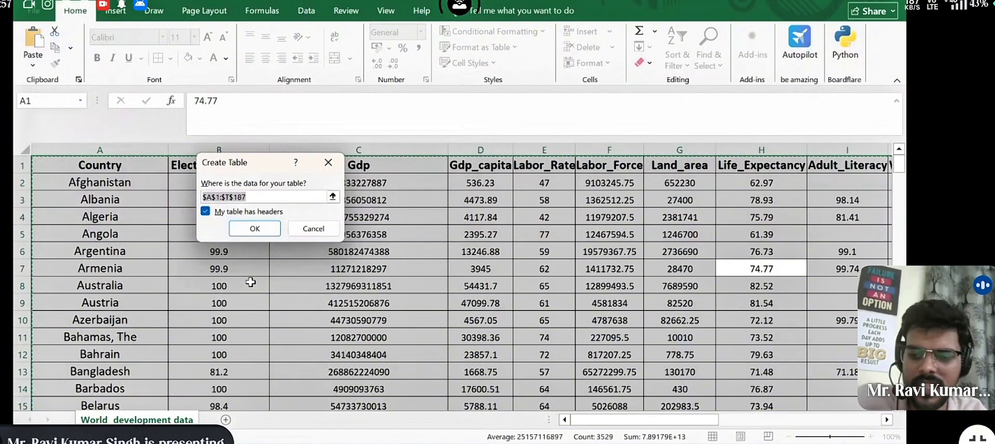
key("Return")
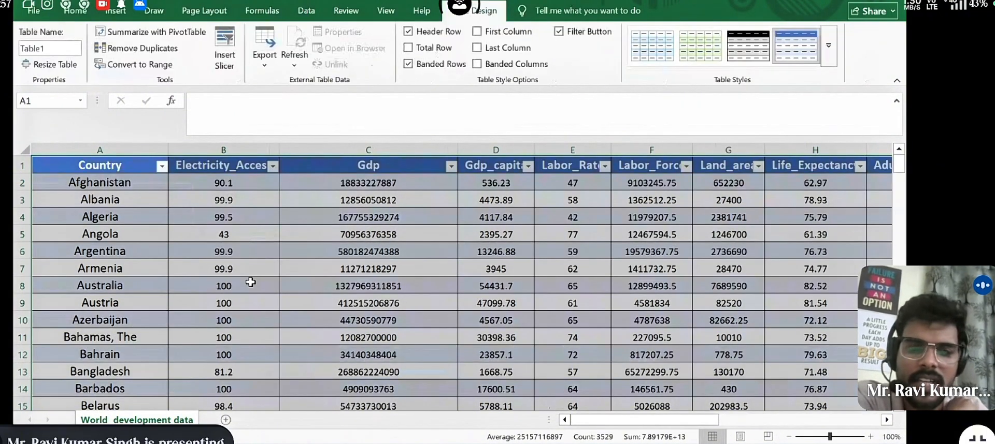
- Apply the light table style with a solid orange header row to the table
left_click(829, 47)
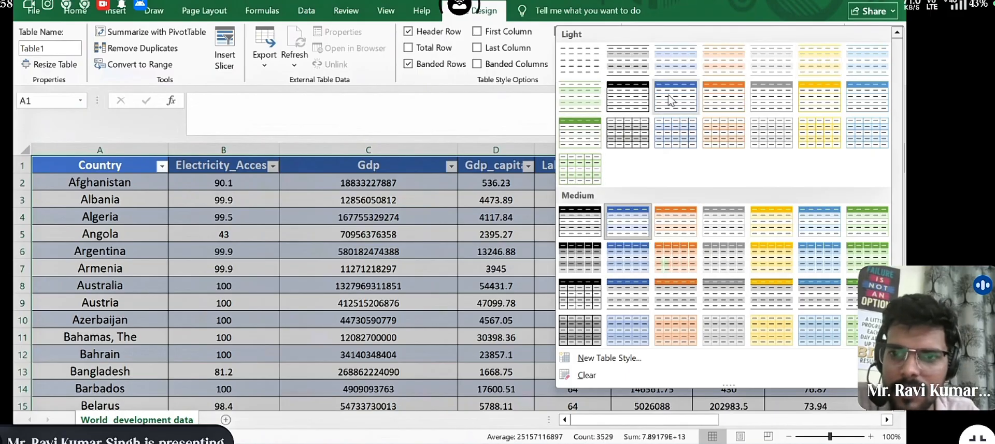
left_click(728, 96)
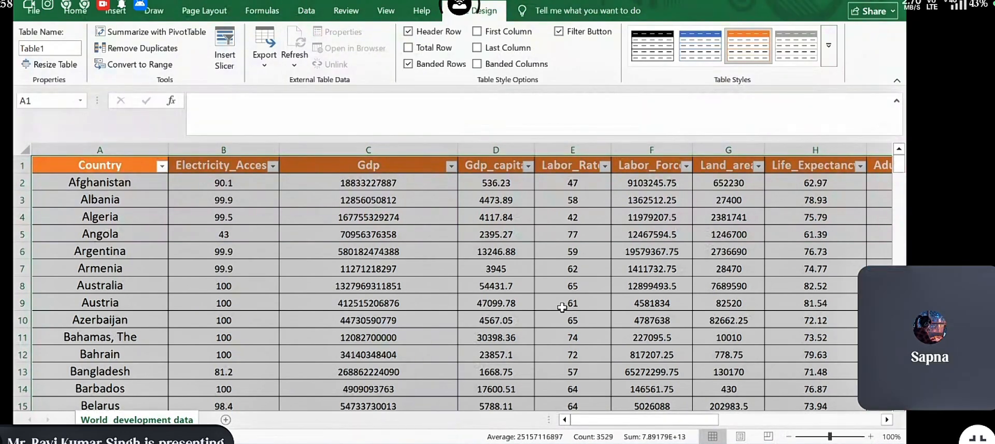
left_click(395, 218)
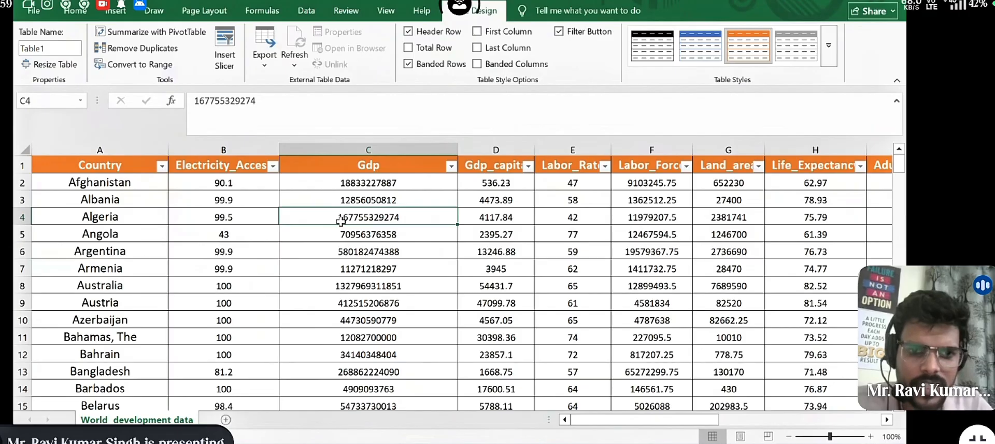
- Turn off the filter buttons in the table's header row and select the Country column's data
key("ctrl+a")
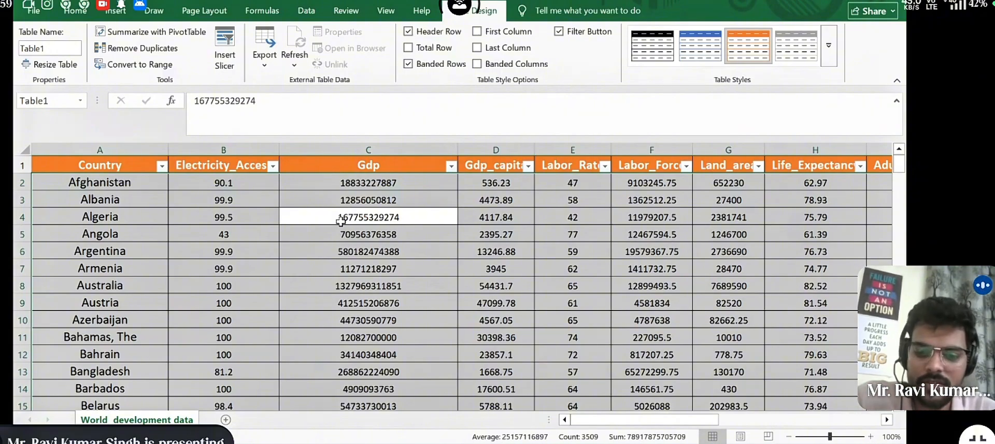
key("ctrl+shift+l")
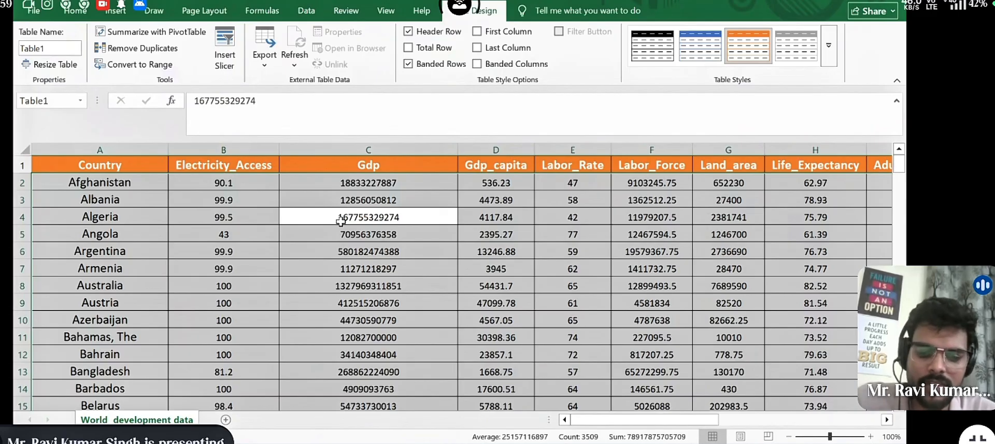
key("ctrl+shift+l")
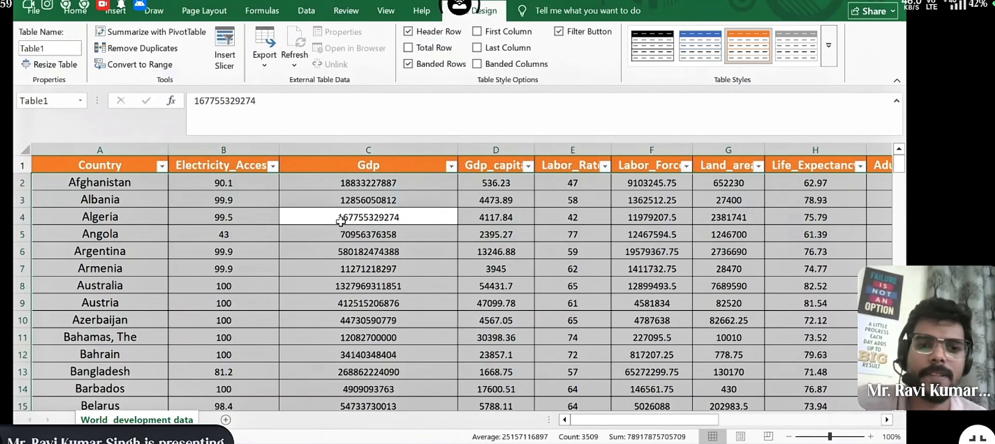
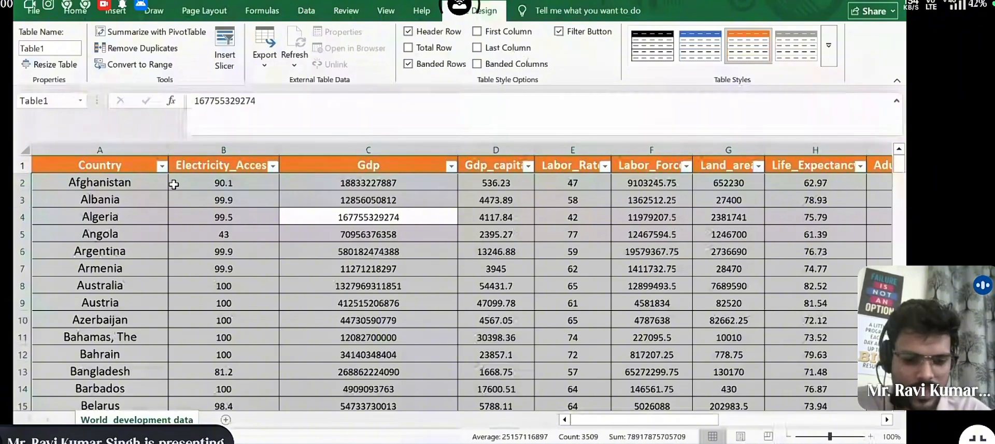
key("ctrl+shift+l")
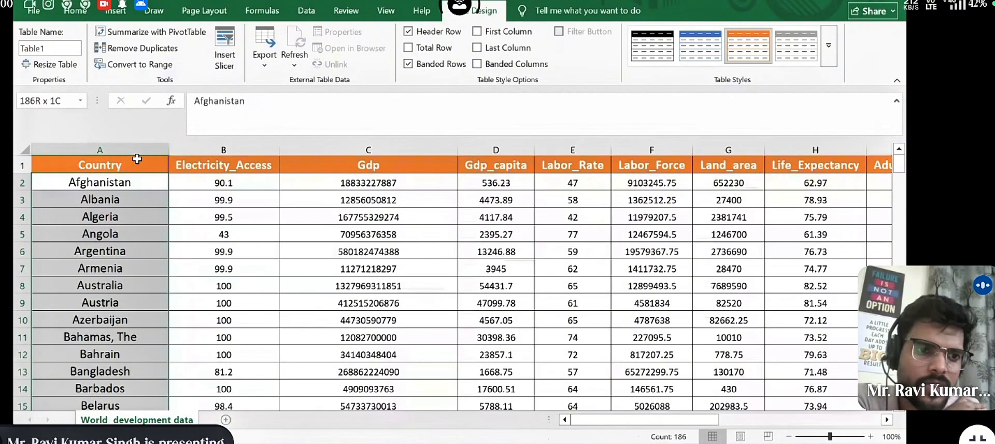
left_click(137, 158)
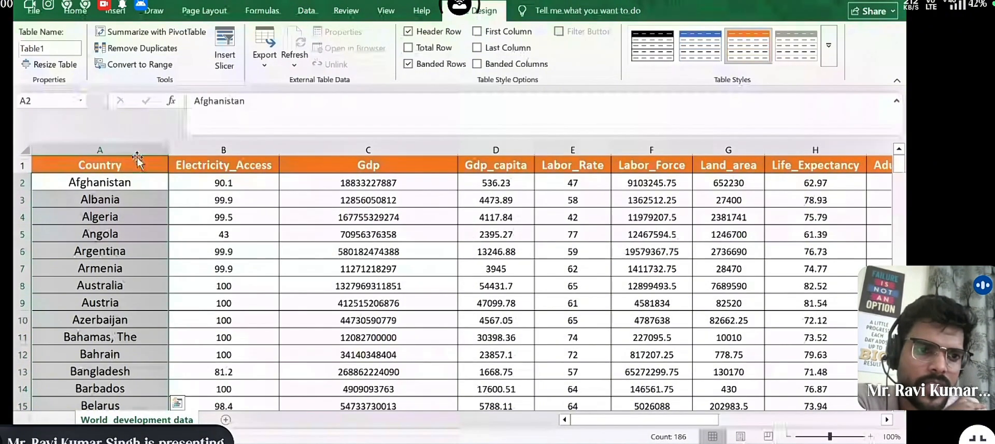
left_click(135, 149)
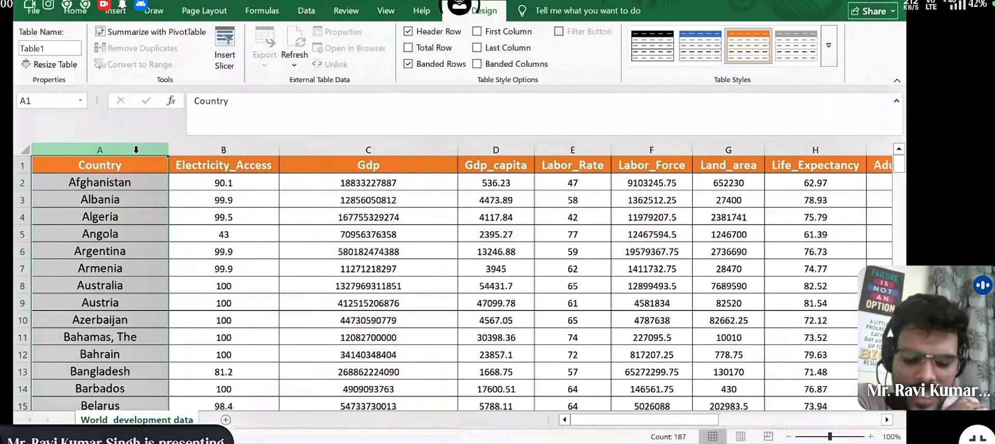
right_click(136, 154)
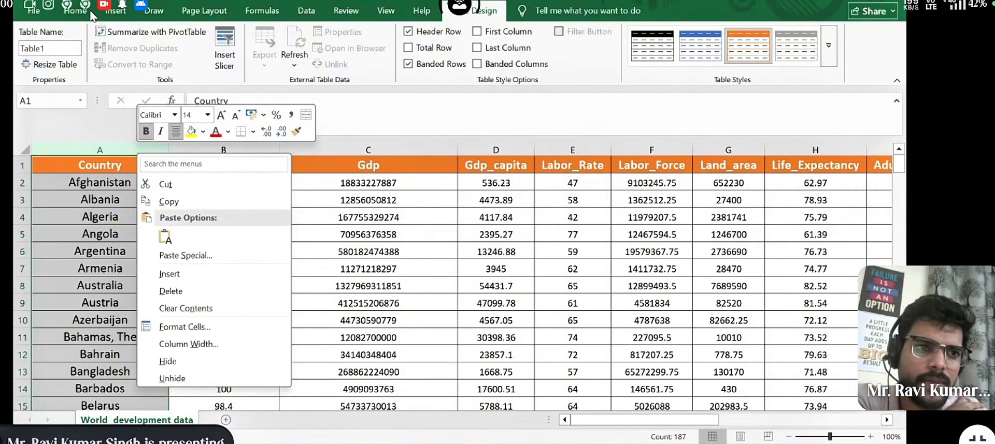
left_click(106, 16)
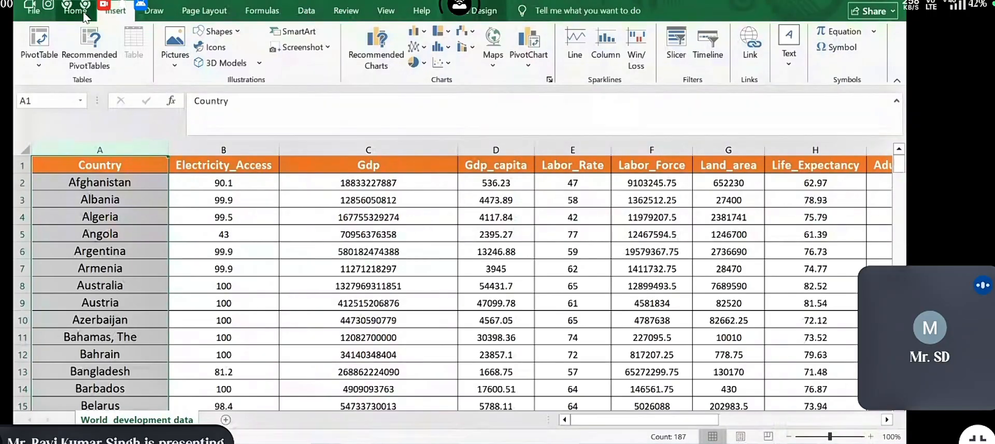
left_click(83, 15)
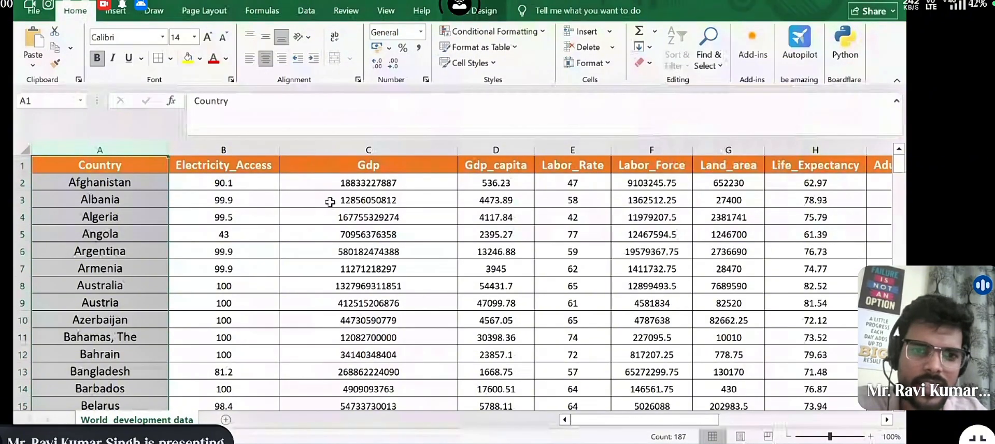
left_click(154, 145)
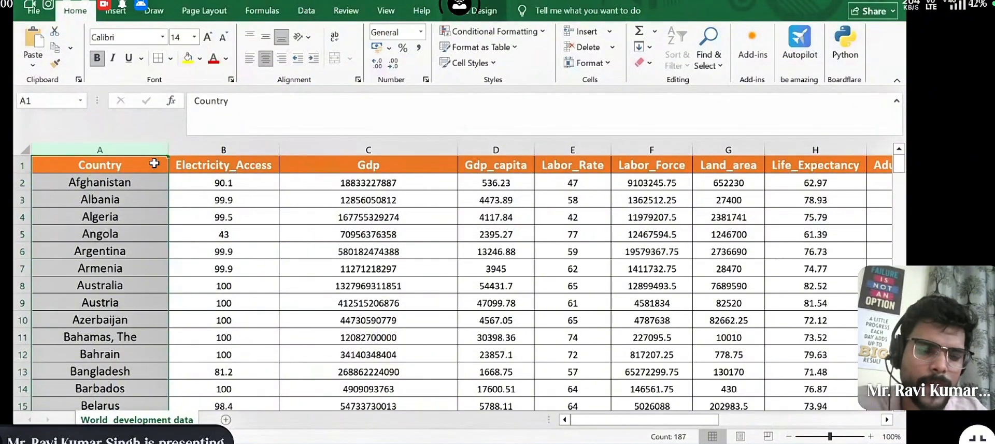
left_click(154, 164)
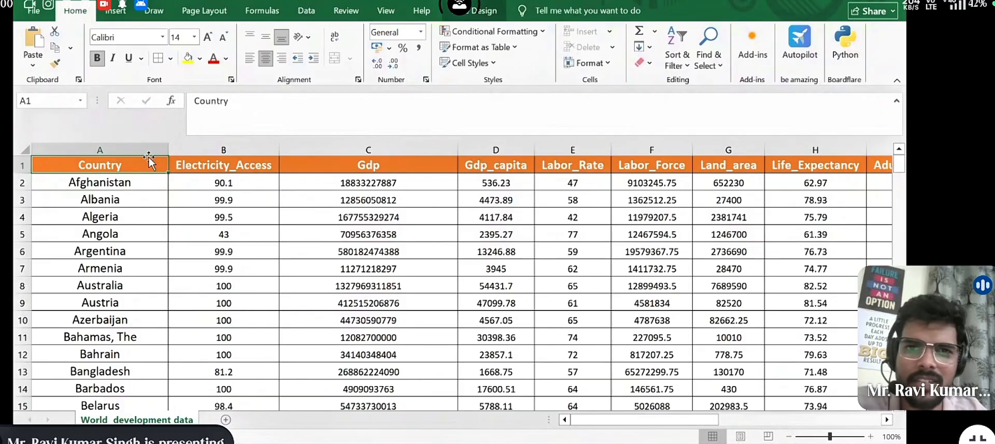
left_click(189, 227)
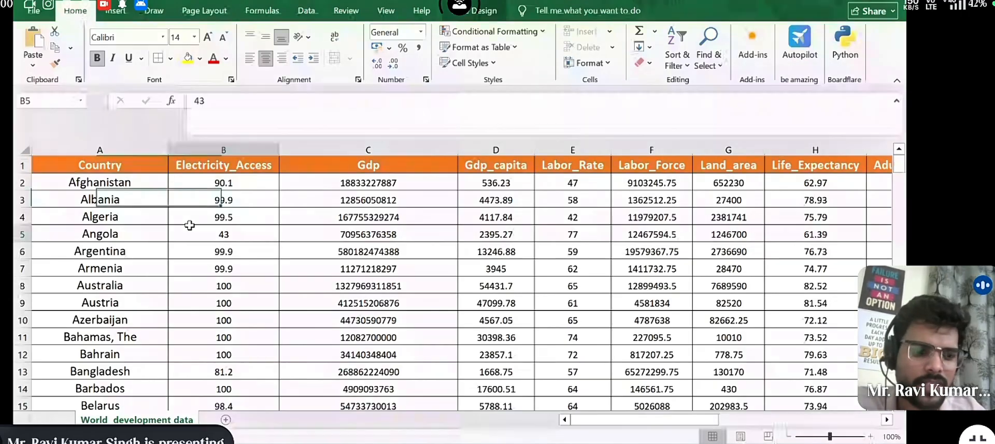
key("ctrl+a")
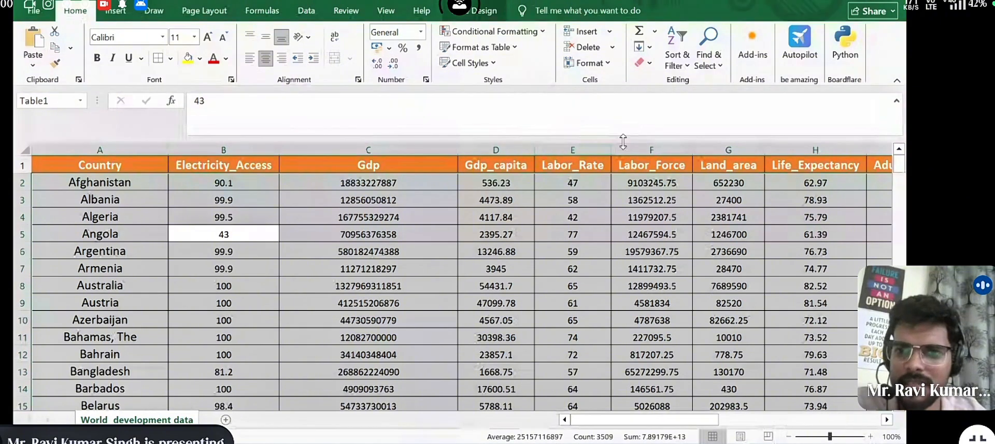
left_click(687, 66)
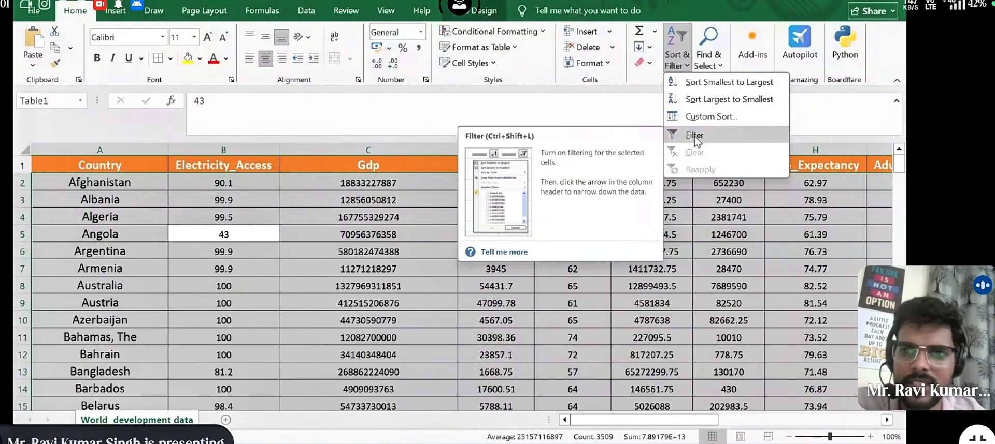
left_click(257, 239)
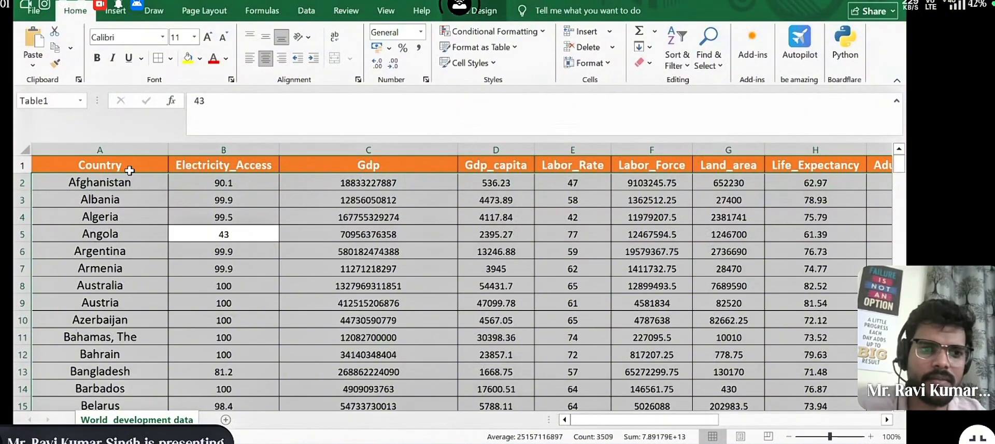
- Select the whole World development data table and turn on the filter buttons in its header row
left_click(138, 213)
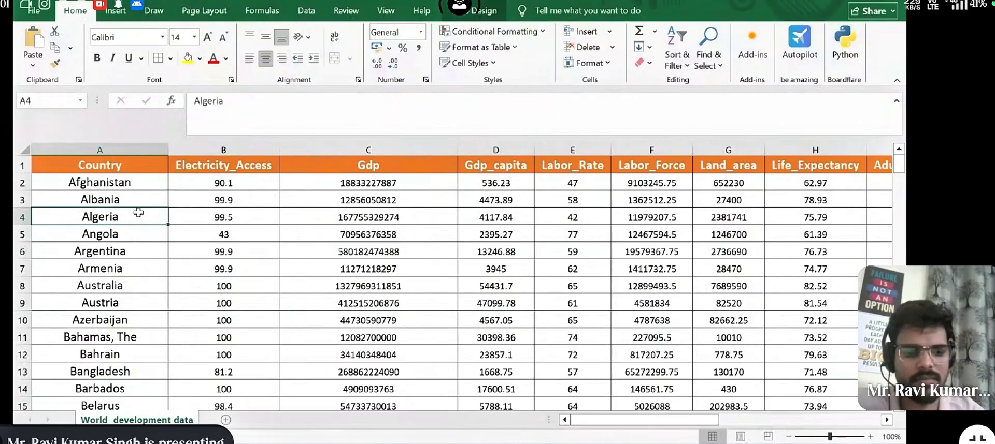
key("ctrl+a")
scroll(139, 213, "right", 5)
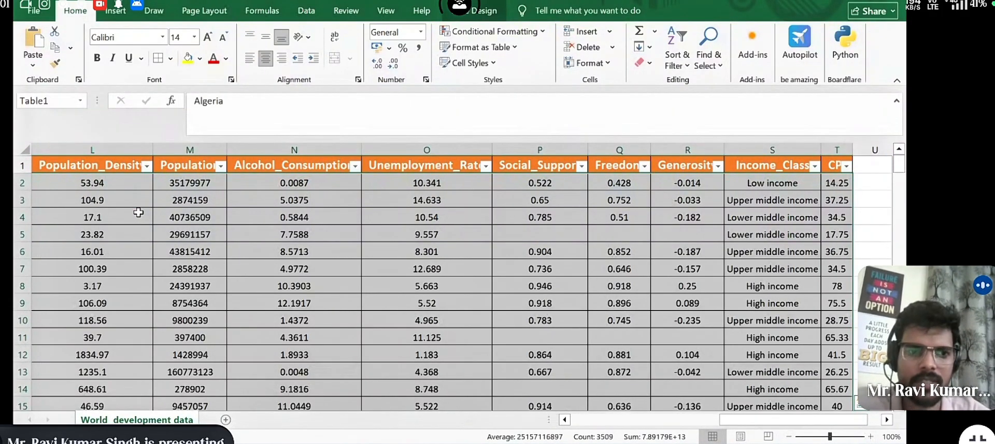
left_click(138, 213)
scroll(138, 213, "left", 6)
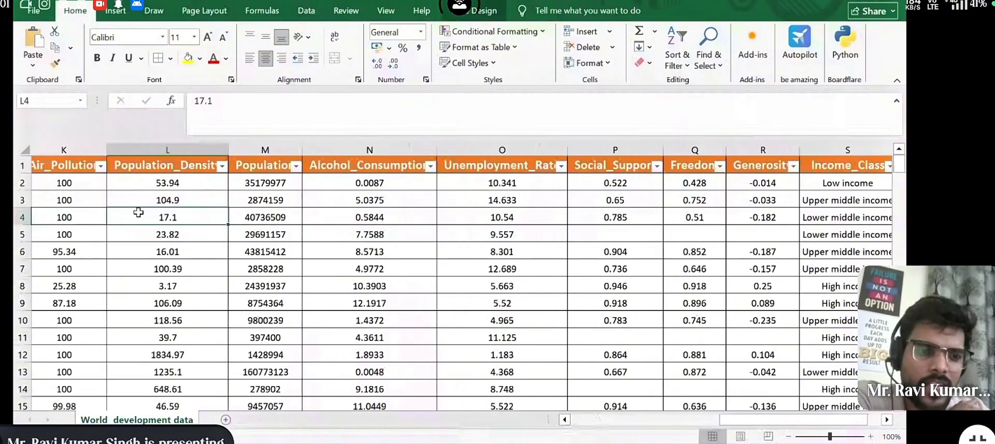
scroll(138, 213, "left", 1)
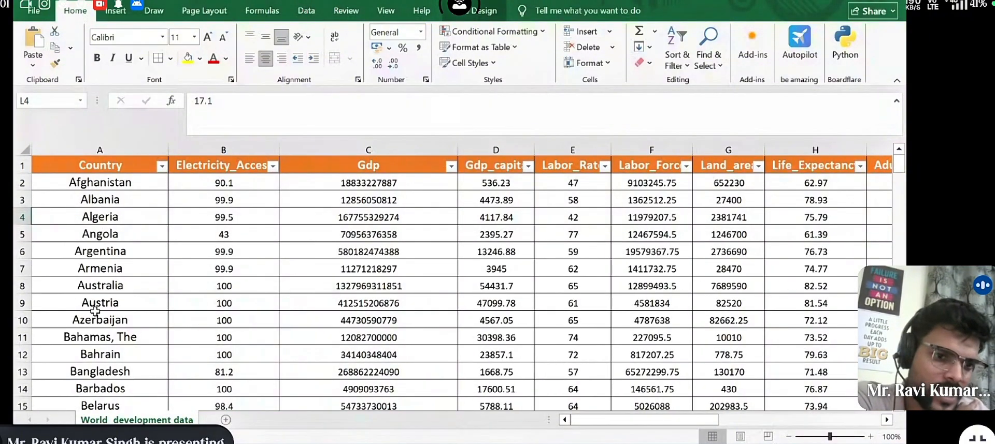
- Sort the table by the Country column from Z to A, and restore the A to Z order
scroll(97, 317, "down", 4)
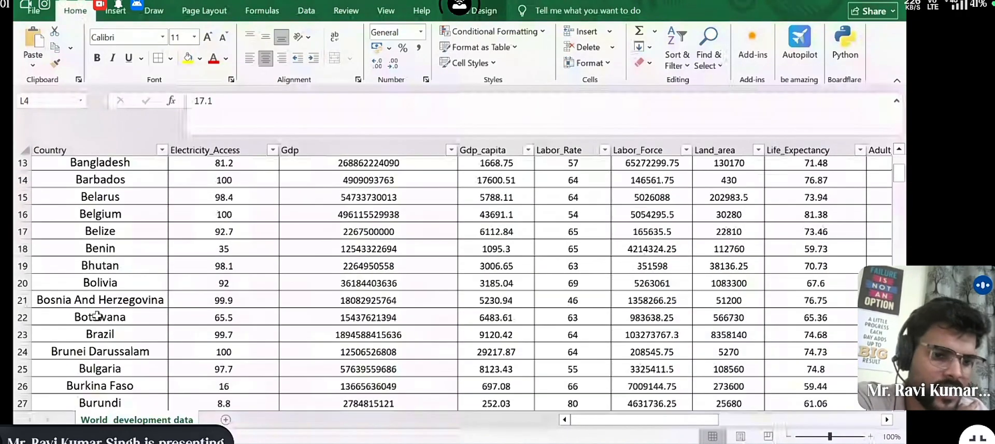
scroll(97, 316, "up", 4)
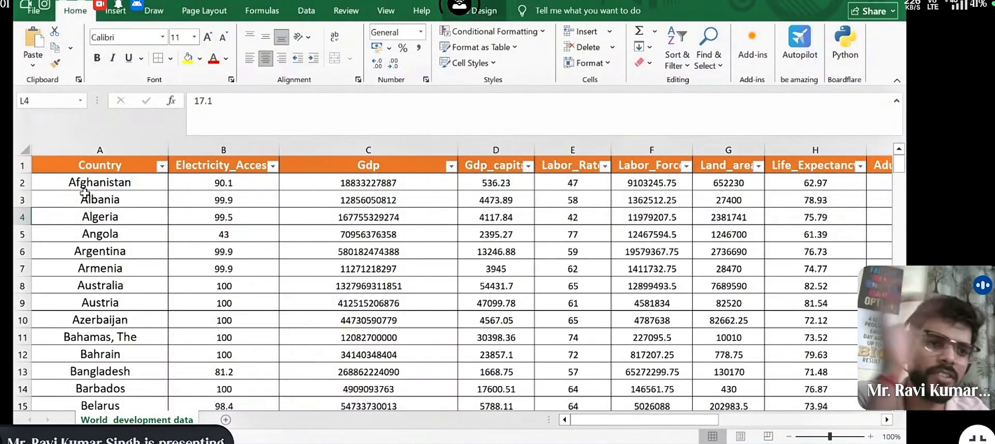
left_click(162, 167)
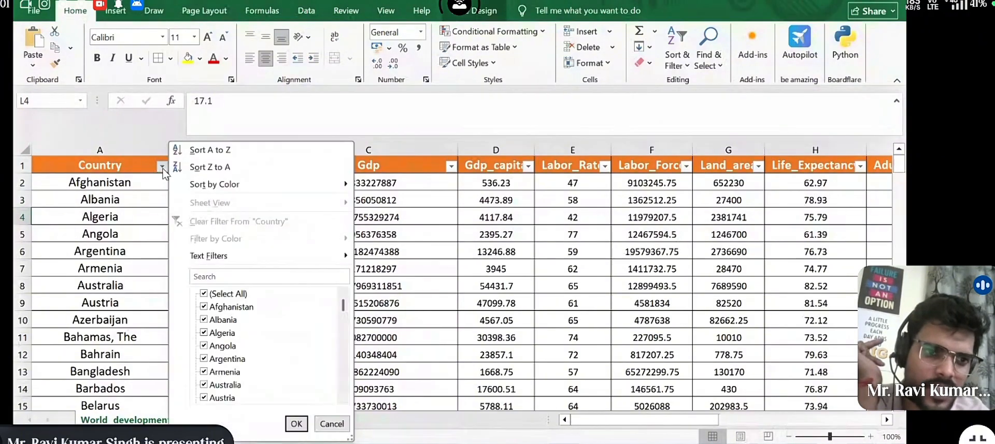
left_click(205, 166)
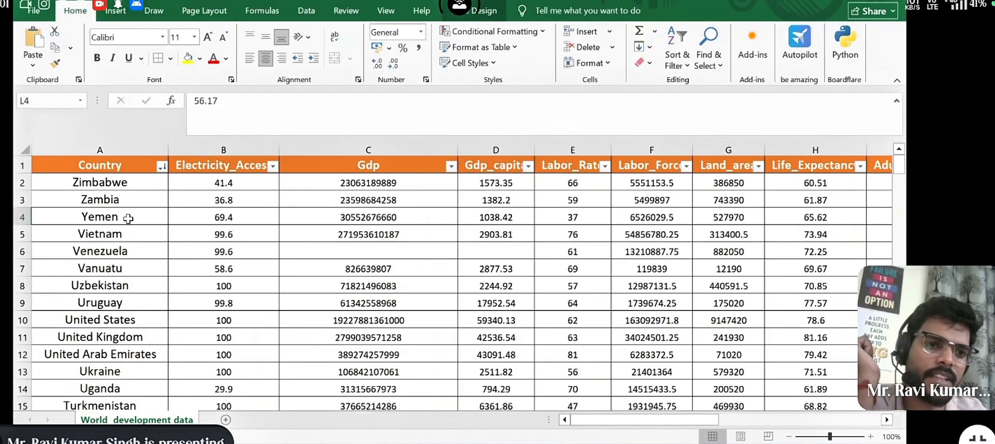
left_click(162, 167)
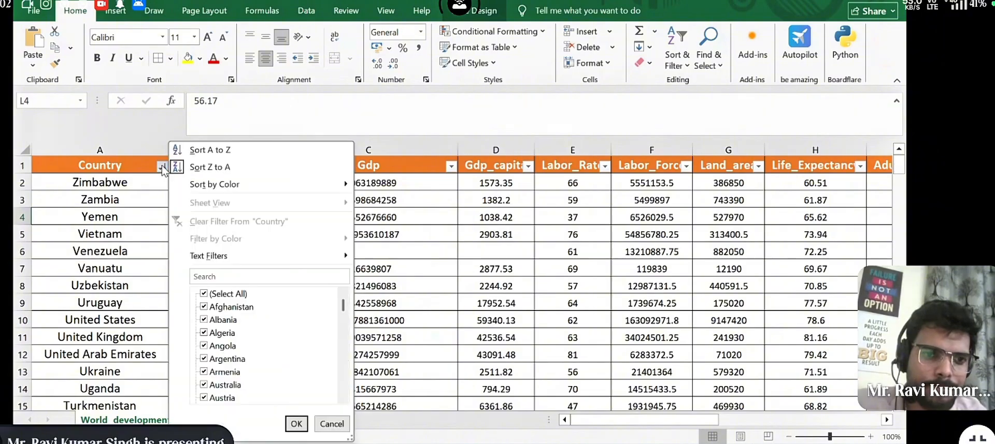
left_click(220, 150)
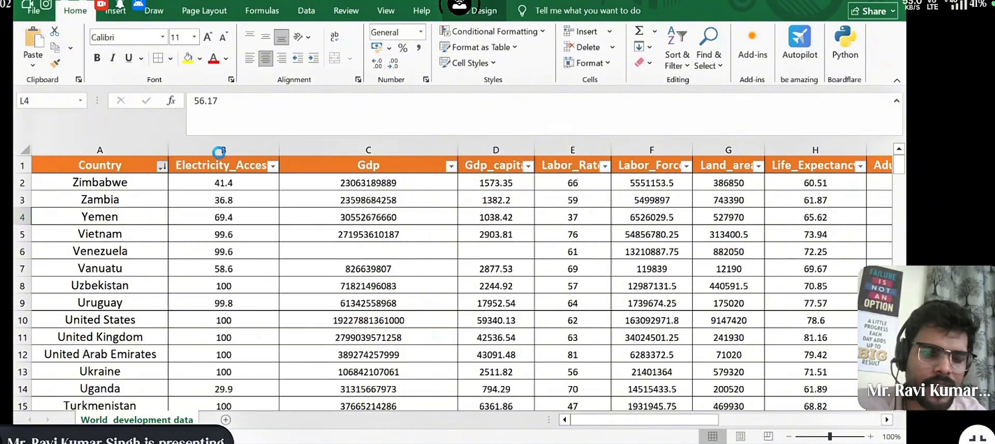
left_click(162, 166)
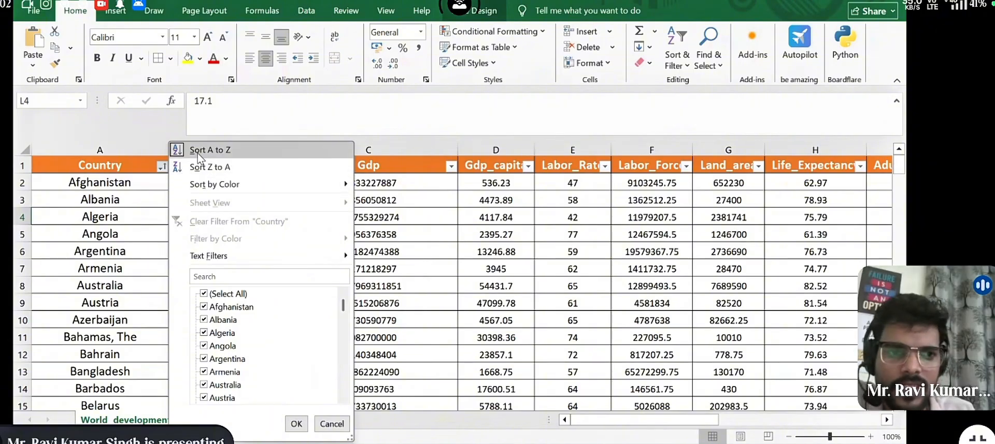
left_click(153, 199)
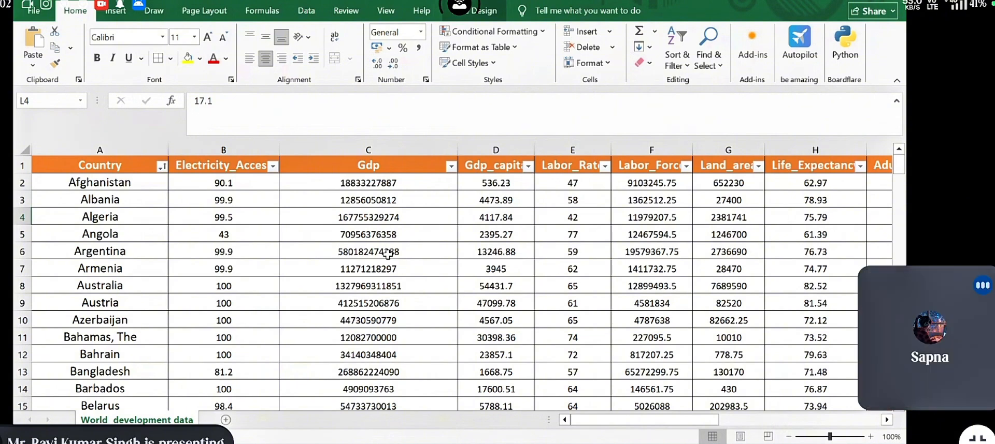
left_click(452, 167)
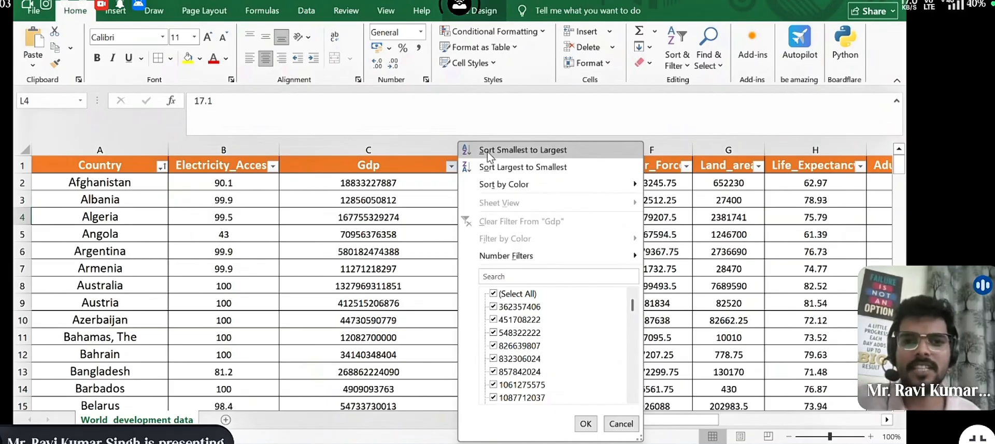
left_click(436, 201)
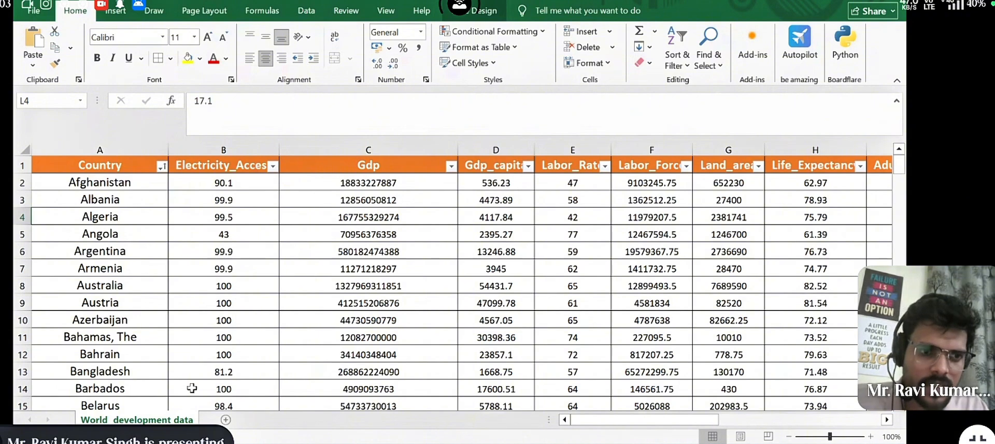
- Copy the entire Country column and paste it into column A of a new worksheet
left_click(132, 147)
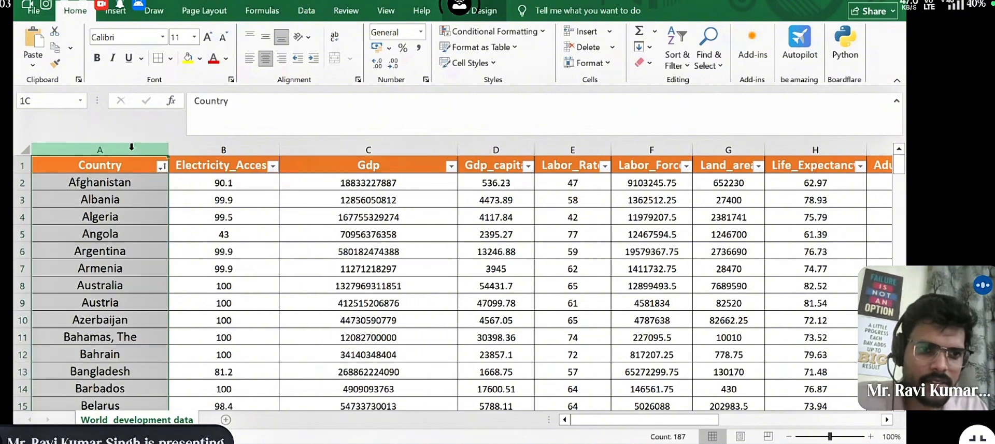
key("ctrl+c")
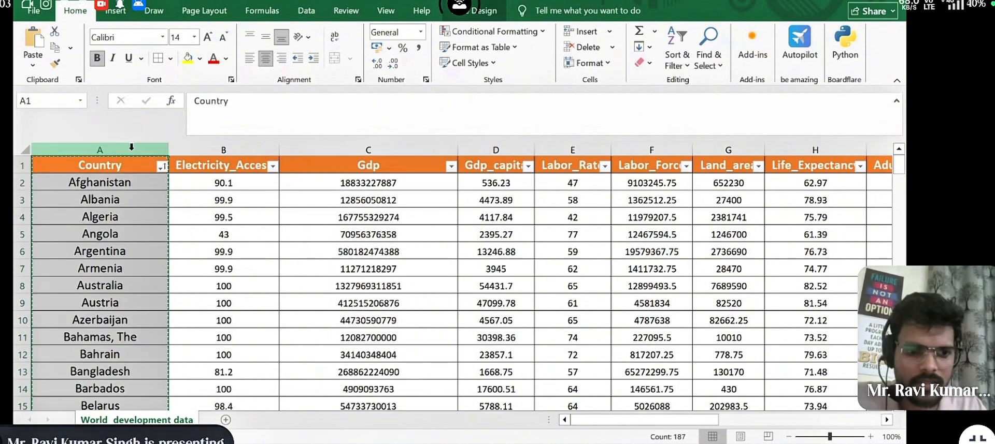
left_click(227, 422)
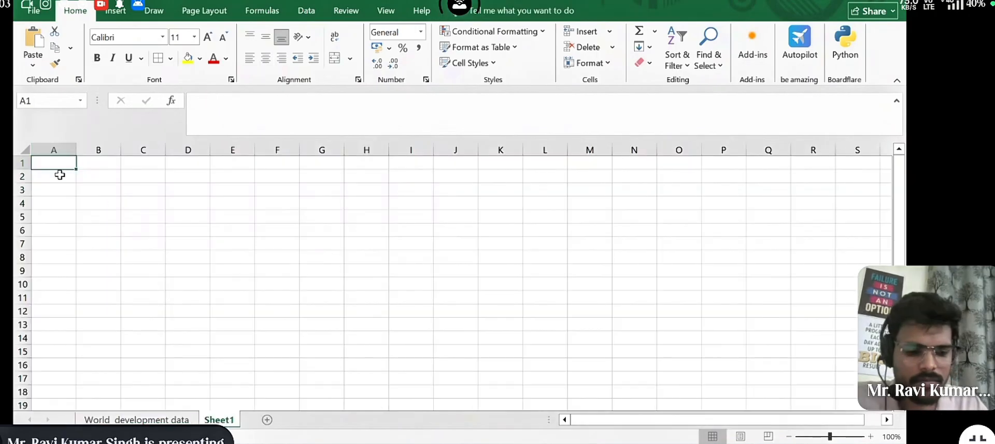
key("ctrl+v")
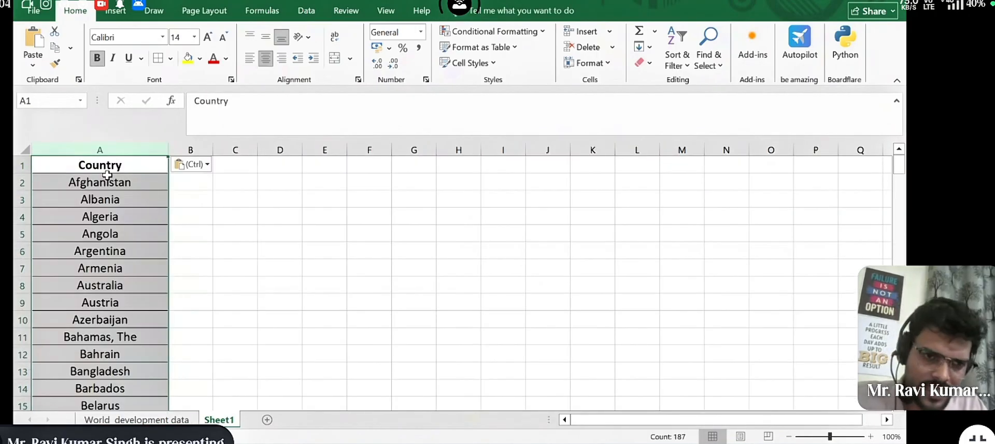
- Sort the copied Country list on Sheet1 from Z to A
left_click(137, 252)
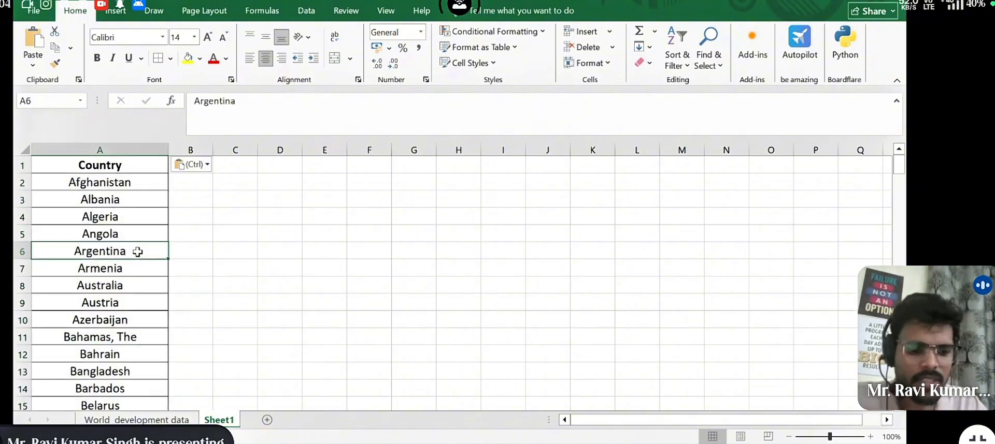
key("ctrl+a")
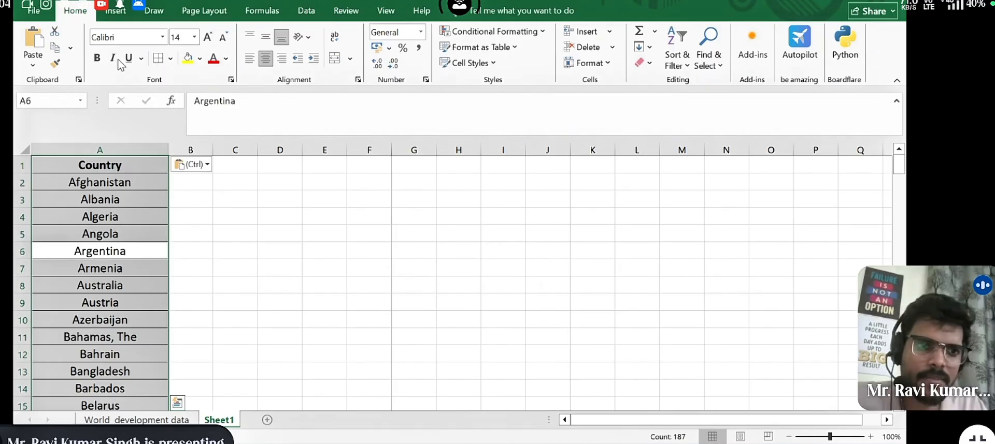
left_click(685, 65)
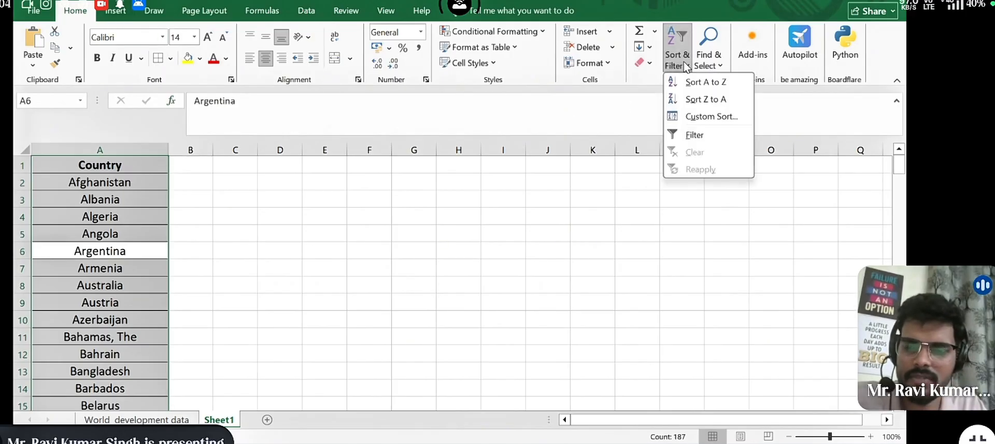
left_click(705, 100)
left_click(269, 211)
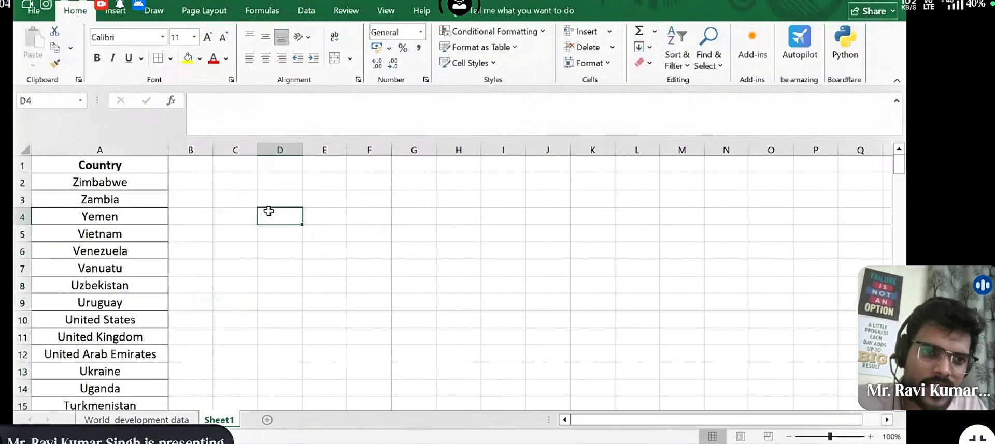
left_click(201, 182)
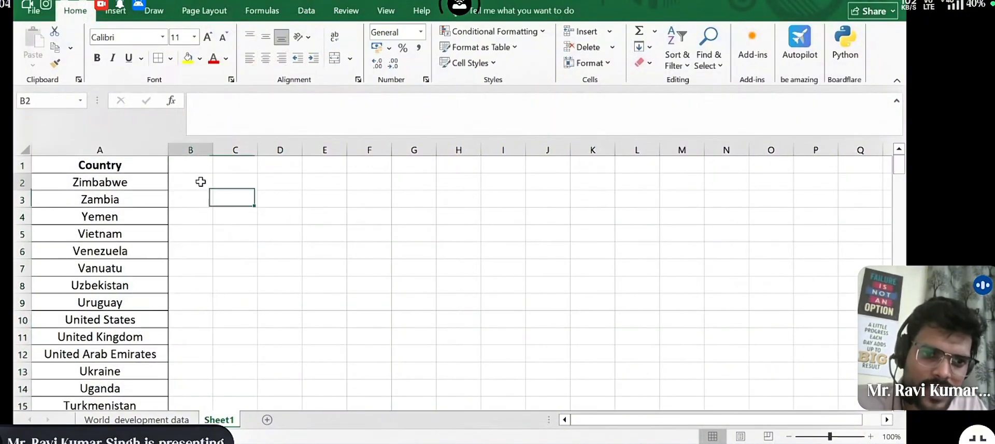
left_click(235, 184)
left_click(266, 183)
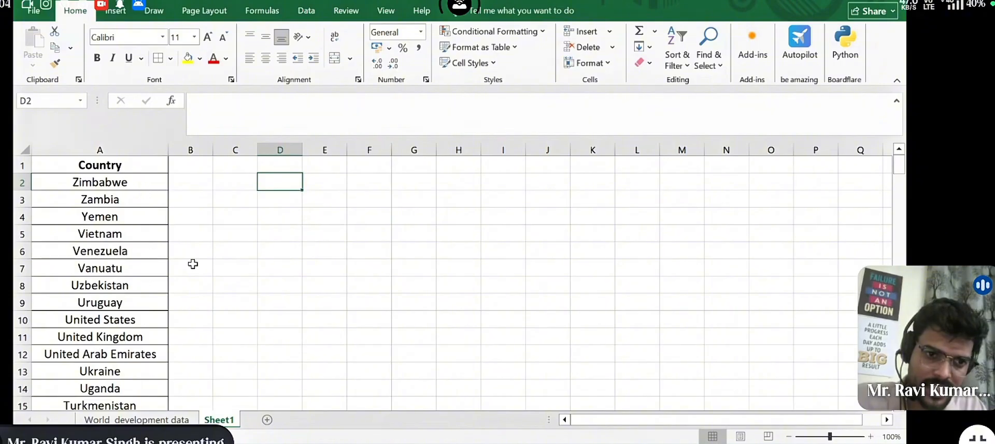
left_click(199, 186)
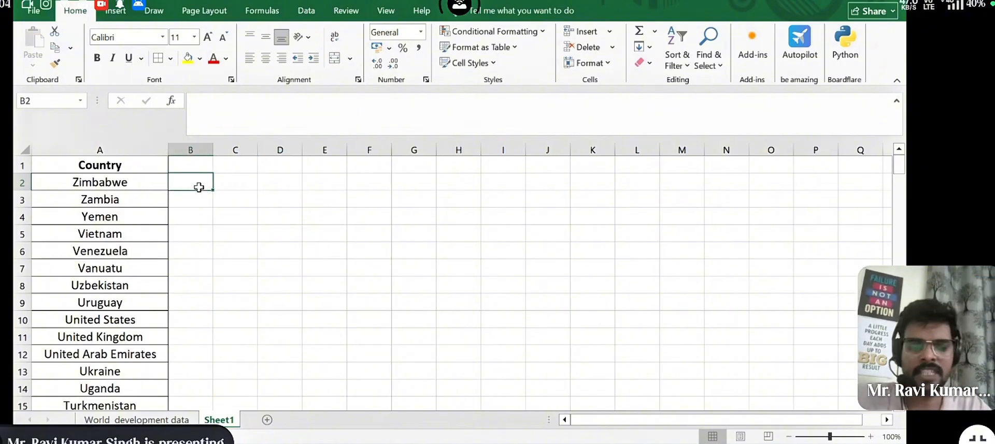
- Enter 34, 56 and 67 in cells B2 to B4, beside Zimbabwe, Zambia and Yemen
type("34")
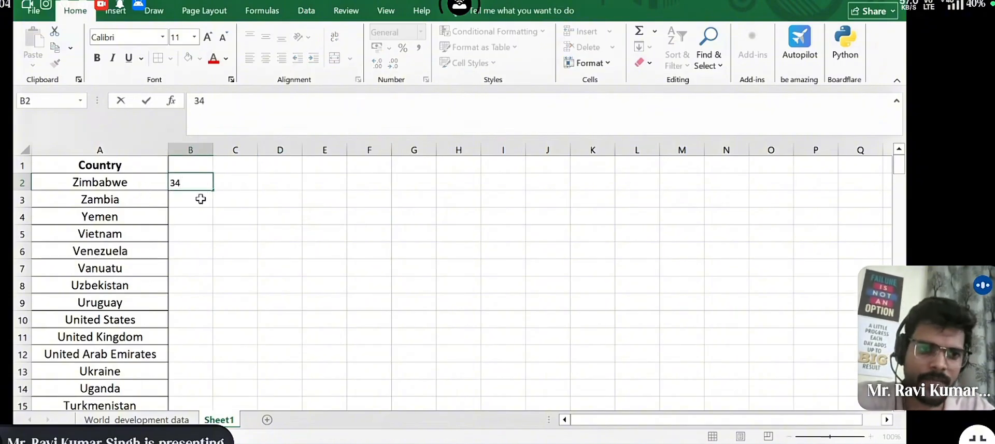
key("Return")
type("56")
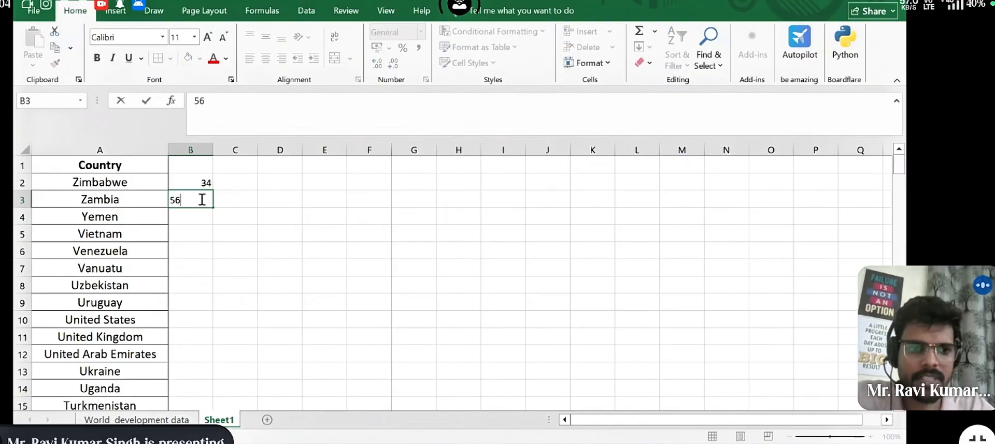
key("Return")
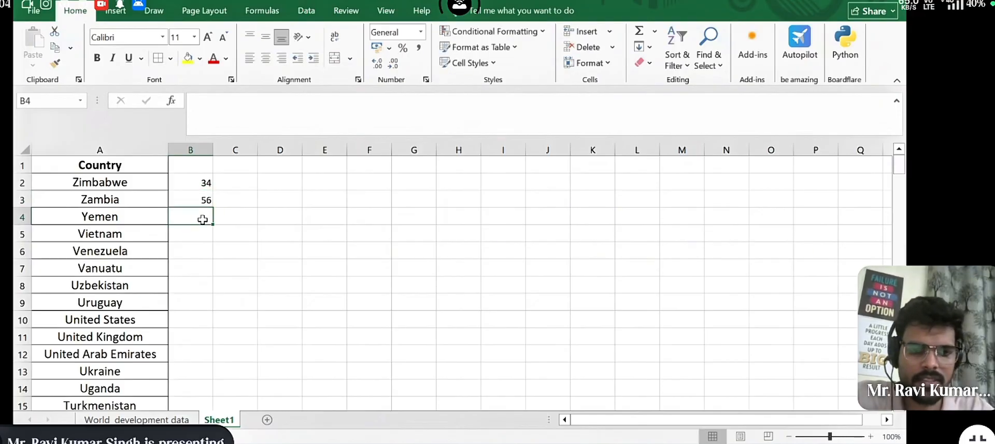
type("67")
key("Return")
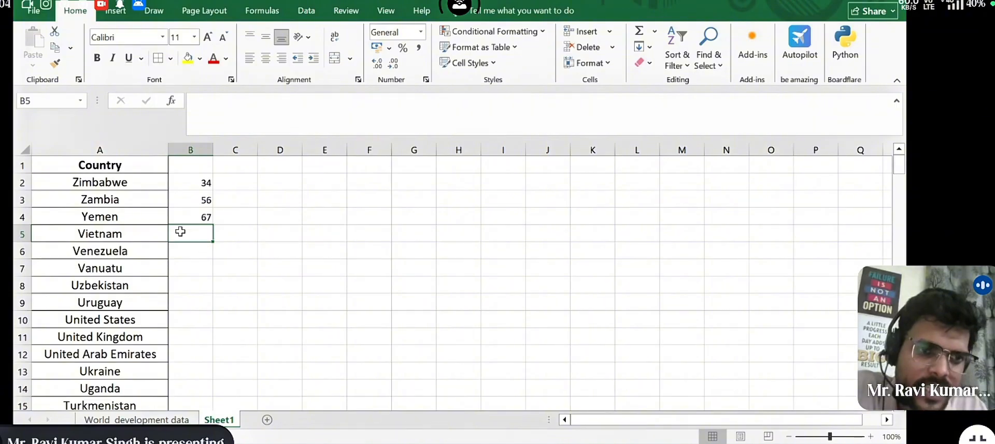
- Sort the copied Country column from A to Z with the selection expanded to the adjacent numbers, and check the last rows
left_click(111, 151)
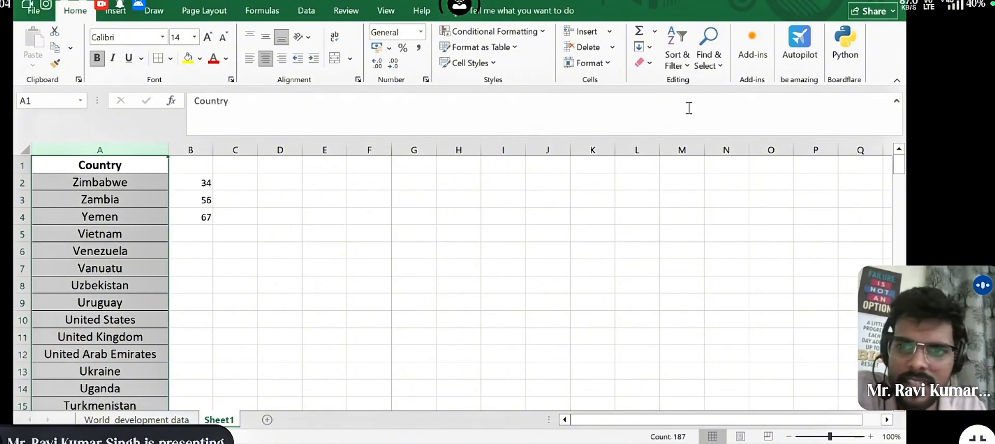
left_click(687, 68)
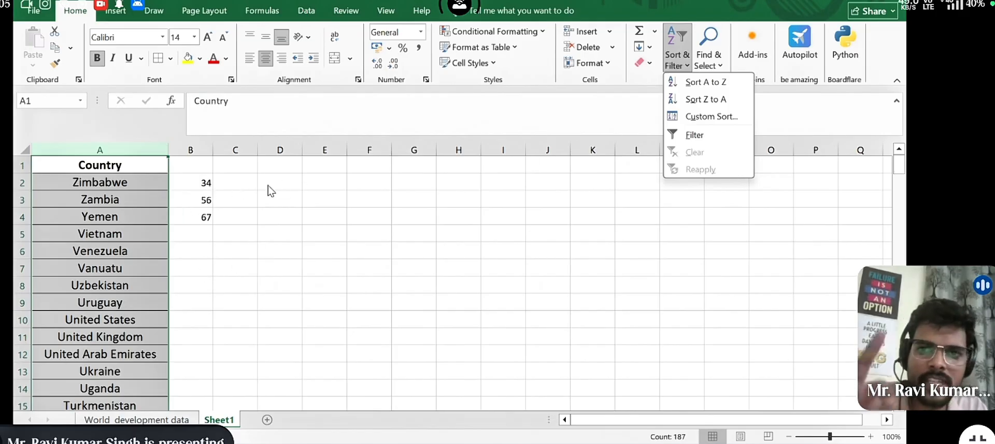
left_click(698, 83)
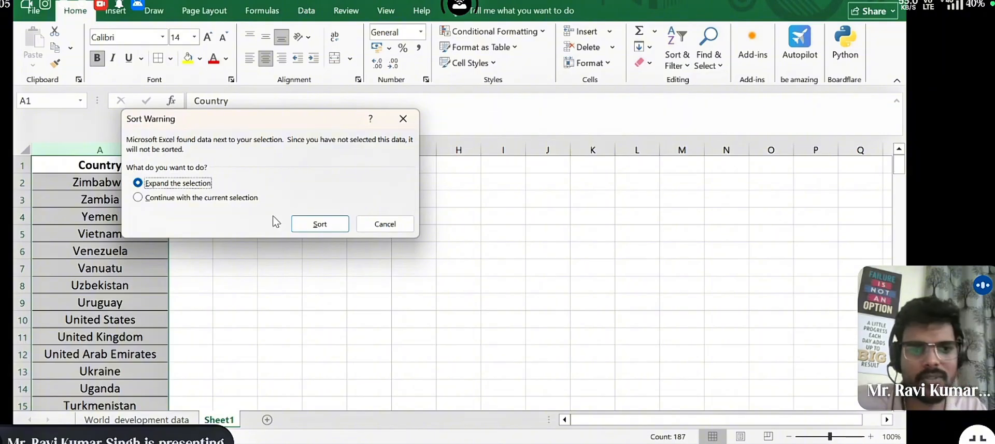
left_click(304, 223)
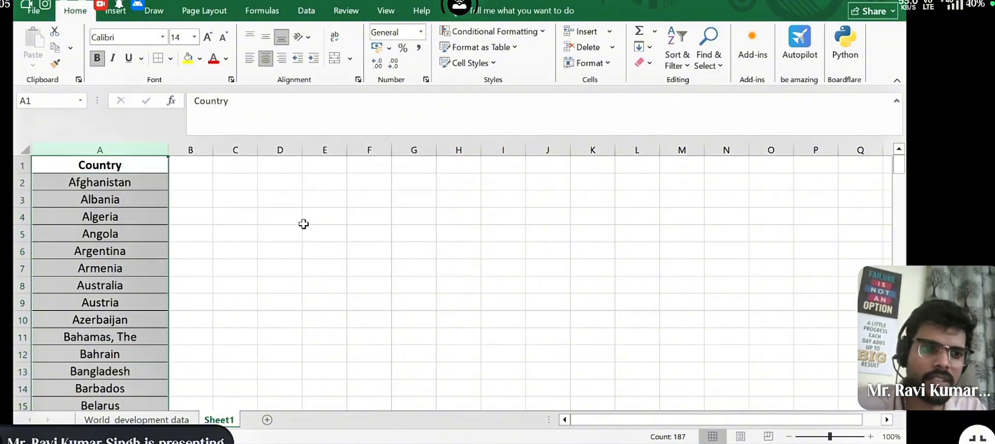
left_click(264, 234)
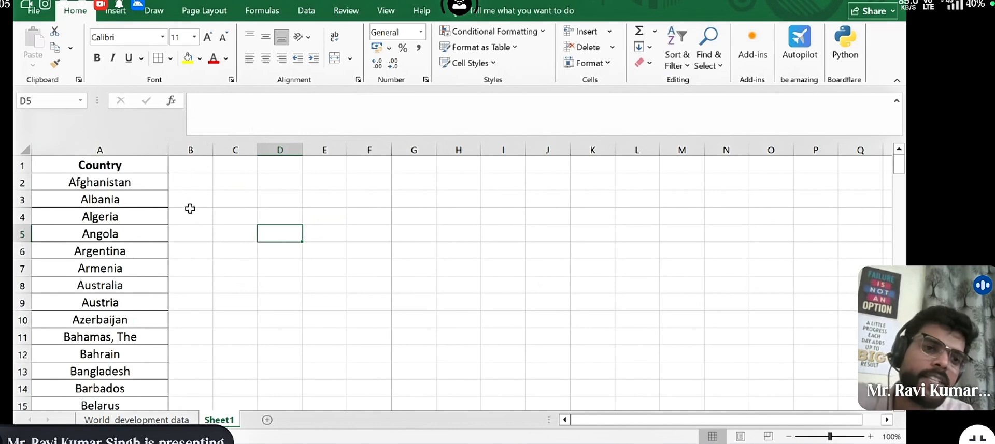
scroll(192, 207, "down", 20)
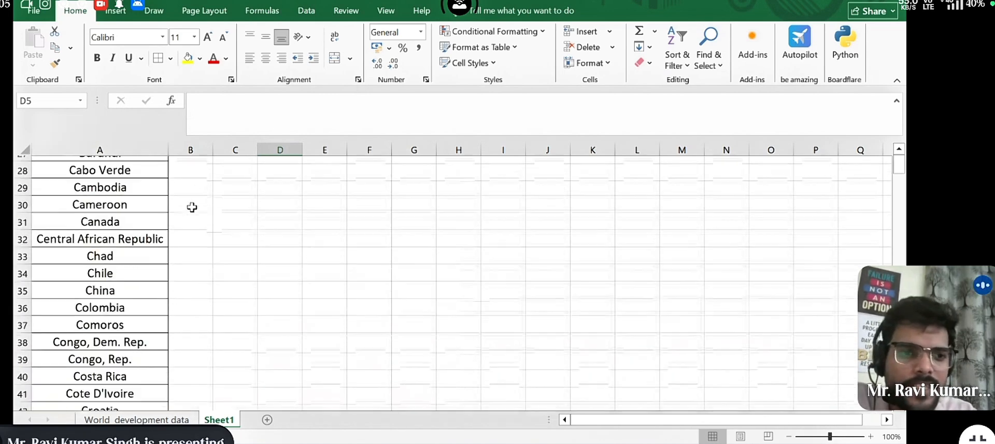
scroll(192, 208, "down", 1)
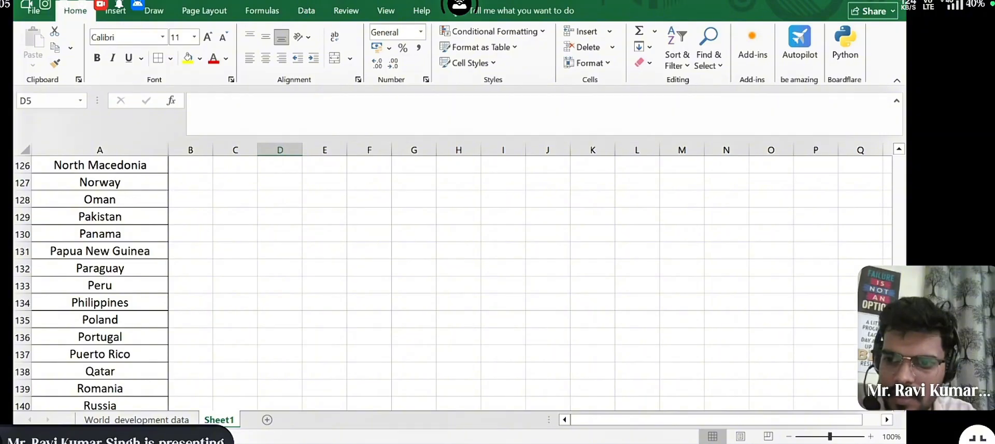
scroll(828, 327, "down", 1)
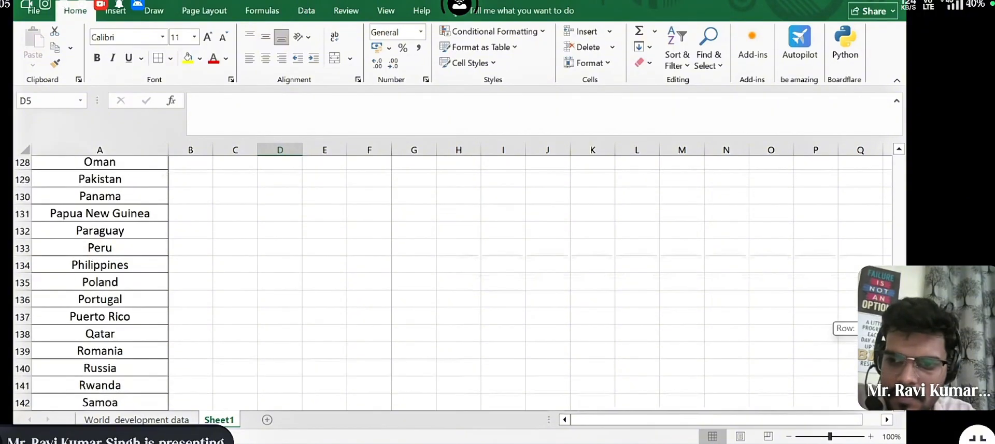
left_click_drag(899, 331, 899, 386)
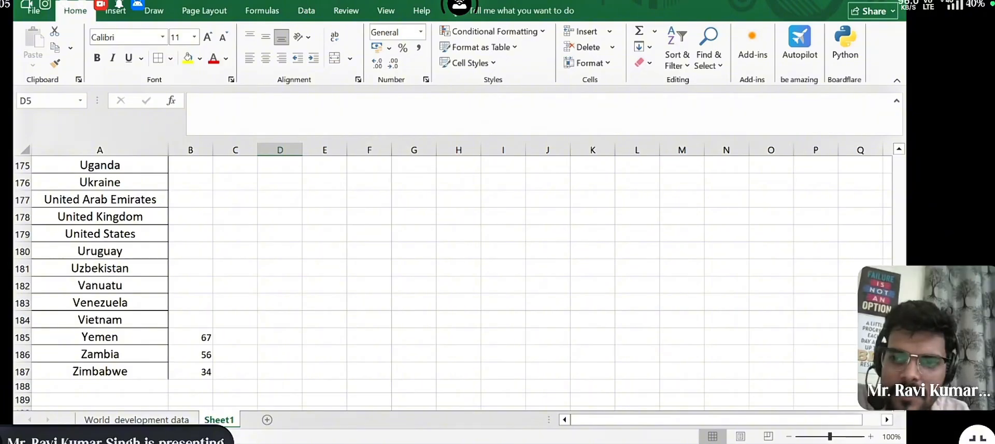
- Sort only the Country column from Z to A, continuing with the current selection so the adjacent numbers are excluded
left_click(88, 151)
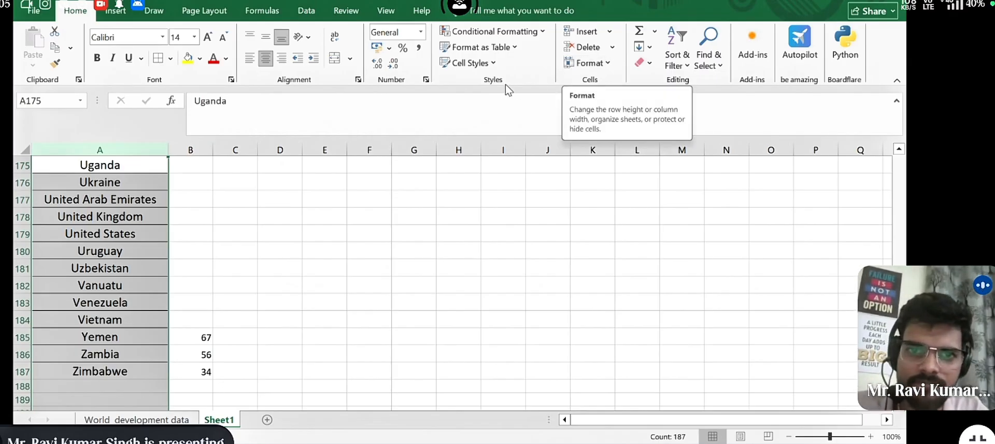
left_click(675, 65)
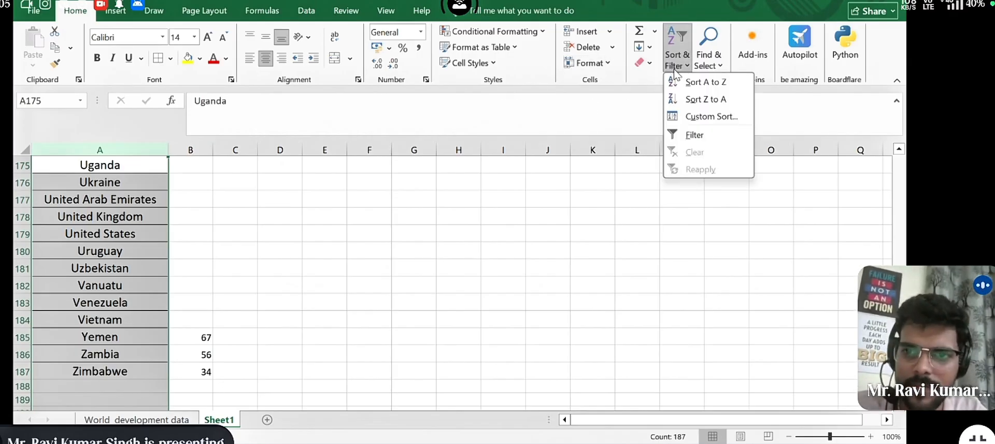
left_click(693, 100)
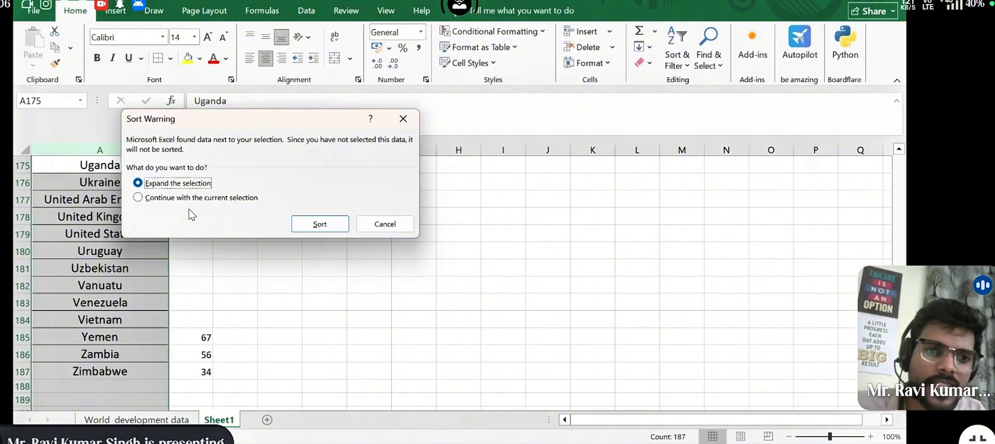
left_click(138, 200)
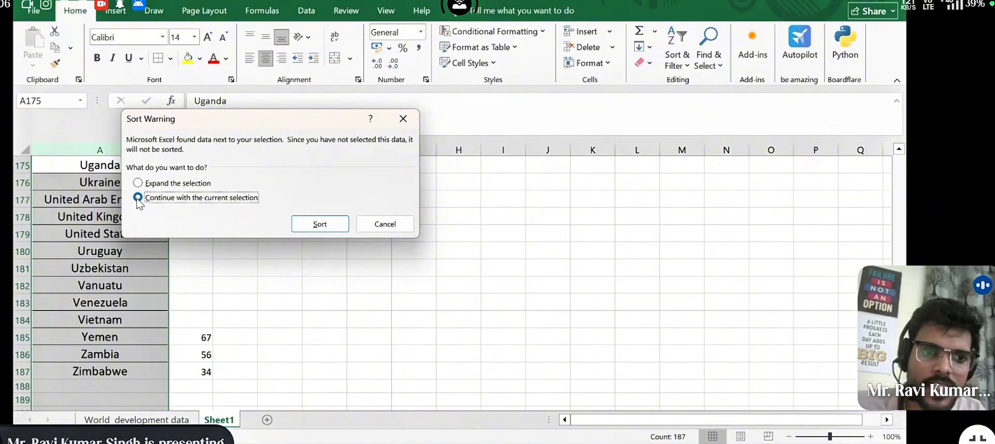
left_click(312, 222)
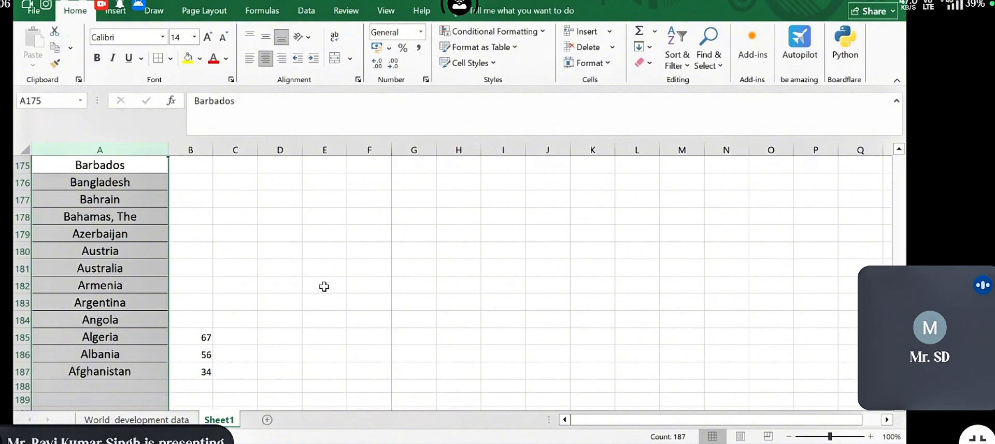
scroll(324, 286, "up", 9)
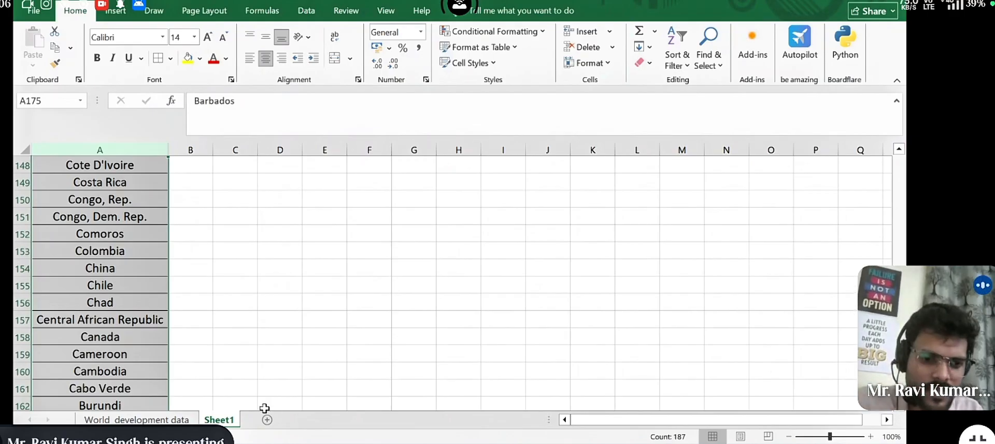
- Delete the Sheet1 worksheet from the workbook permanently
right_click(228, 426)
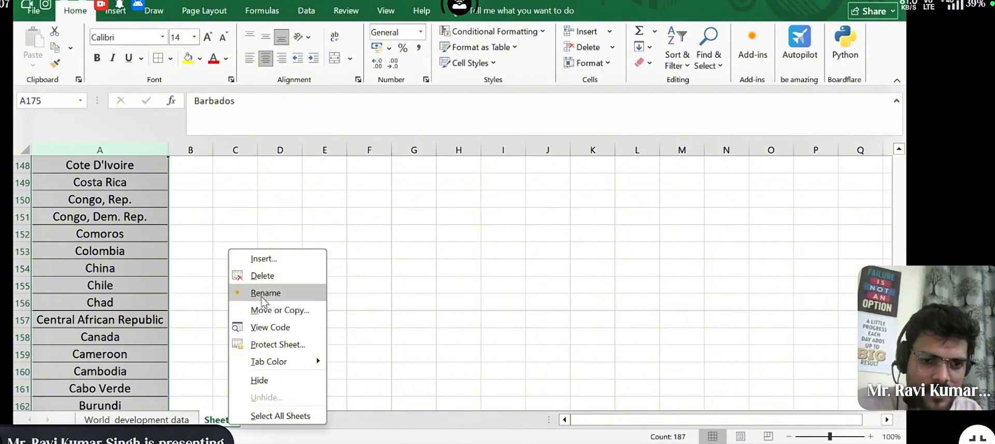
left_click(263, 276)
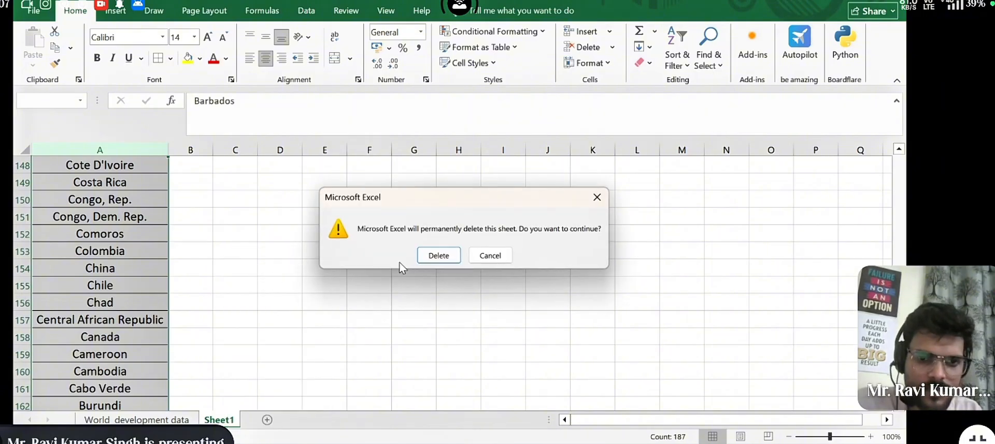
left_click(434, 255)
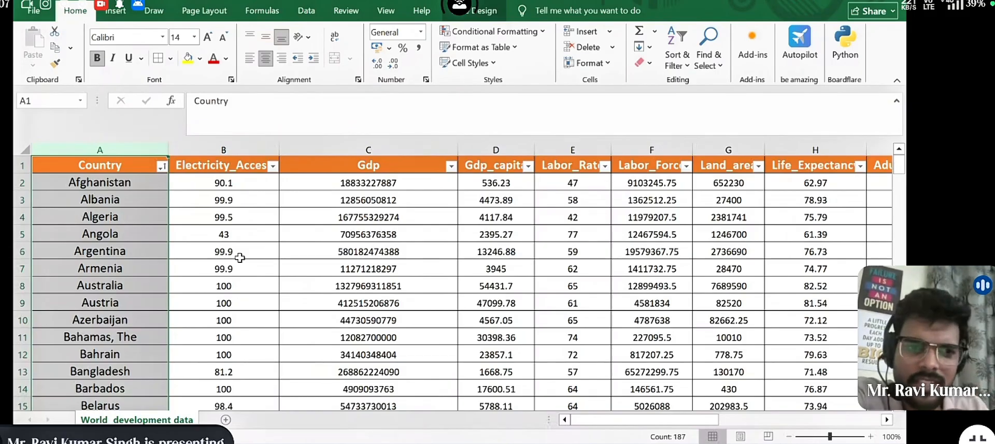
- Sort the World development data table by the Gdp column from largest to smallest and look across its columns
left_click(451, 166)
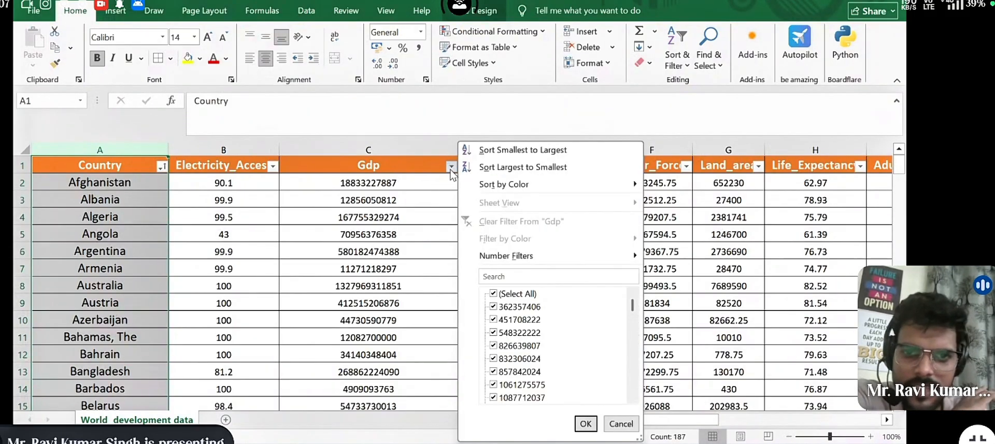
left_click(503, 167)
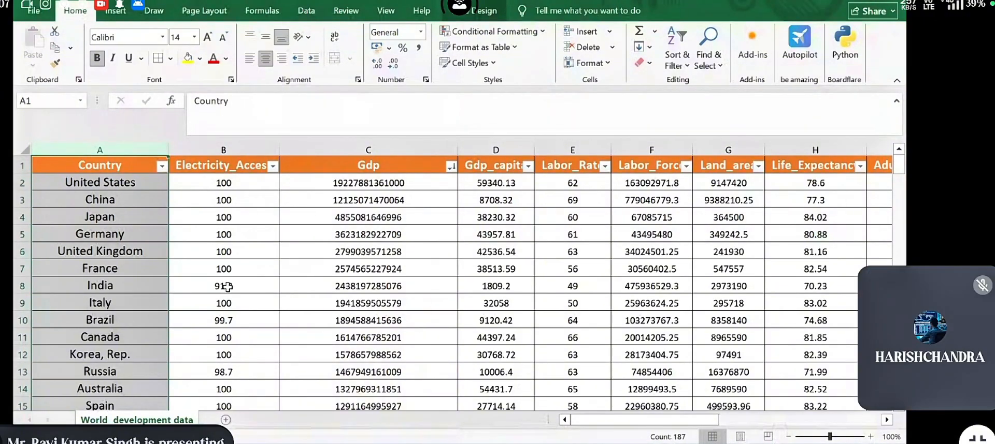
left_click(299, 298)
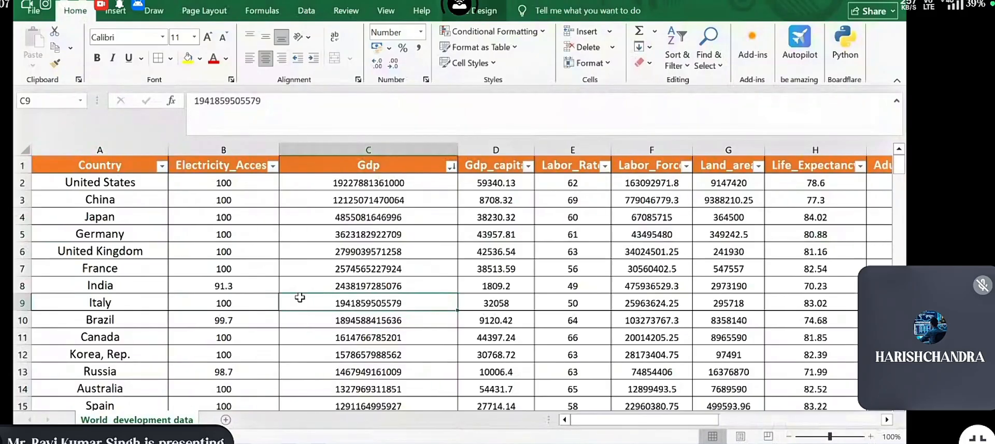
scroll(299, 298, "right", 3)
scroll(300, 298, "right", 2)
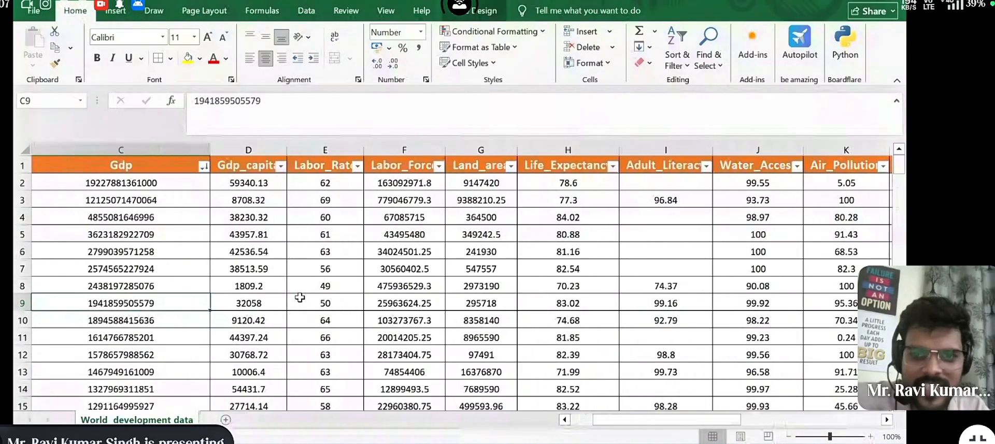
scroll(299, 298, "left", 1)
scroll(300, 298, "left", 3)
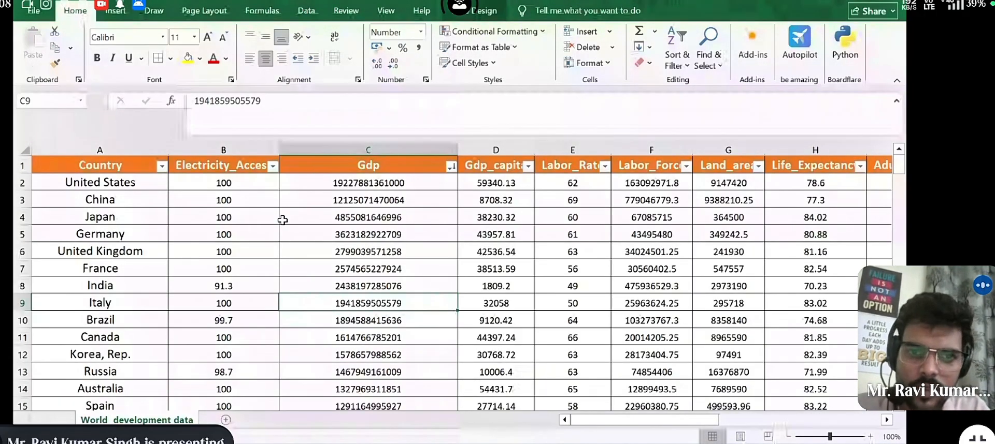
- Filter the Country column to show only Pakistan, finding it in the filter list by searching for "pak"
left_click(162, 166)
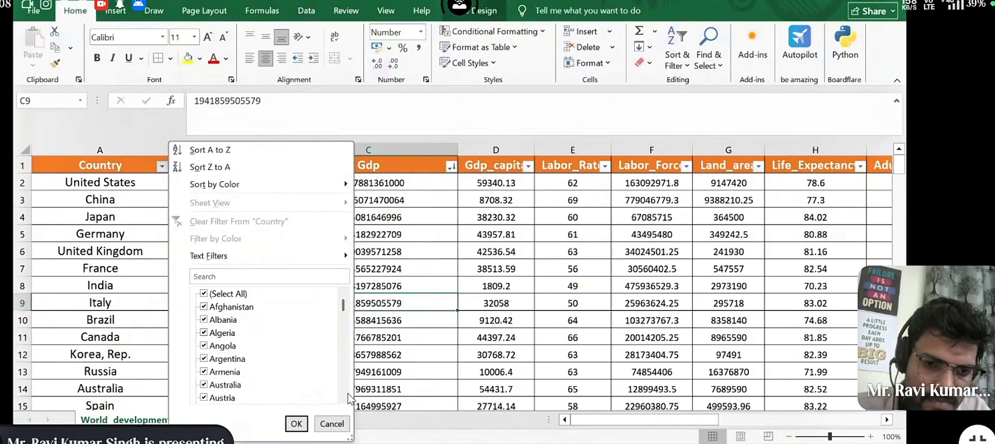
scroll(300, 363, "down", 10)
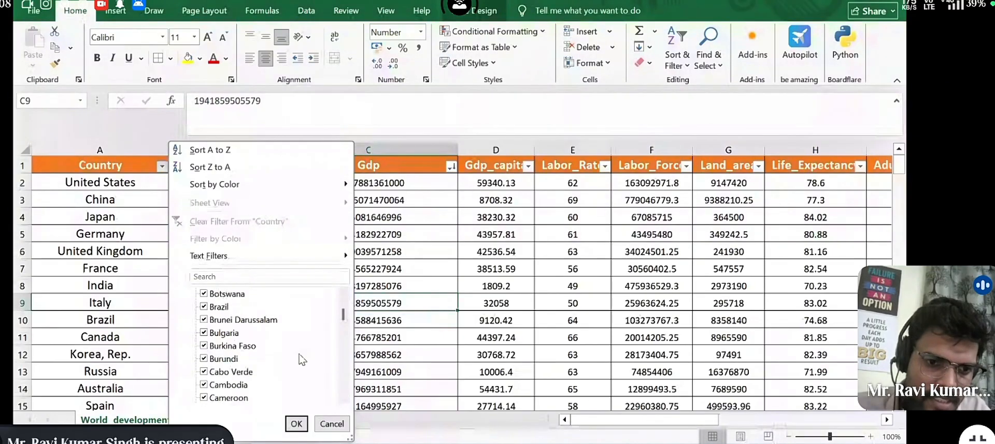
scroll(302, 360, "down", 12)
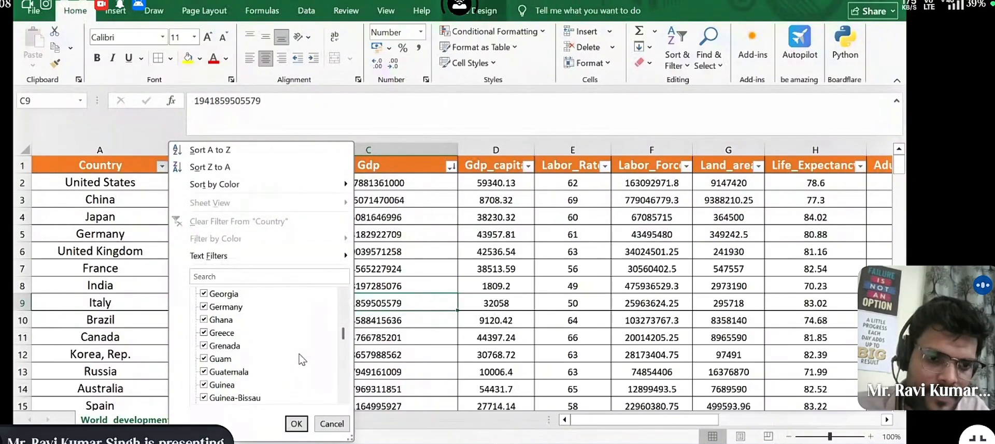
scroll(302, 360, "down", 13)
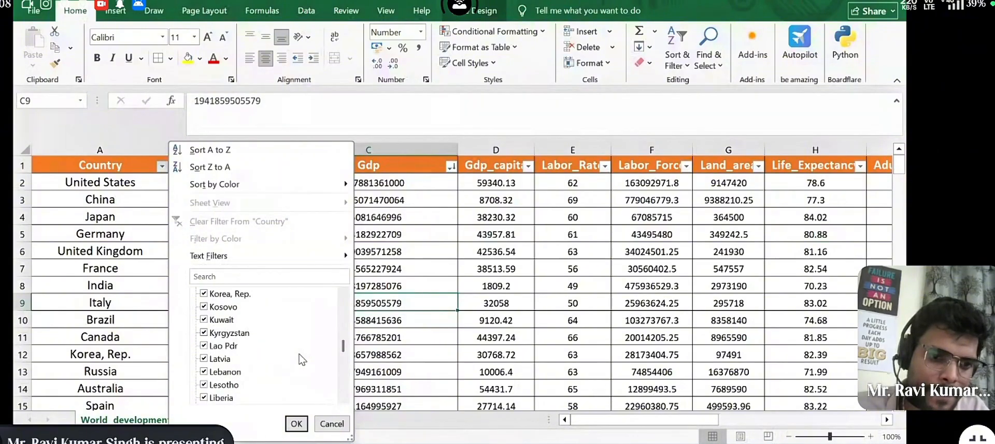
scroll(302, 360, "down", 13)
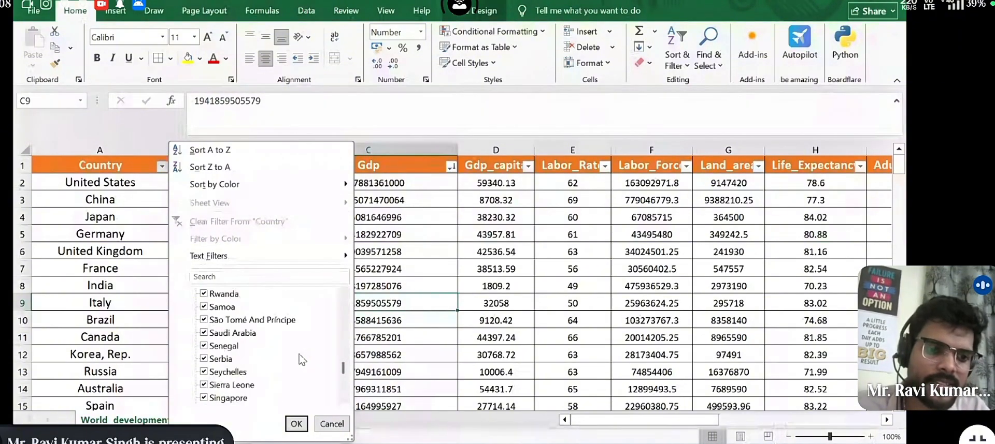
scroll(302, 360, "down", 7)
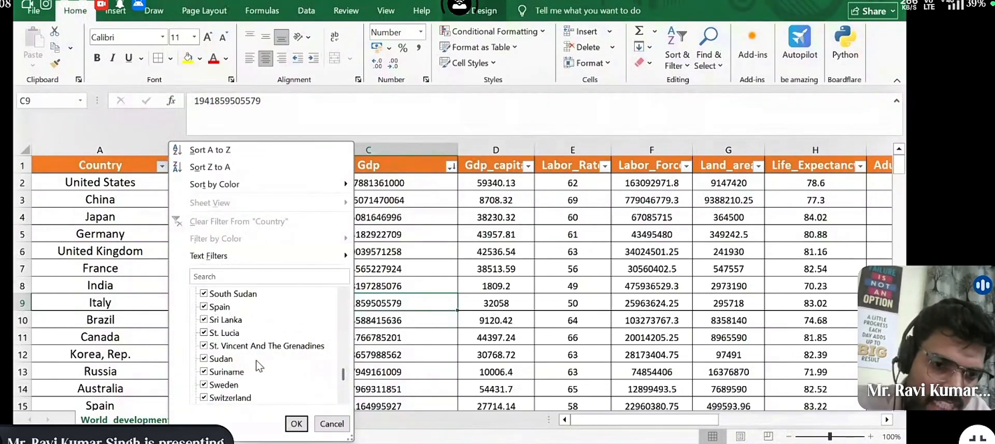
scroll(237, 365, "down", 5)
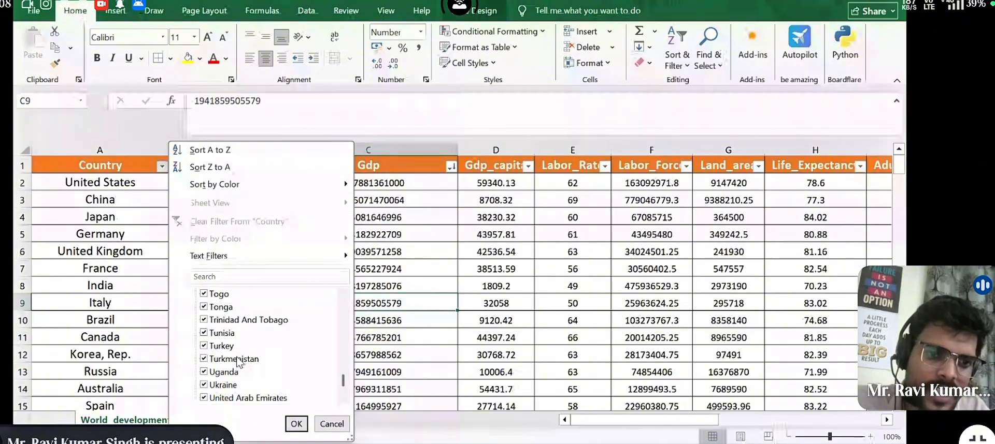
left_click(234, 277)
type("p")
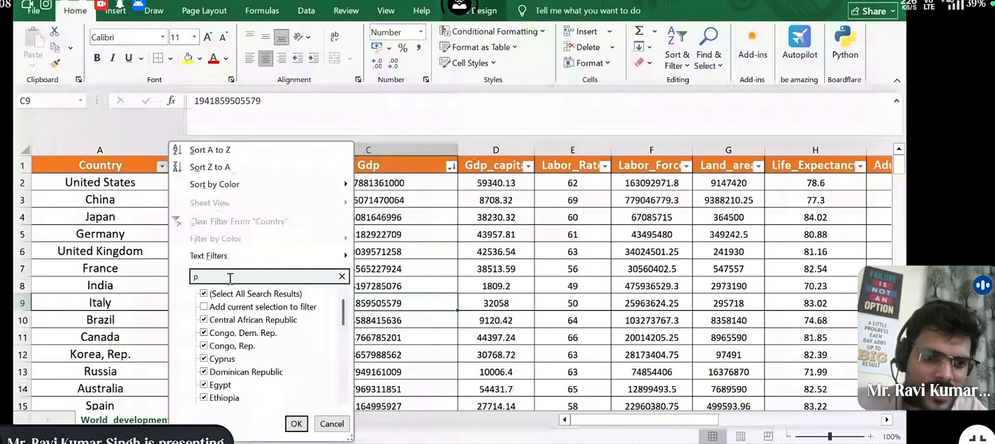
type("ak")
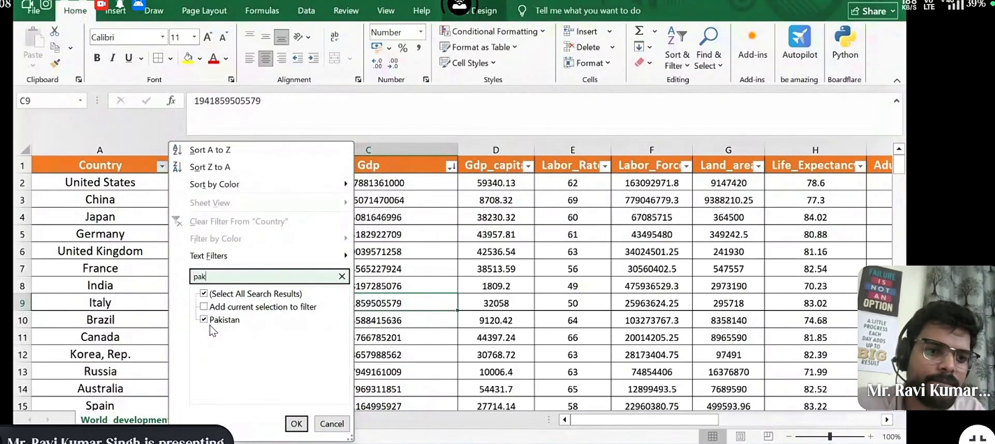
left_click(203, 294)
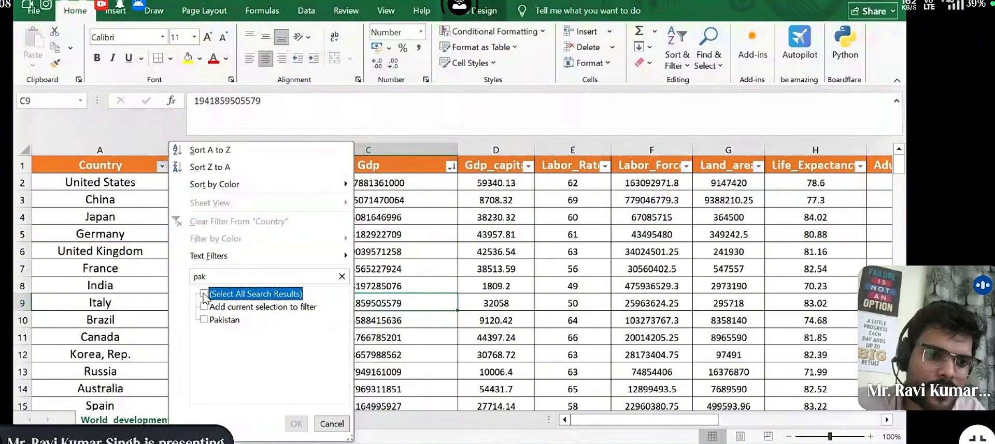
left_click(205, 320)
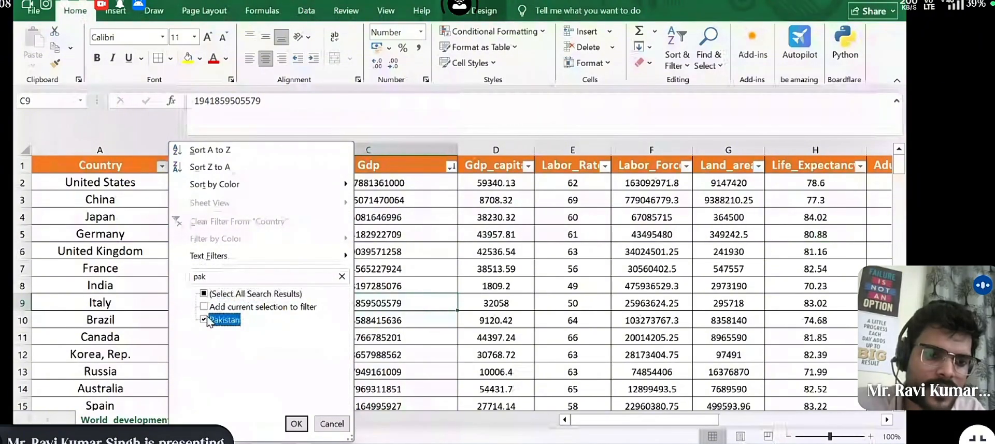
left_click(295, 425)
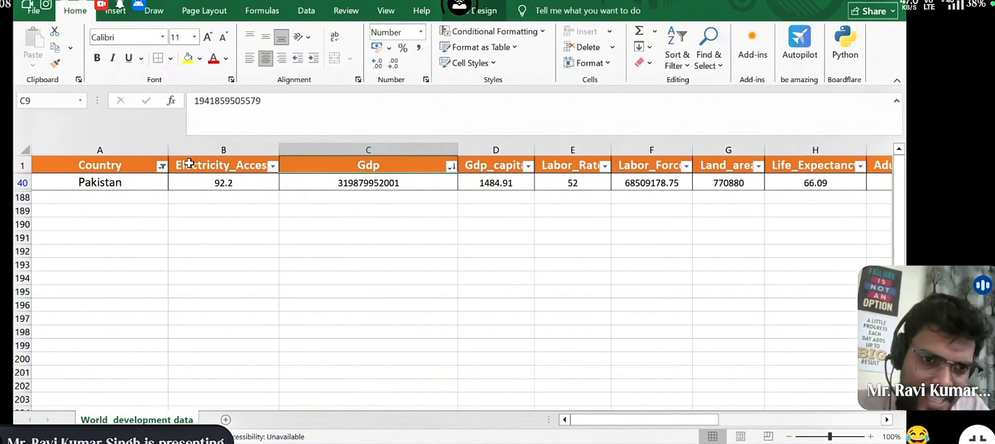
- Reselect all countries in the Country column's filter to bring every row of the table back
left_click(162, 167)
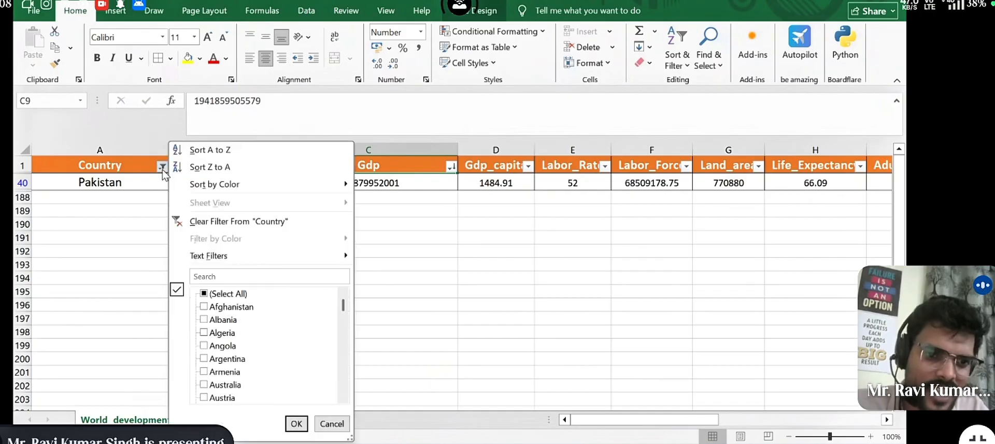
left_click(203, 295)
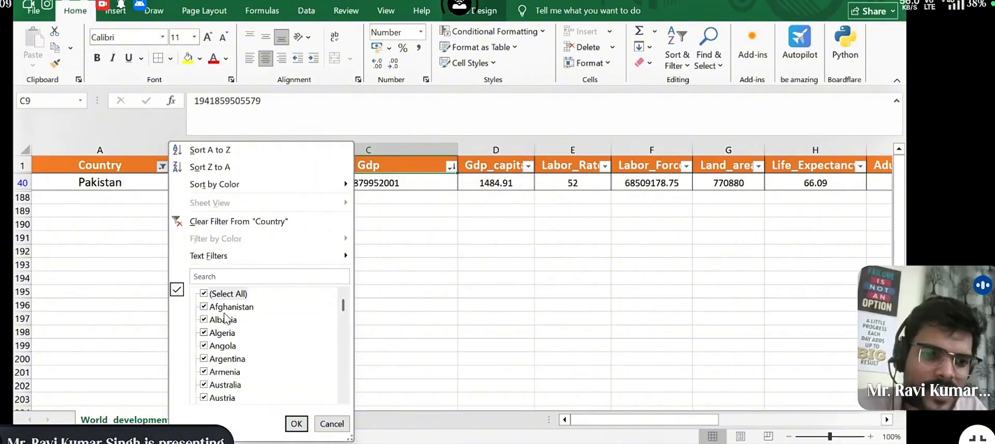
left_click(204, 294)
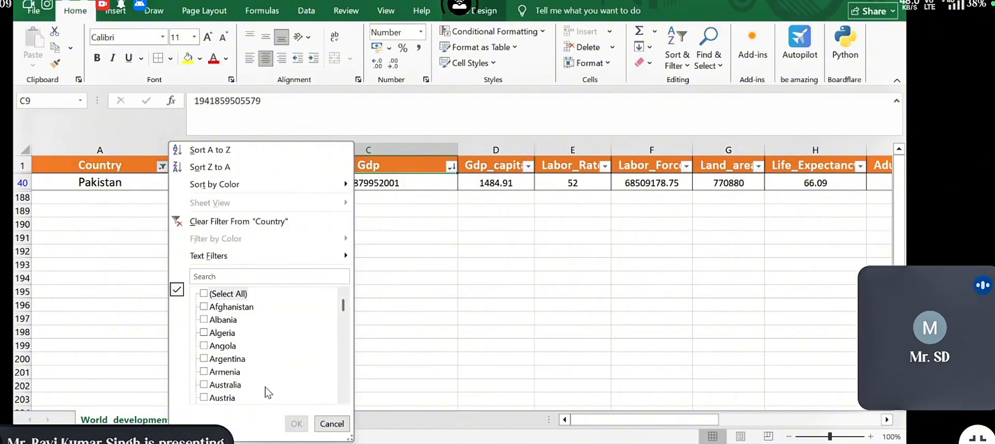
scroll(267, 391, "down", 20)
scroll(266, 392, "down", 8)
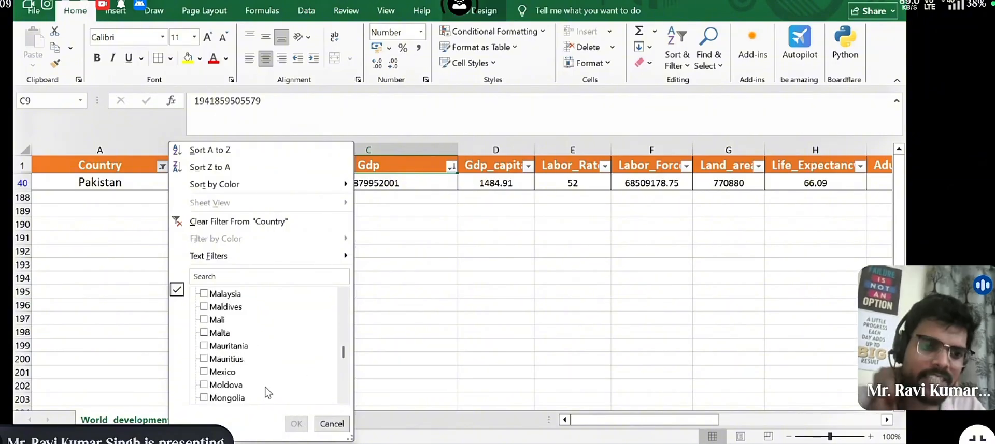
scroll(245, 309, "up", 20)
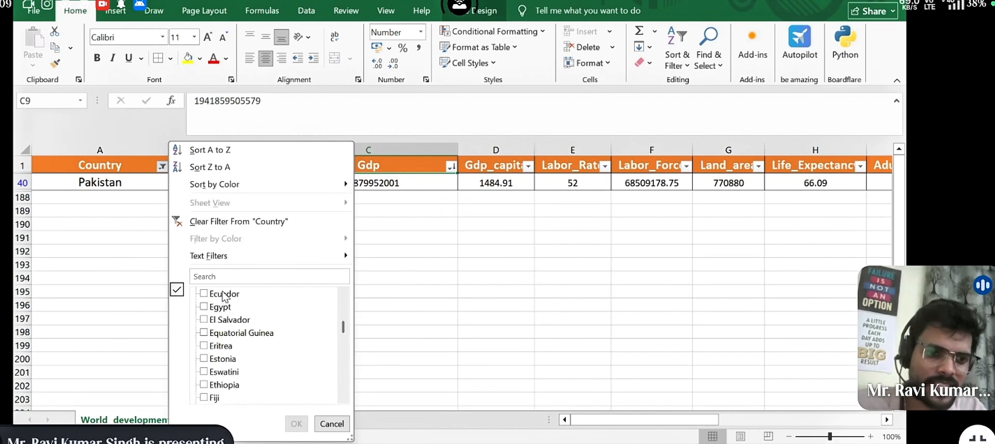
scroll(212, 317, "up", 11)
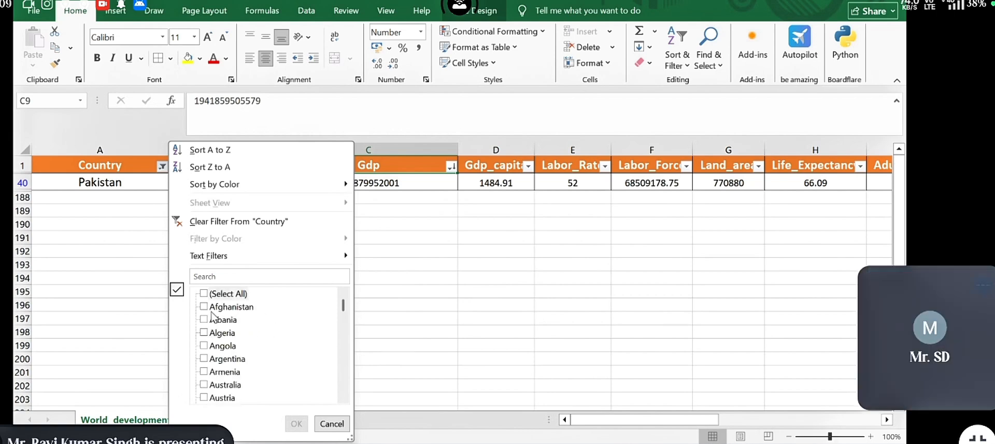
left_click(204, 294)
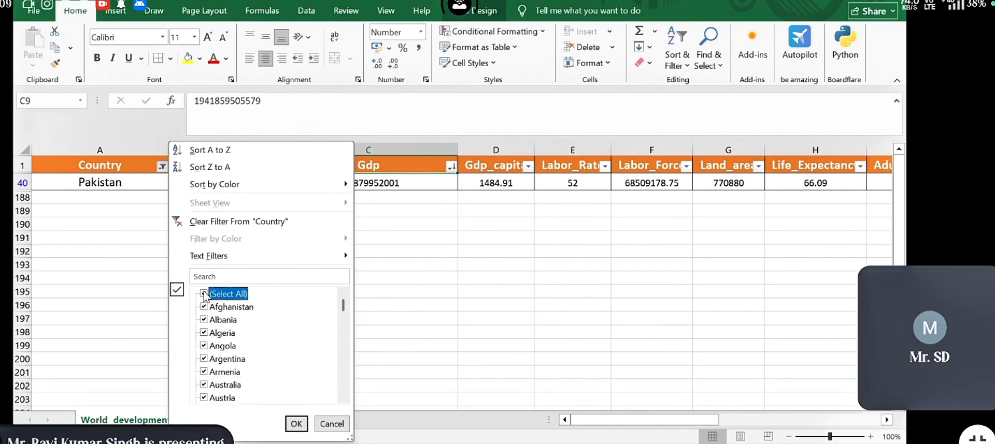
left_click(296, 424)
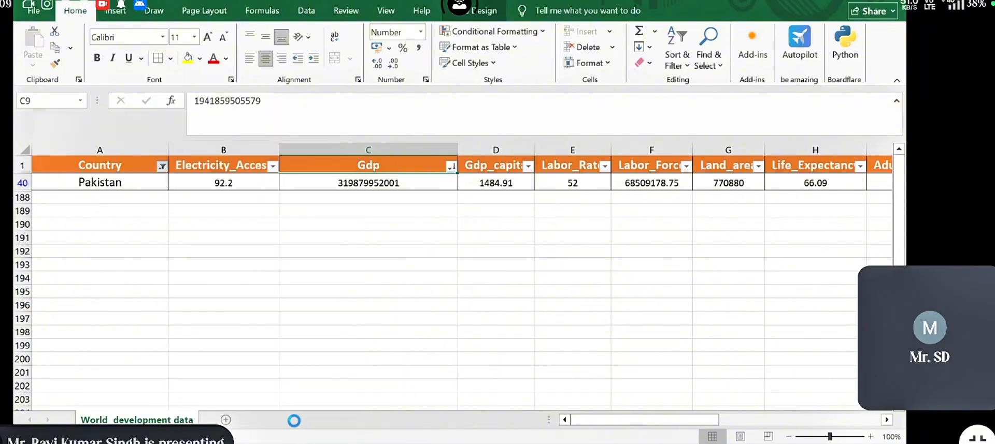
- Enter "null" in cell A188, directly below the last country in the table
scroll(245, 364, "down", 4)
scroll(245, 364, "down", 20)
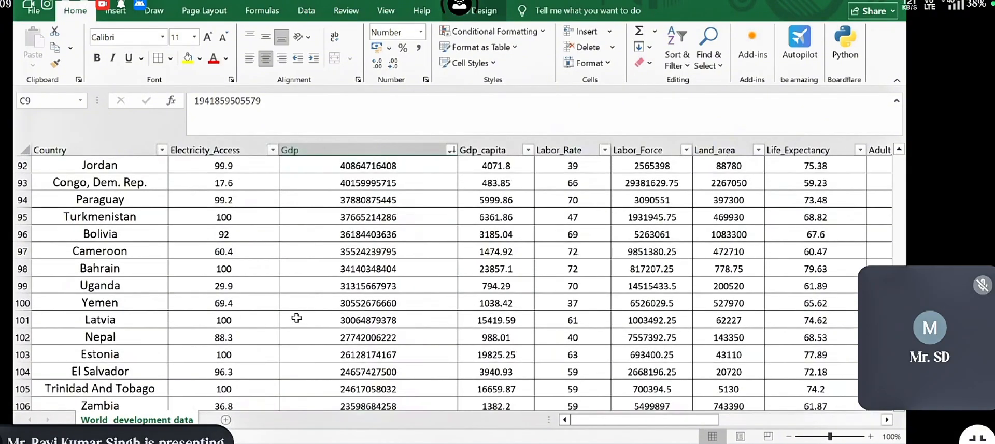
left_click(154, 300)
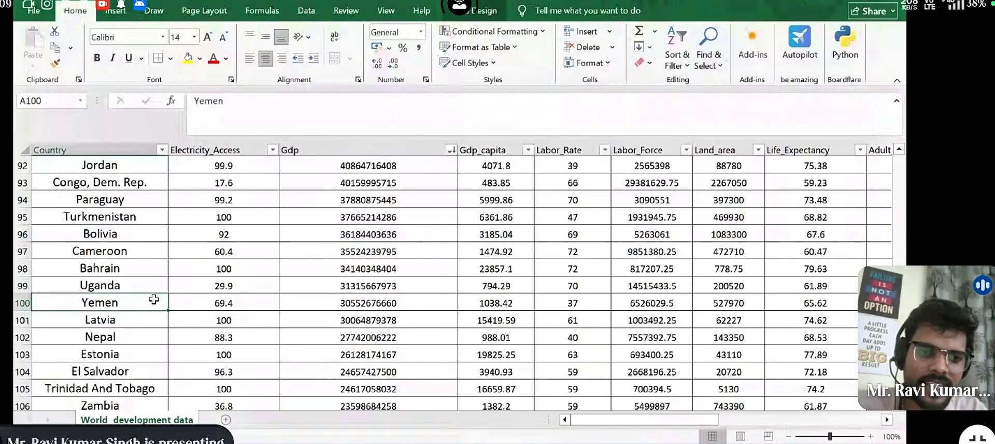
scroll(154, 300, "down", 1)
scroll(150, 293, "up", 1)
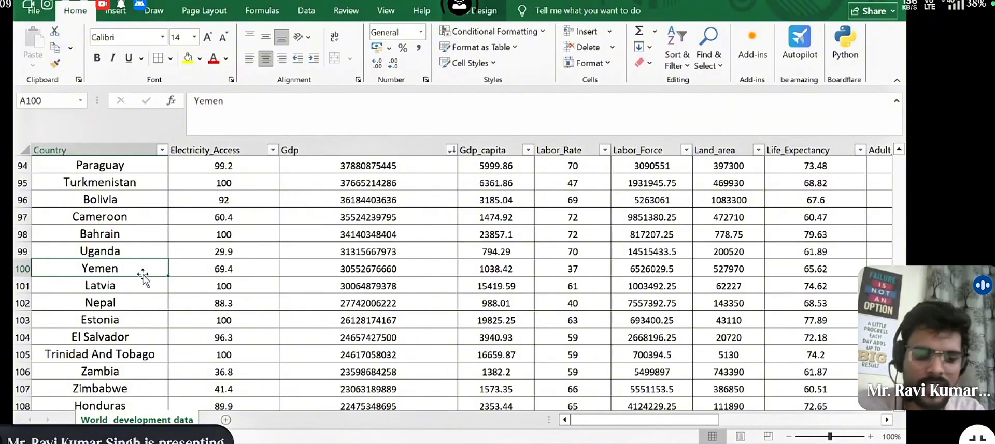
key("ctrl+Down")
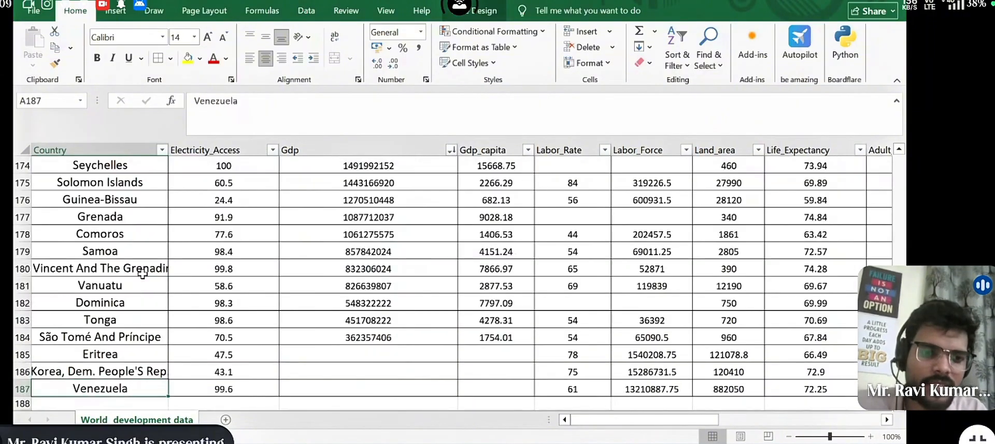
scroll(142, 274, "down", 2)
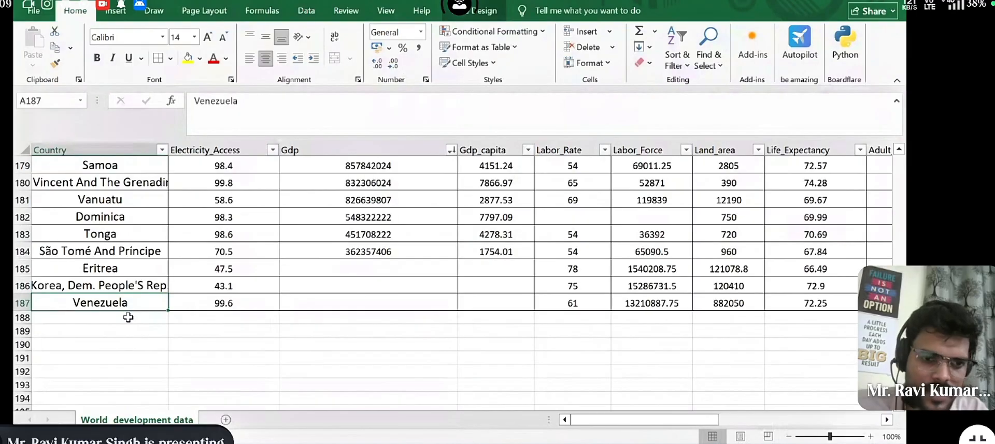
left_click(128, 318)
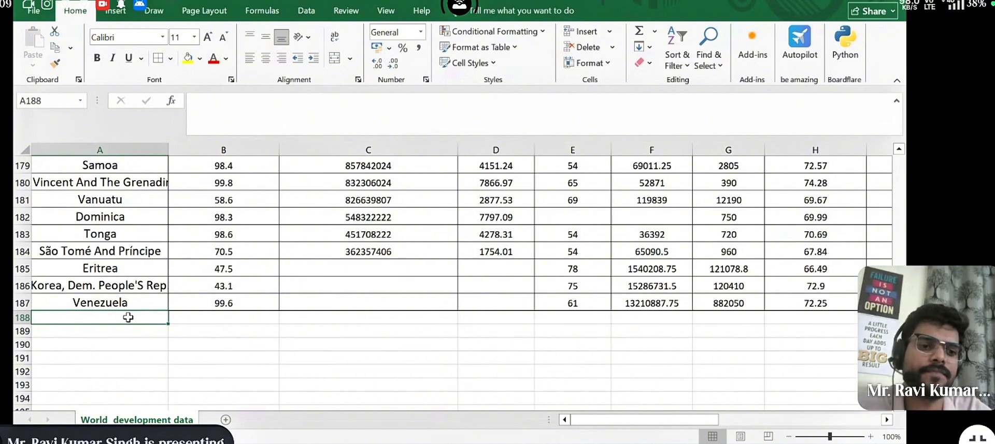
type("null")
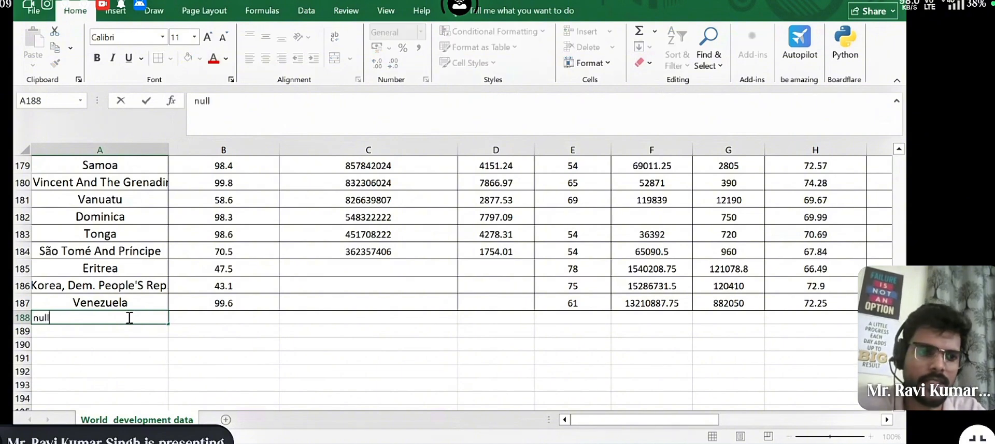
key("Return")
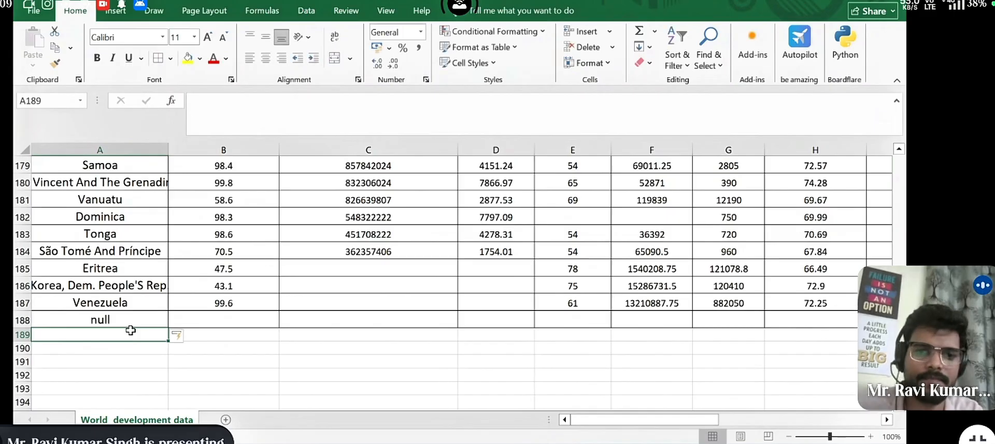
- Exclude the "null" entry from the table using the Country column's filter list, keeping all other countries selected
left_click(139, 299)
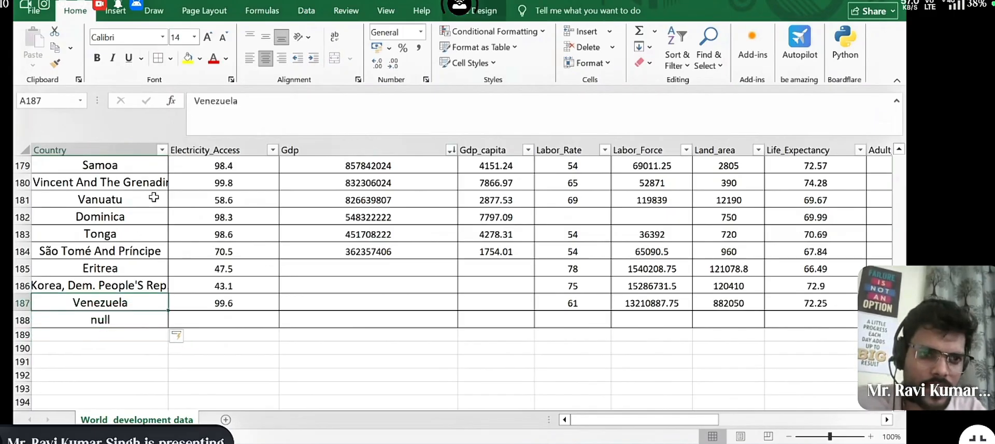
left_click(132, 285)
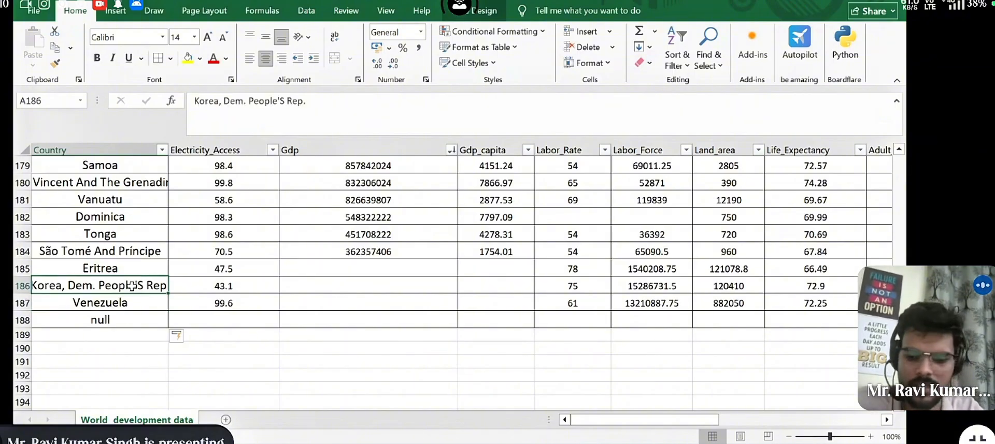
key("ctrl+Home")
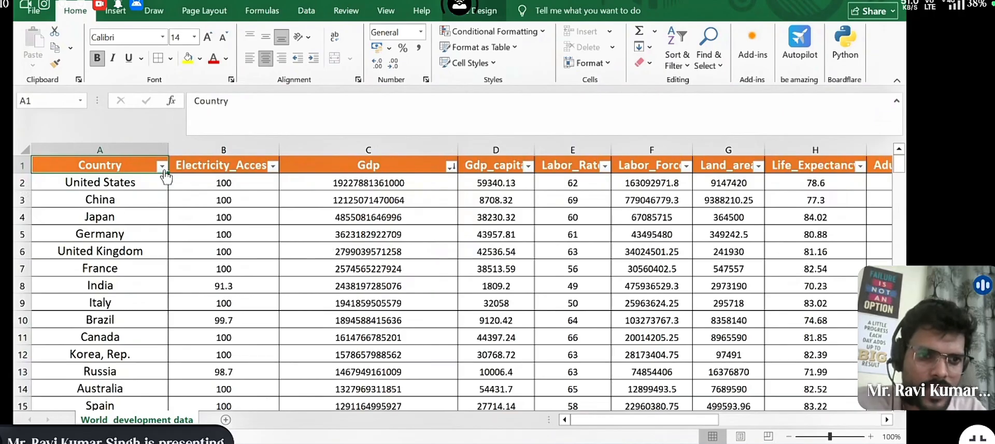
left_click(162, 166)
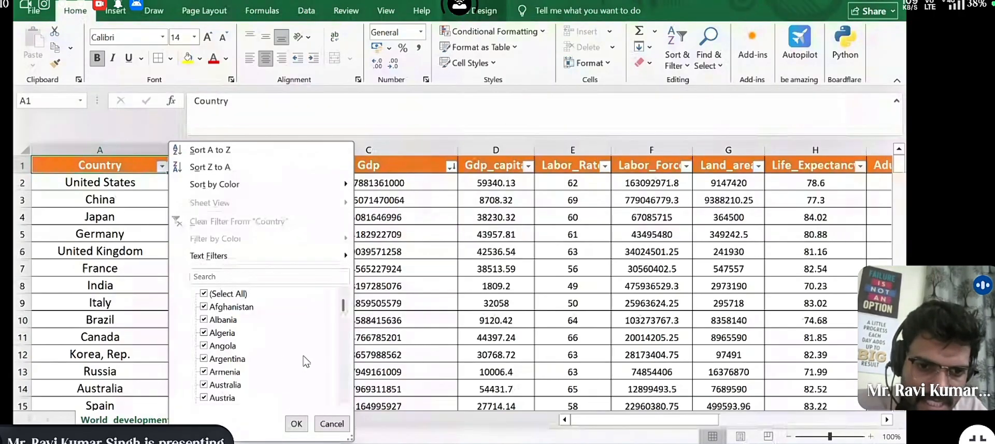
scroll(278, 355, "down", 20)
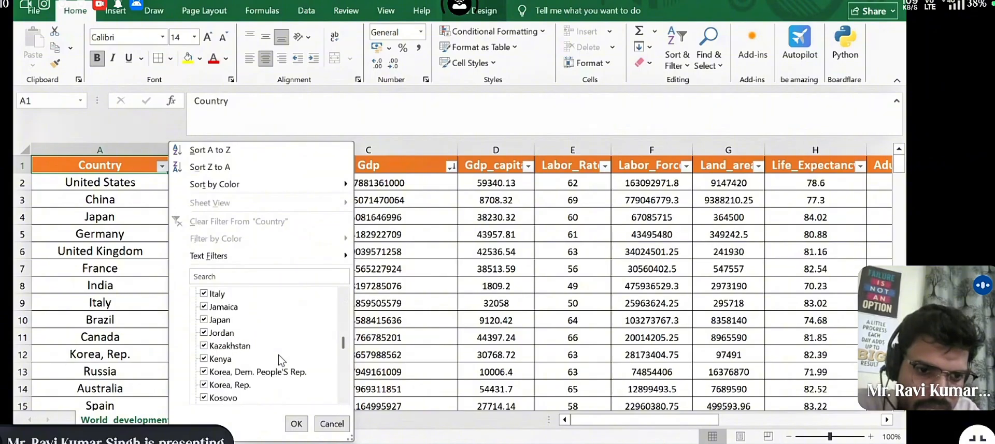
scroll(279, 356, "down", 20)
scroll(278, 356, "up", 10)
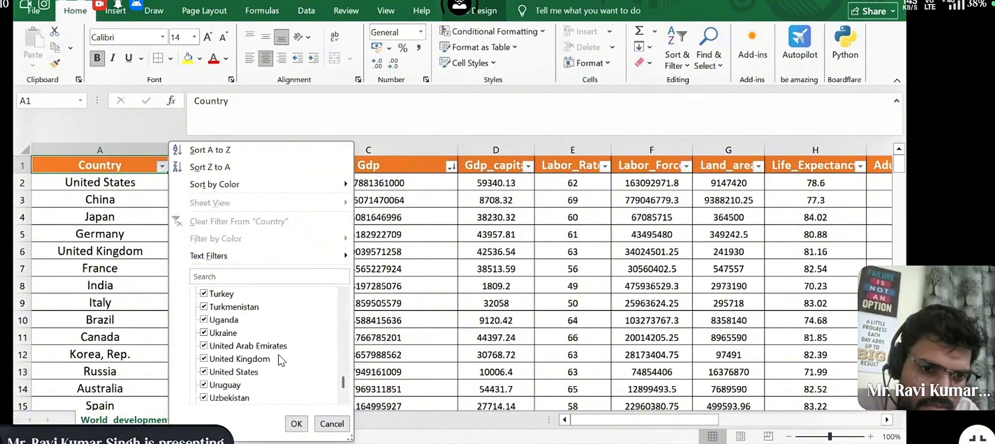
scroll(278, 355, "up", 8)
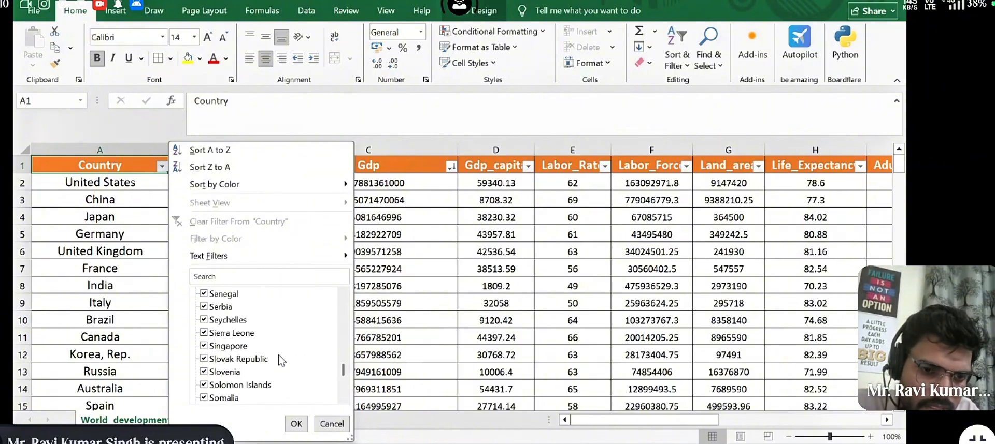
scroll(278, 356, "up", 3)
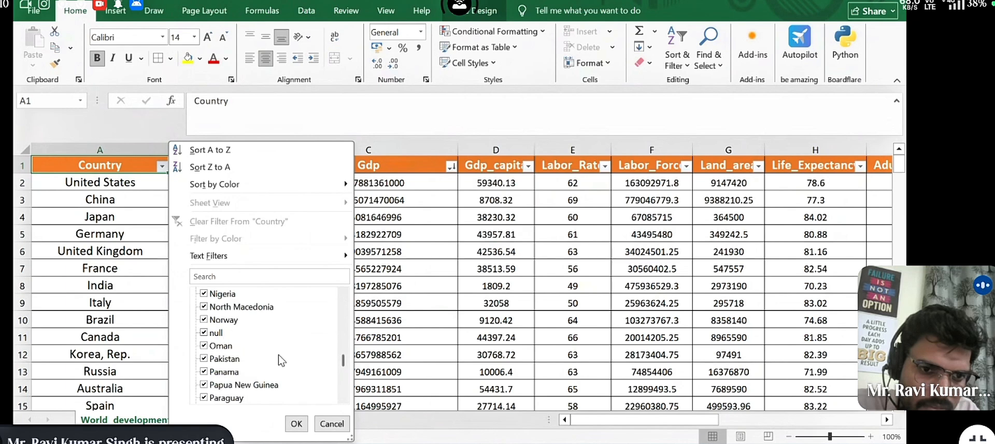
left_click(204, 333)
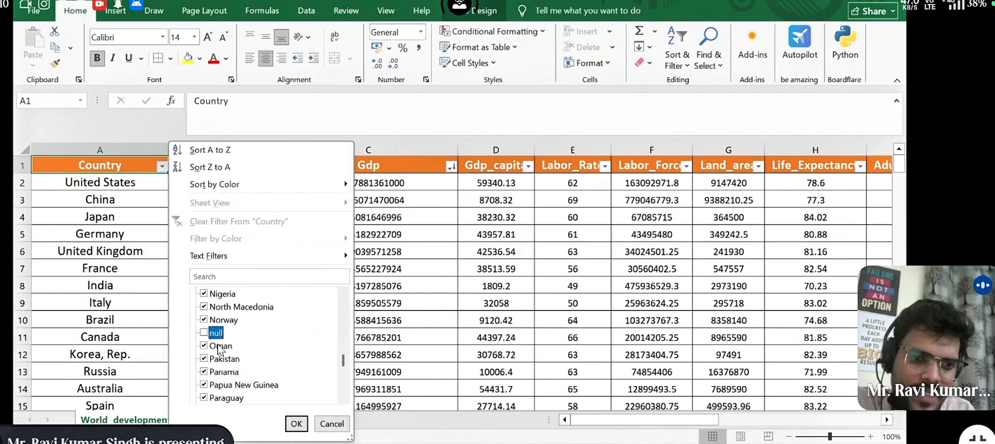
left_click(296, 424)
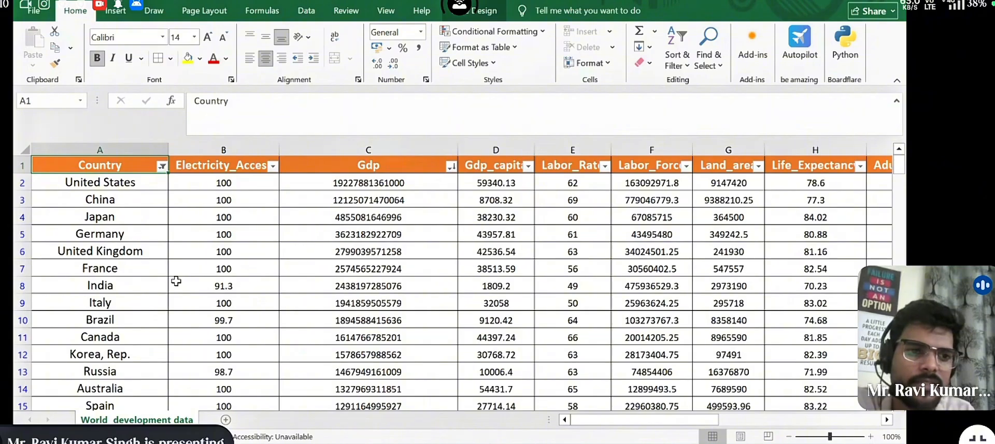
- Examine the filtered rows down to the end of the table to check whether the null row is hidden
scroll(176, 282, "down", 20)
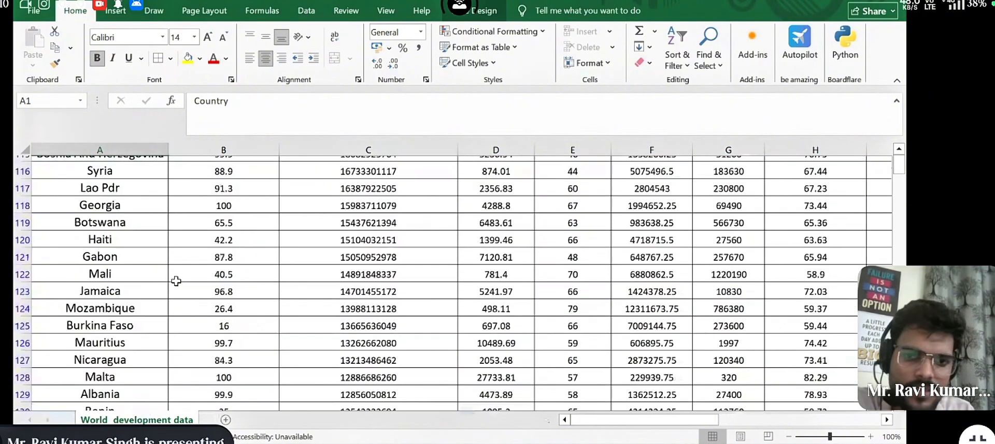
scroll(176, 281, "down", 20)
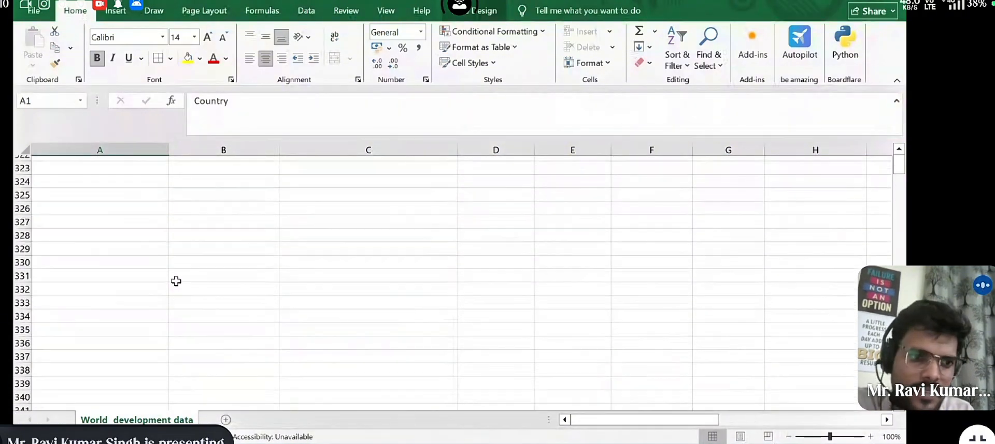
scroll(176, 281, "up", 20)
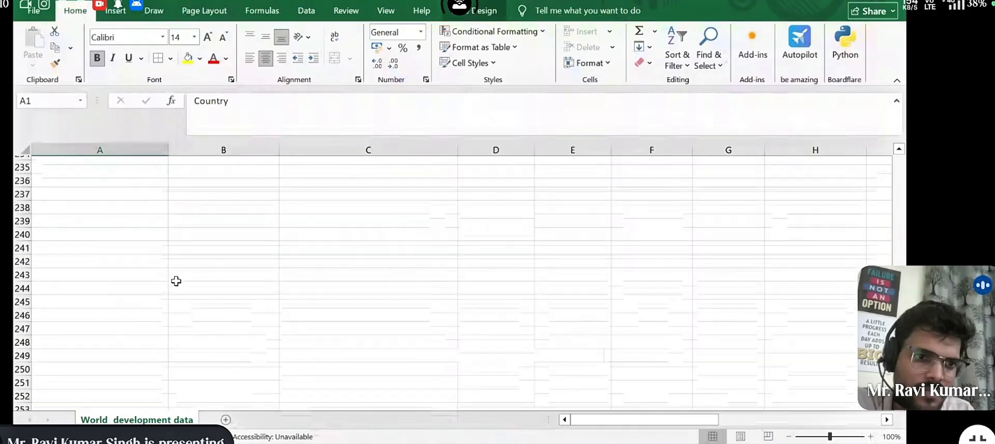
scroll(176, 281, "up", 7)
scroll(176, 281, "down", 6)
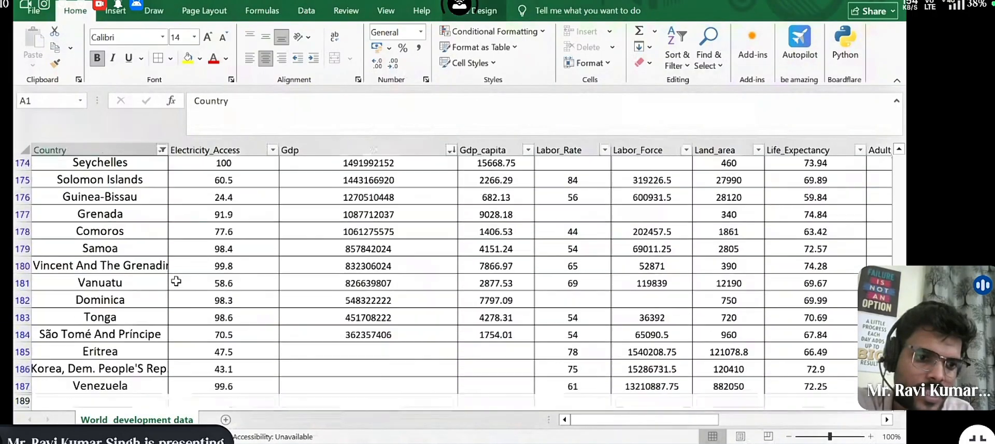
scroll(176, 281, "down", 1)
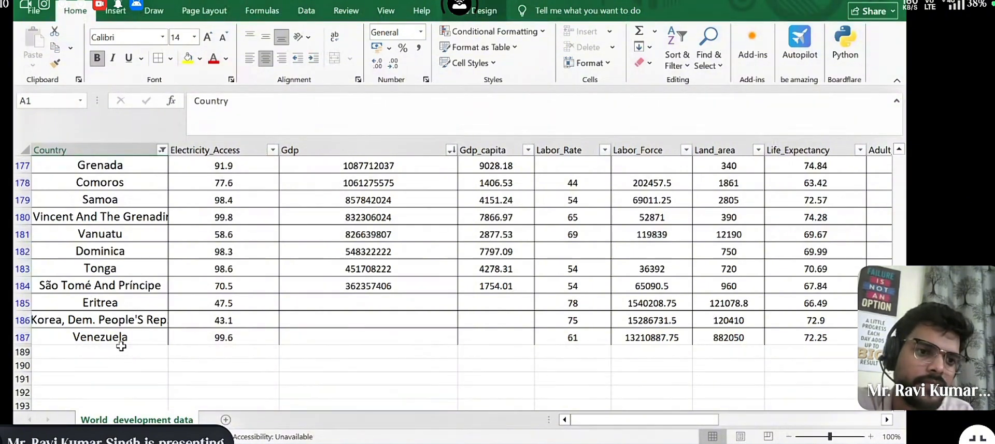
scroll(132, 274, "up", 1)
scroll(132, 273, "up", 20)
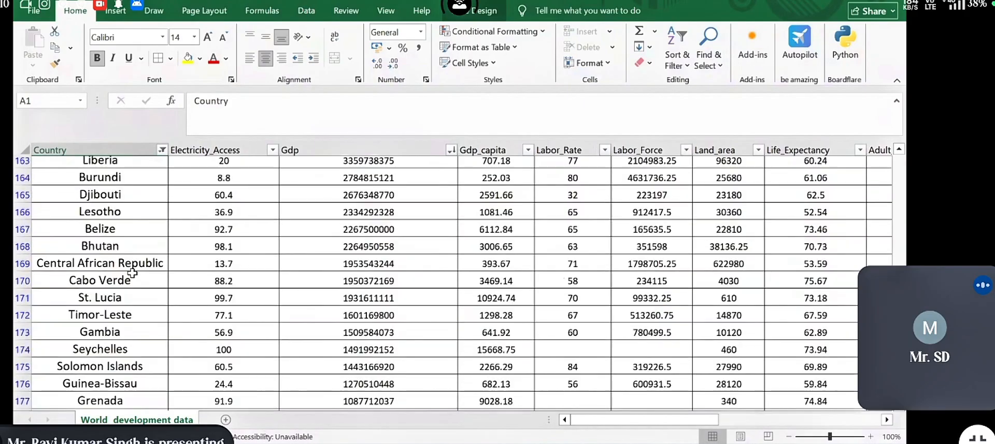
scroll(132, 284, "up", 20)
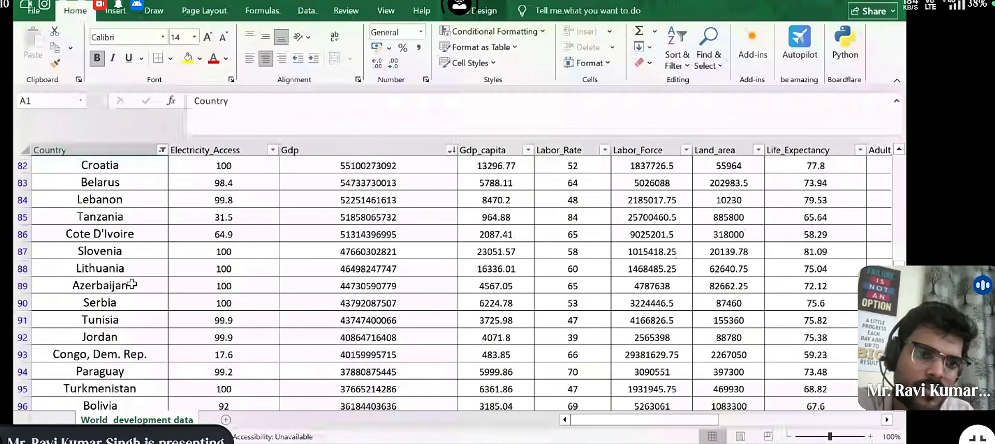
scroll(132, 284, "up", 6)
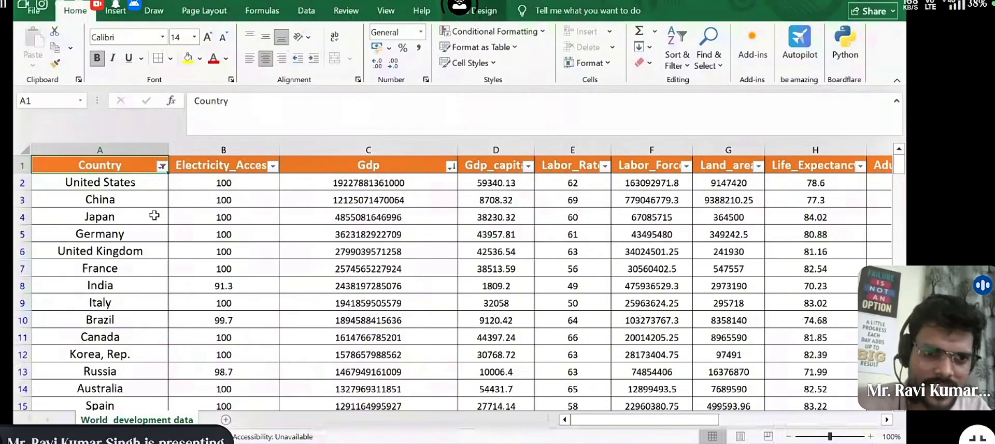
- Filter the Electricity_Access column to show only rows with the value 0
left_click(272, 165)
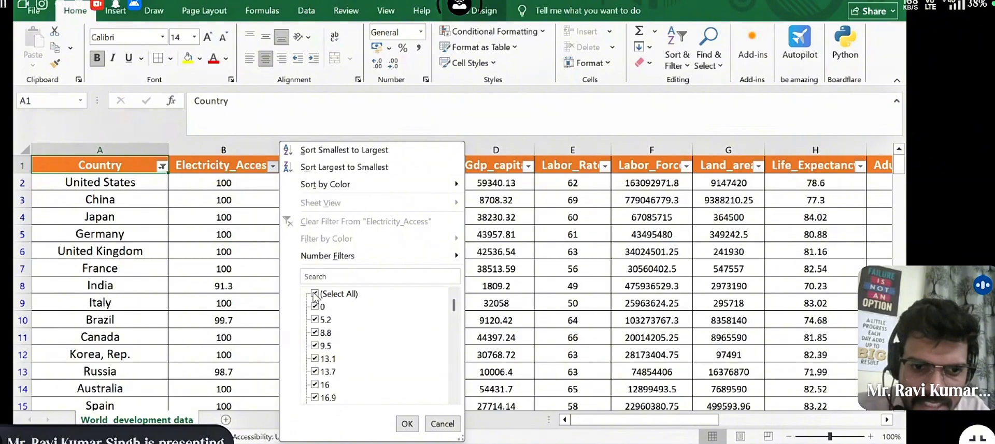
left_click(314, 294)
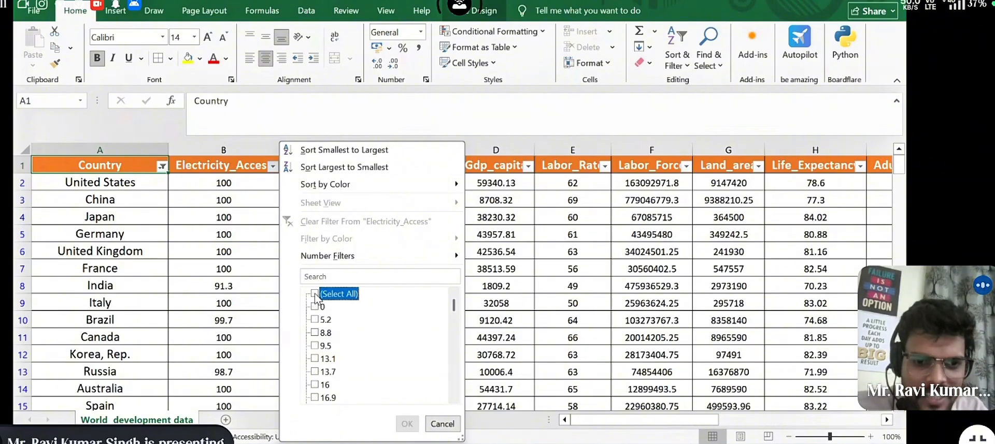
left_click(315, 307)
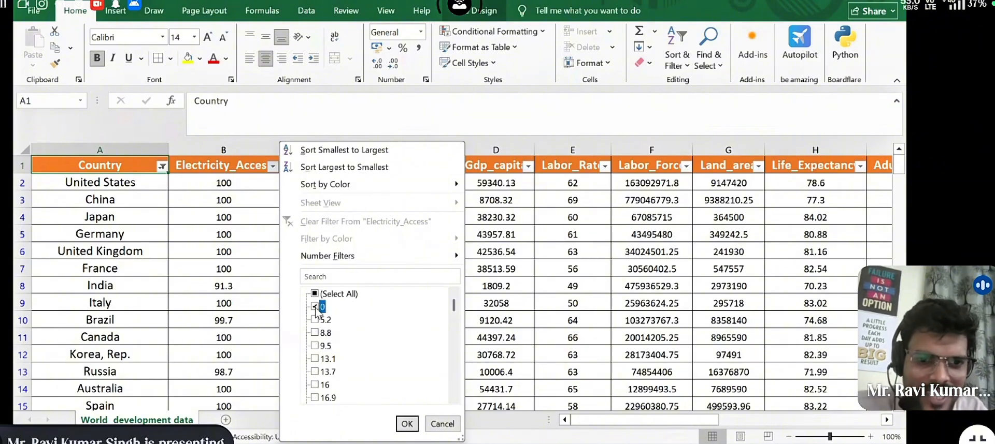
left_click(407, 424)
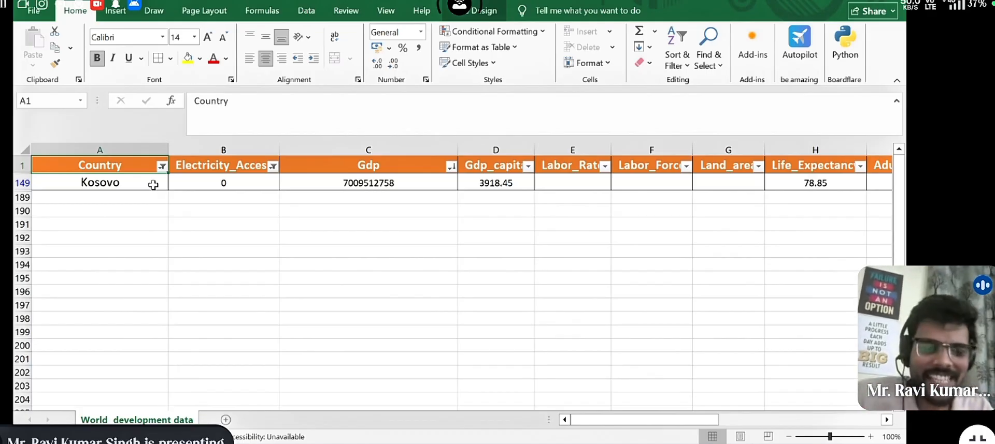
- Reselect all values in the Electricity_Access column's filter to bring the other rows back
left_click(272, 167)
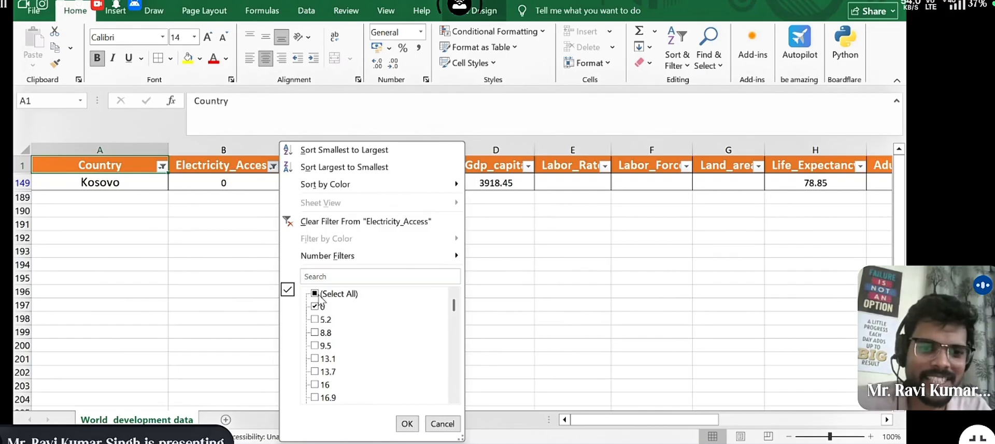
left_click(317, 296)
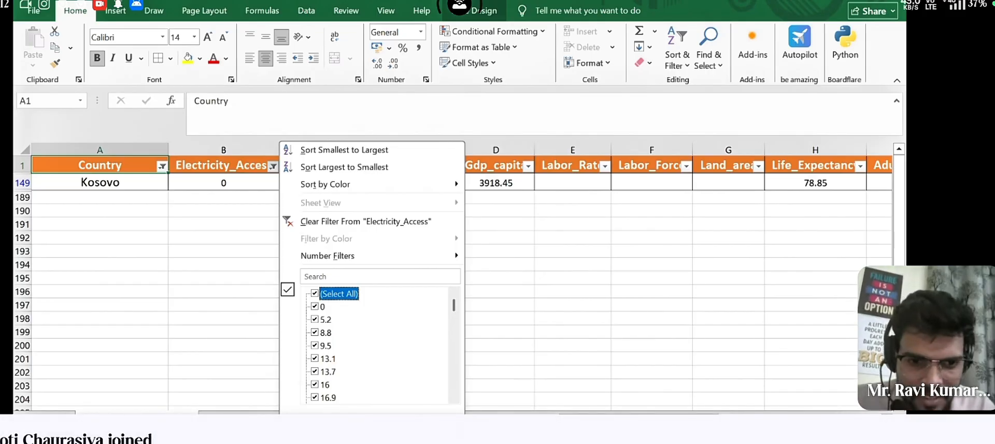
left_click(404, 421)
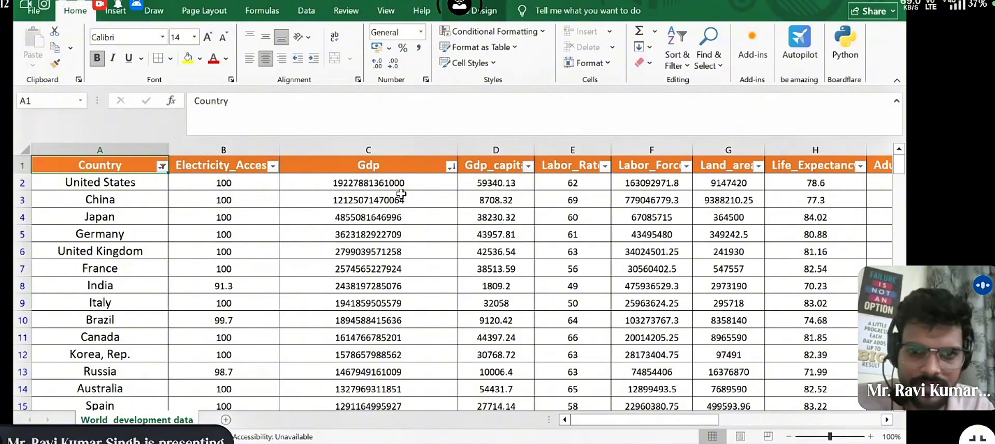
- Exclude the blank entries from the Gdp column with its filter, keeping all numeric values selected
left_click(450, 167)
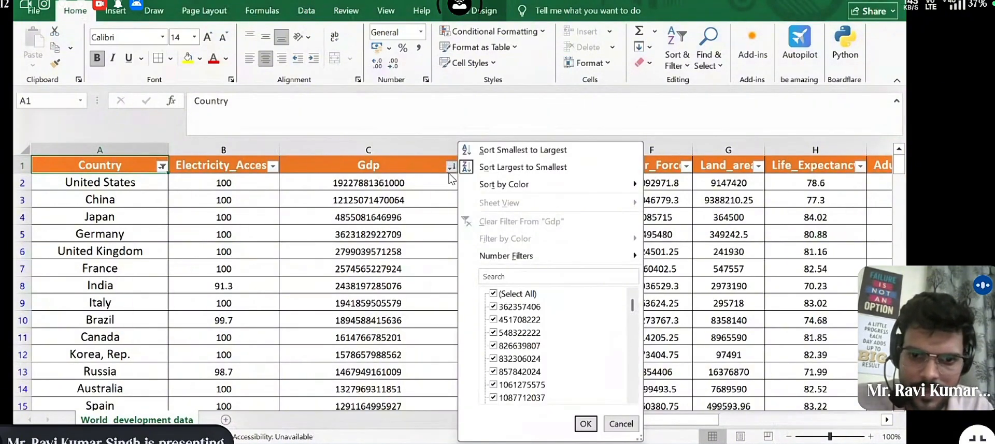
scroll(545, 365, "down", 5)
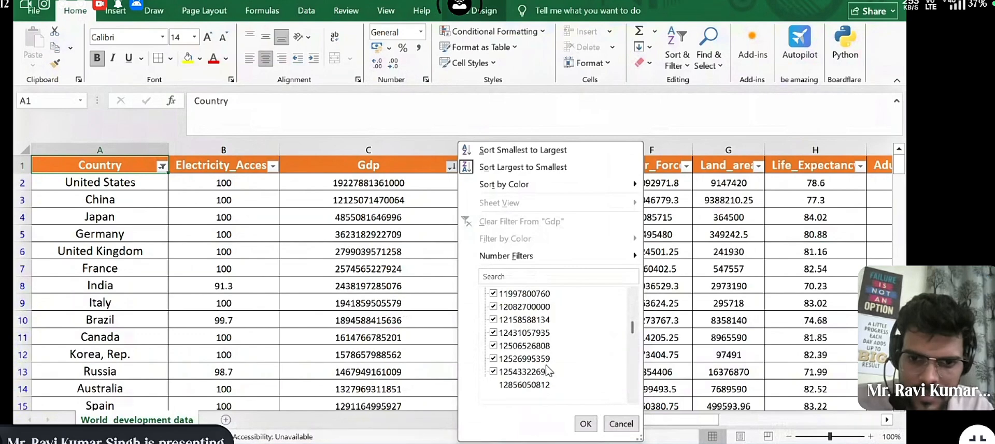
scroll(547, 370, "down", 10)
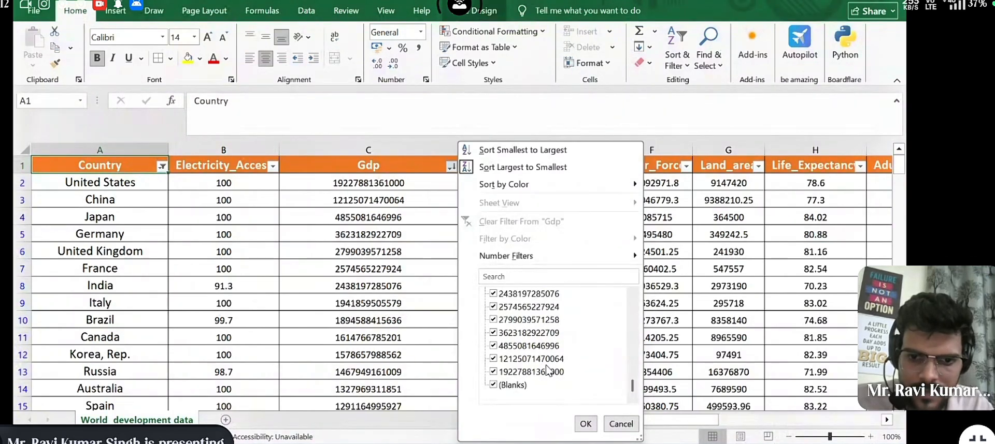
left_click(493, 386)
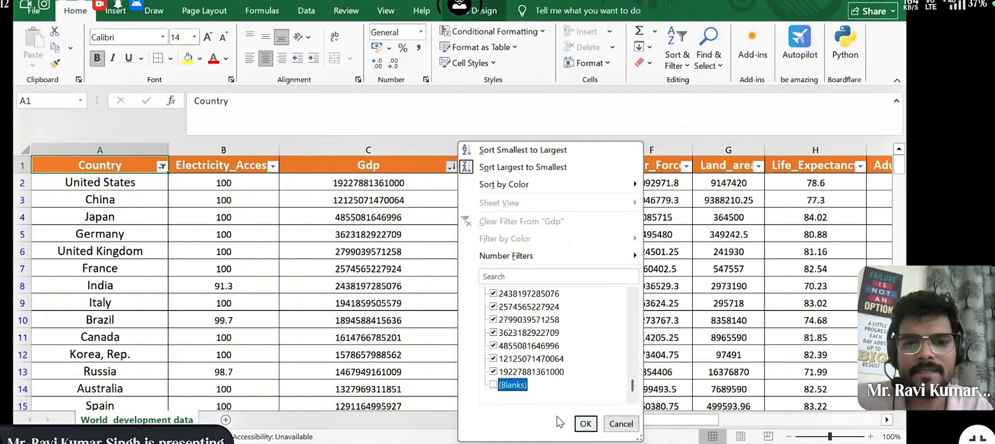
left_click(581, 425)
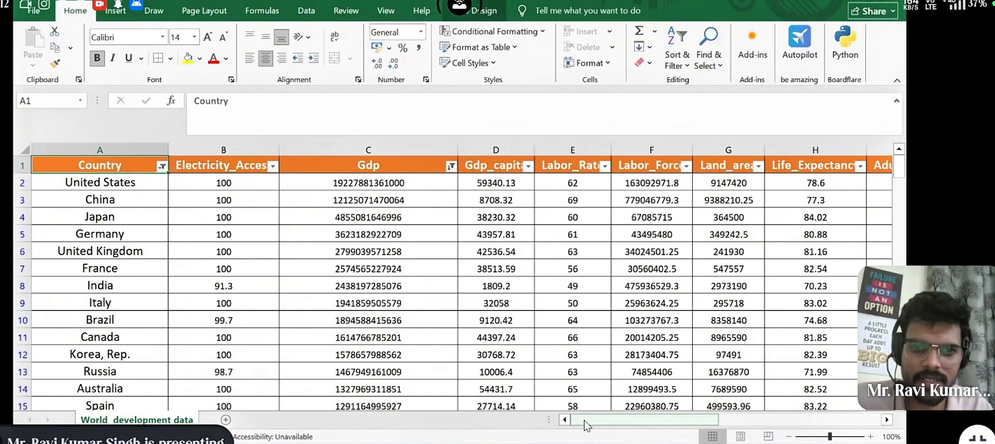
- Exclude the blank entries from the Labor_Rate column with its filter, keeping all numeric values selected
left_click(605, 166)
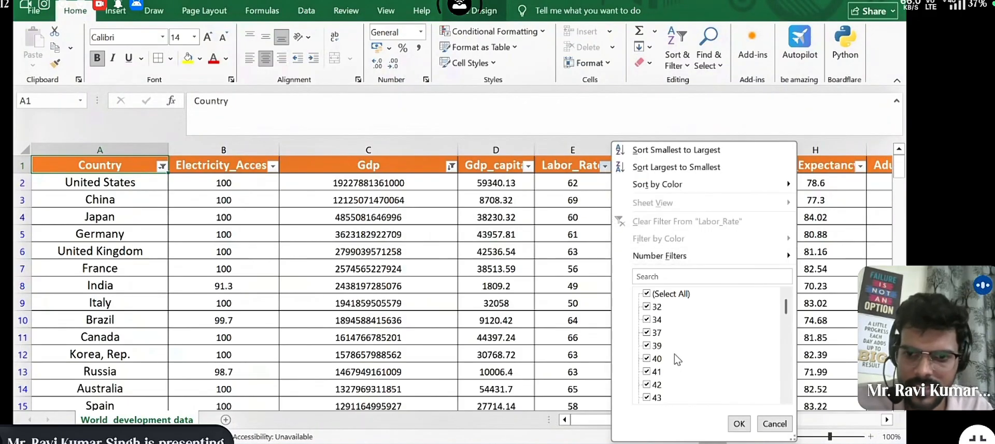
scroll(674, 354, "down", 10)
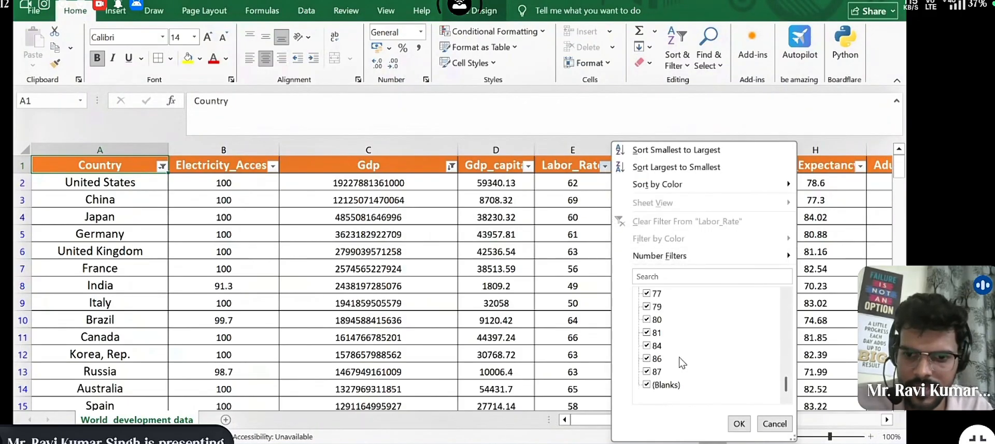
left_click(646, 385)
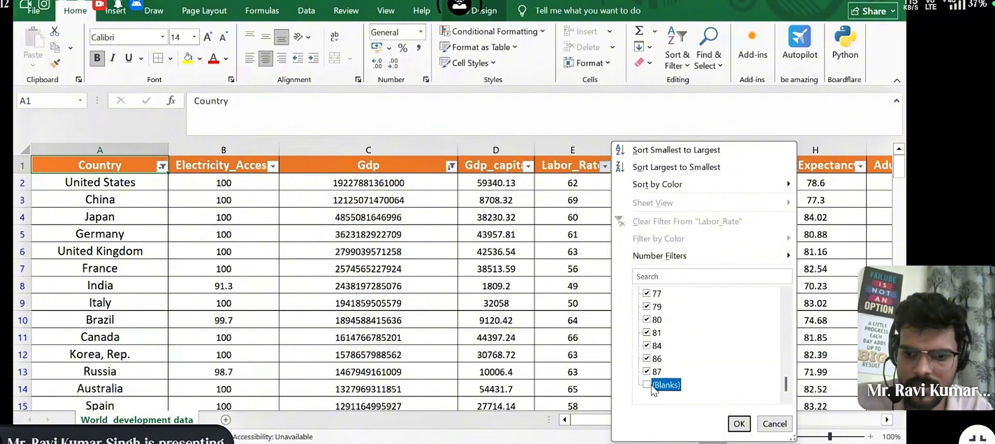
left_click(740, 425)
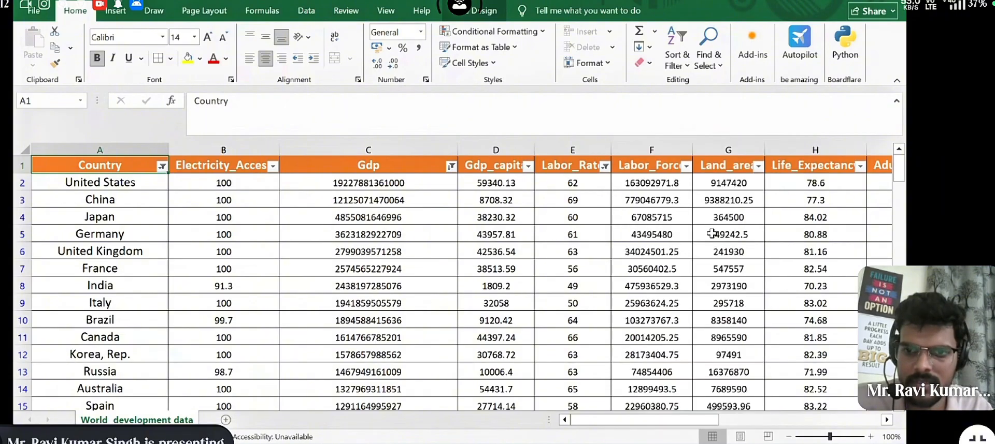
- Check the Labor_Force and Land_area filter lists for blank entries, keeping all values selected
left_click(685, 166)
scroll(759, 388, "down", 8)
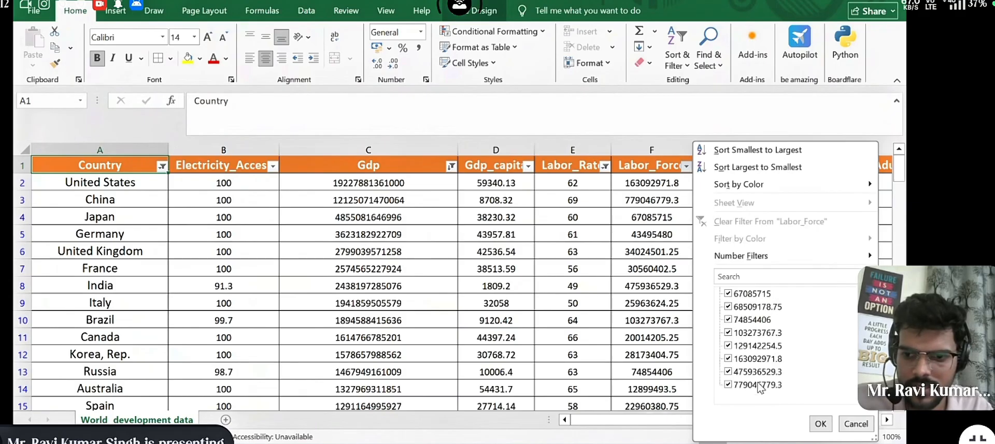
left_click(820, 424)
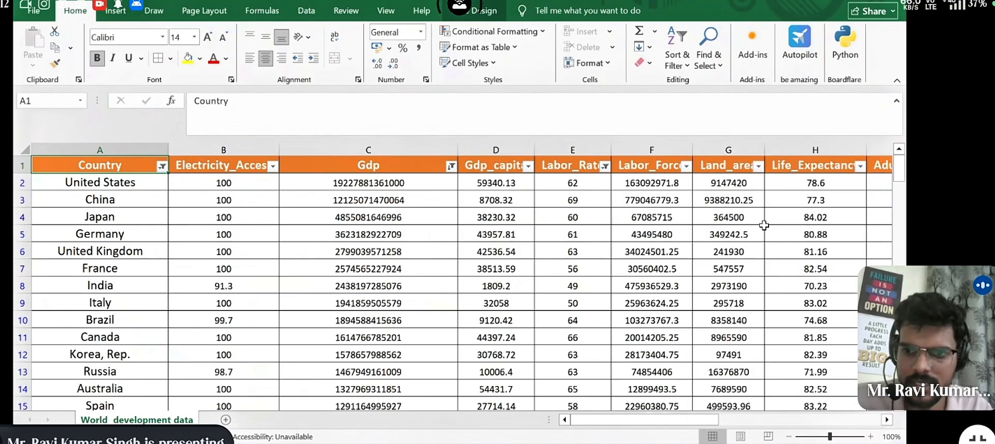
left_click(758, 166)
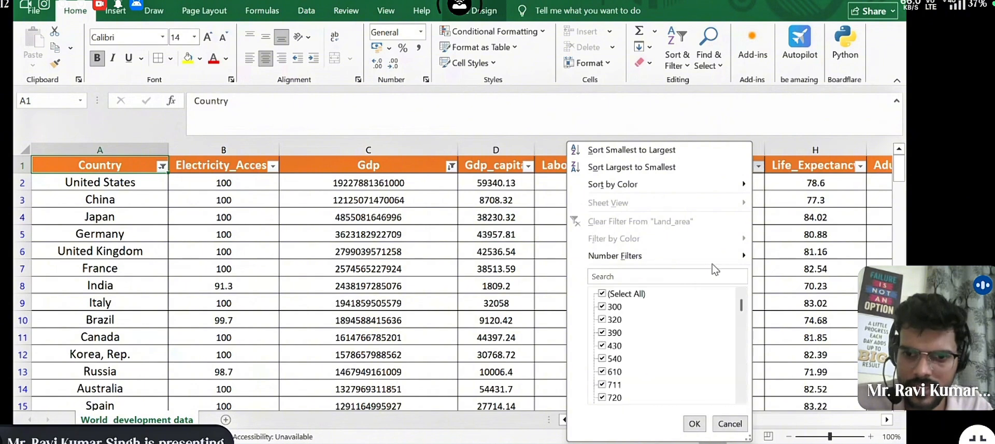
scroll(650, 373, "down", 10)
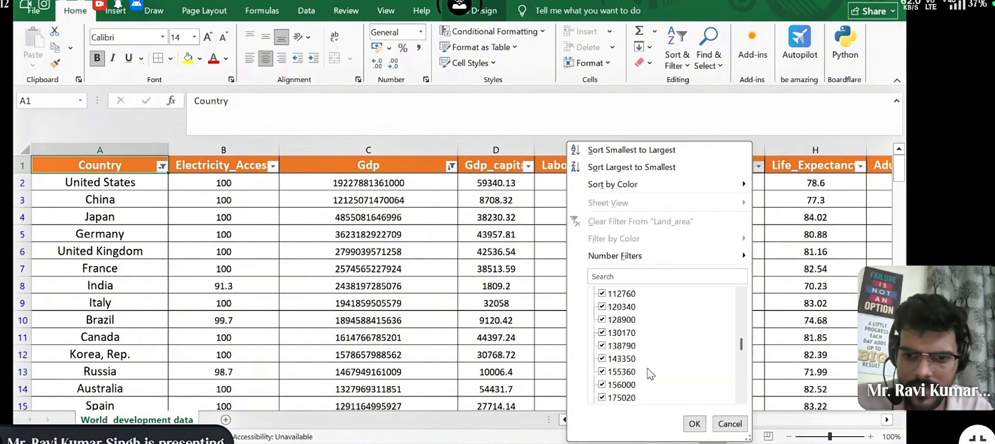
scroll(651, 373, "down", 10)
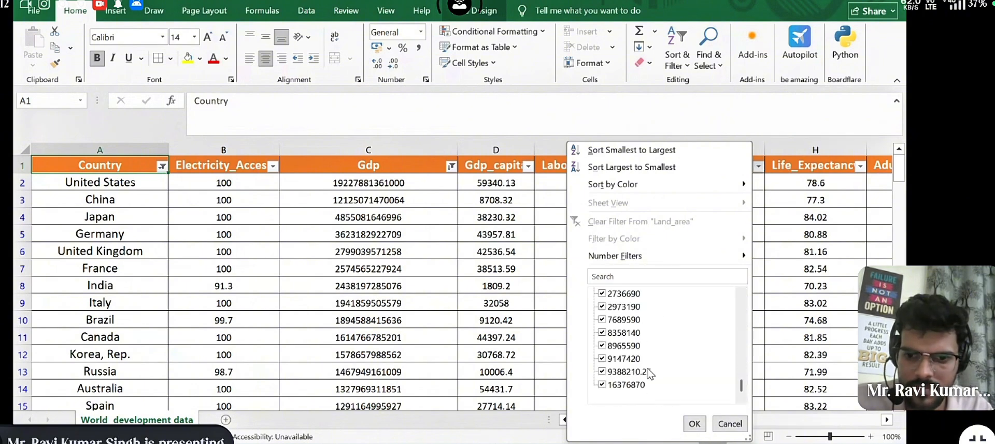
left_click(694, 424)
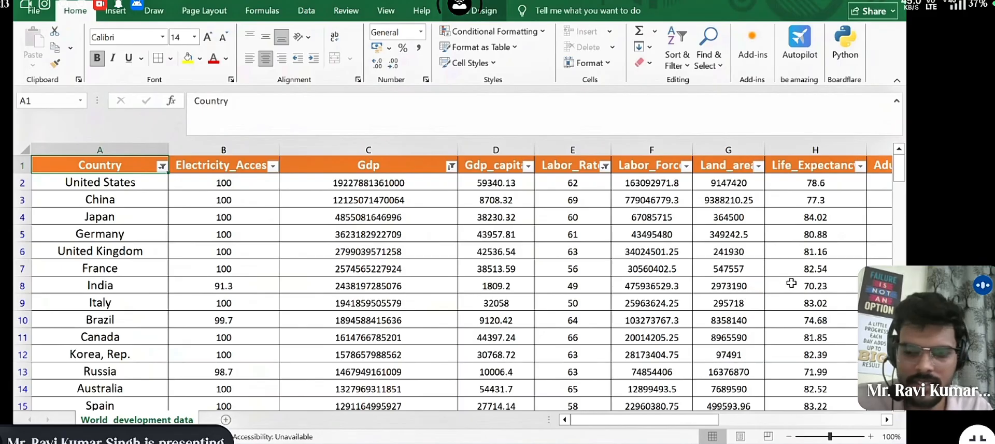
- Check the Life_Expectancy column's filter list through to its end for blank entries, keeping all values selected
scroll(791, 283, "right", 2)
scroll(791, 282, "left", 2)
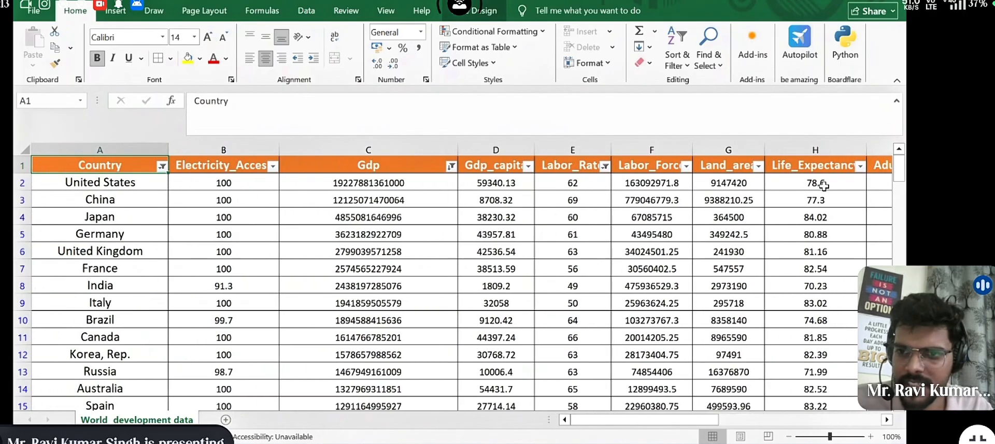
left_click(860, 166)
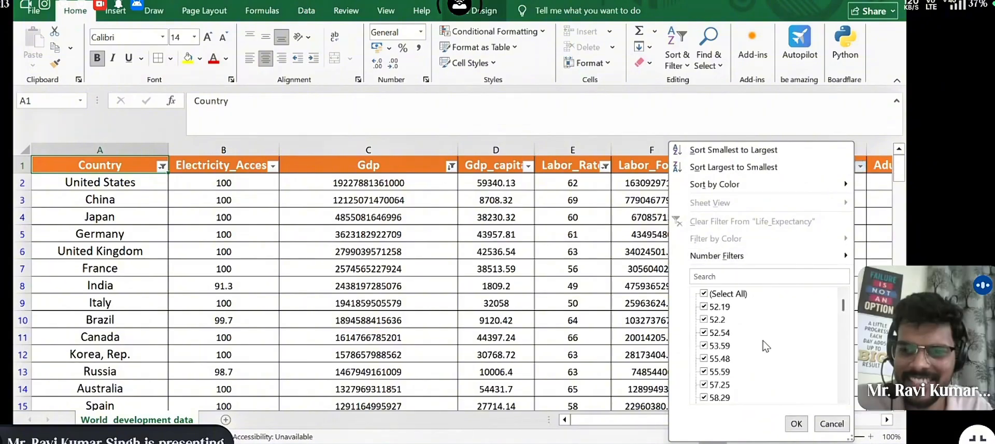
scroll(762, 341, "down", 5)
scroll(763, 341, "down", 5)
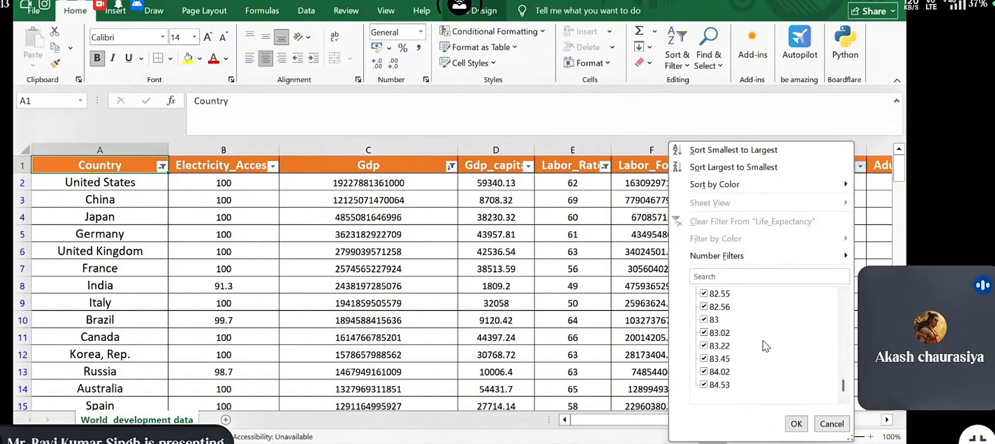
left_click(796, 423)
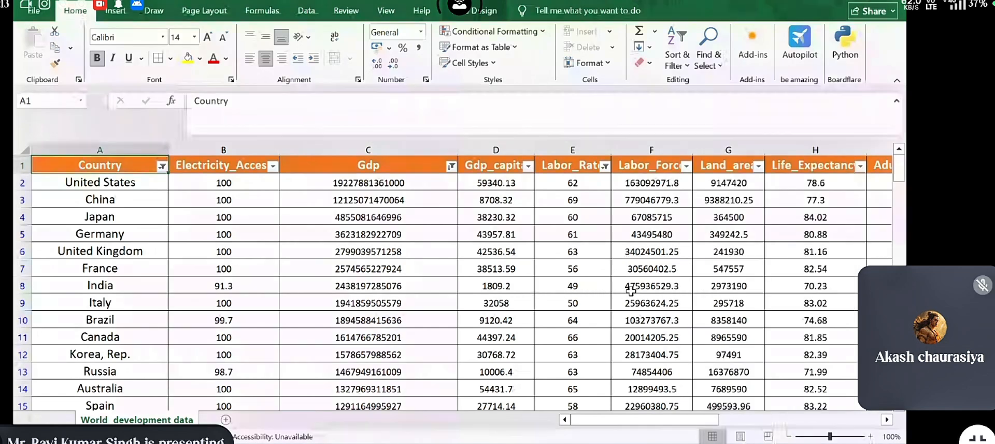
left_click(674, 288)
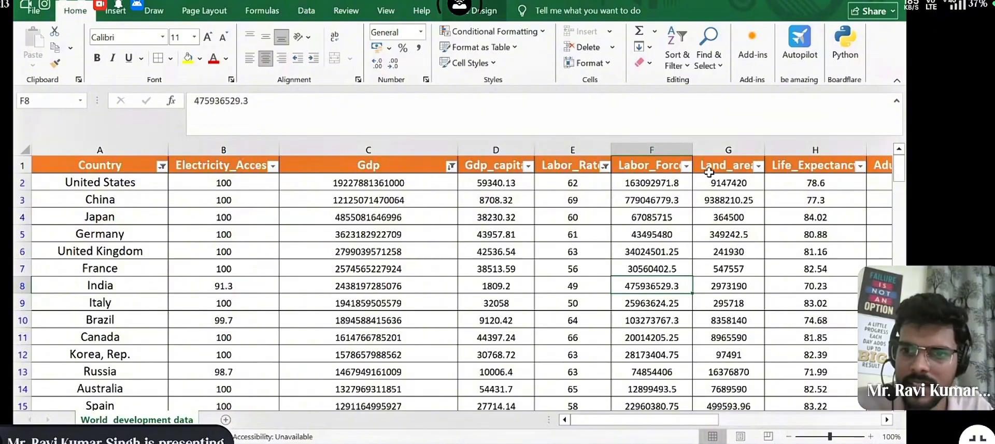
left_click(722, 285)
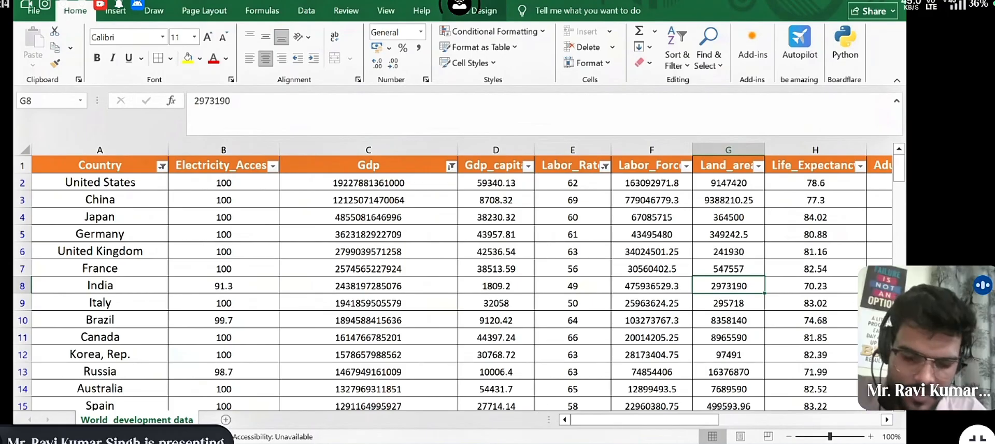
- Switch to the Kaggle World Development Data page in the browser, allow picture-in-picture for this time, and view the dataset description
key("alt+Tab")
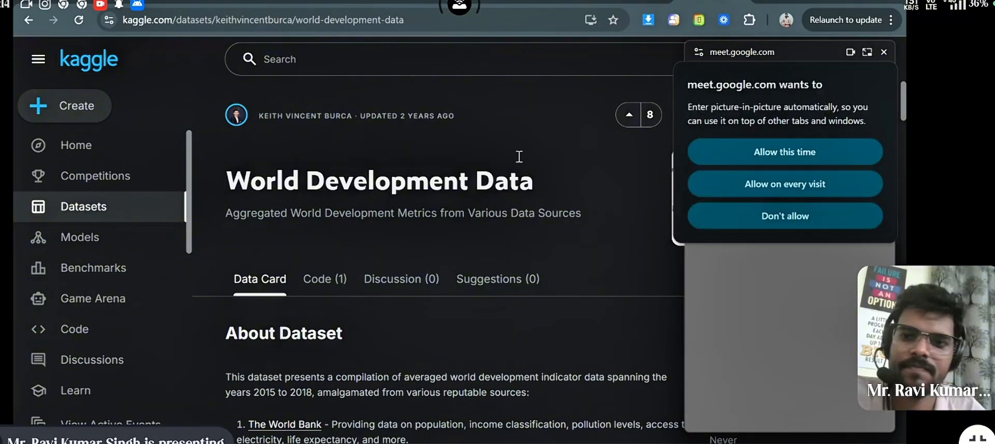
left_click(721, 153)
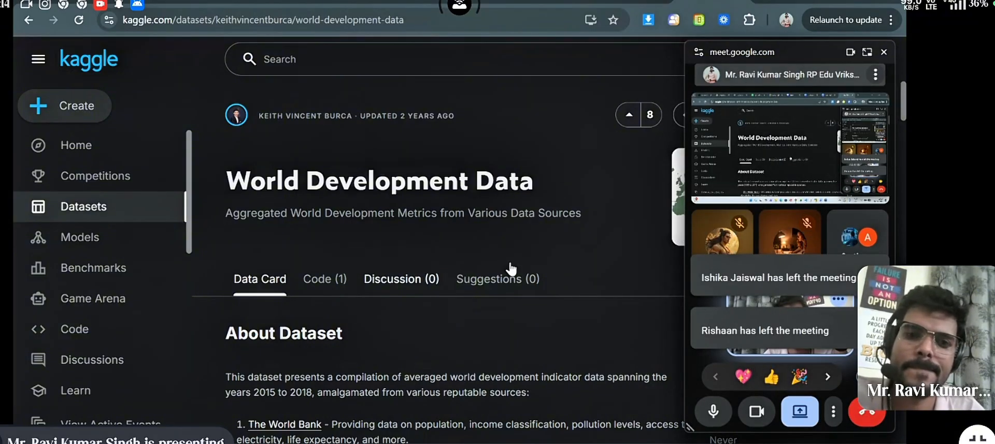
scroll(361, 247, "down", 1)
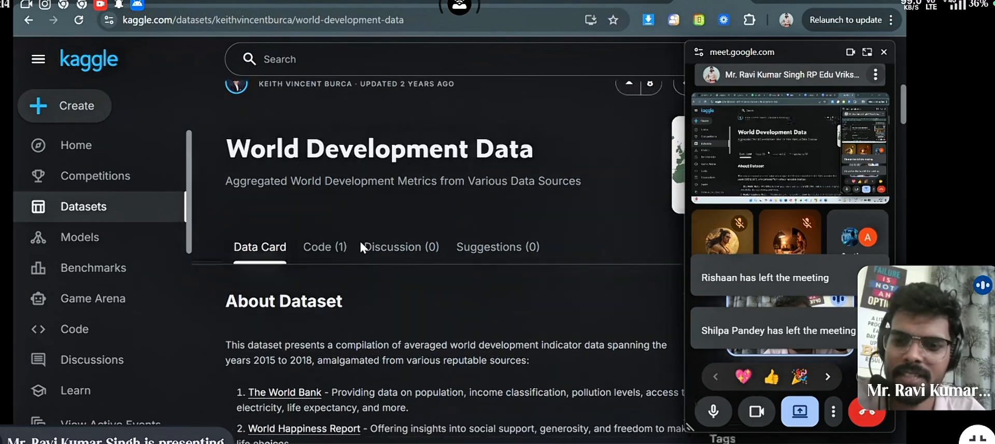
scroll(359, 240, "down", 1)
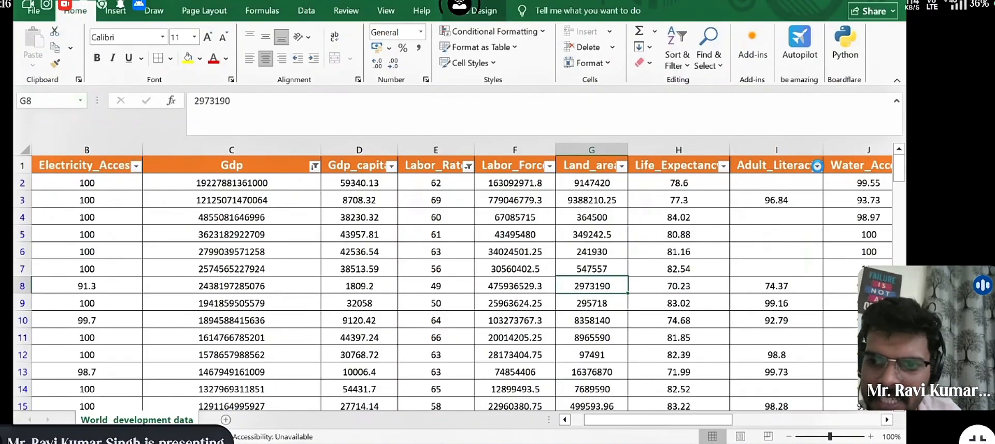
- Check the Adult_Literacy column's filter list for a blanks entry, keeping all entries selected
left_click(817, 166)
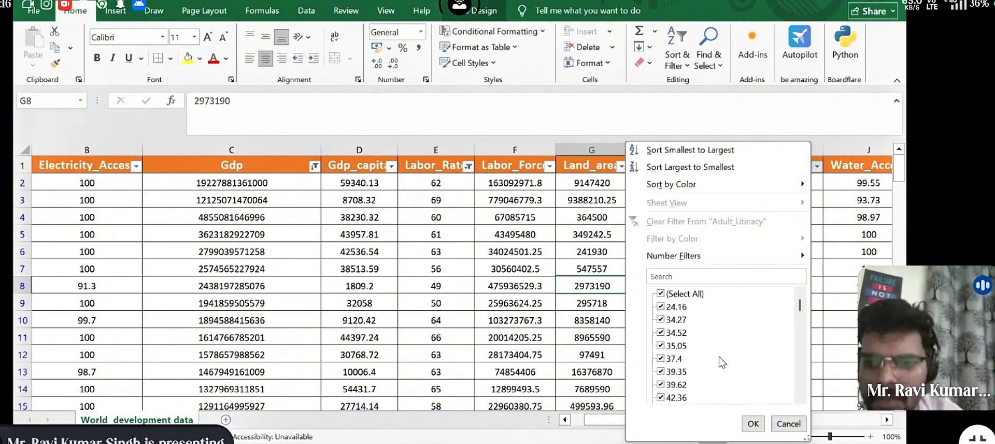
scroll(719, 356, "down", 15)
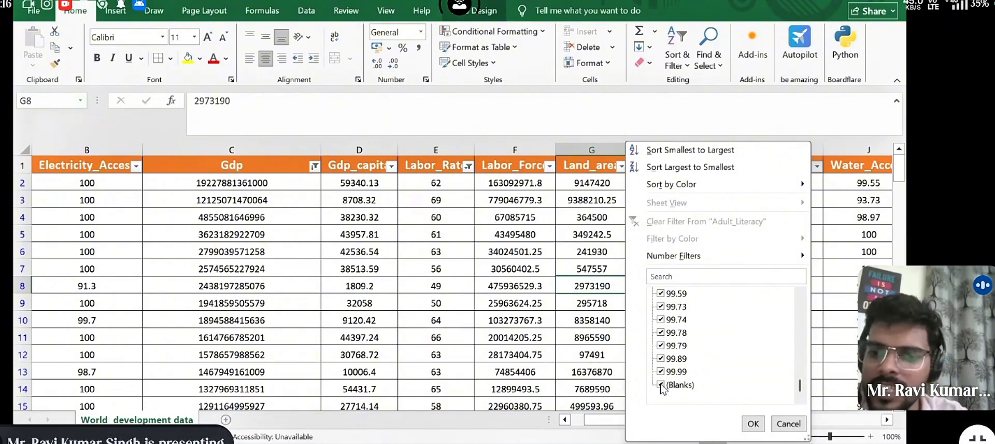
left_click(752, 425)
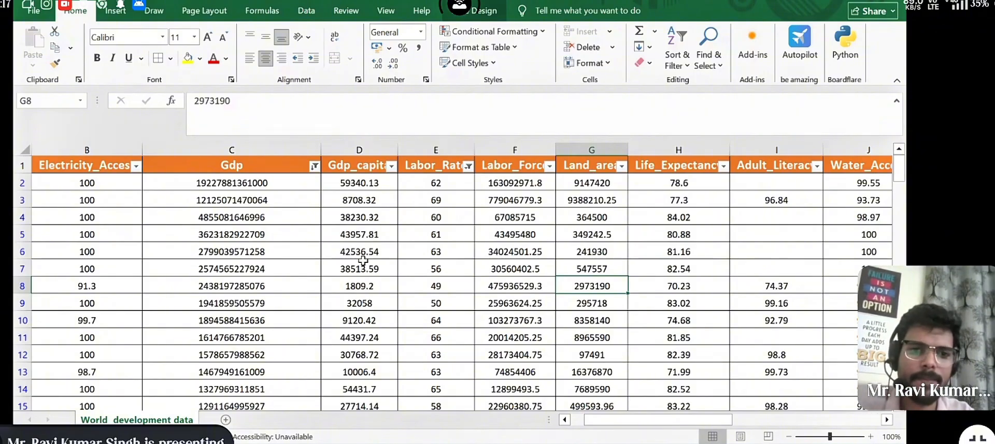
scroll(450, 270, "right", 2)
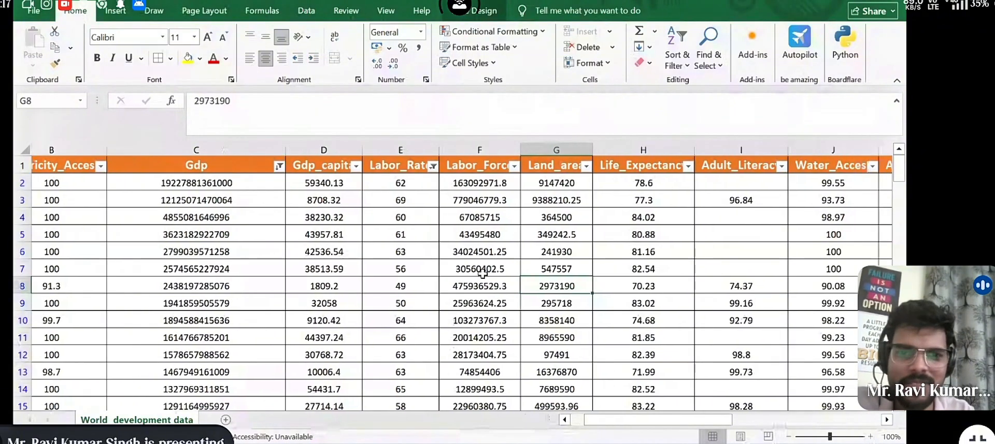
scroll(482, 274, "right", 2)
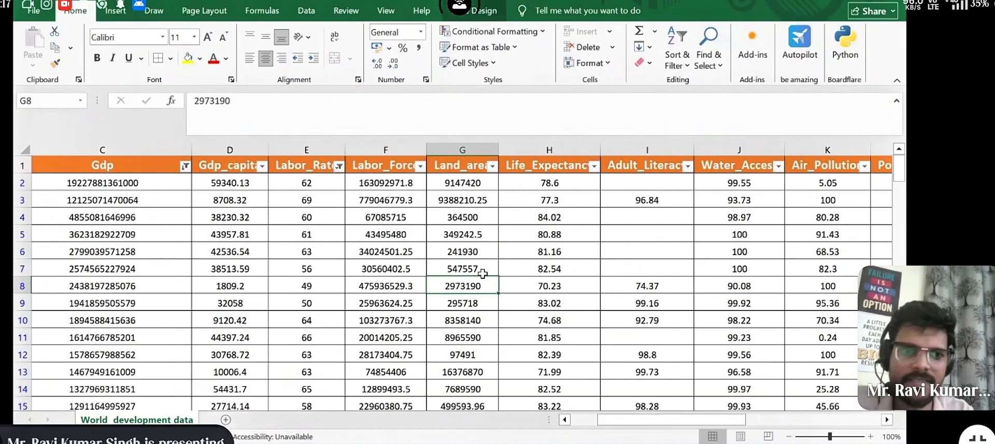
left_click_drag(396, 269, 596, 346)
left_click(439, 310)
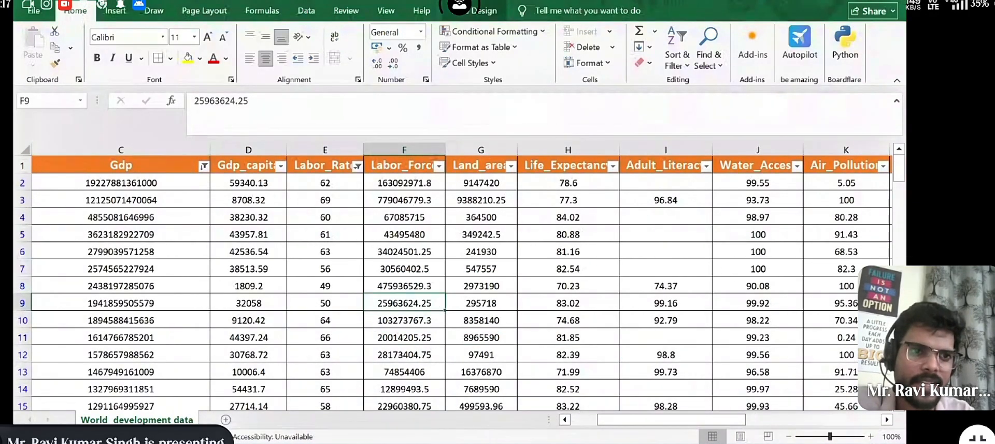
left_click(115, 11)
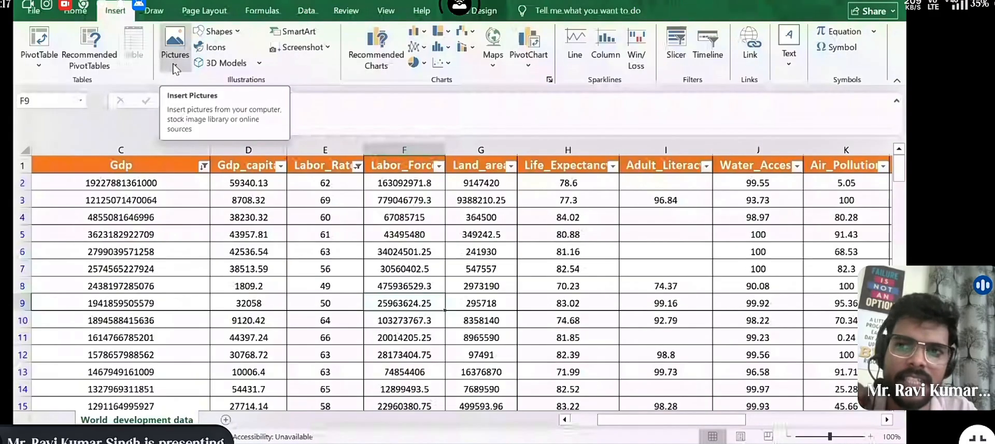
left_click(175, 67)
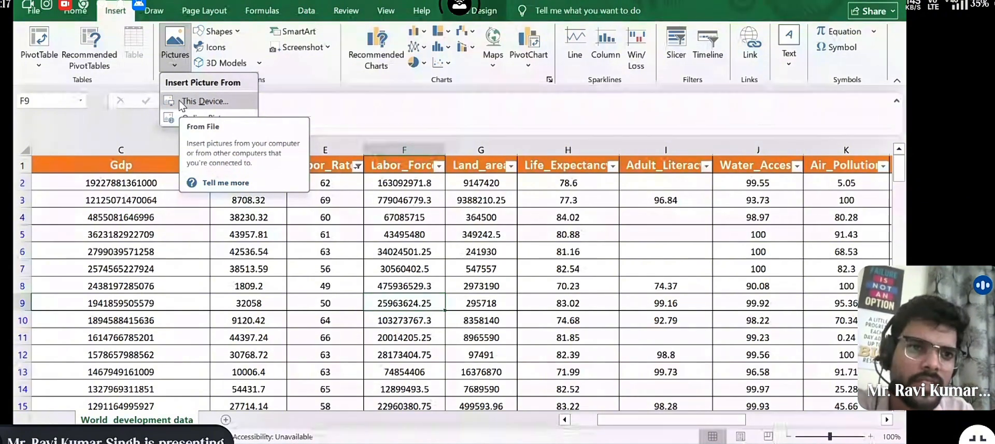
left_click(181, 103)
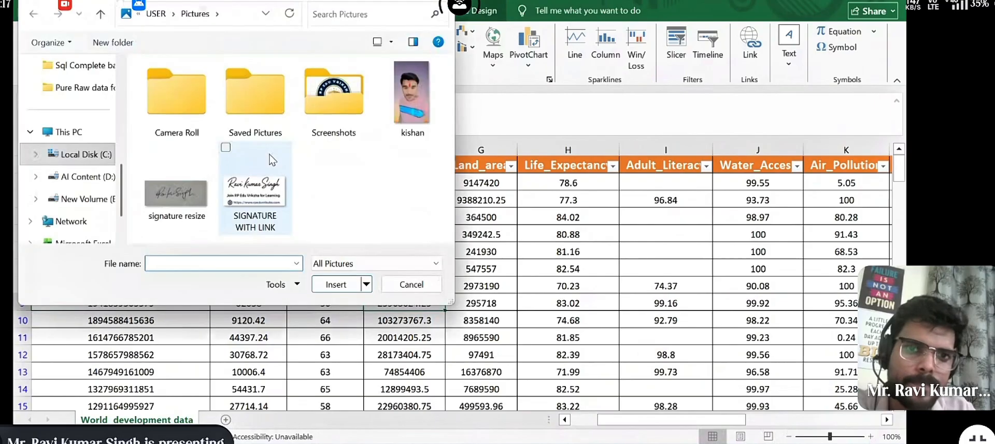
left_click(438, 1)
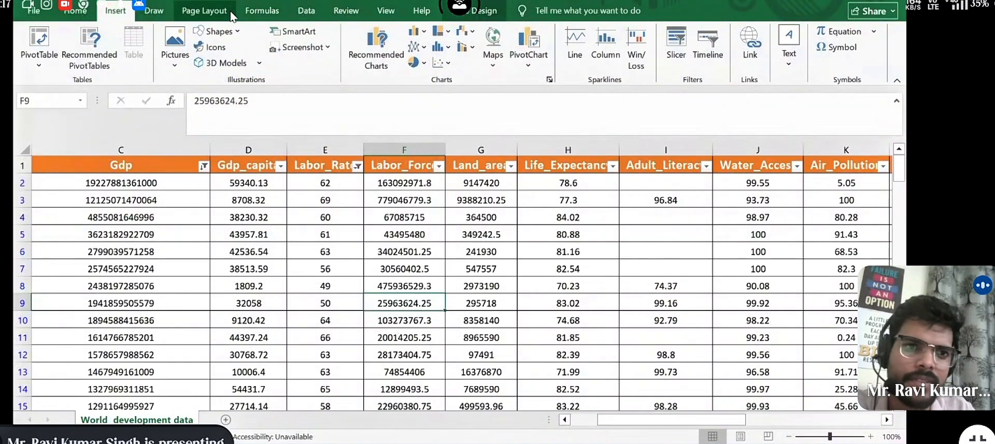
- Set the picture file SIGNATURE WITH LINK as the sheet background and look over how it tiles behind the data
left_click(211, 13)
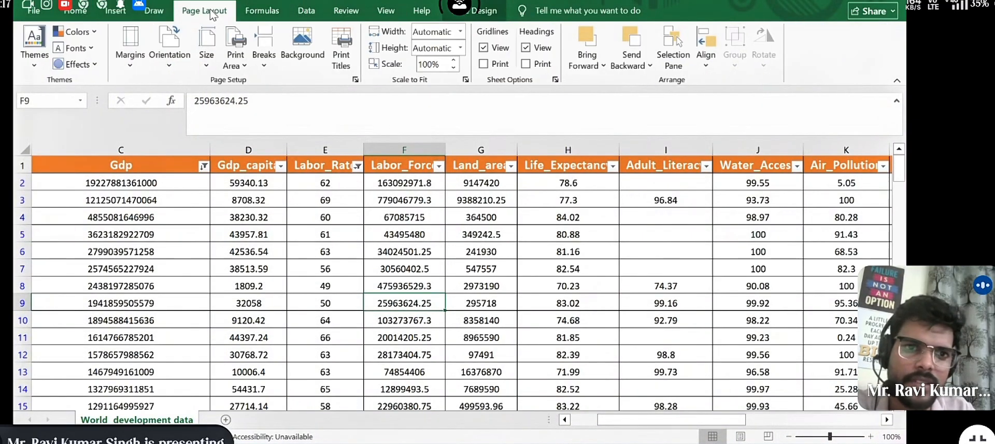
left_click(308, 66)
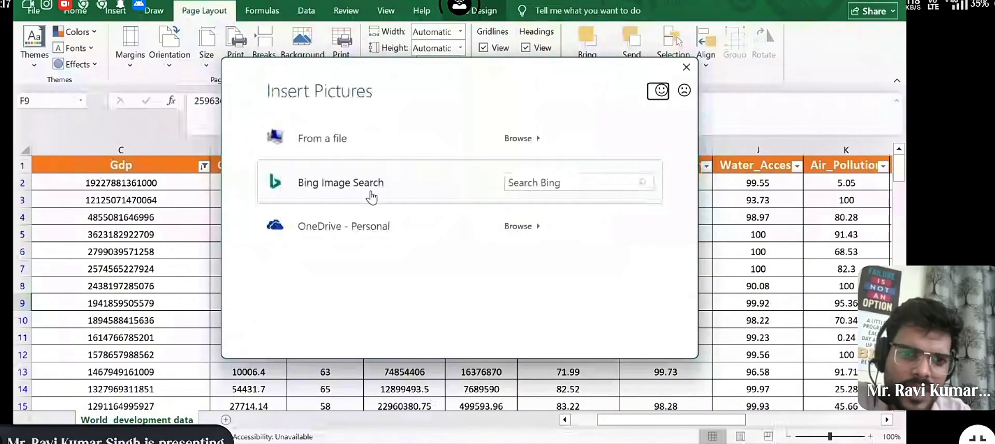
left_click(322, 145)
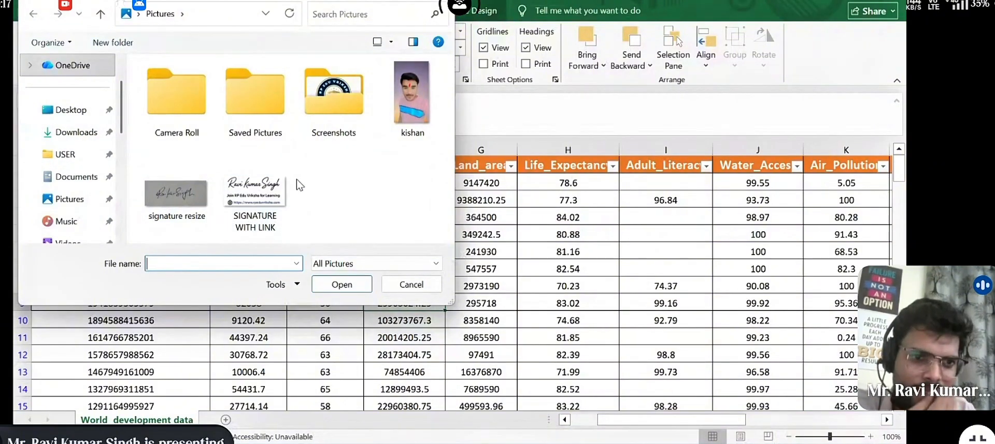
left_click(239, 197)
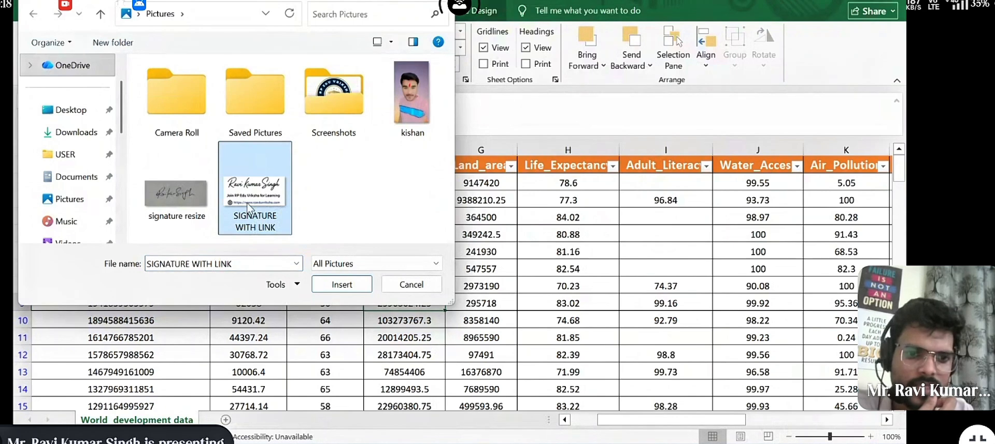
left_click(332, 284)
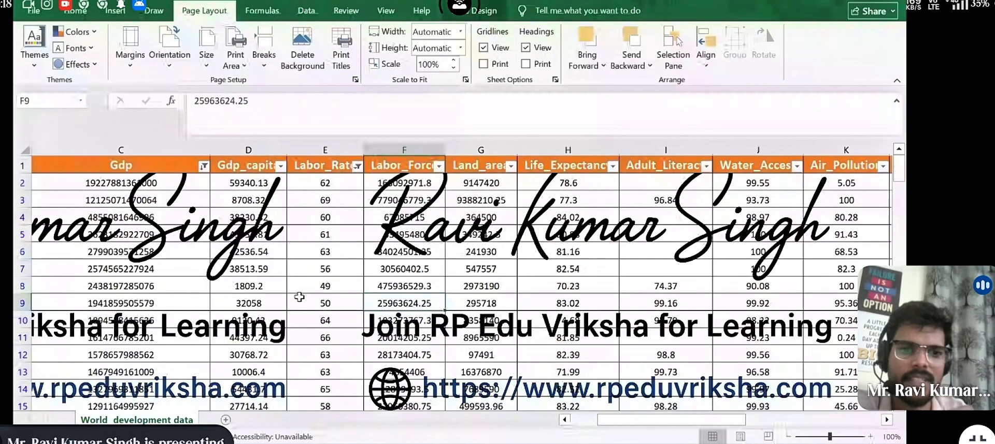
scroll(297, 297, "left", 3)
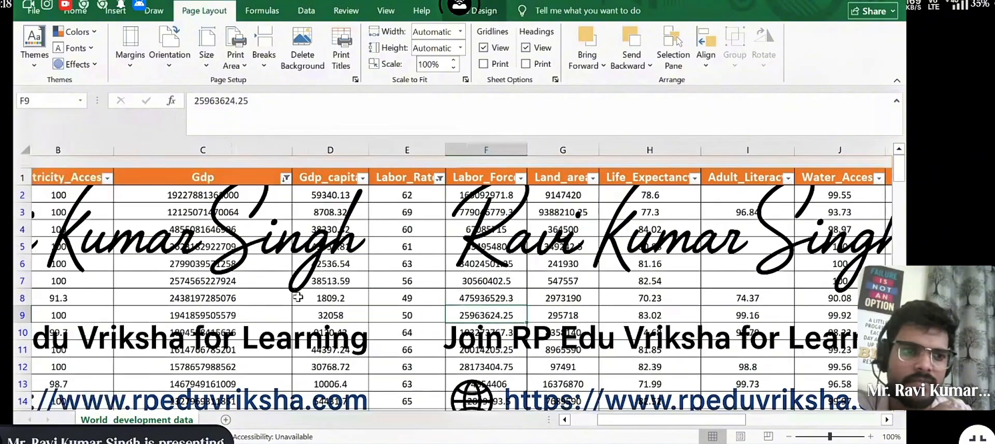
scroll(298, 297, "down", 2)
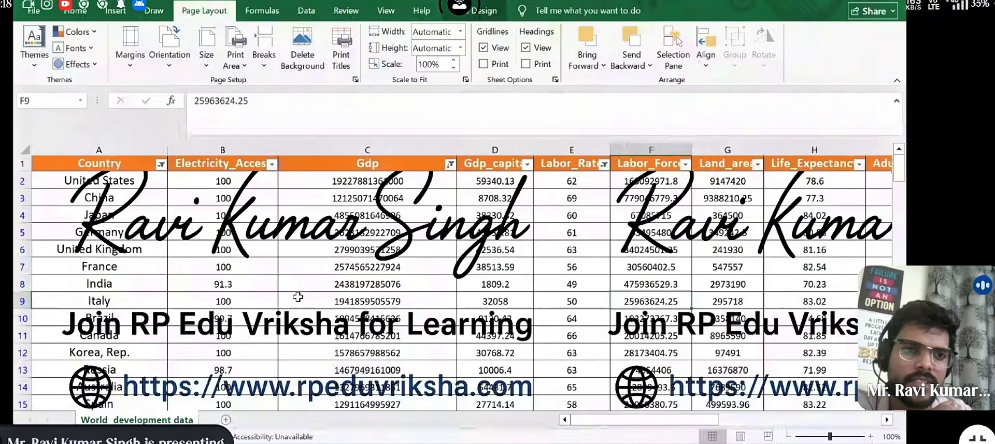
scroll(298, 296, "right", 2)
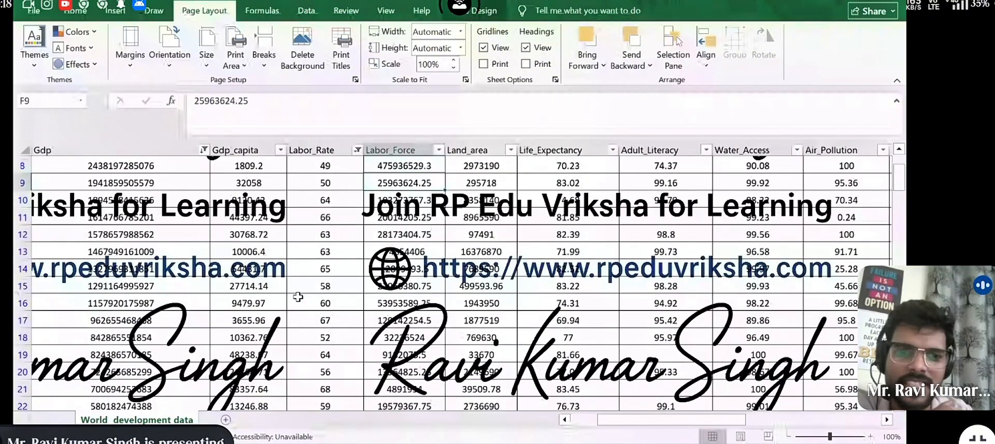
scroll(298, 297, "left", 2)
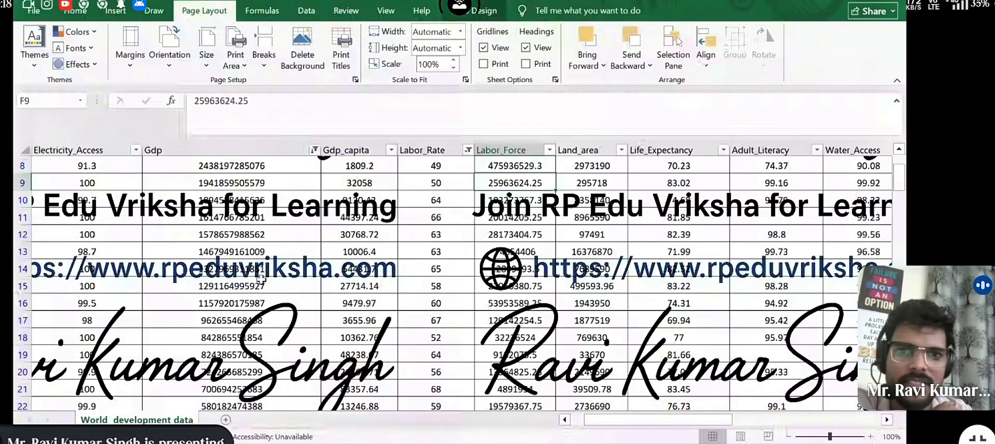
- Delete the signature background picture from the World development data sheet, dismissing the picture chooser without inserting anything
left_click(309, 56)
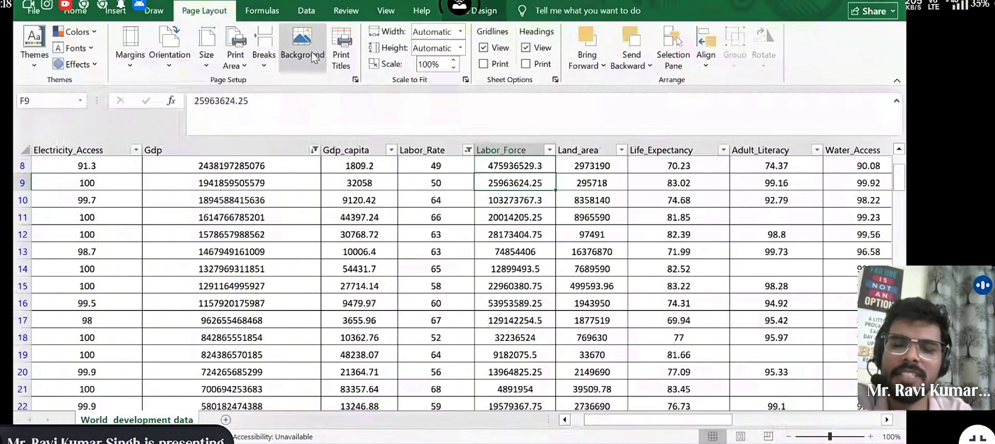
left_click(308, 56)
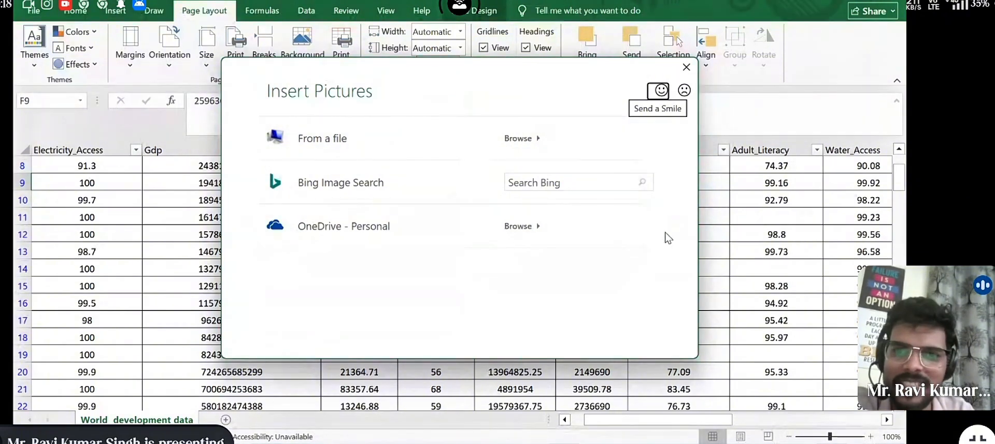
left_click(686, 67)
left_click(568, 269)
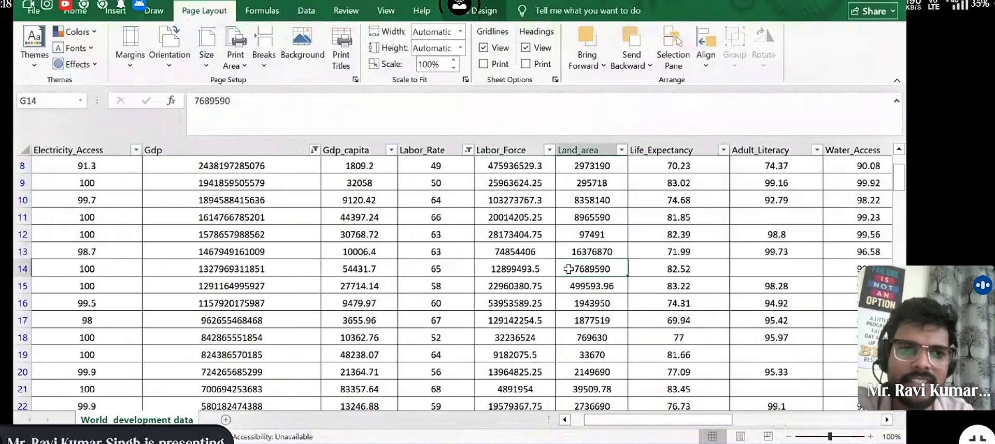
- Set the picture file SIGNATURE WITH LINK as the sheet background again from the table's first rows, and delete that background
scroll(568, 269, "left", 2)
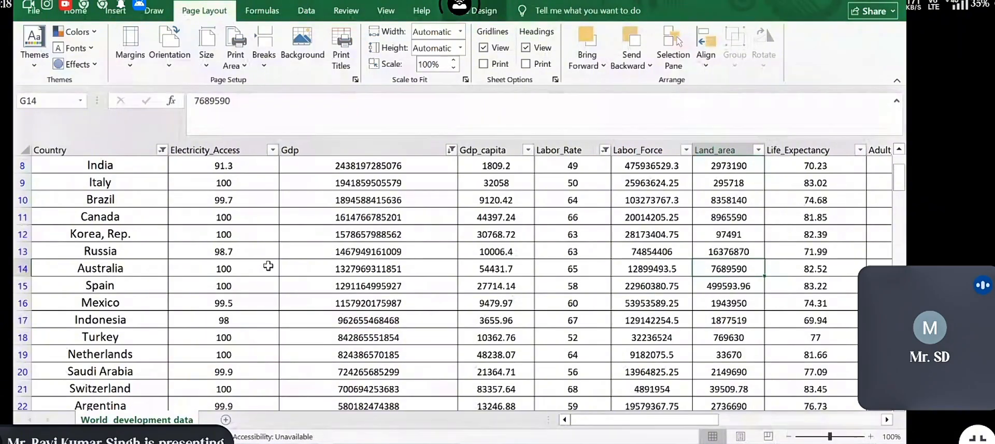
scroll(272, 264, "up", 1)
scroll(268, 265, "up", 3)
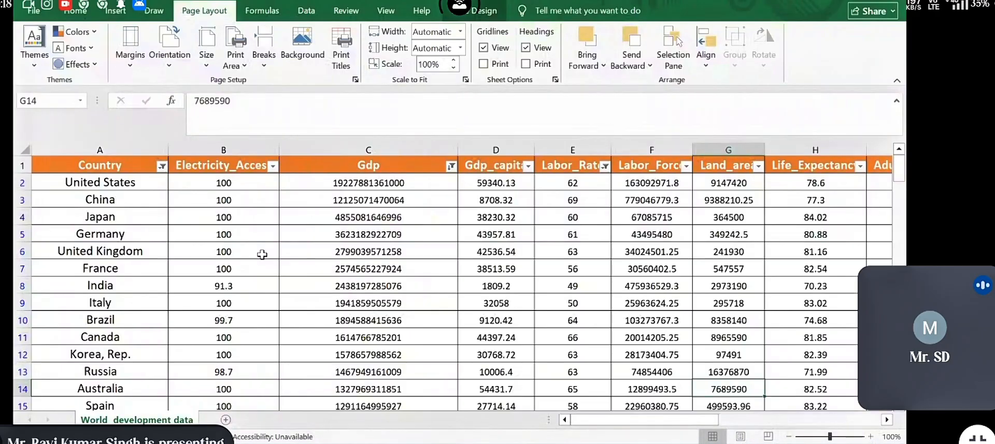
left_click(262, 255)
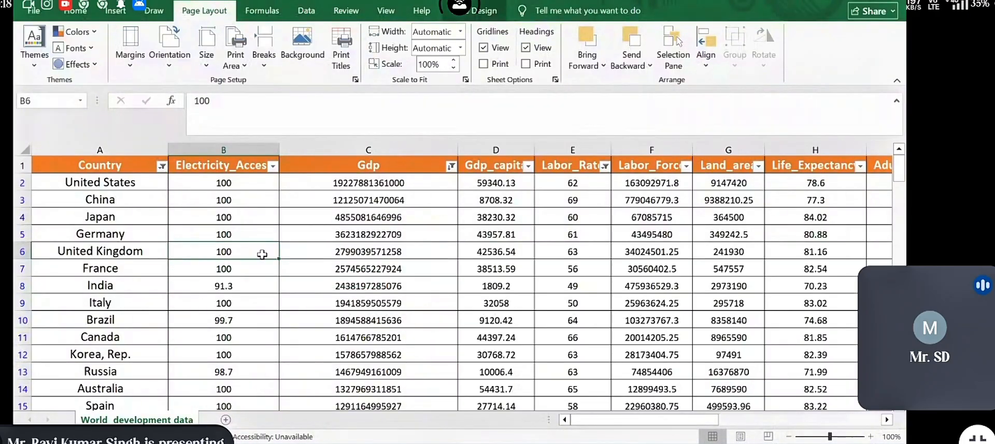
left_click(317, 41)
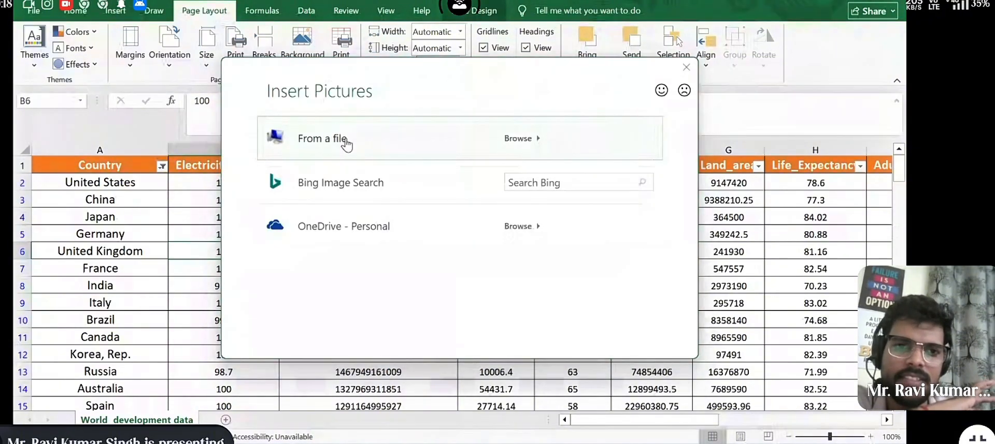
left_click(345, 140)
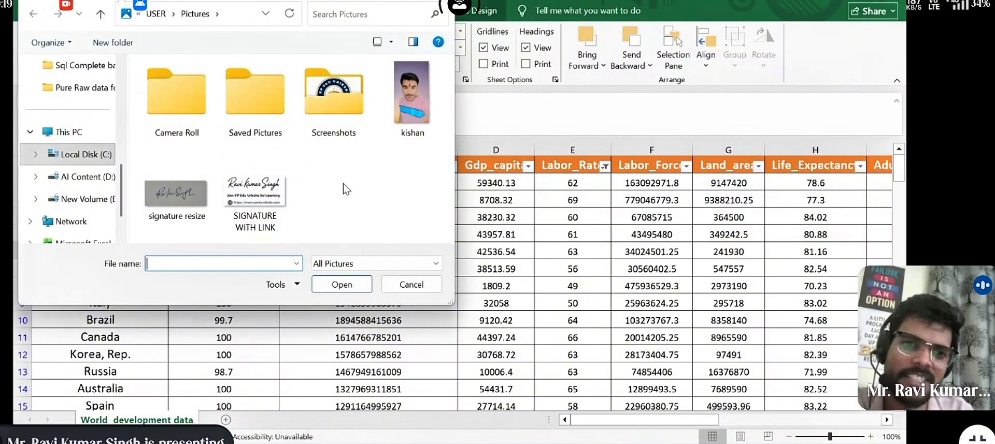
left_click(254, 219)
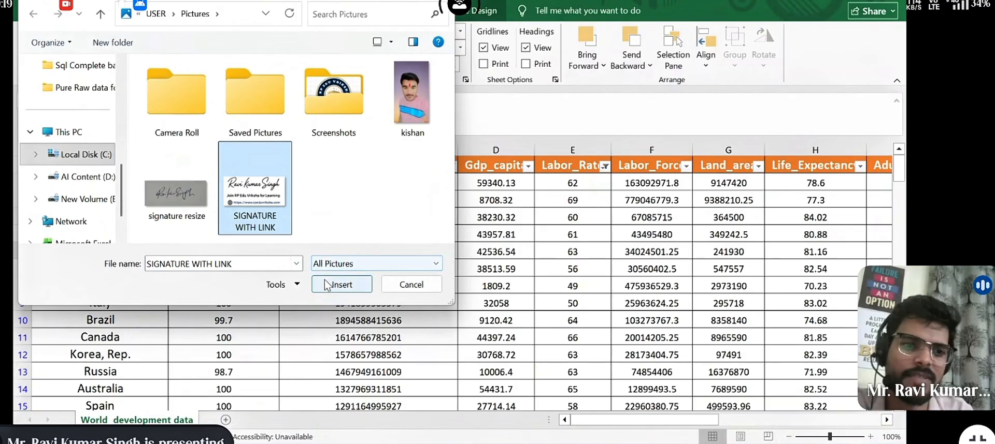
left_click(297, 284)
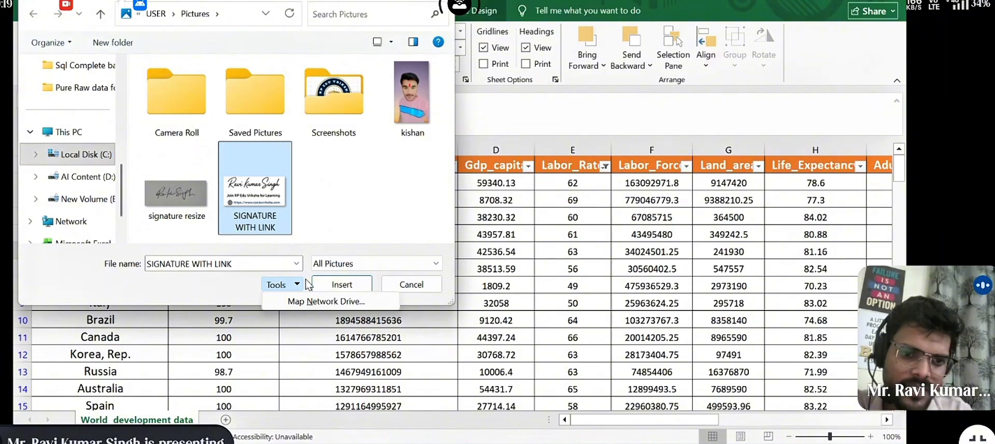
left_click(352, 285)
left_click(352, 285)
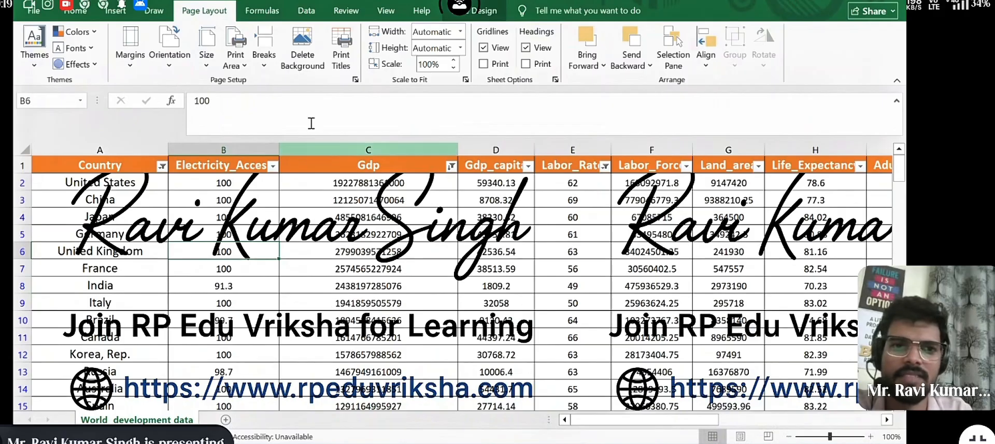
left_click(306, 61)
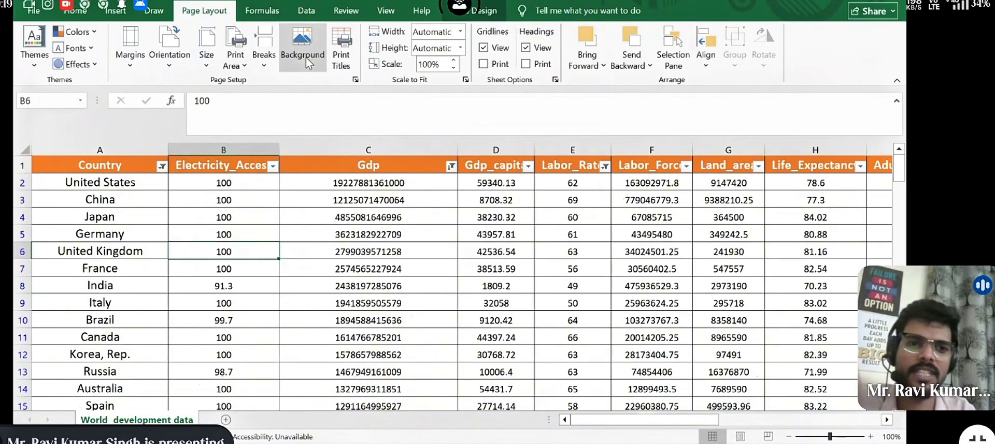
- Select the whole data table and insert the recommended PivotTable Sum of Electricity_Access by Income_Class
left_click(301, 238)
key("ctrl+a")
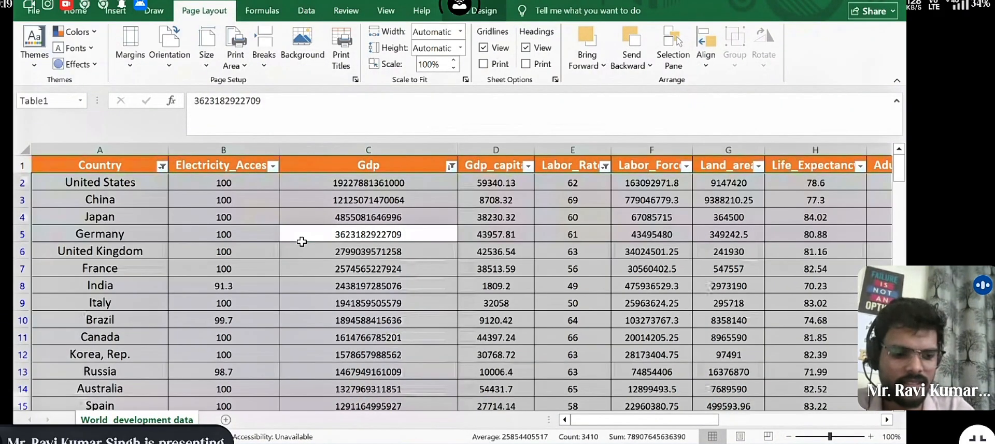
left_click(115, 11)
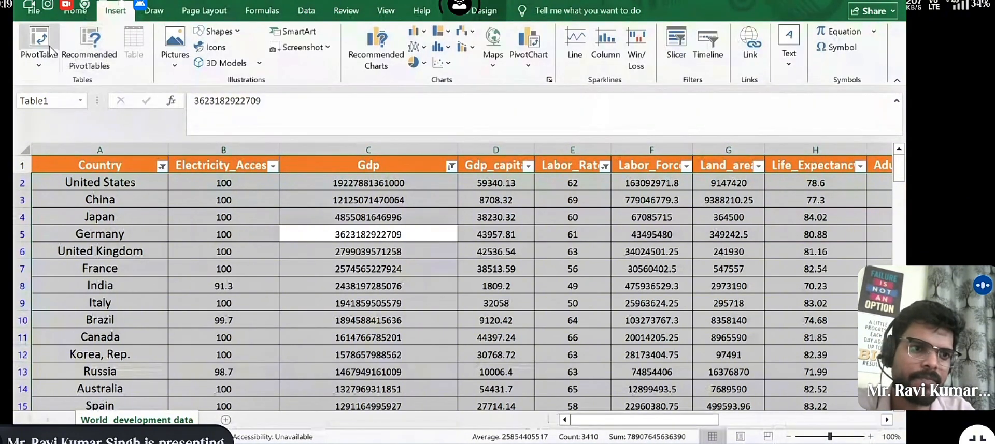
left_click(89, 54)
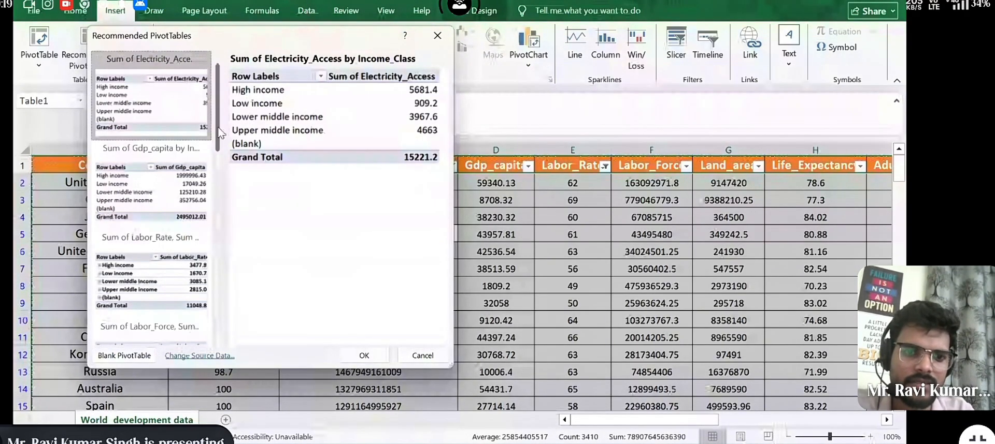
left_click(361, 355)
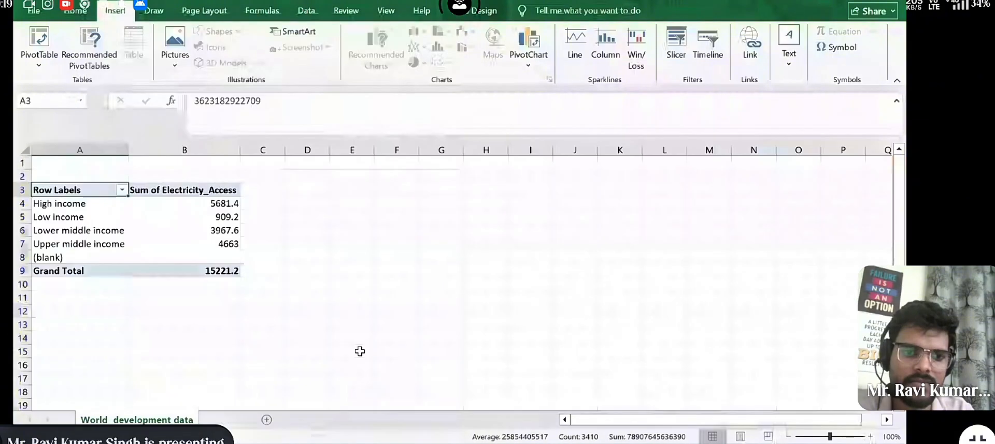
- Insert a column PivotChart from the whole PivotTable and move it beside the table so it no longer covers the values
left_click(179, 237)
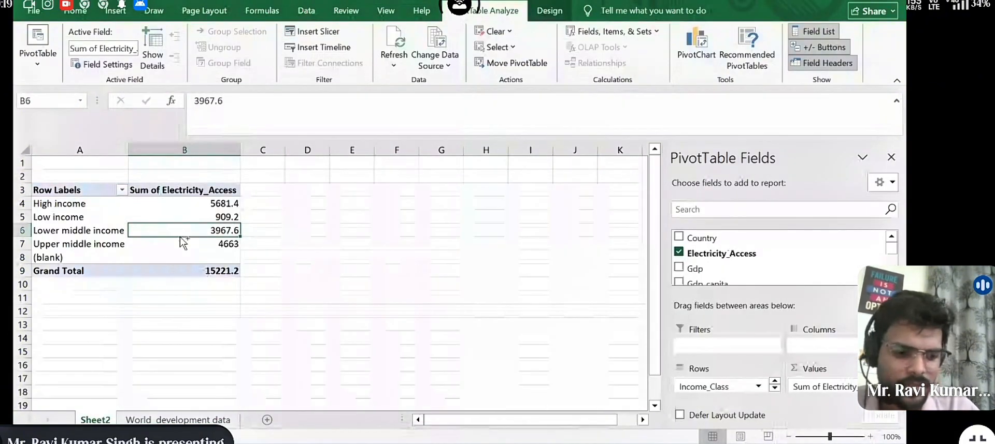
key("ctrl+a")
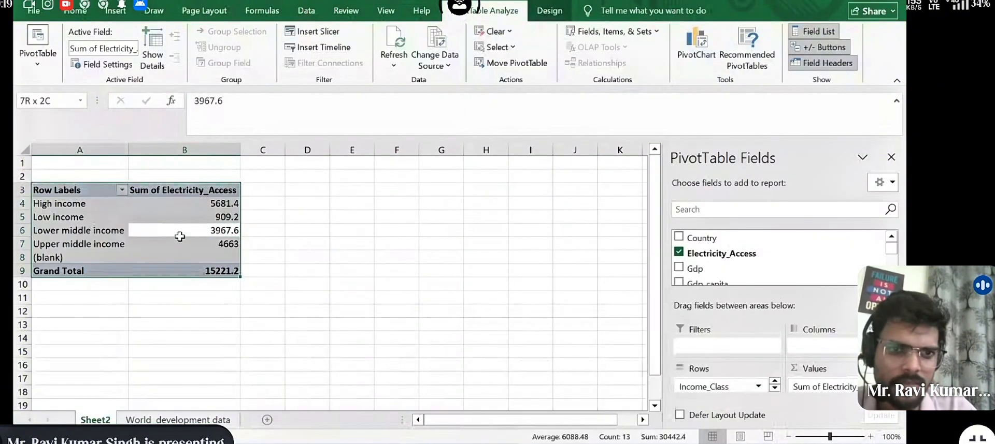
left_click(115, 11)
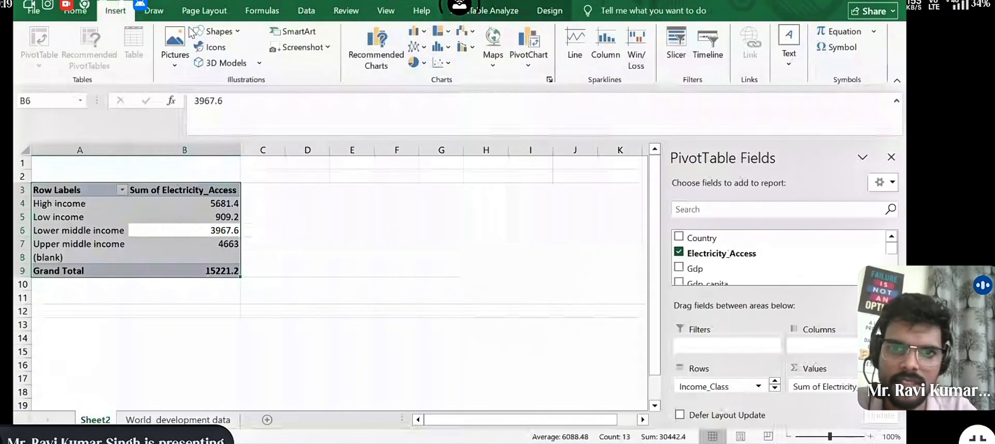
left_click(527, 52)
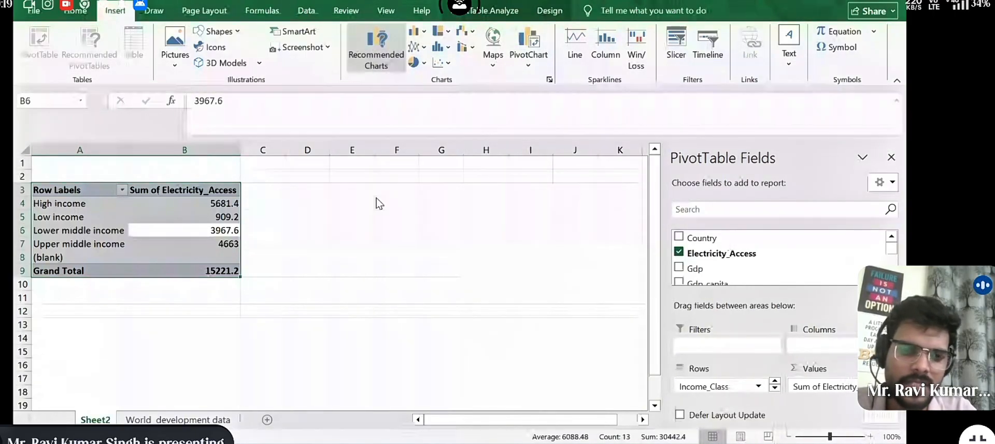
mouse_move(390, 173)
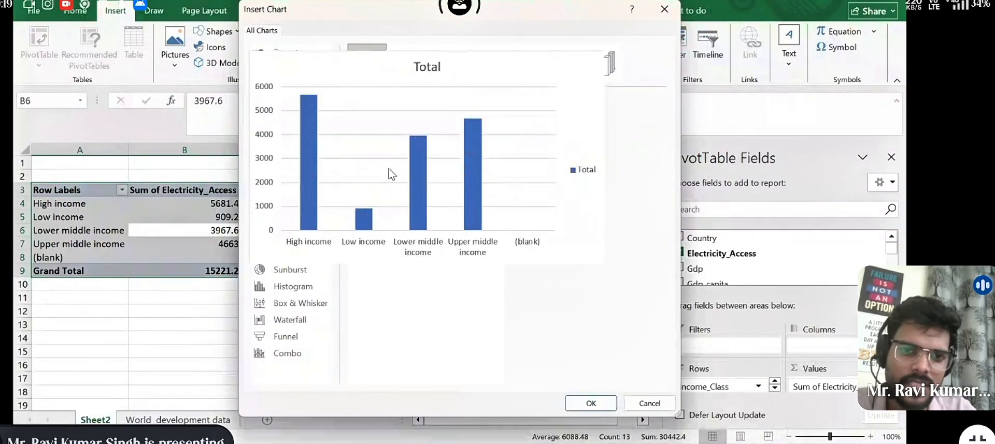
left_click(585, 406)
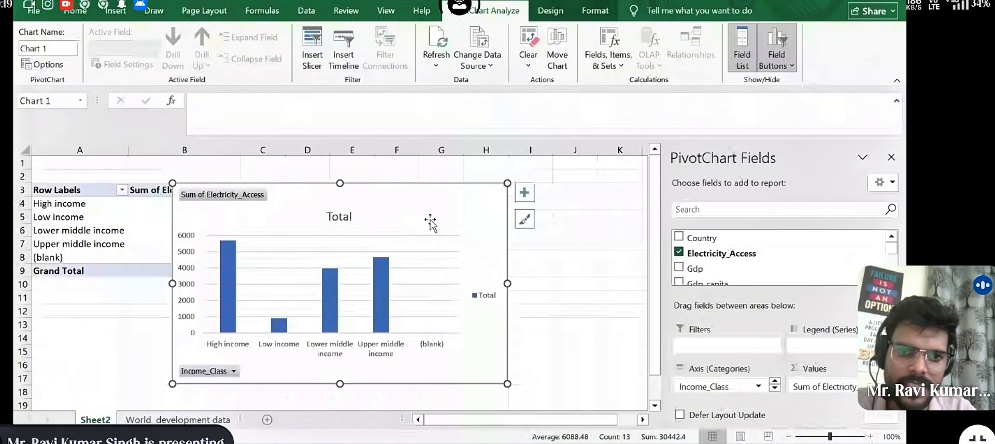
left_click_drag(433, 213, 508, 193)
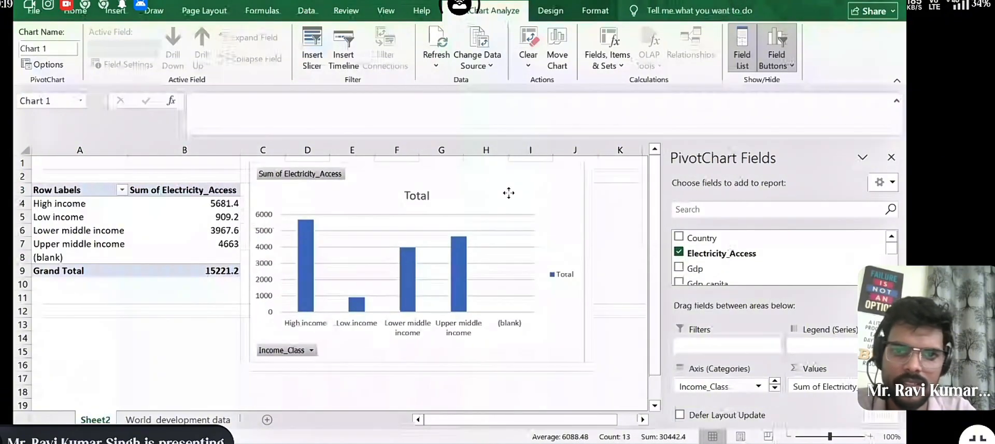
- Apply chart Style 2 to the PivotChart and recolor it with the third Colorful palette, which starts with orange
left_click(601, 199)
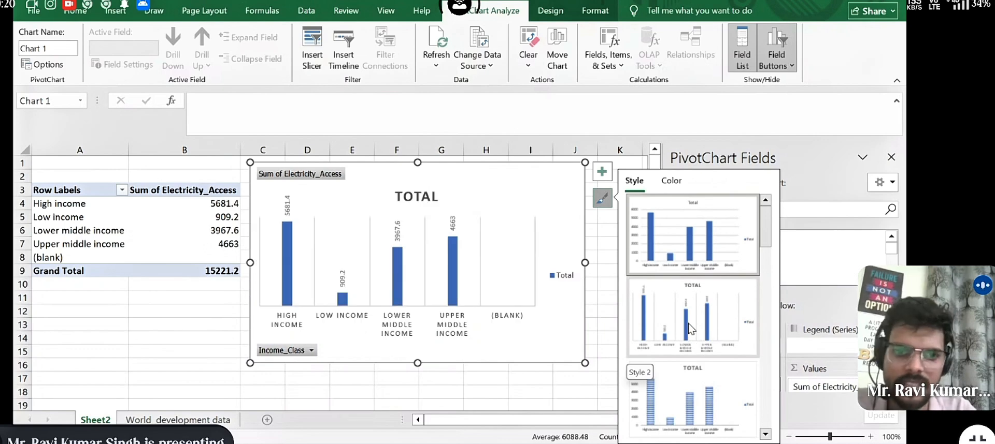
left_click(688, 325)
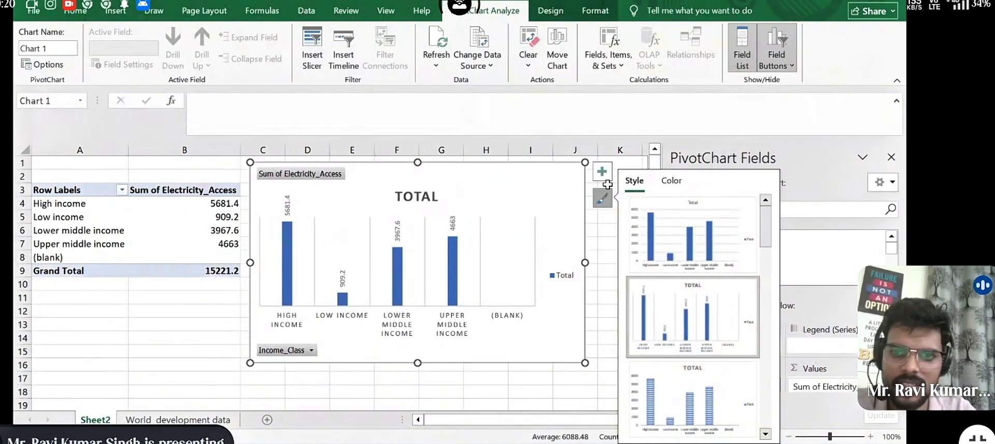
left_click(671, 181)
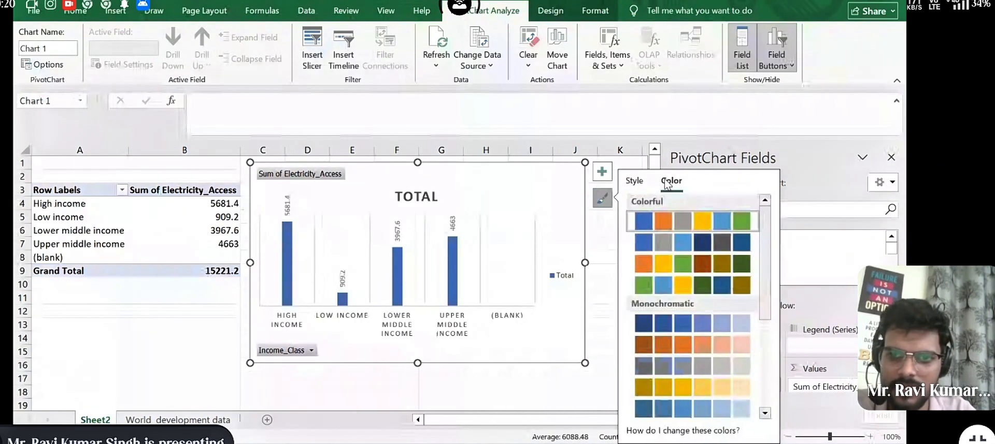
left_click(649, 263)
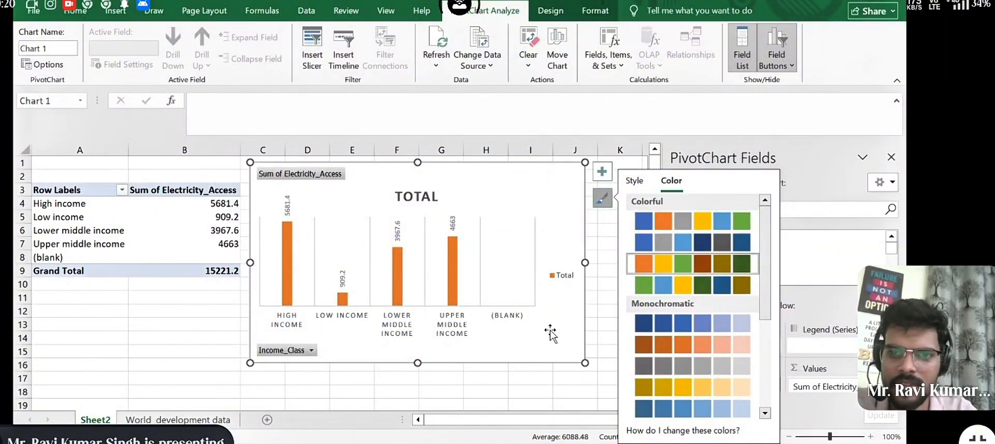
left_click(612, 297)
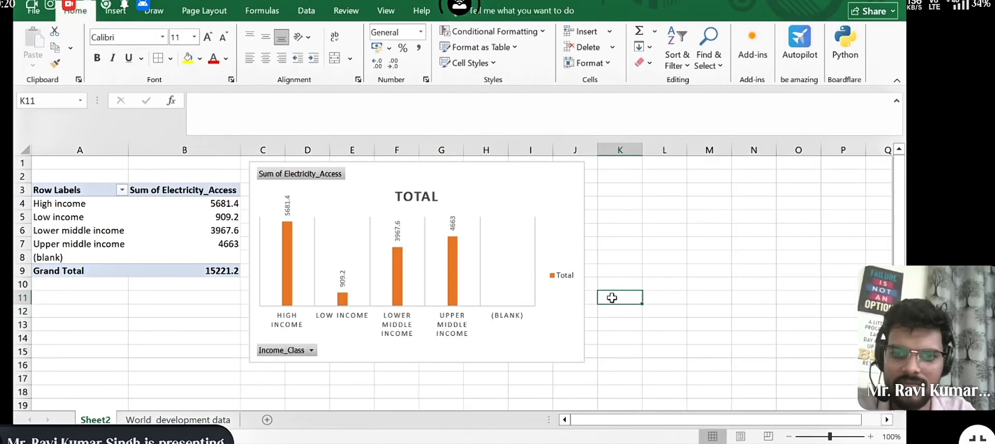
- Fill the PivotChart's chart area with the picture file SIGNATURE WITH LINK
left_click(546, 311)
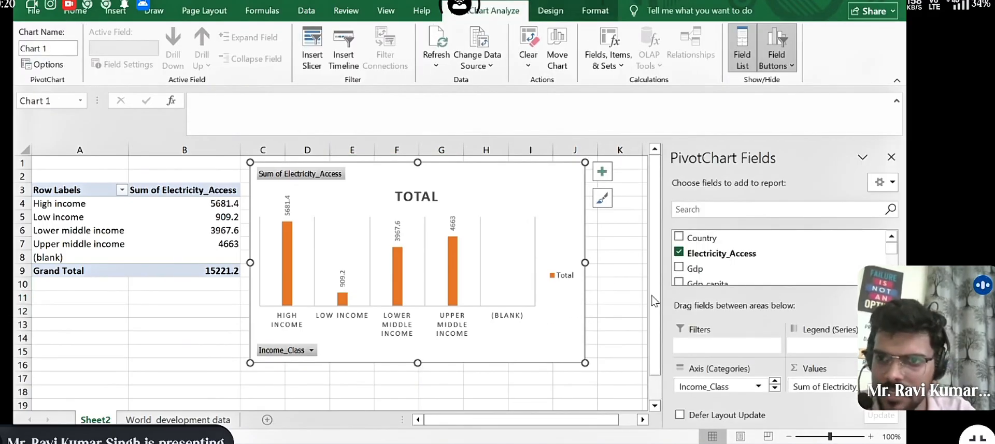
left_click(891, 156)
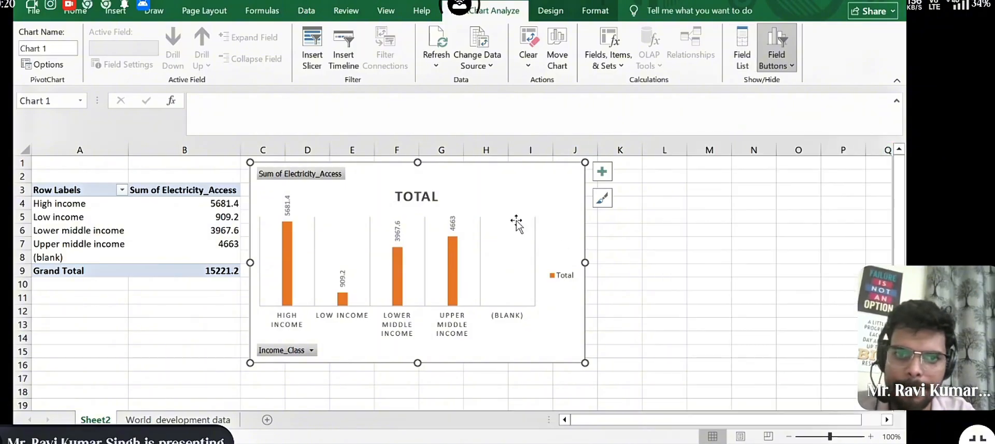
double_click(489, 183)
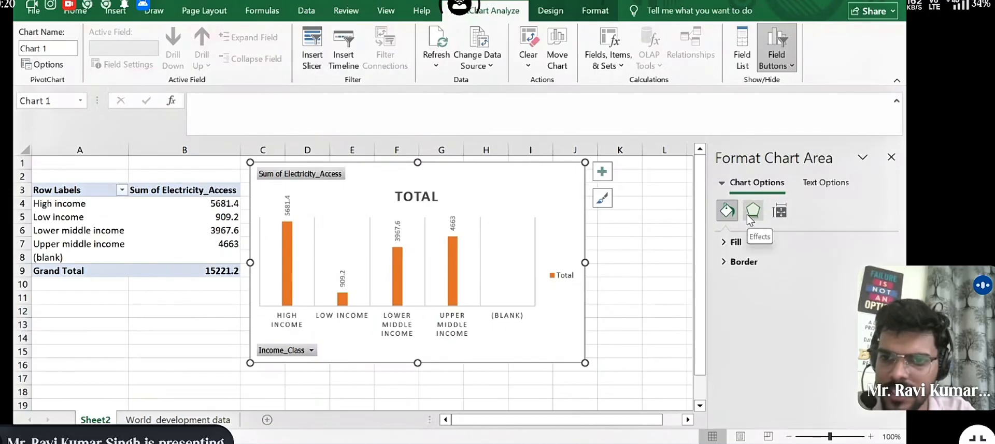
left_click(733, 244)
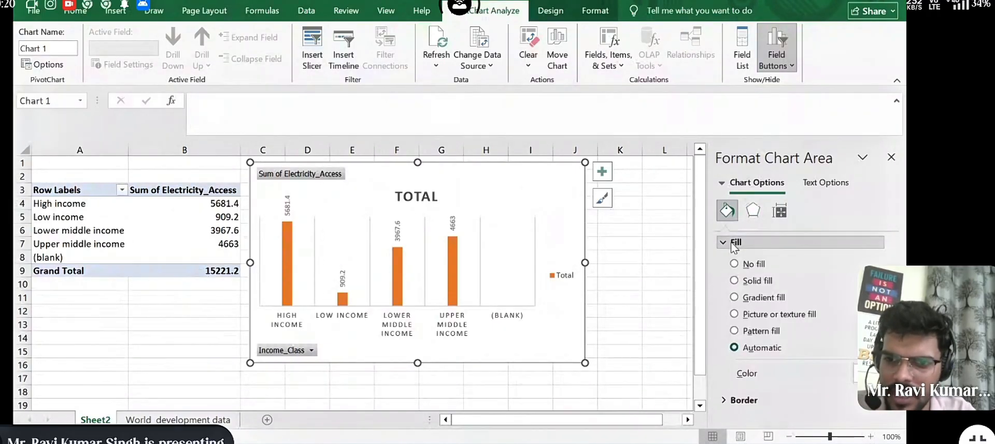
left_click(734, 314)
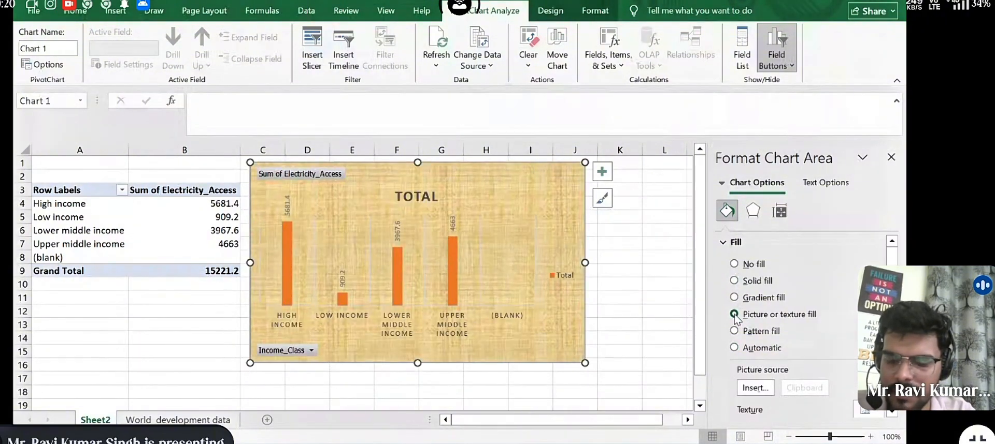
left_click(754, 388)
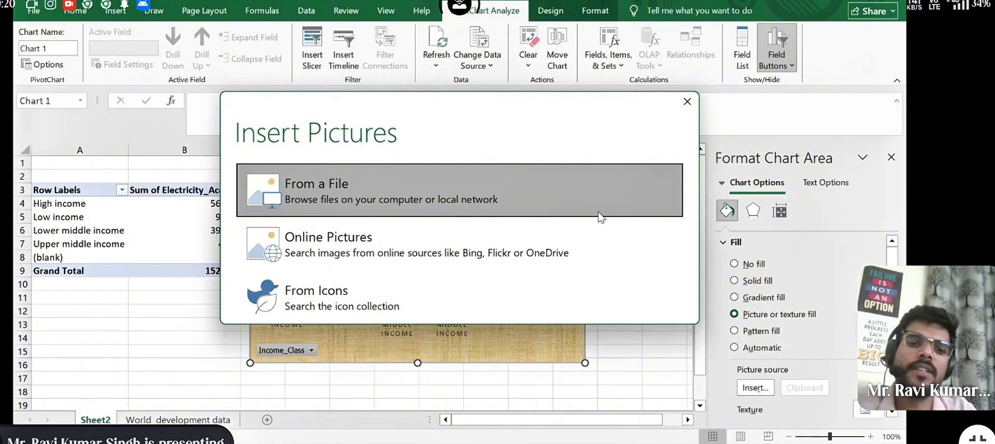
left_click(599, 216)
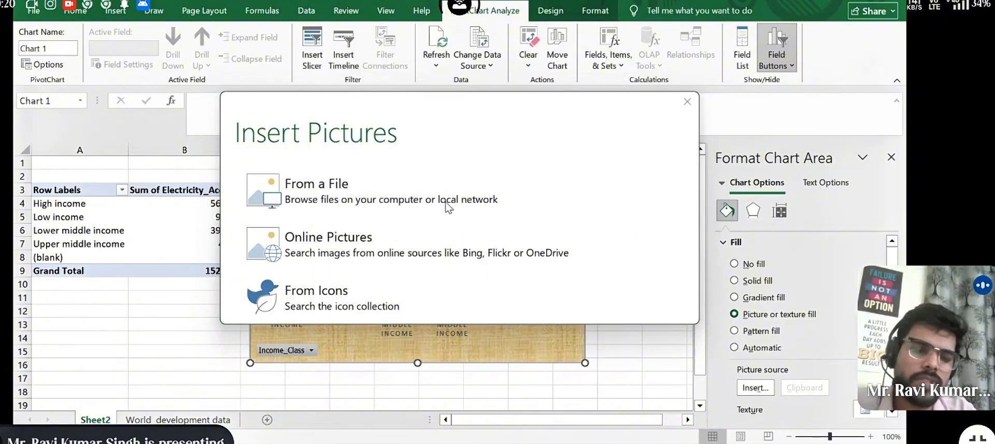
left_click(233, 190)
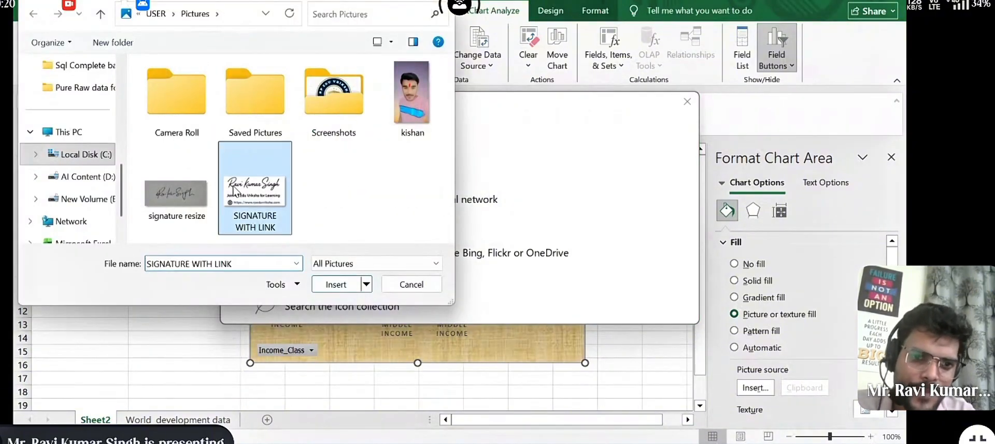
left_click(328, 286)
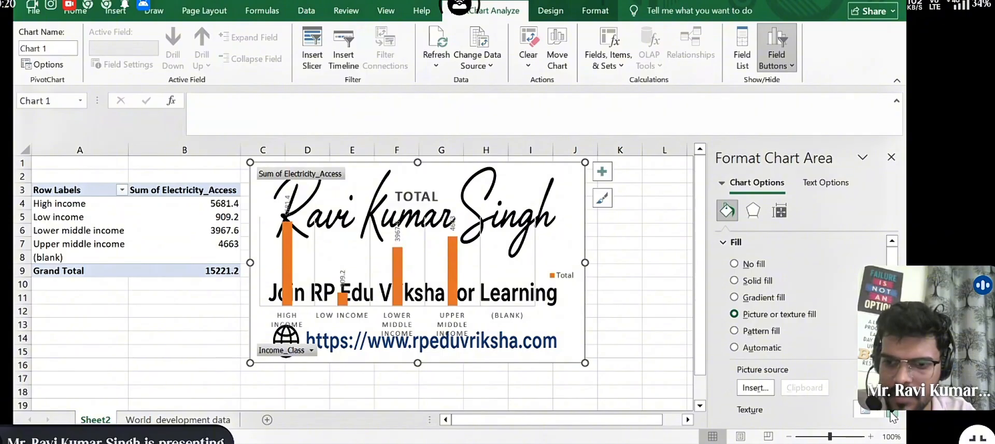
- Set the transparency of the chart area's picture fill to 80%
scroll(892, 414, "down", 1)
scroll(892, 415, "down", 5)
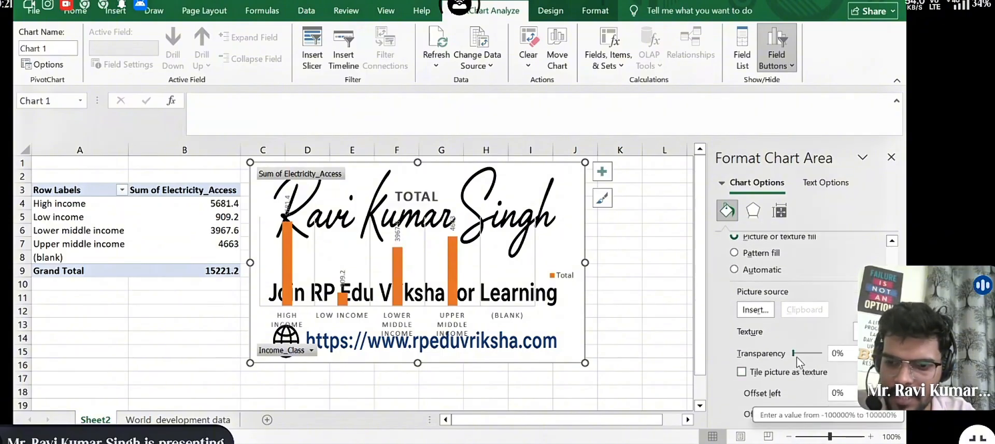
left_click(805, 354)
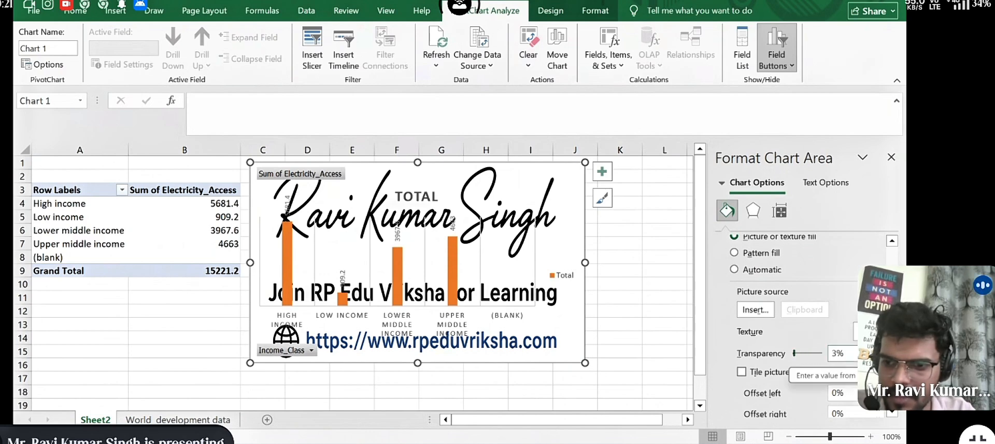
left_click_drag(794, 353, 819, 354)
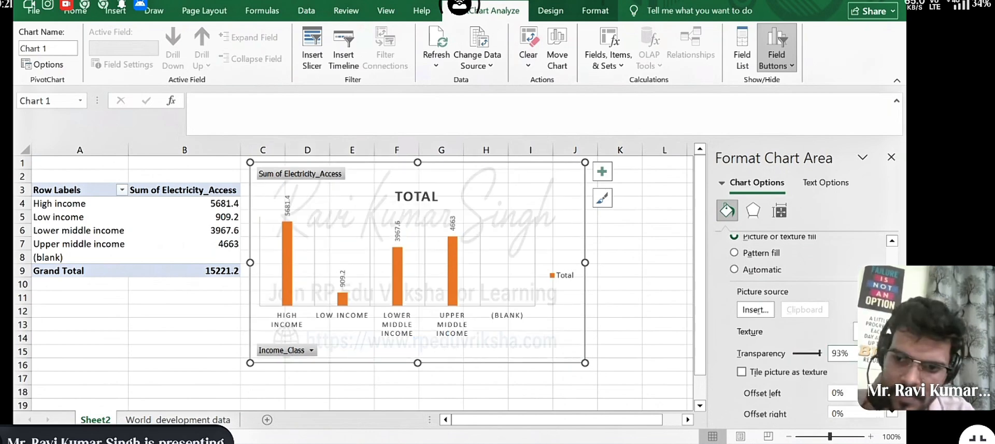
left_click(874, 357)
left_click(874, 358)
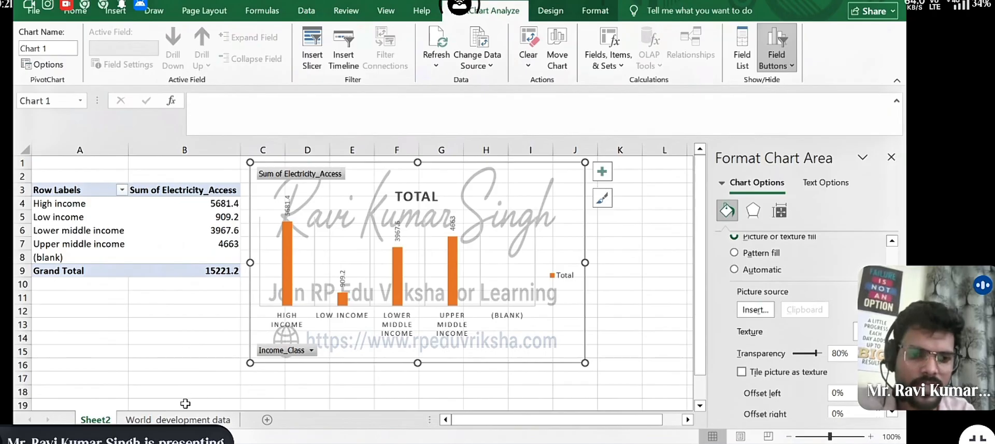
- Insert a new column before the Gdp column on the World development data sheet
left_click(179, 420)
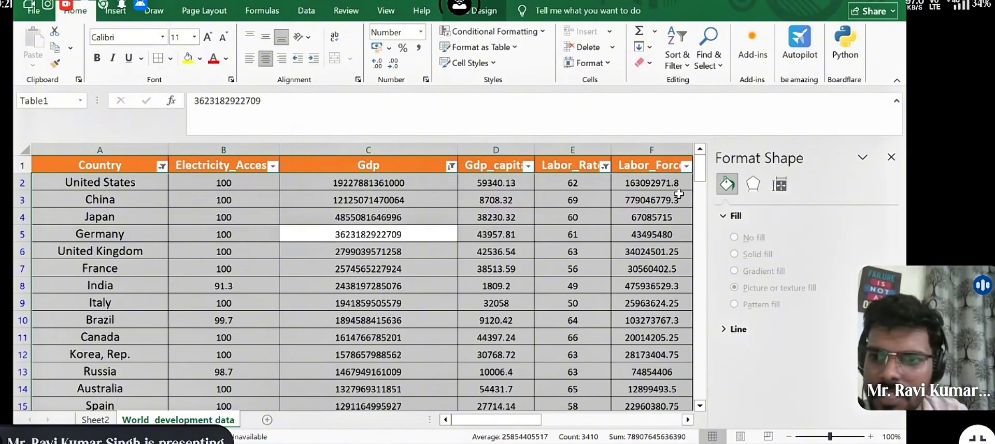
left_click(890, 157)
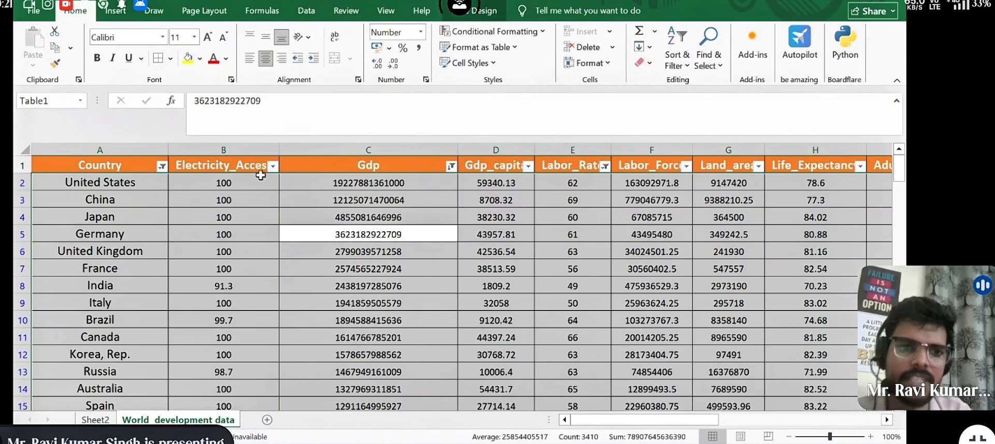
left_click(307, 150)
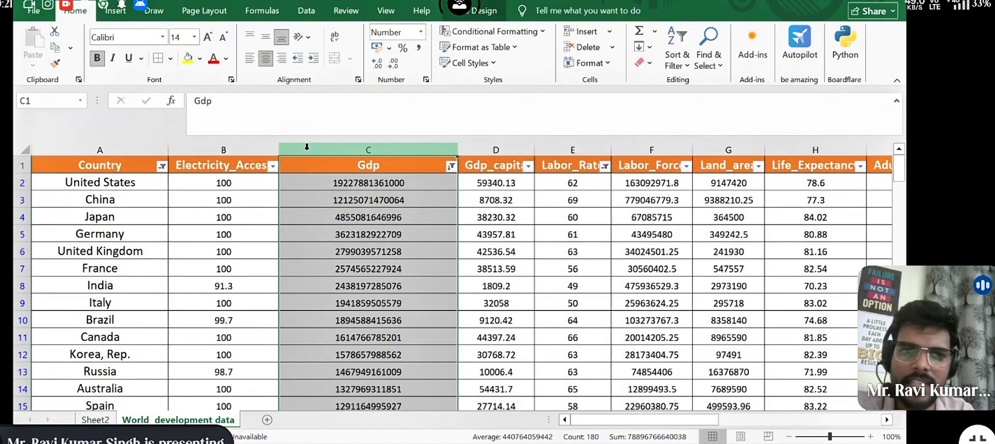
right_click(308, 150)
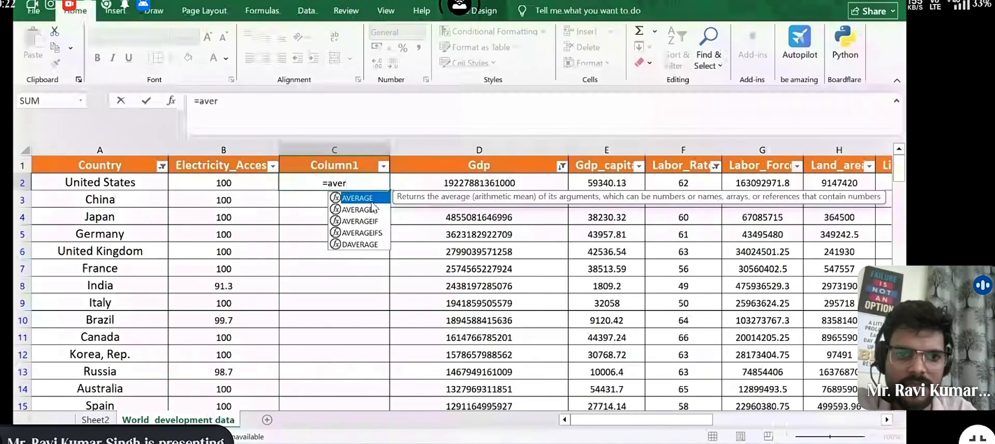
- Fill the new column C with the average of the Electricity_Access column using =AVERAGE(B:B)
double_click(371, 200)
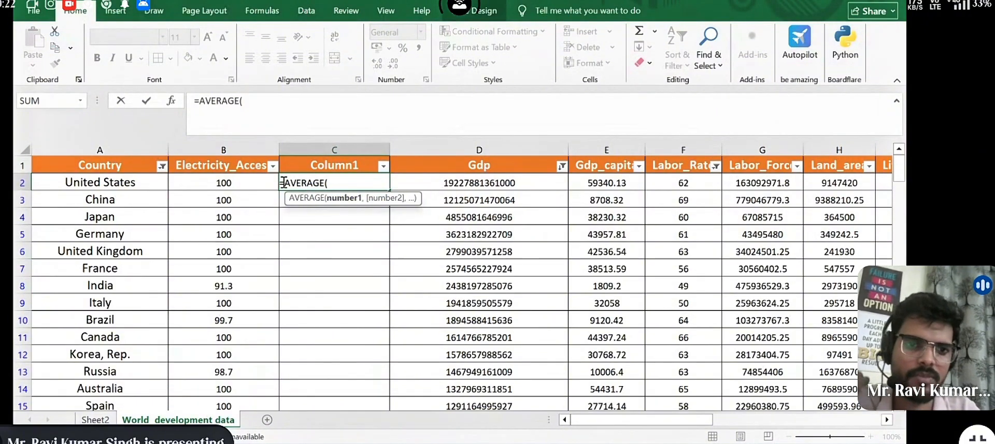
type("b")
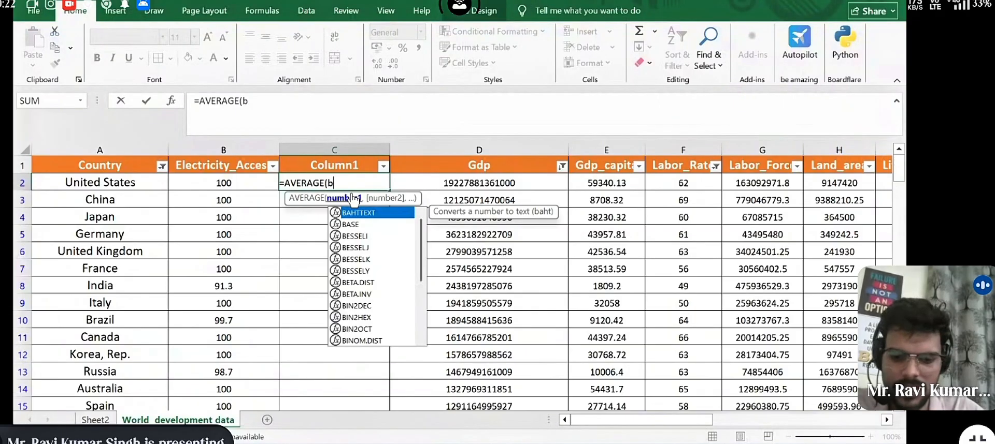
type(":b")
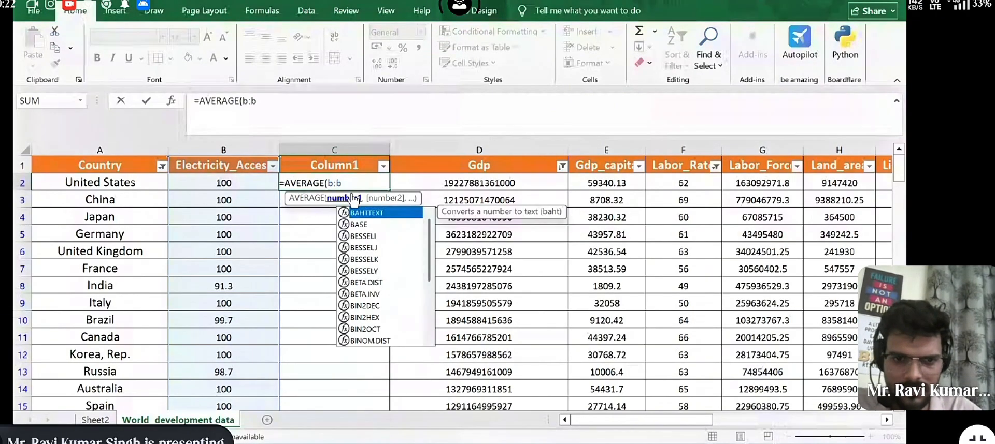
type(")")
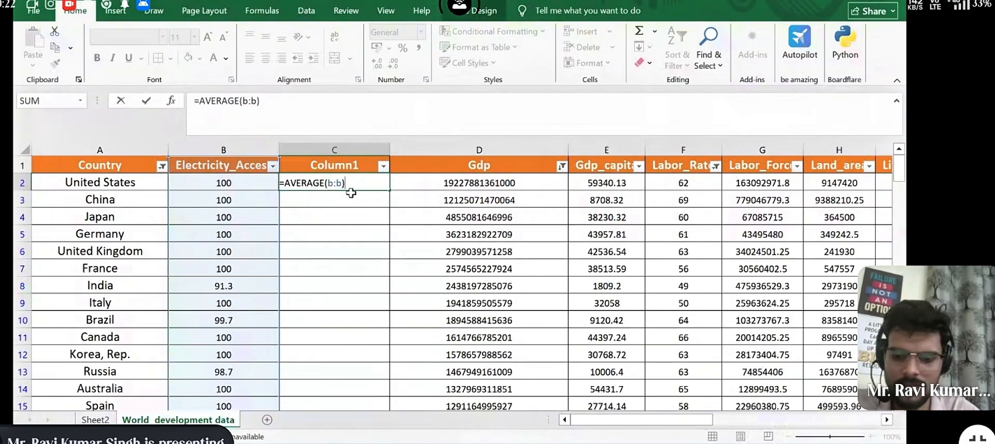
key("Return")
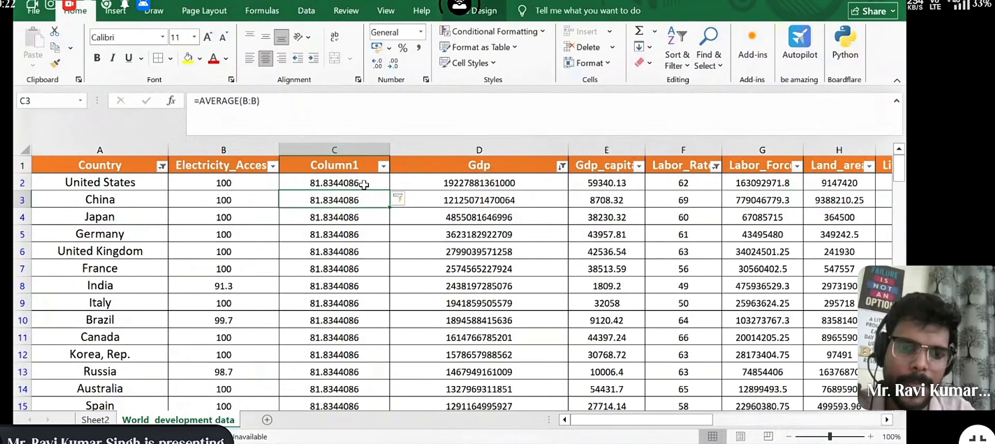
- Apply the Number format to the whole new average column
left_click(362, 150)
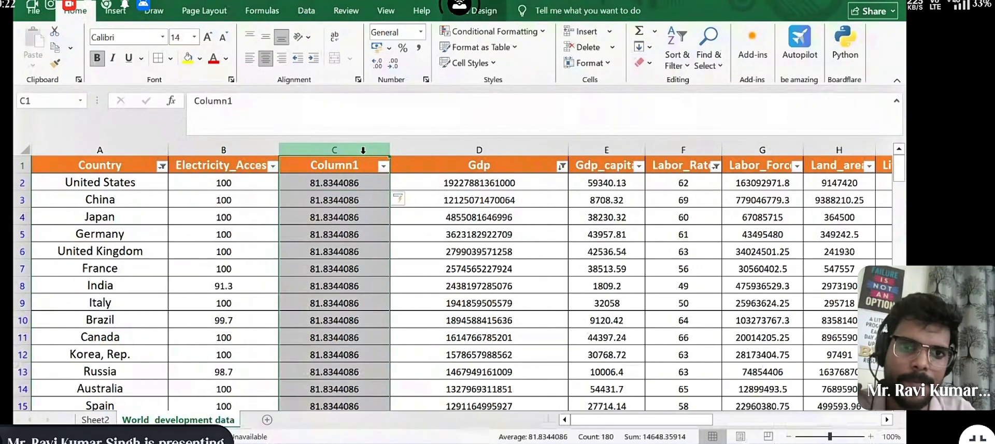
left_click(420, 33)
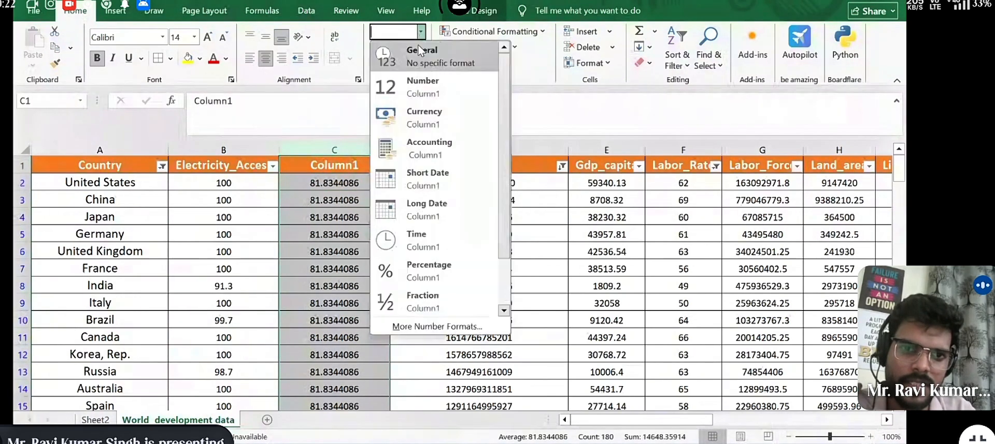
left_click(426, 86)
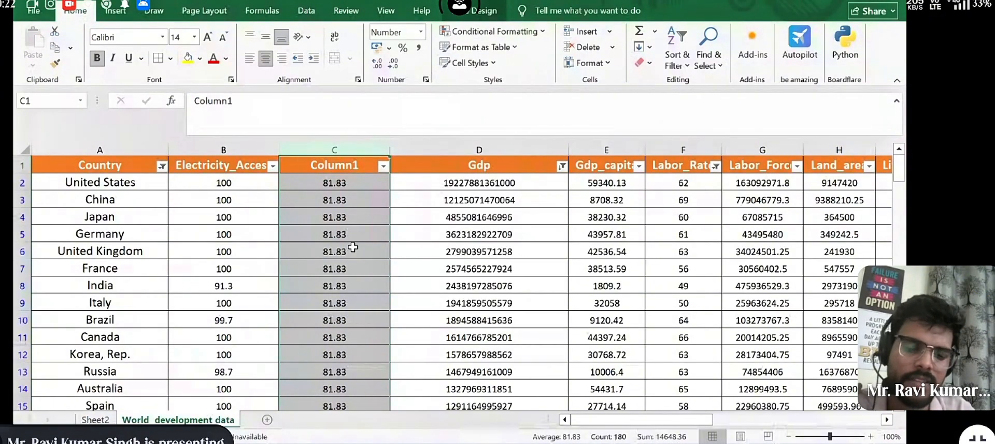
left_click(352, 263)
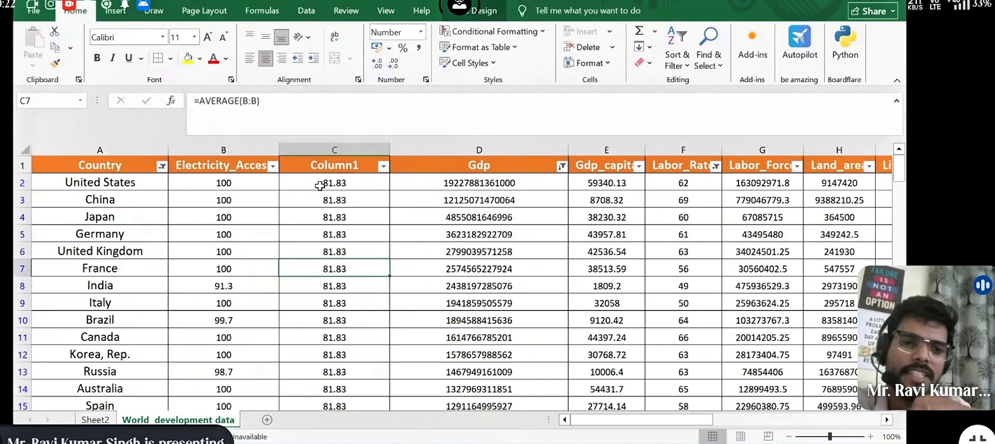
left_click(308, 181)
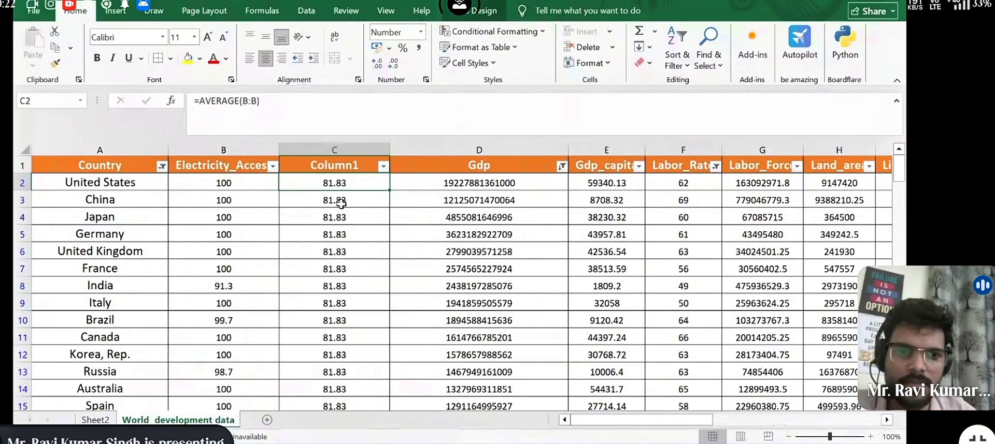
- Rename the header of column C as Average Electricity_Access
double_click(347, 165)
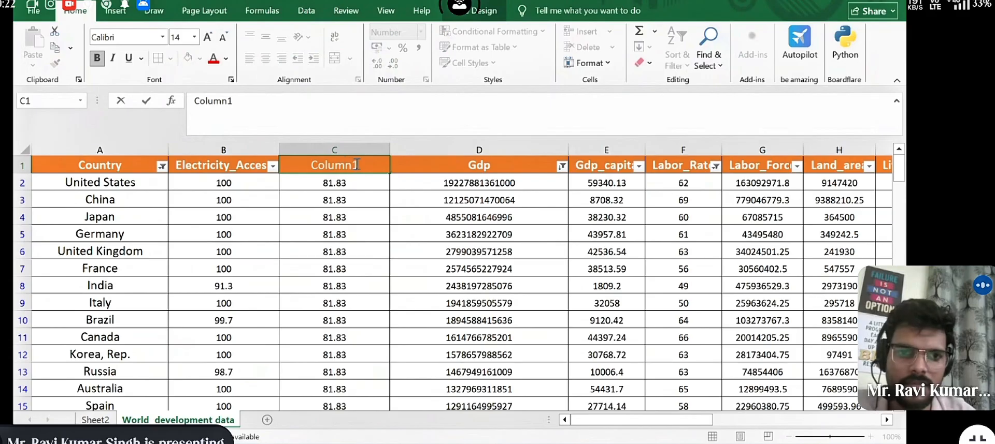
left_click_drag(356, 165, 310, 164)
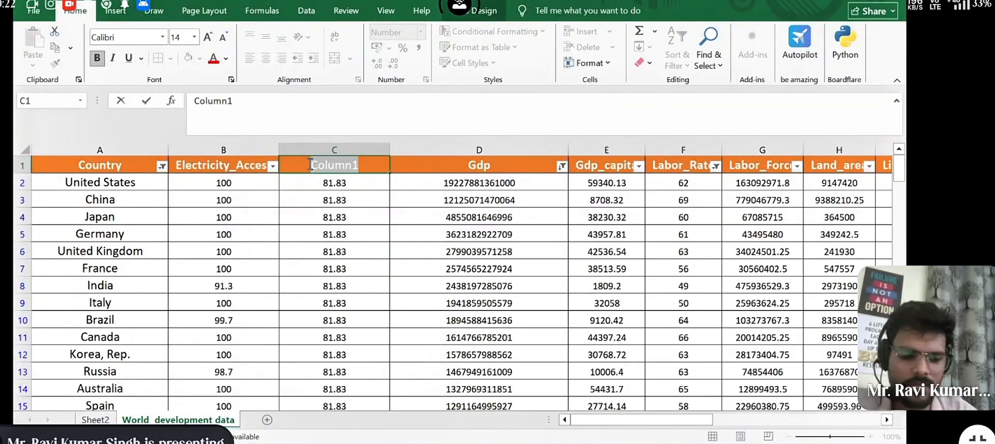
key("BackSpace")
type("Average")
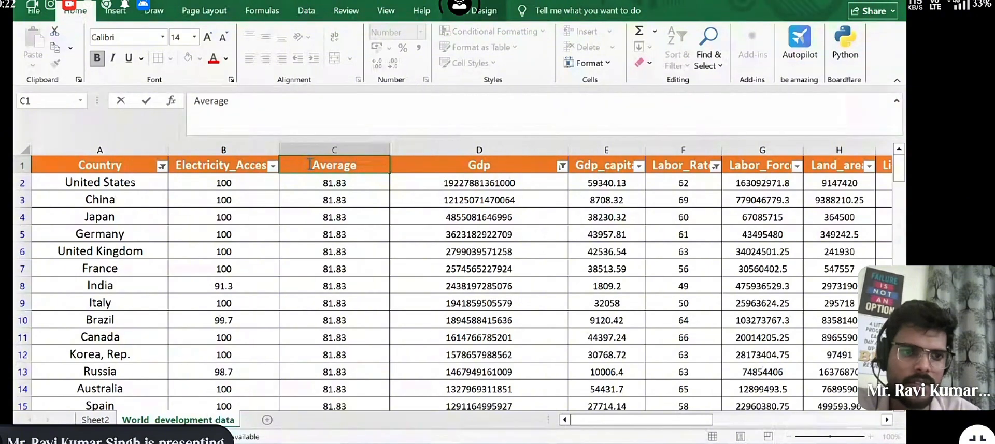
type(" Ele")
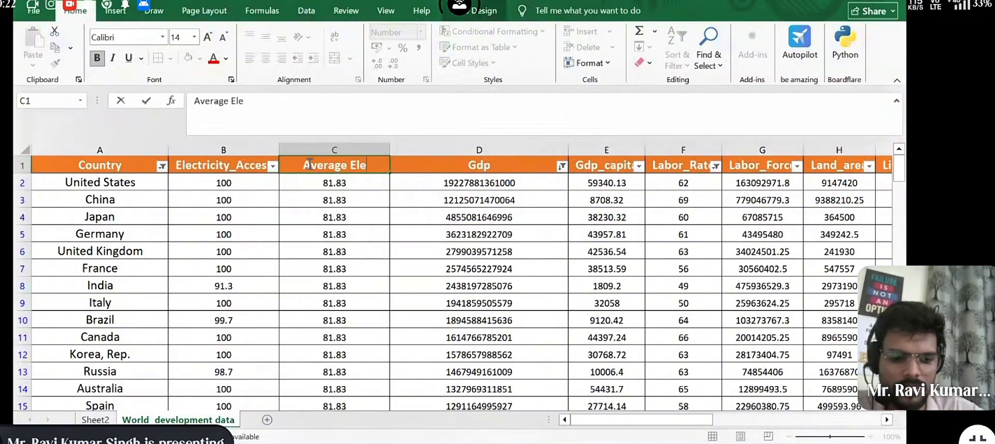
type("ctricity")
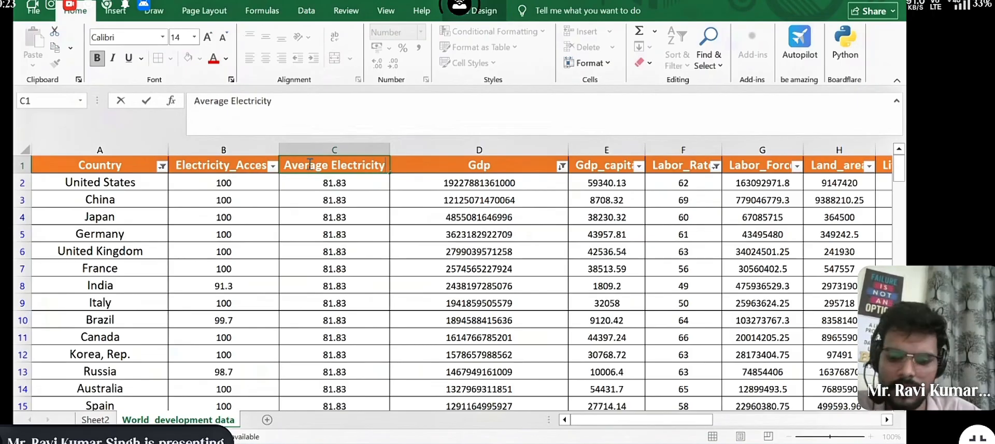
type("_A")
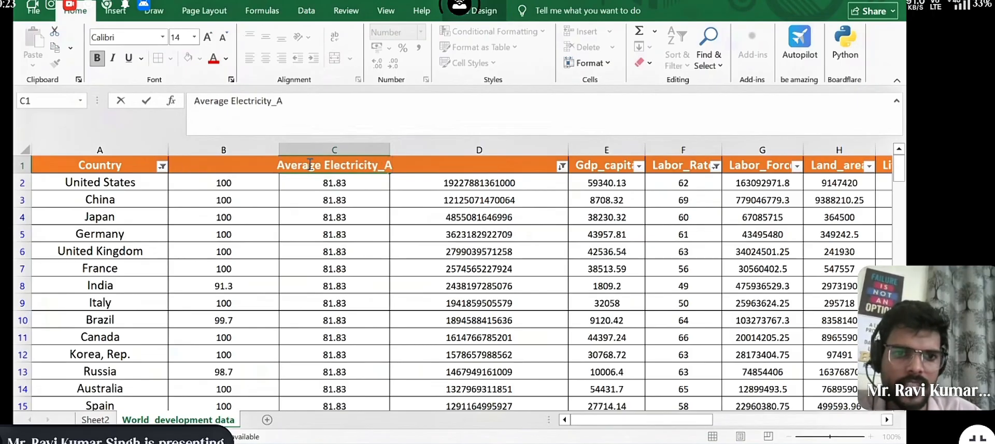
type("ccess")
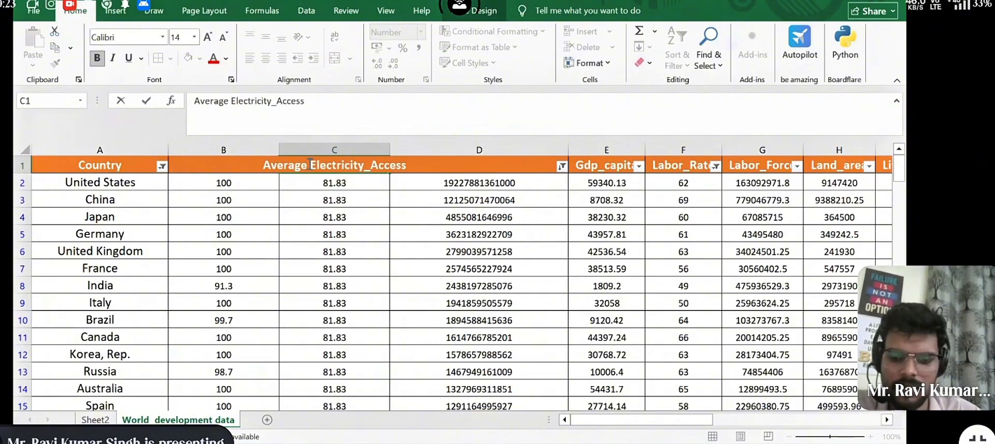
key("Return")
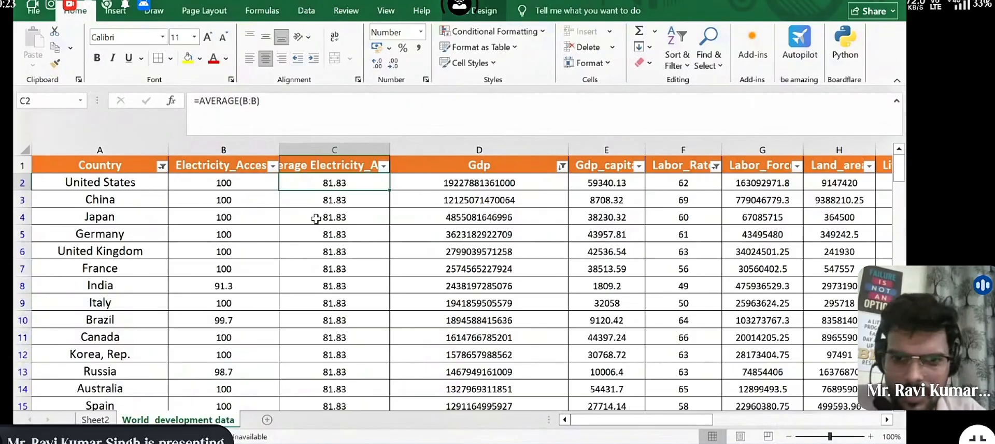
scroll(316, 218, "right", 3)
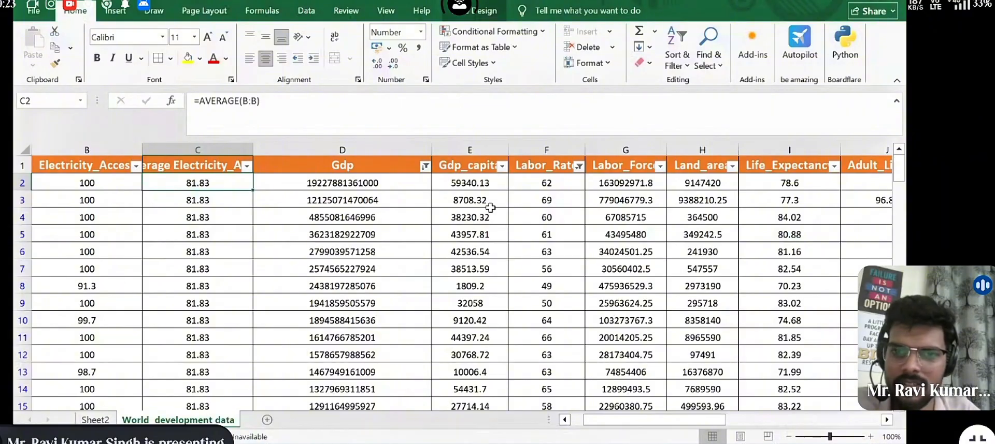
scroll(490, 207, "right", 1)
scroll(490, 207, "left", 1)
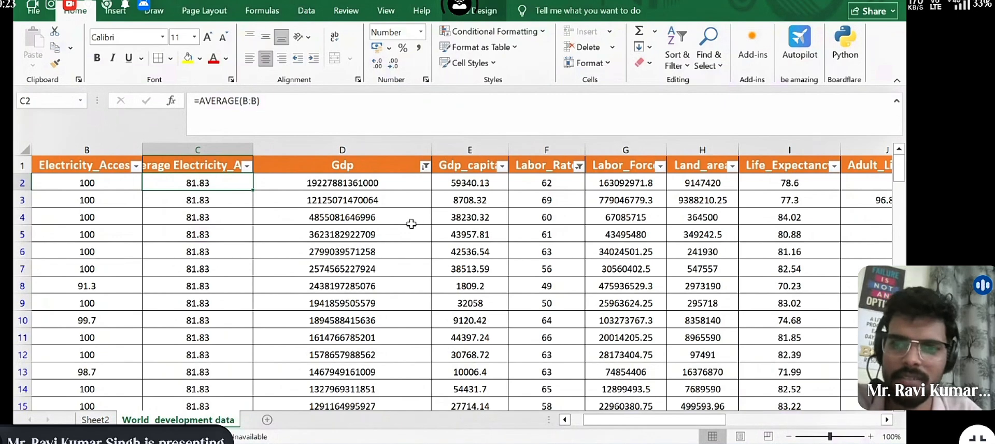
scroll(411, 223, "left", 3)
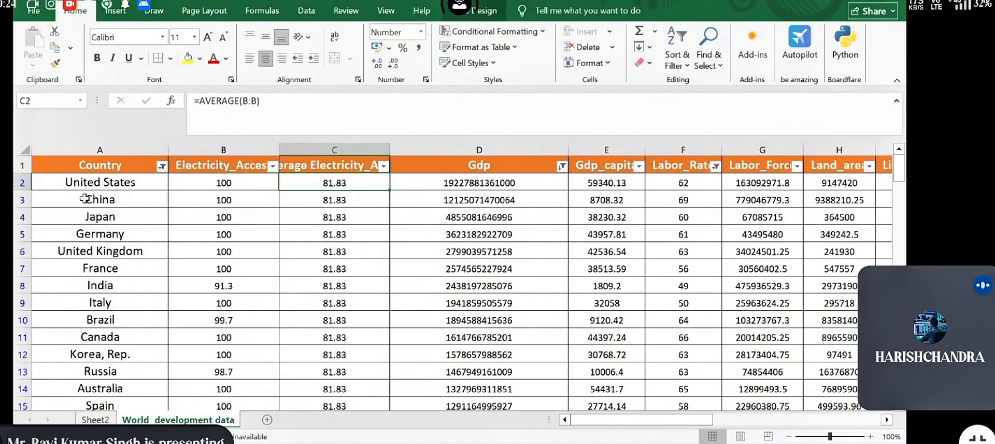
- Search the Country filter for "uni" and select only United States among the matches
left_click(162, 166)
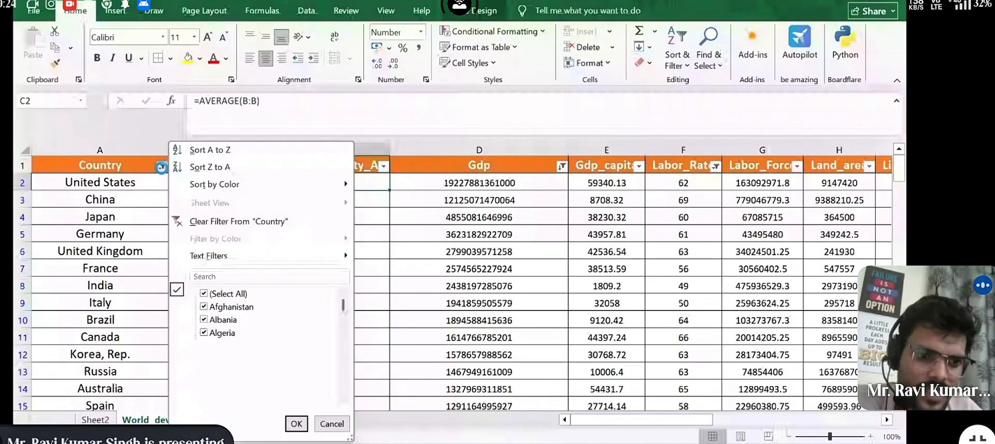
left_click(205, 295)
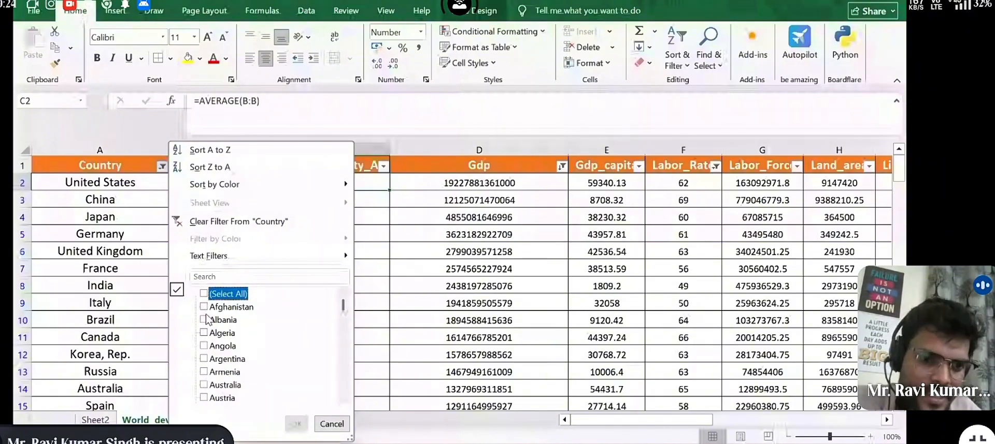
left_click(245, 277)
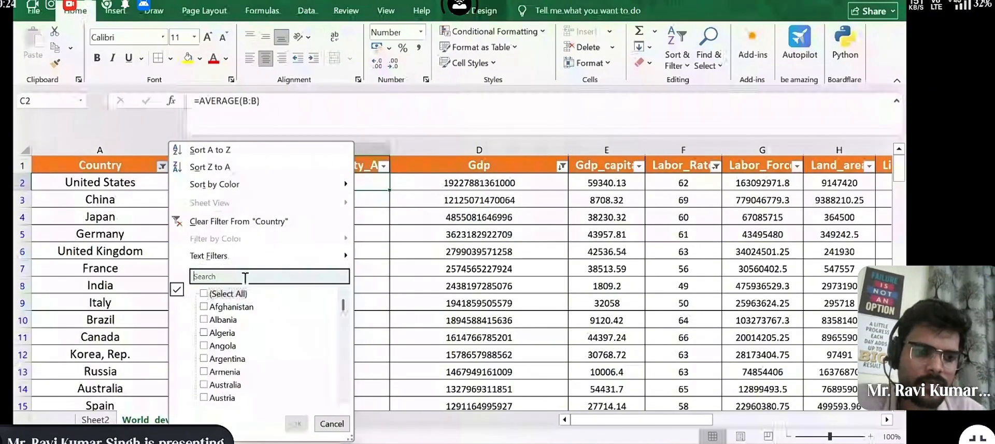
type("uni")
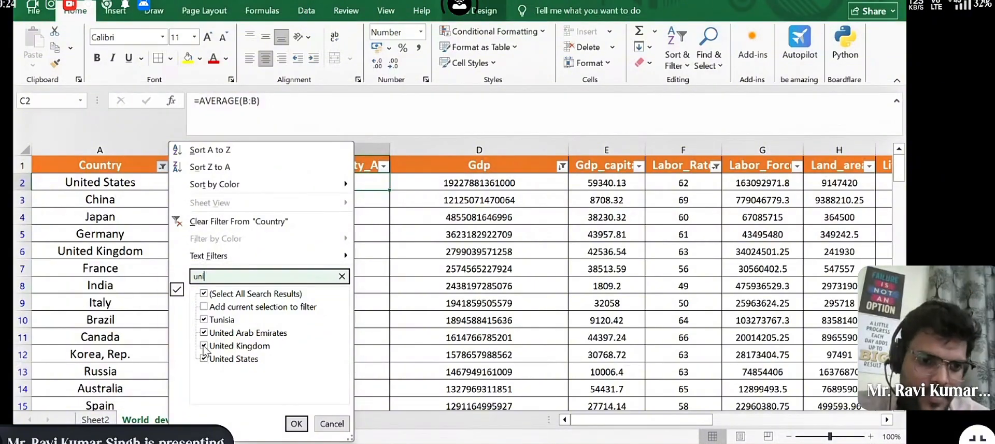
left_click(207, 294)
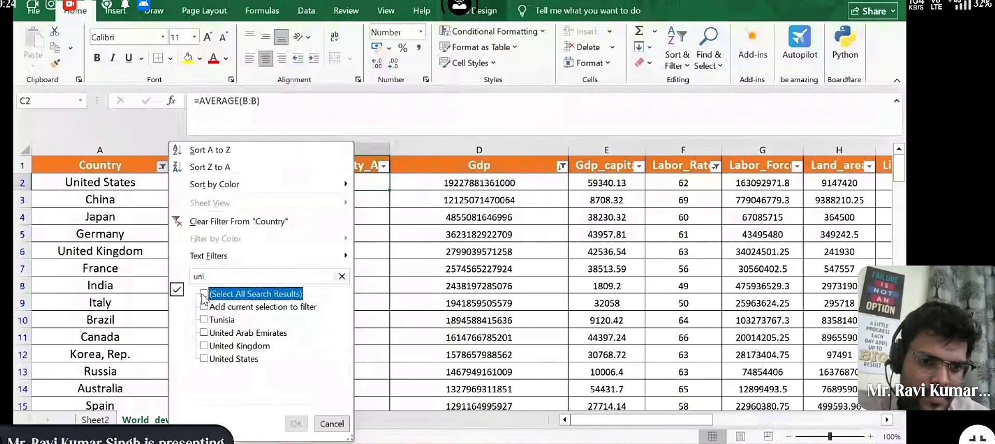
left_click(204, 359)
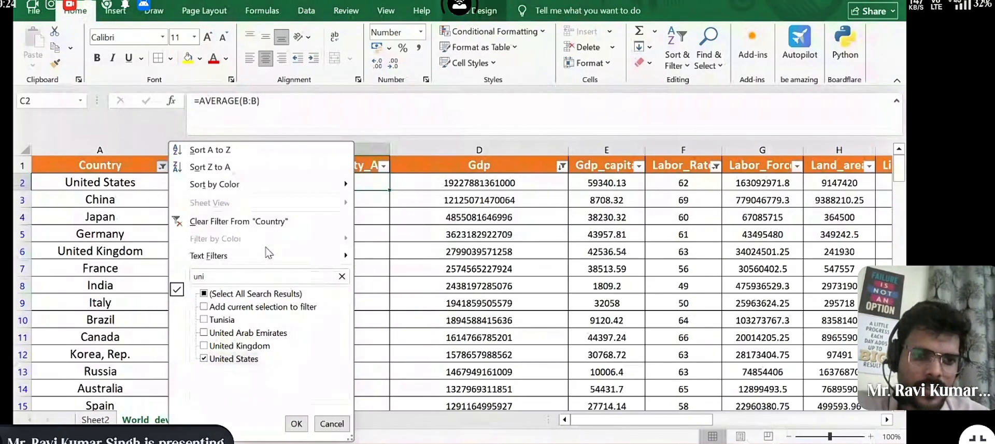
- Replace the Country filter search with "japa" and try to select Japan in addition to United States
left_click(246, 276)
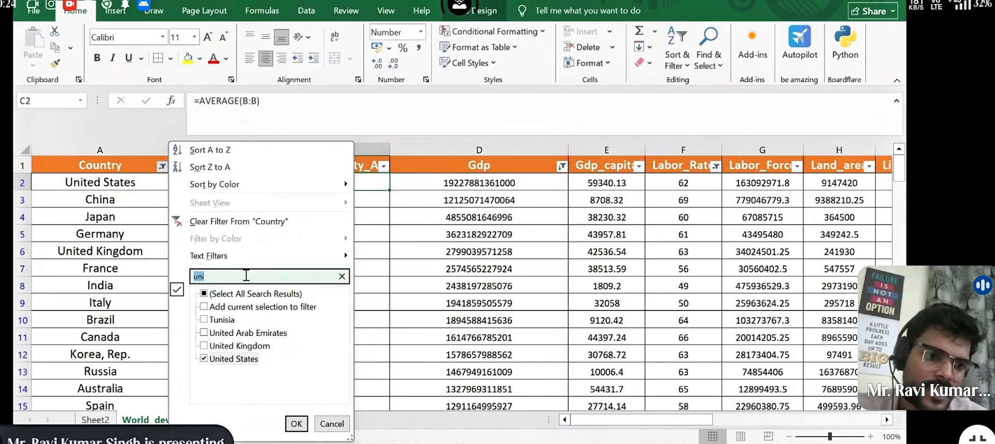
key("BackSpace")
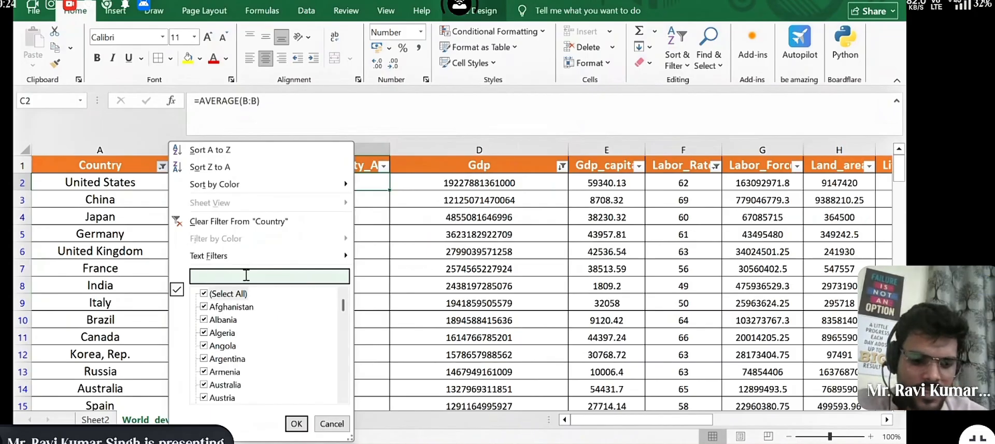
type("japa")
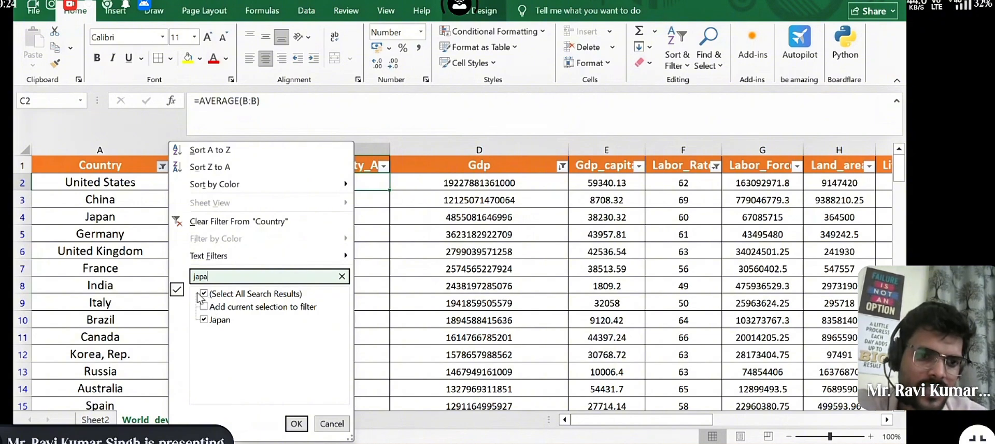
left_click(203, 294)
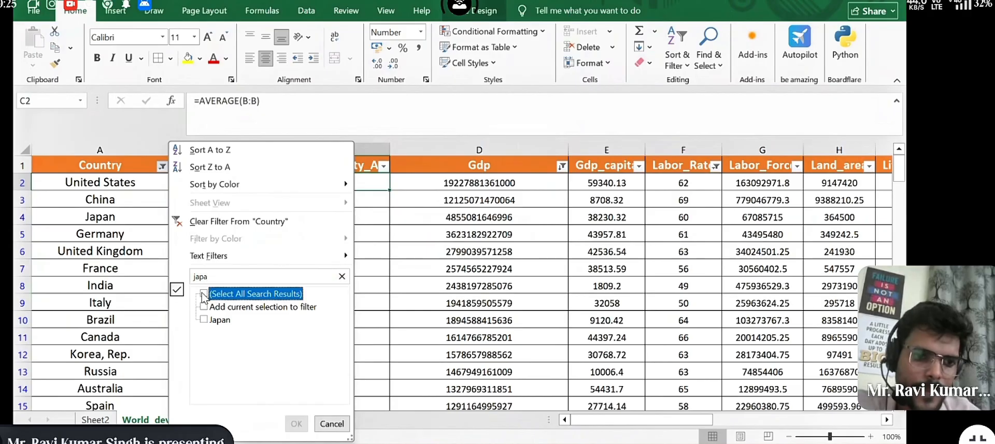
left_click(205, 320)
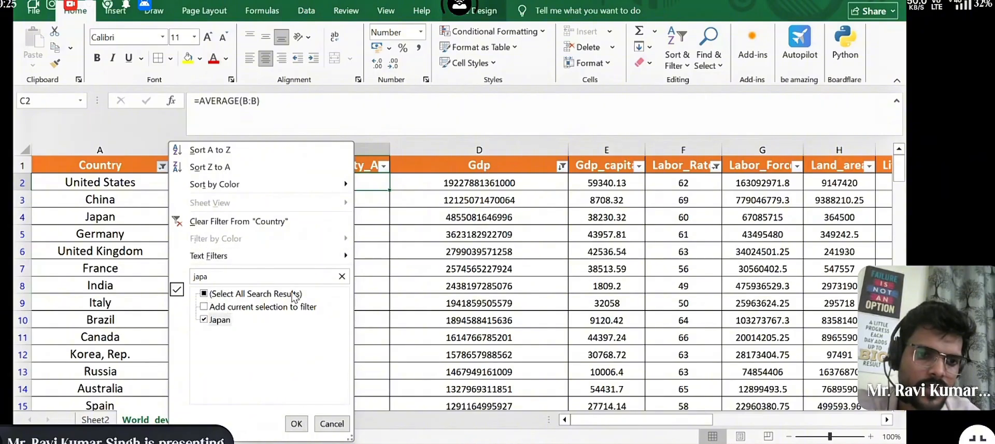
- Deselect all countries, search the Country filter for "united", and try adding only United States to the current filter selection
left_click(340, 278)
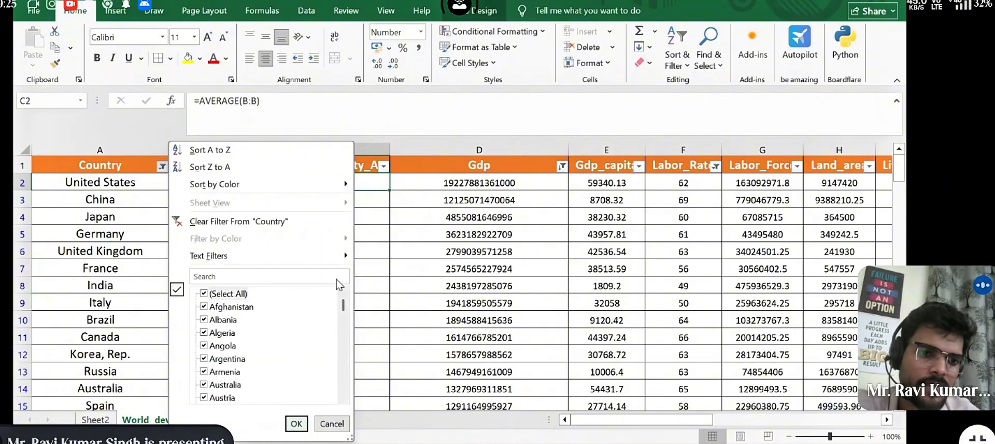
left_click(277, 277)
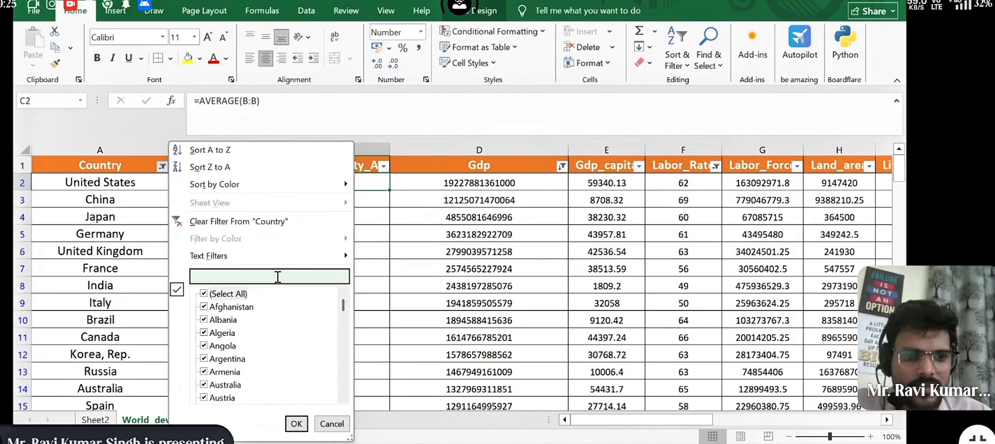
left_click(210, 296)
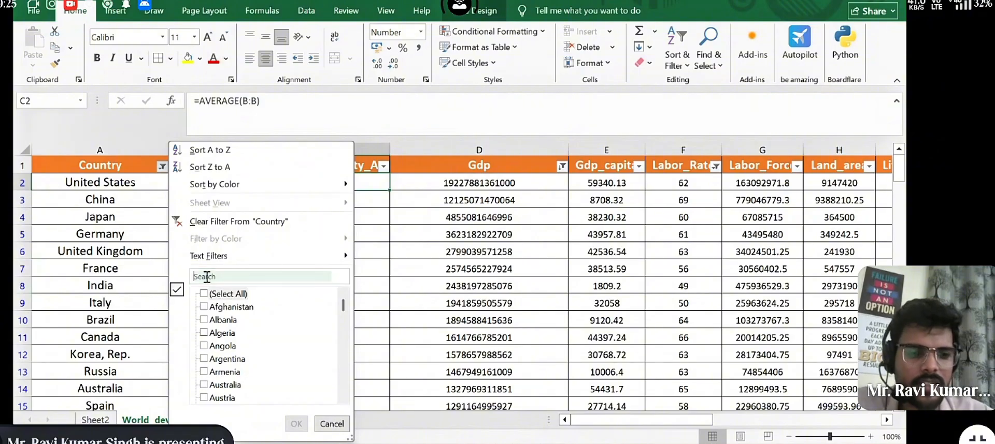
left_click(207, 277)
type("uni")
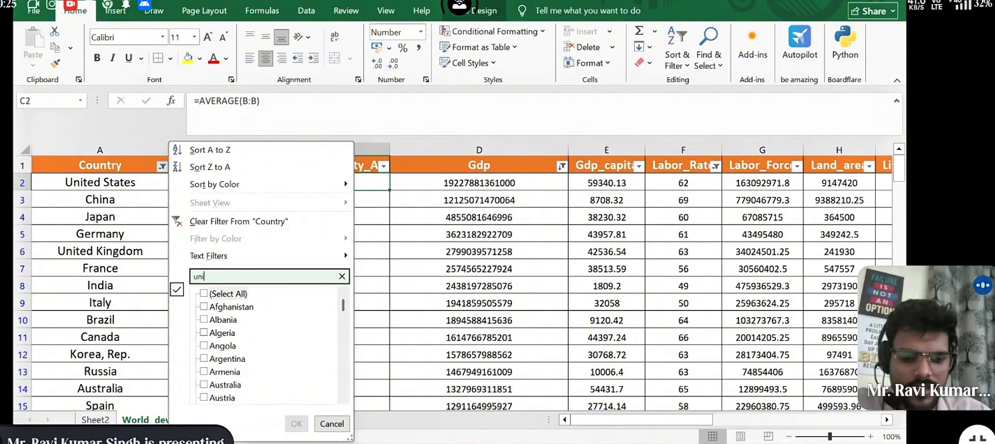
type("ted")
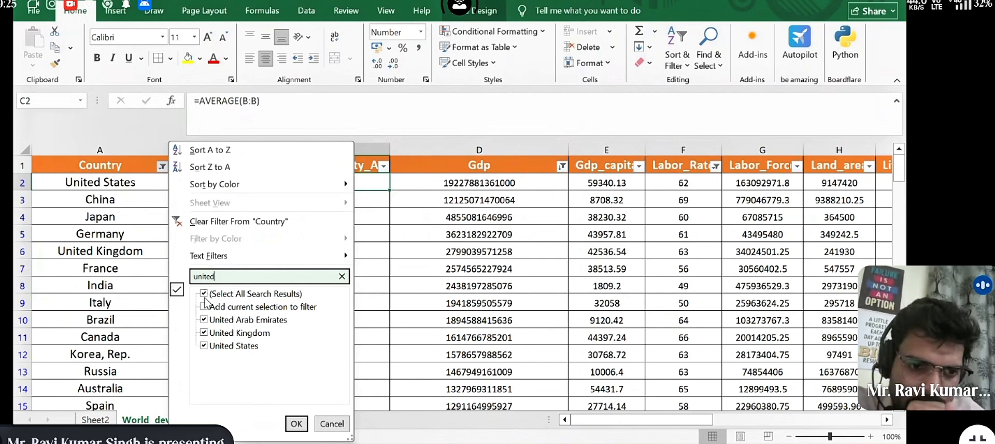
left_click(204, 307)
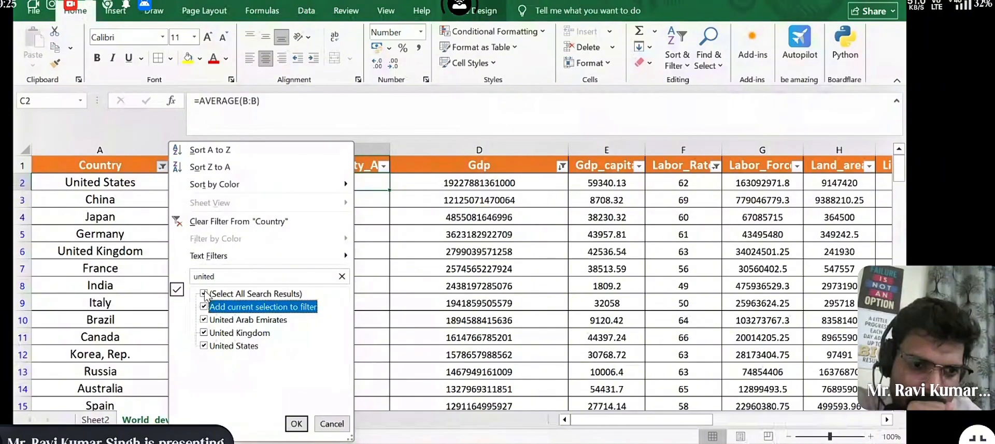
left_click(203, 294)
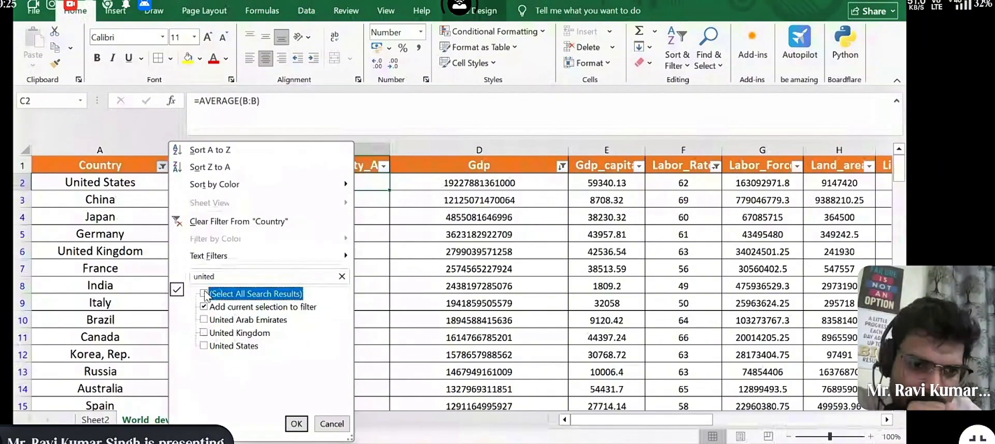
left_click(204, 346)
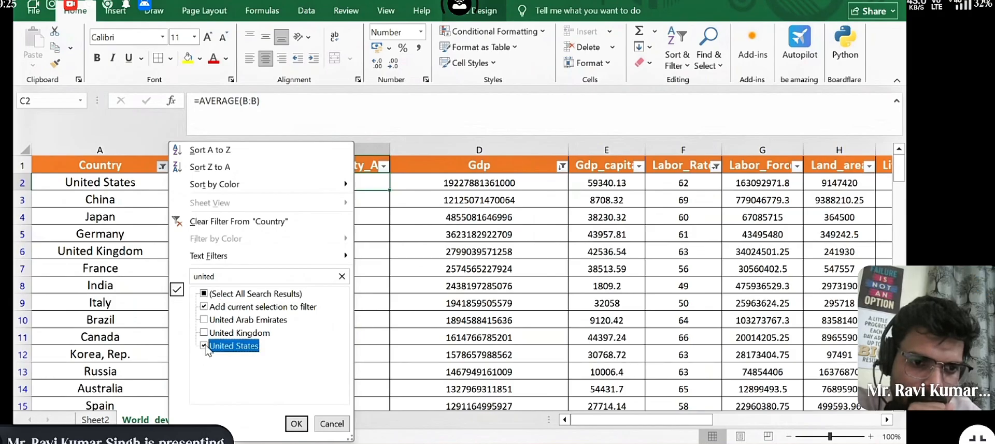
- Filter the Country column to show only United States, using the search text "Unit"
double_click(227, 278)
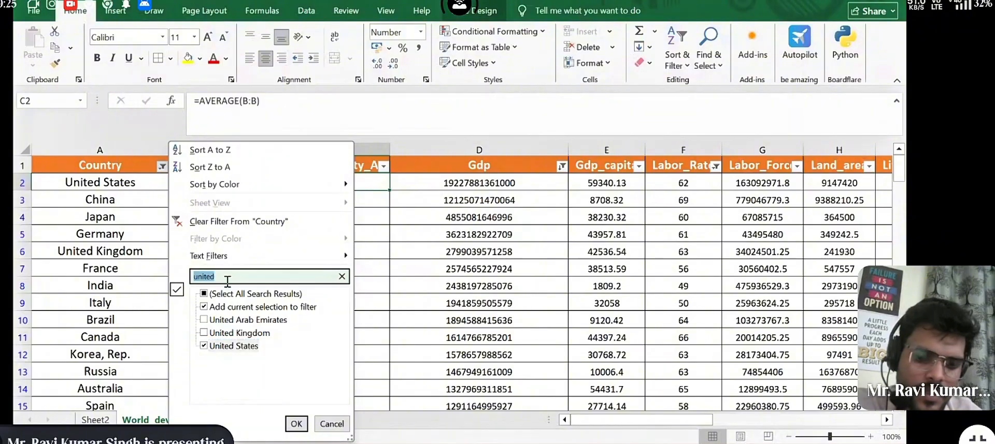
key("BackSpace")
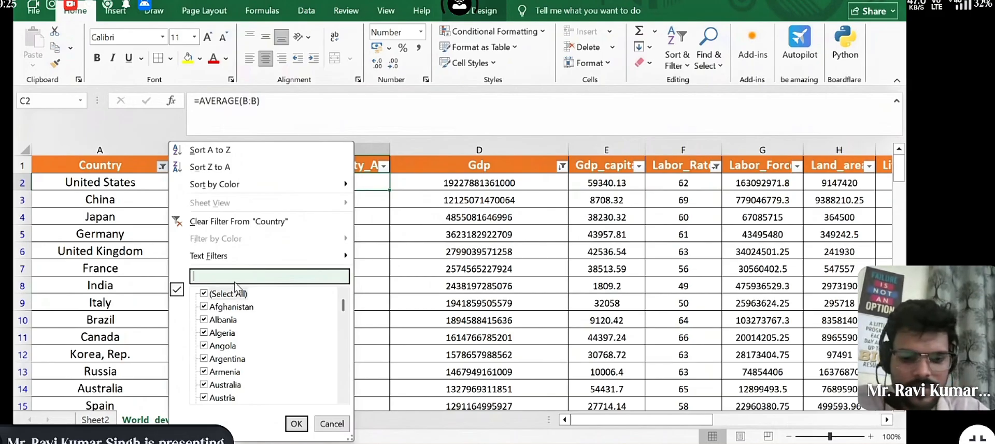
type("Unit")
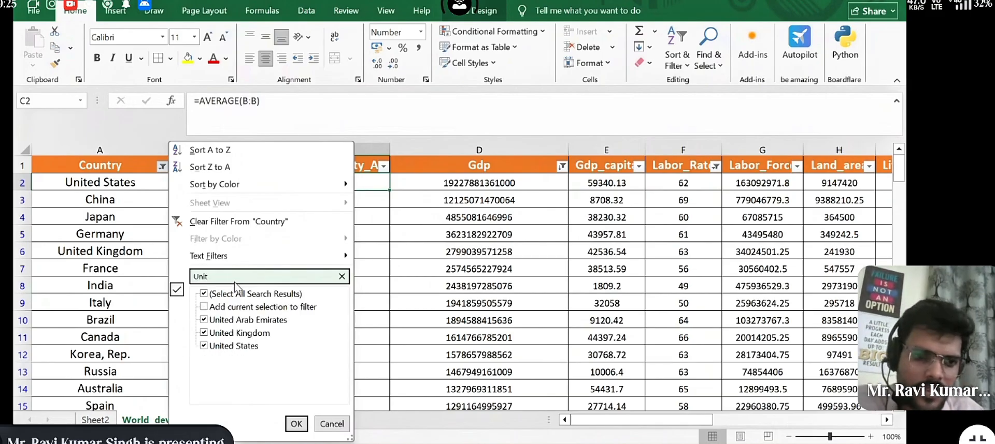
left_click(204, 294)
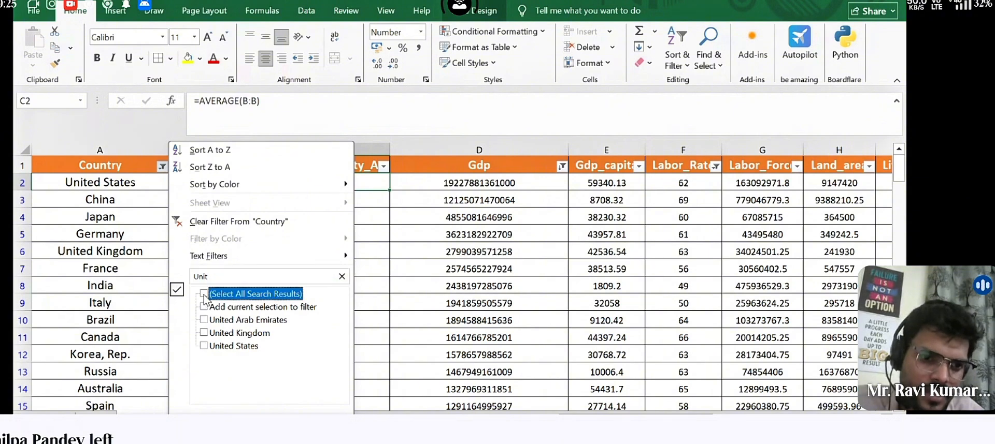
left_click(207, 346)
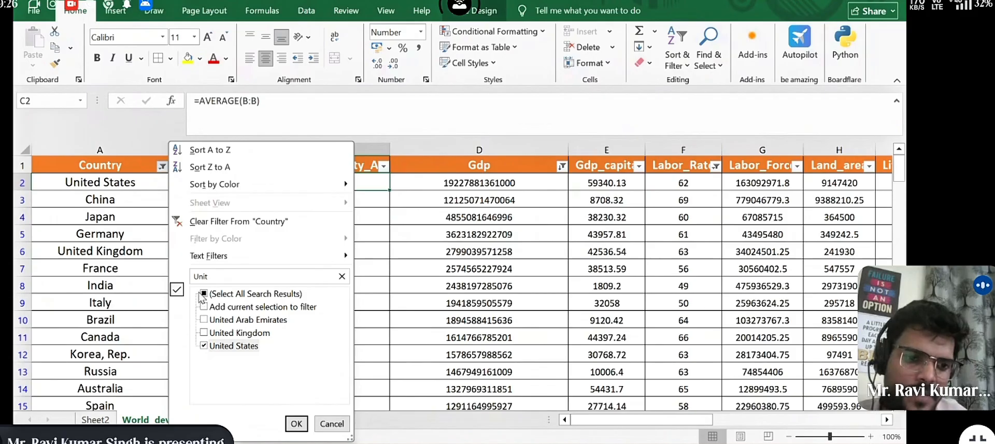
left_click(296, 424)
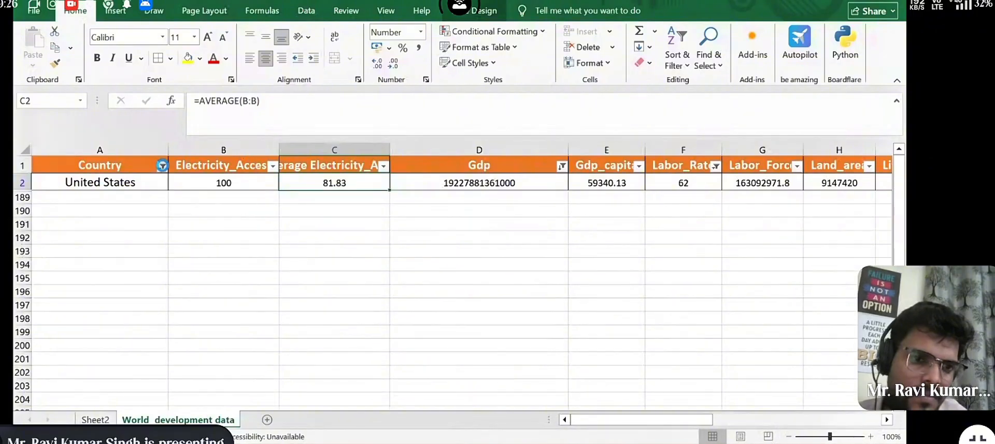
- Open the Country column's filter and deselect all countries in its list
left_click(162, 166)
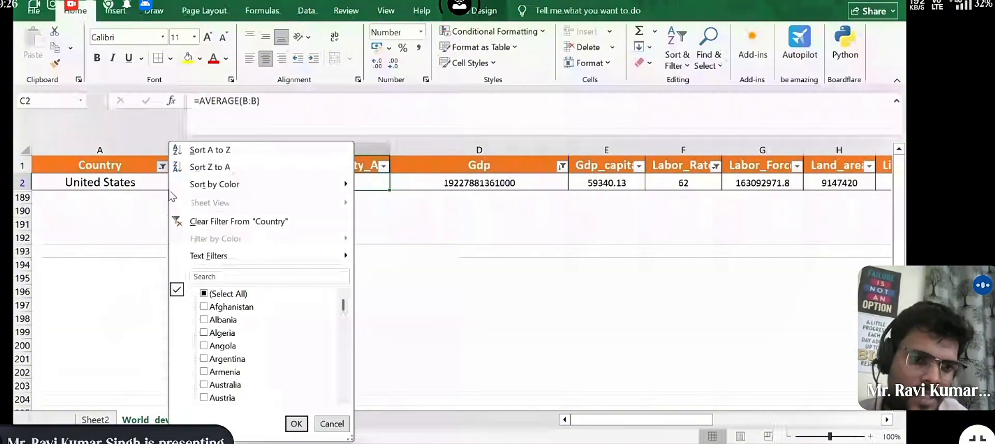
left_click(204, 293)
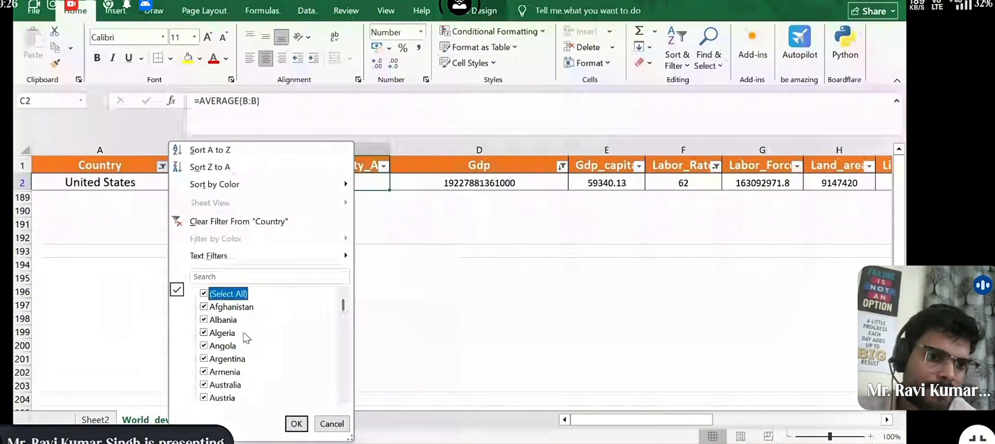
left_click(342, 398)
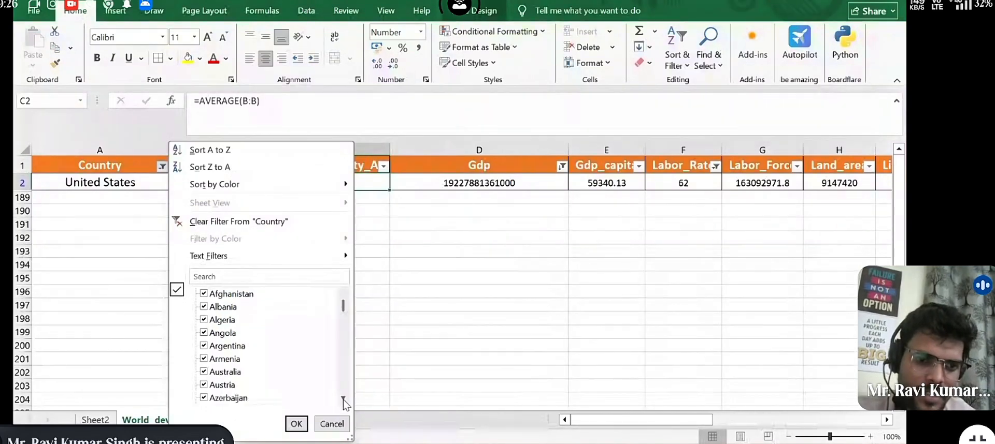
left_click(343, 399)
scroll(272, 350, "up", 1)
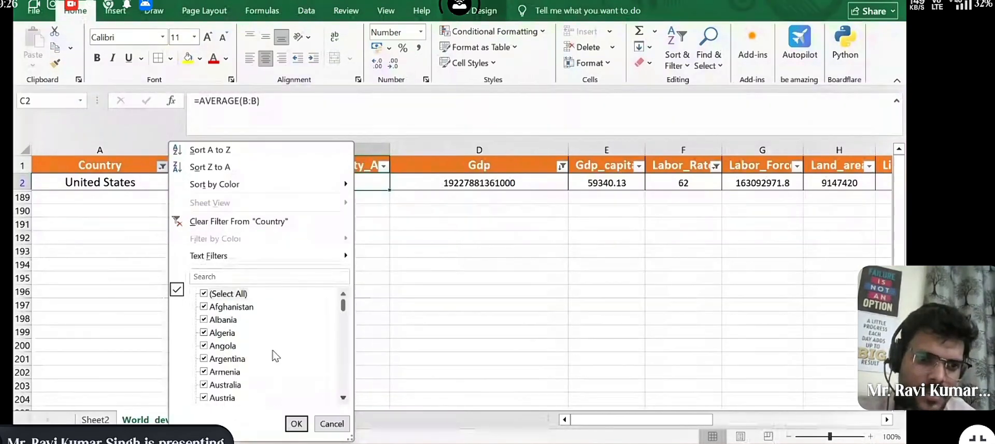
left_click(204, 293)
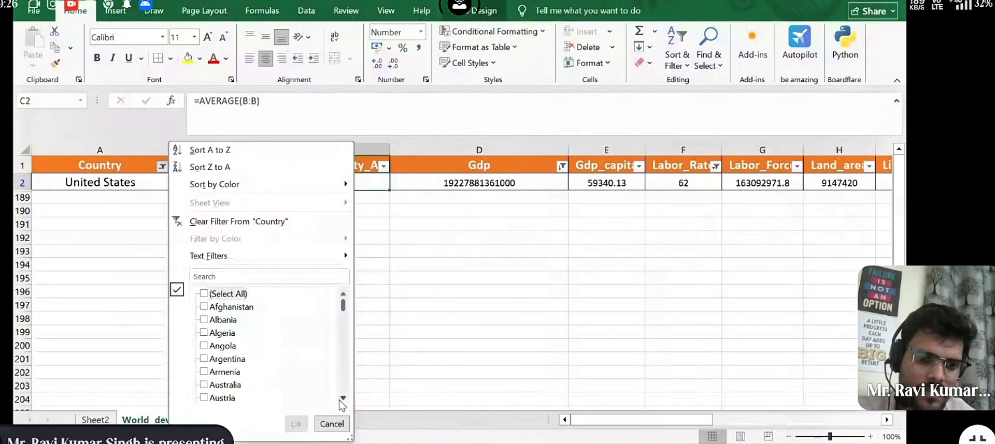
- Select India in the Country filter list
left_click(343, 399)
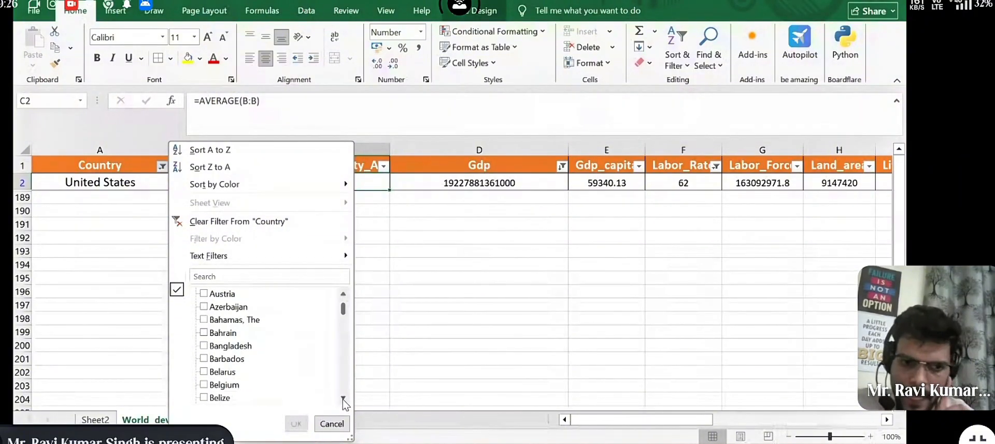
left_click(343, 399)
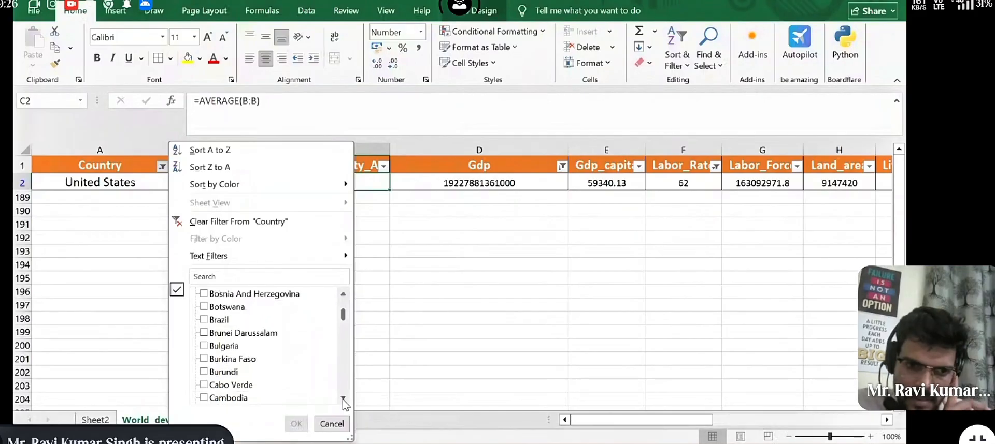
left_click(343, 399)
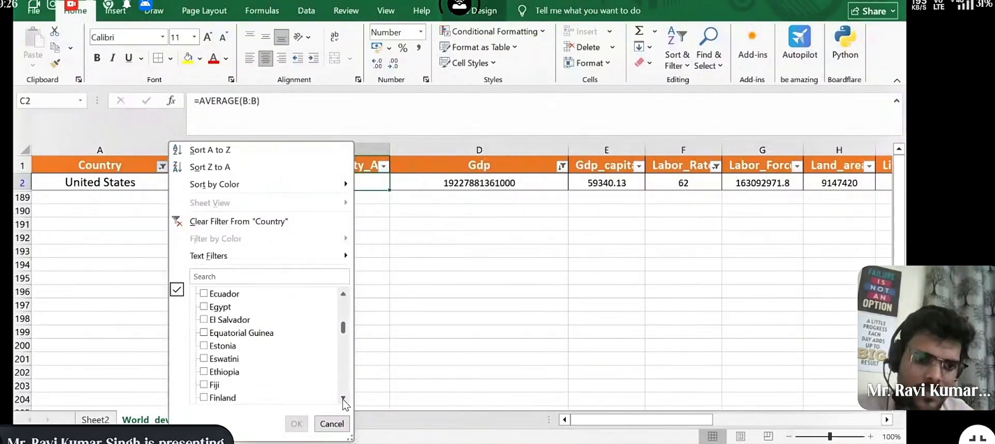
left_click(343, 400)
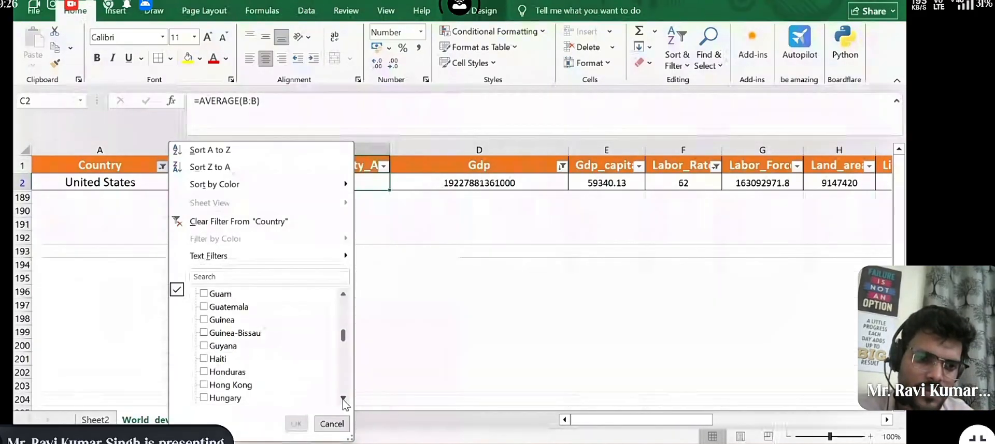
left_click(343, 399)
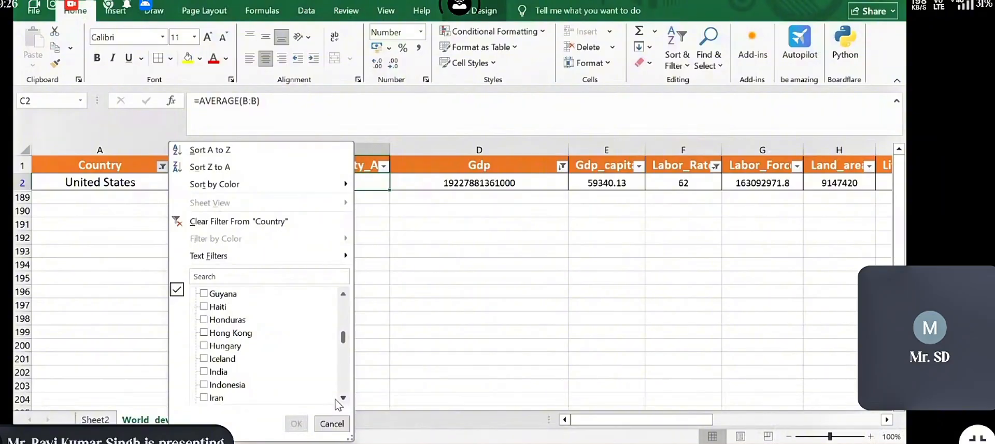
left_click(205, 374)
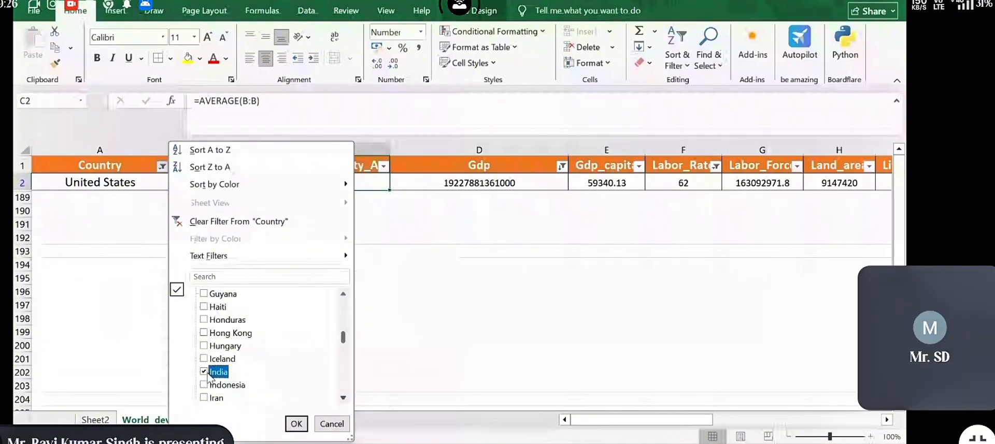
- Add Japan to the Country filter selection alongside India
left_click(343, 399)
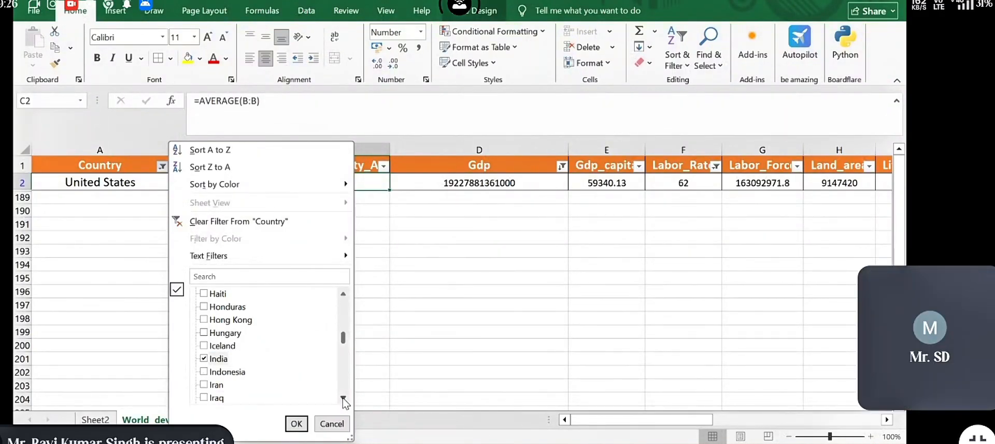
left_click(343, 399)
left_click(343, 399)
left_click(343, 399)
left_click(343, 399)
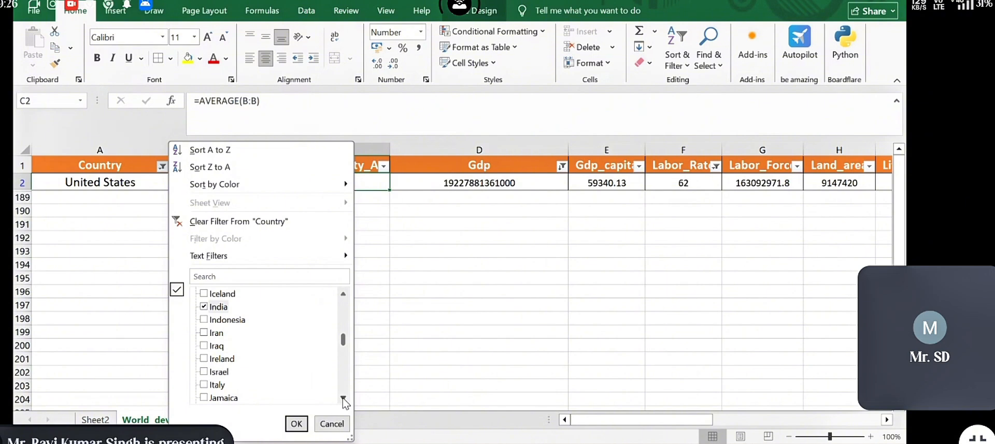
left_click(343, 399)
left_click(343, 399)
left_click(343, 399)
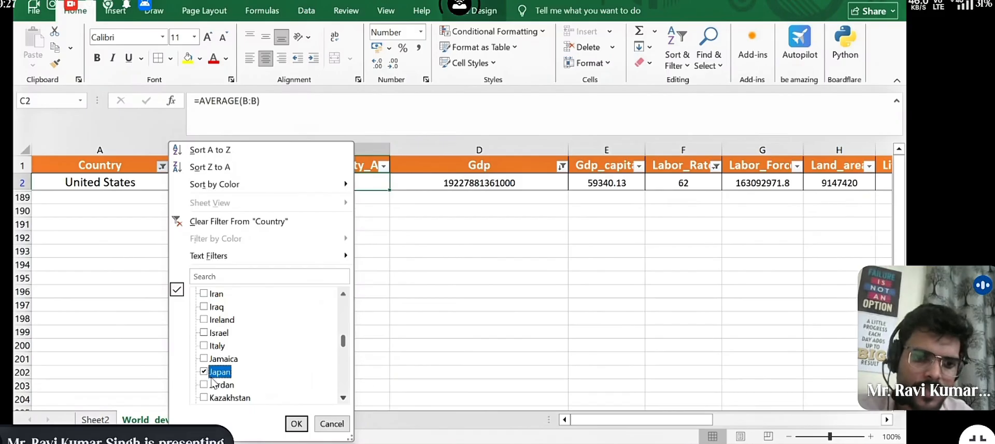
- Browse the Country filter list beyond Japan for another country to include
left_click(344, 398)
left_click(343, 399)
left_click(343, 398)
left_click(344, 399)
left_click(344, 398)
left_click(344, 398)
left_click(344, 399)
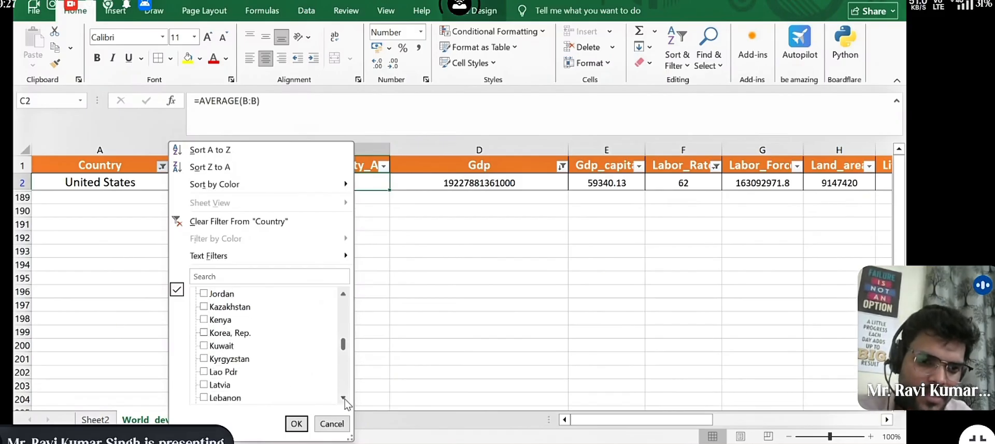